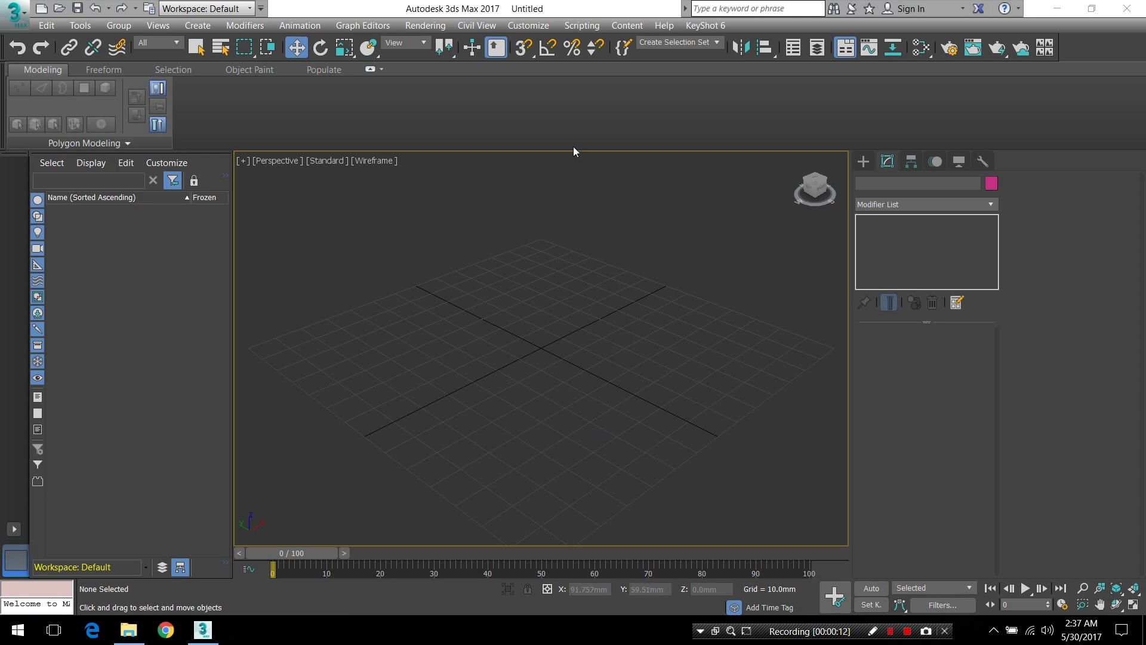
# Check the units setup, accepting metric Millimeters for display and 1 unit = 1.0 Millimeters as the system scale
pyautogui.click(530, 28)
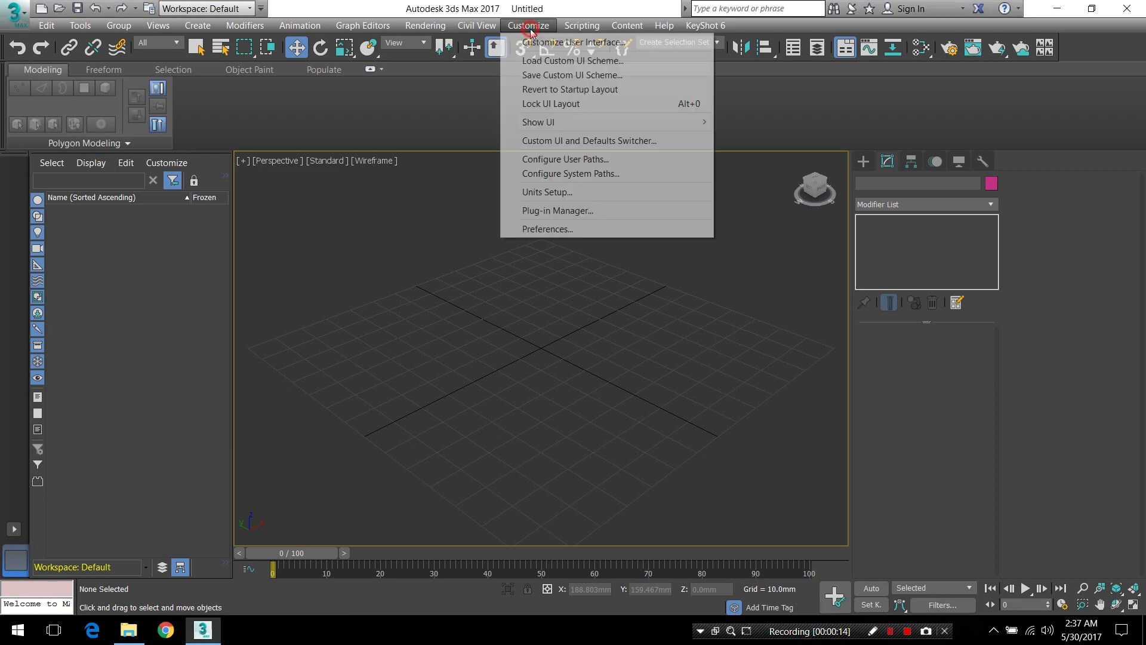
pyautogui.click(563, 197)
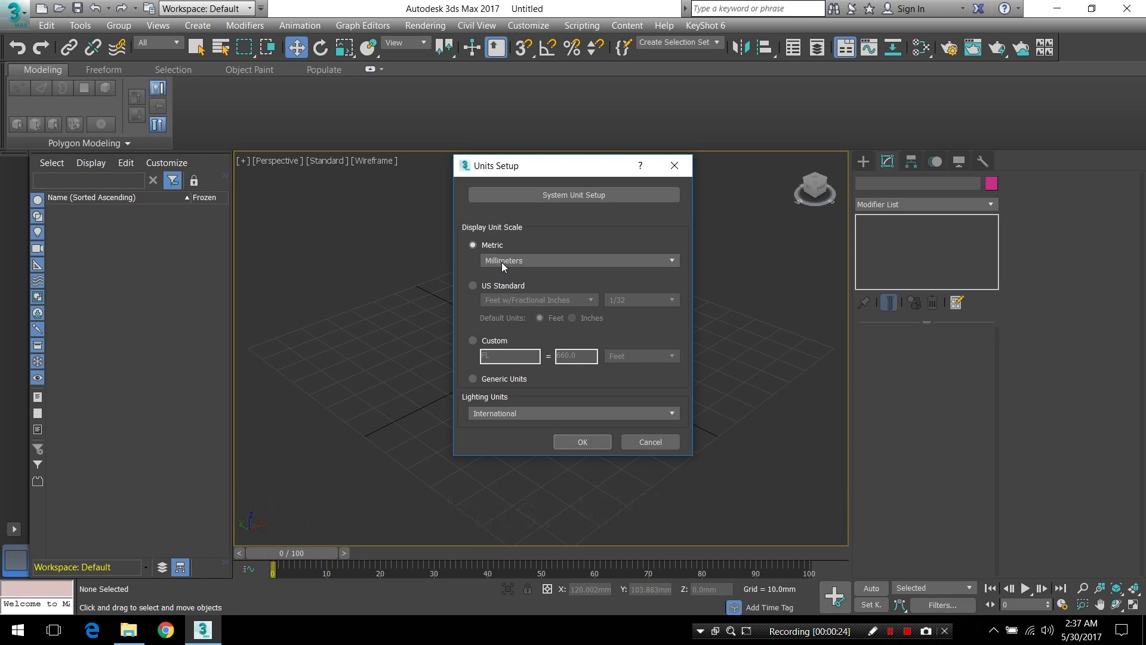
pyautogui.click(569, 201)
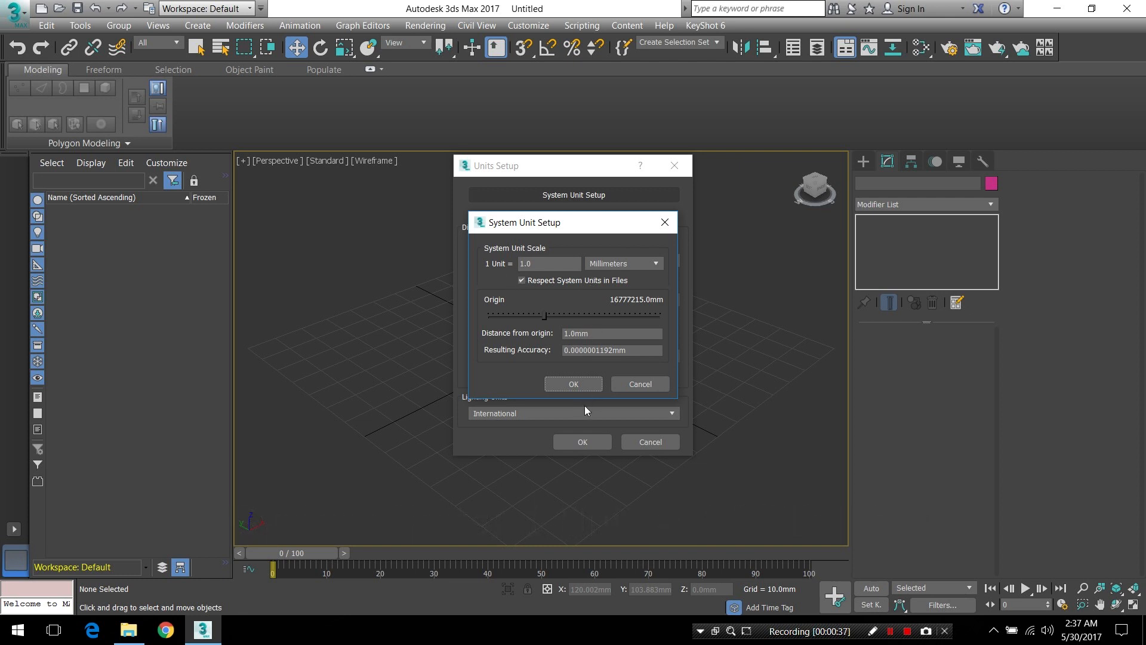
pyautogui.click(573, 383)
pyautogui.click(581, 441)
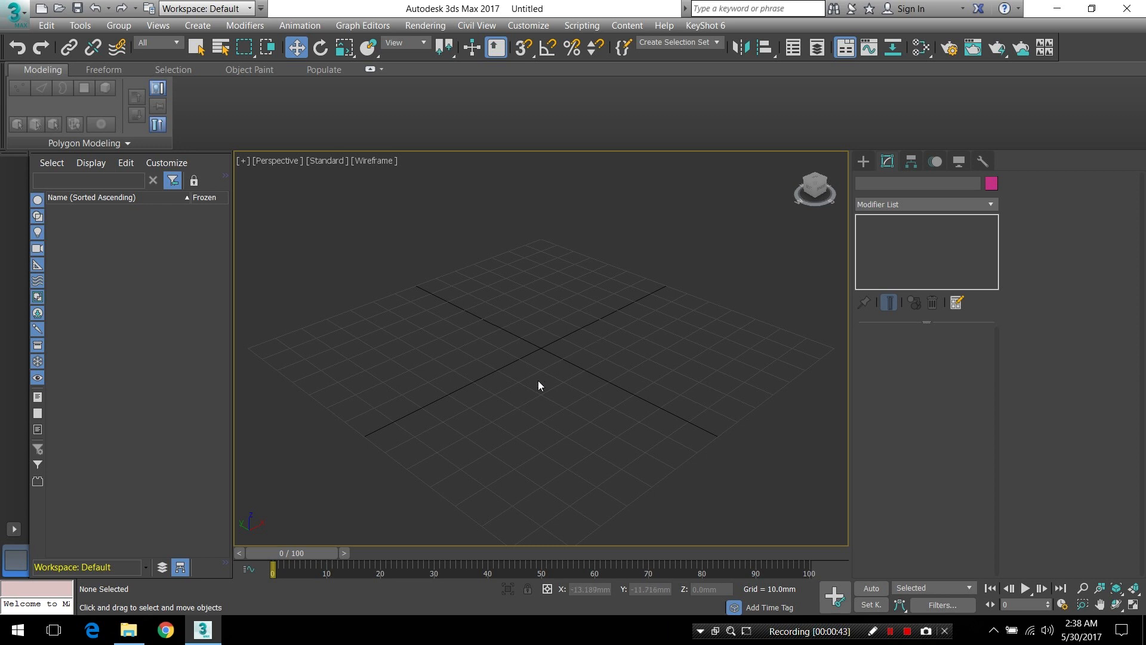
# Draw an open arc spline with a radius of about 16 mm near the far-left corner of the grid
pyautogui.click(863, 161)
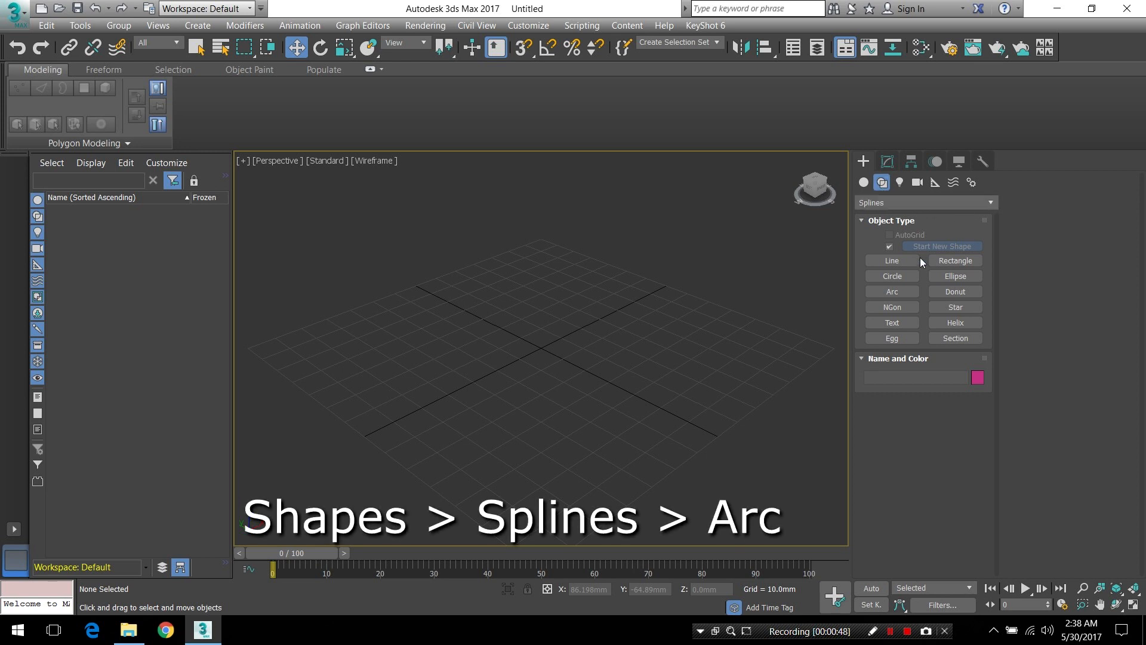
pyautogui.click(910, 292)
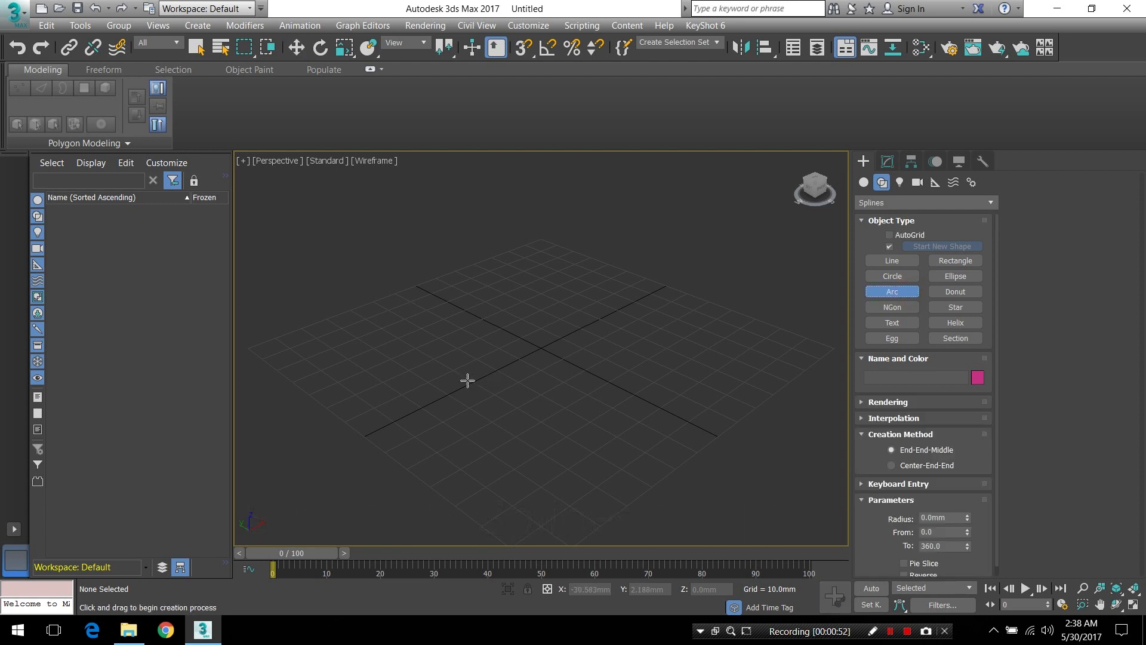
pyautogui.keyDown('alt'); pyautogui.moveTo(476, 371); pyautogui.dragTo(449, 388, button='middle'); pyautogui.keyUp('alt')
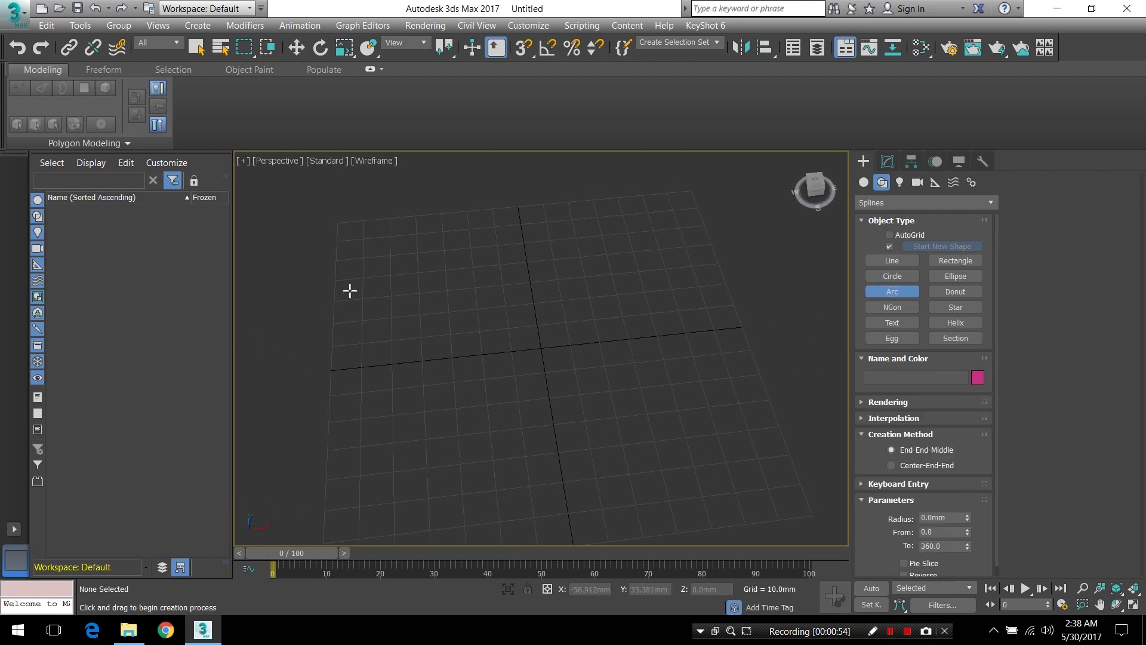
pyautogui.moveTo(371, 254); pyautogui.dragTo(442, 249)
pyautogui.click(435, 216)
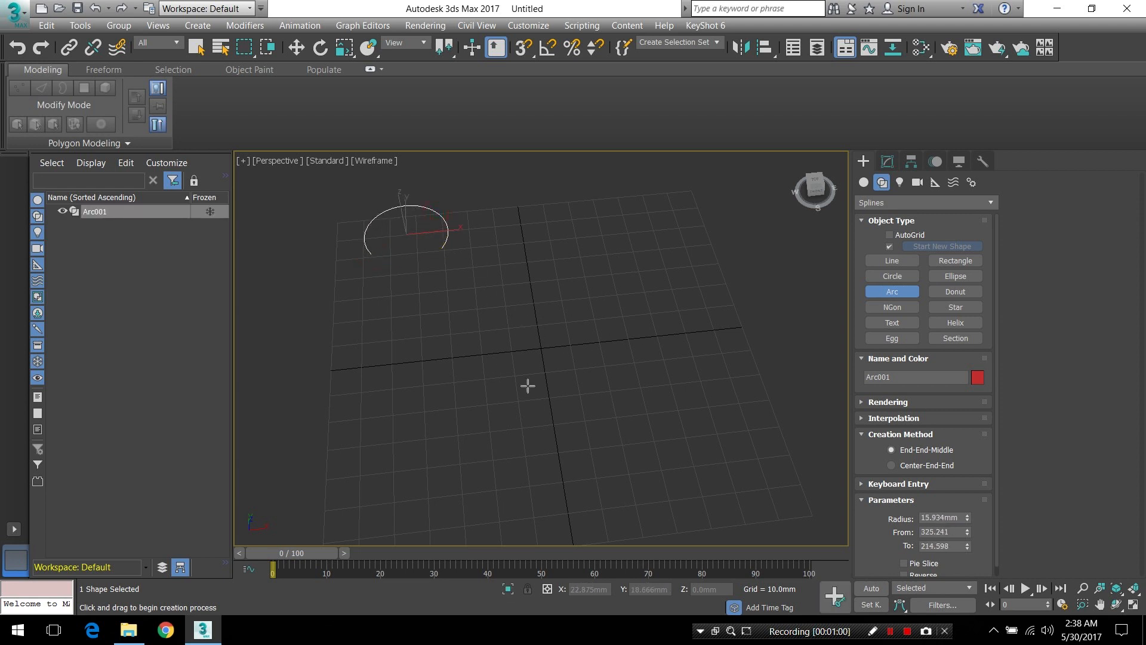
pyautogui.keyDown('alt'); pyautogui.moveTo(578, 383); pyautogui.dragTo(489, 253, button='middle'); pyautogui.keyUp('alt')
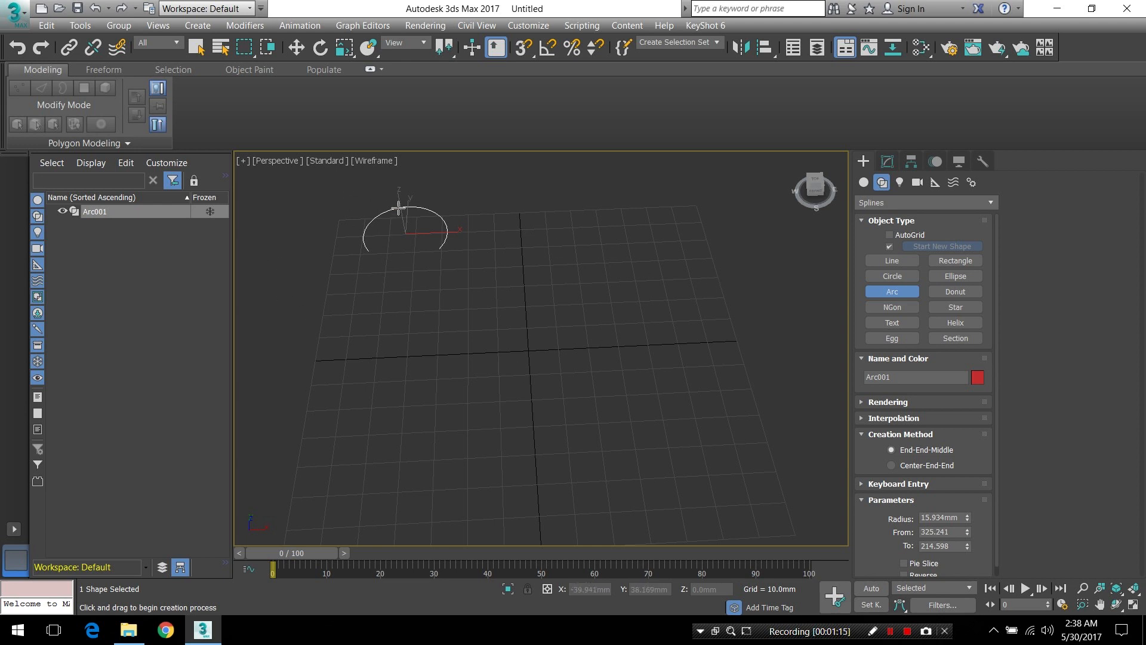
pyautogui.click(297, 47)
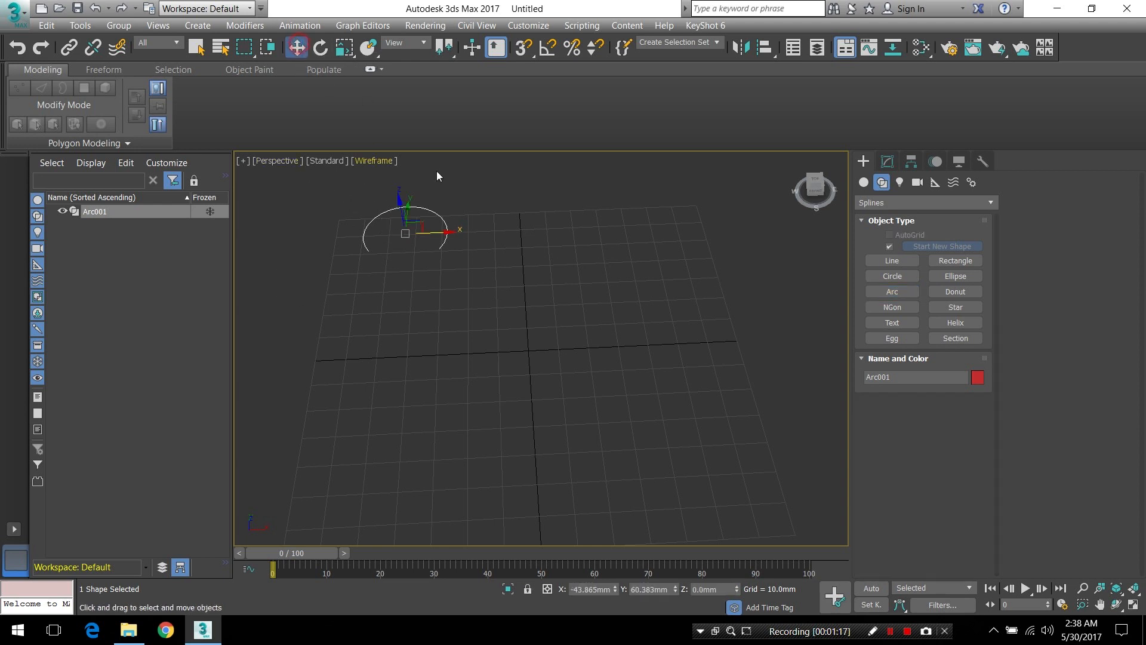
# Set the arc's radius to 18 mm, its From angle to 250 and its To angle to 180
pyautogui.click(886, 161)
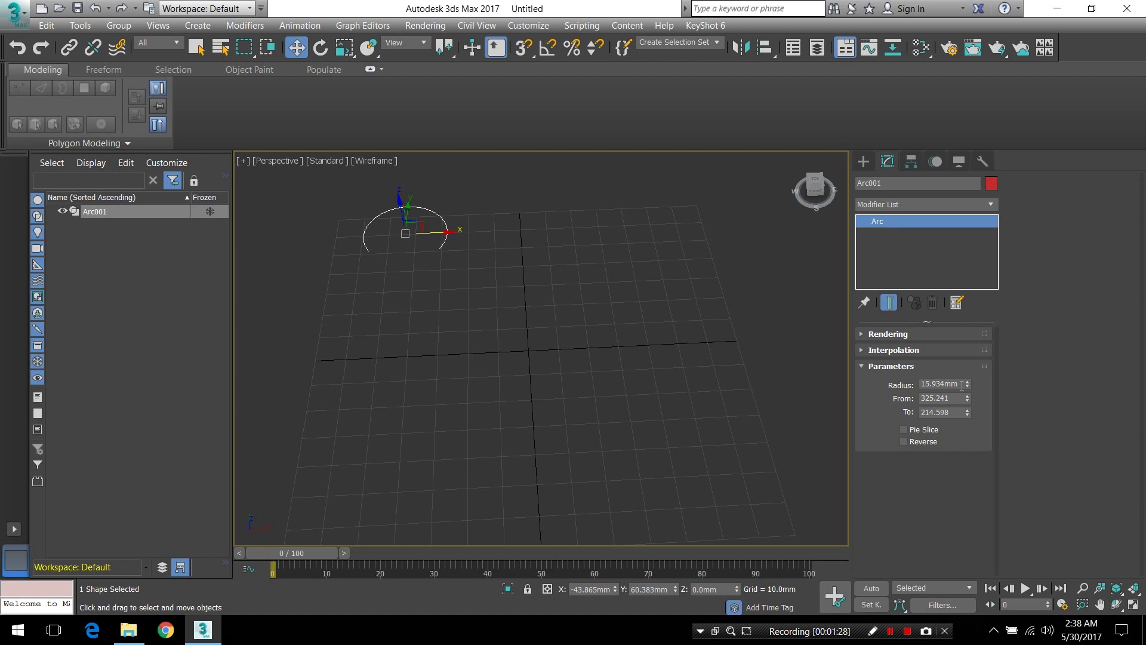
pyautogui.doubleClick(962, 384)
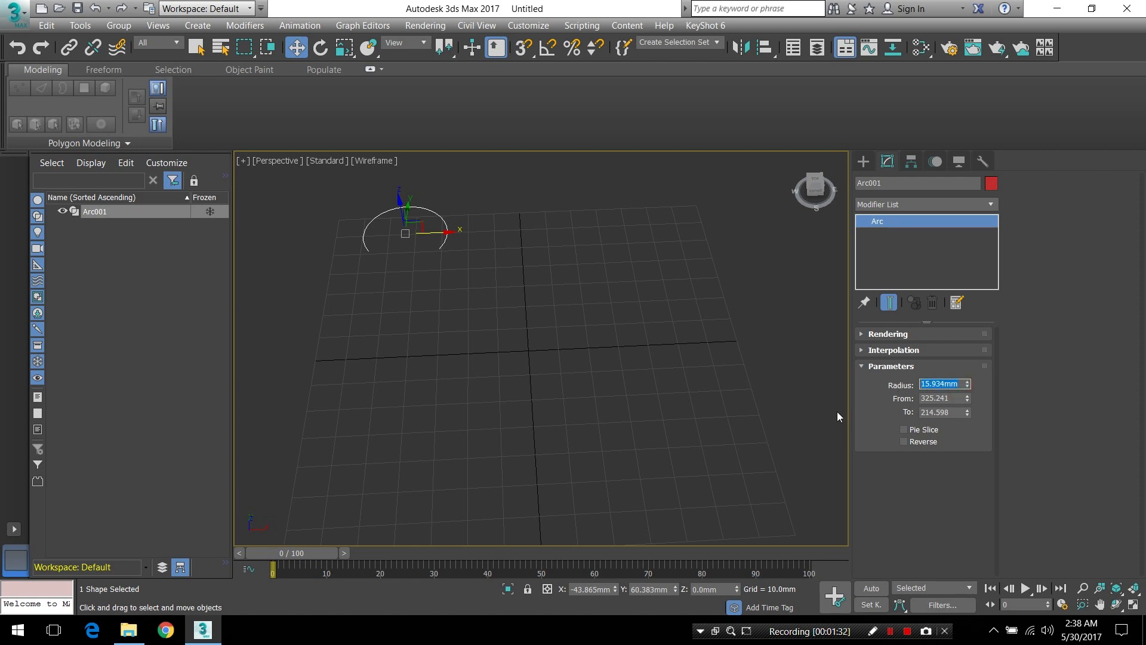
pyautogui.write('180')
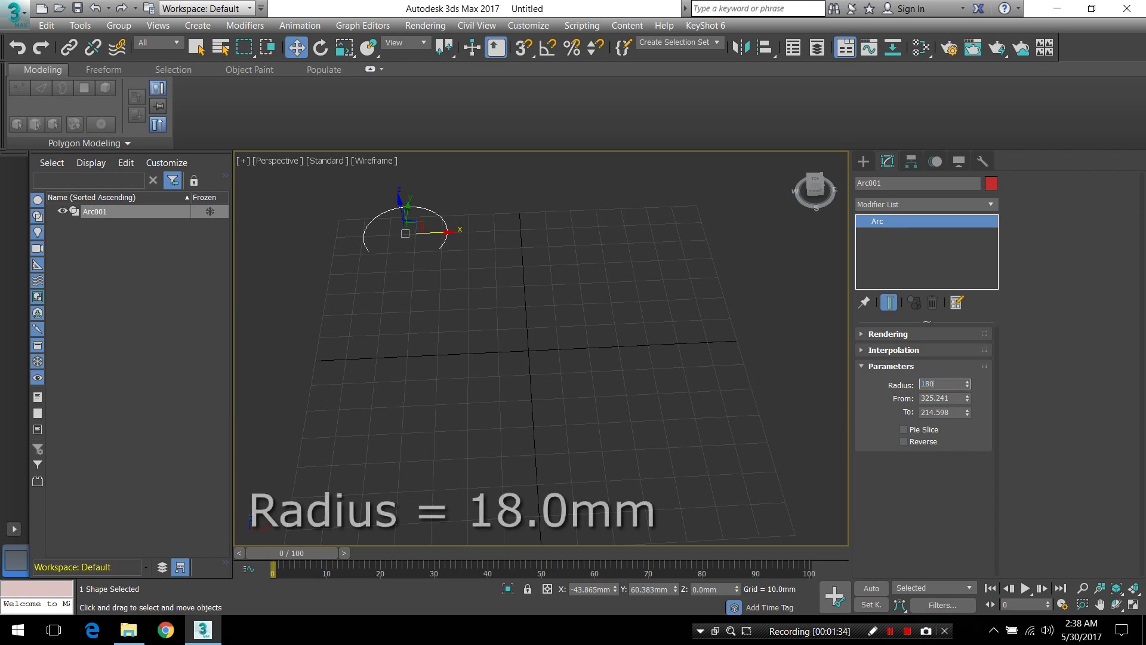
pyautogui.press('BackSpace')
pyautogui.press('Return')
pyautogui.press('Tab')
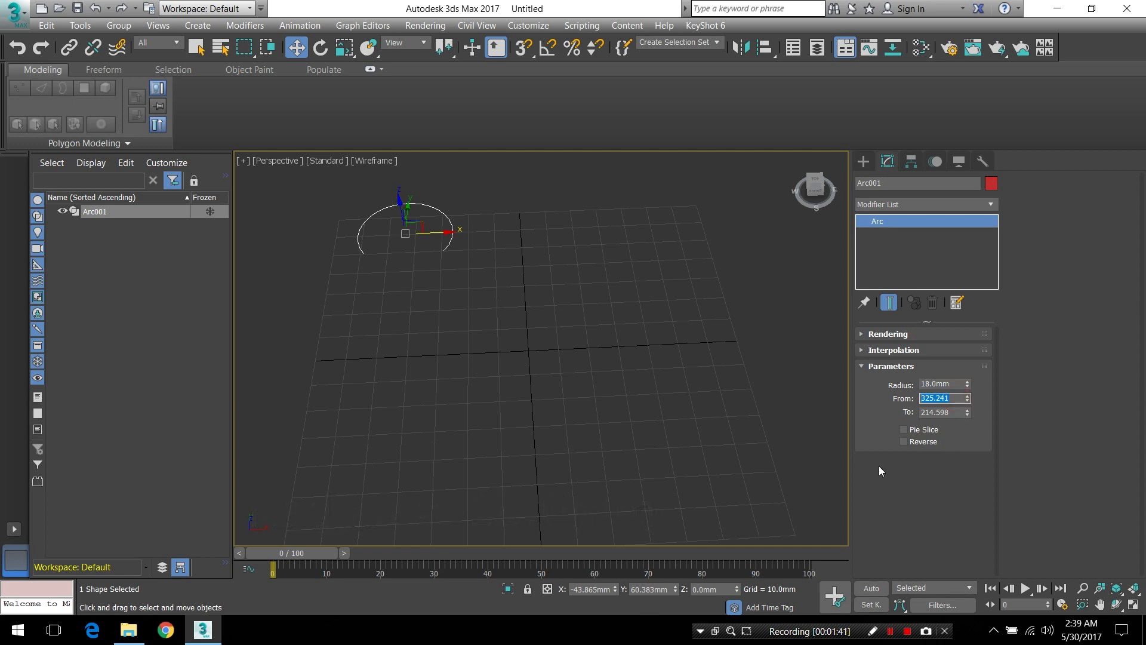
pyautogui.write('250')
pyautogui.press('Return')
pyautogui.press('Tab')
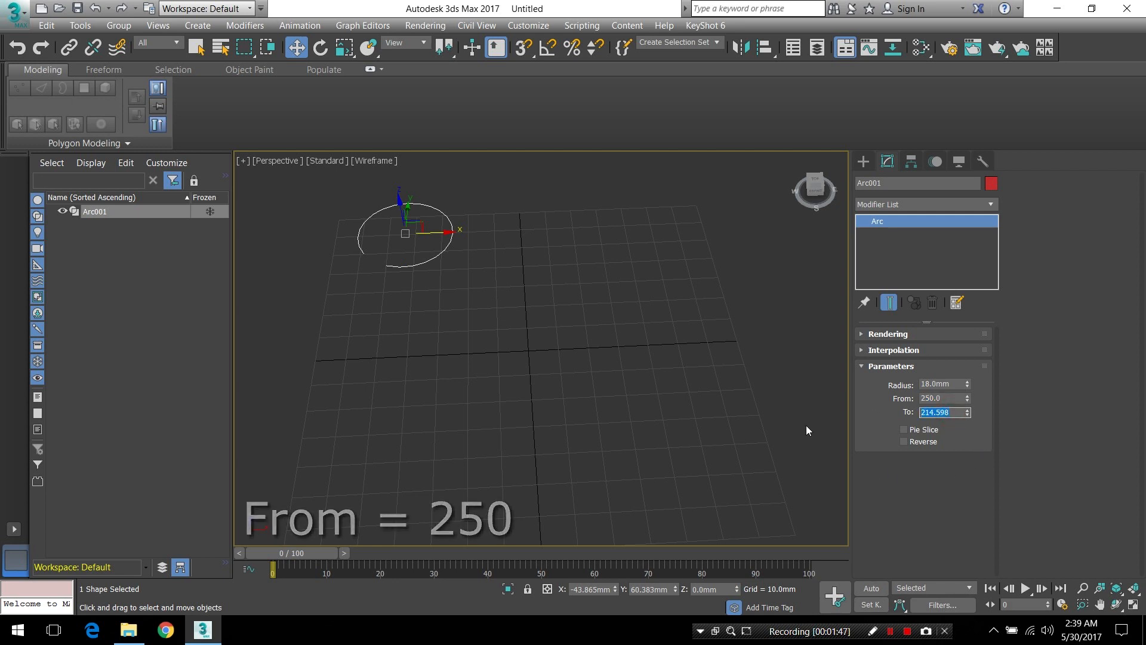
pyautogui.write('180')
pyautogui.press('Return')
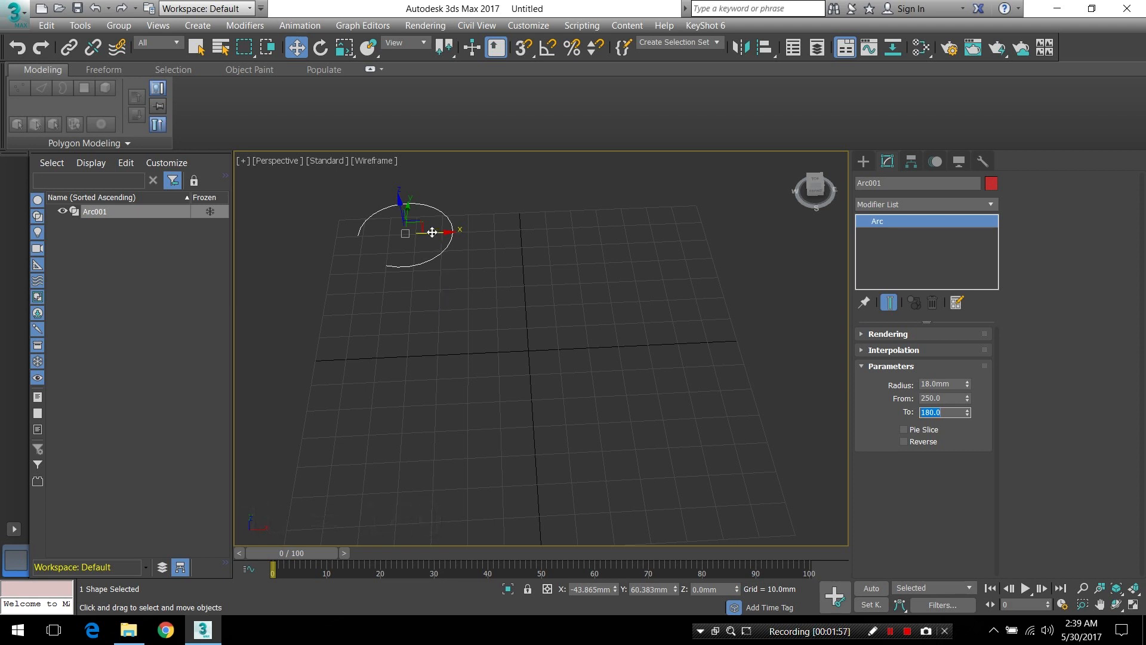
# Make one independent copy of the arc about 44 mm along positive X and set the copy's radius to 14 mm
pyautogui.keyDown('shift'); pyautogui.moveTo(432, 233); pyautogui.dragTo(548, 259); pyautogui.keyUp('shift')
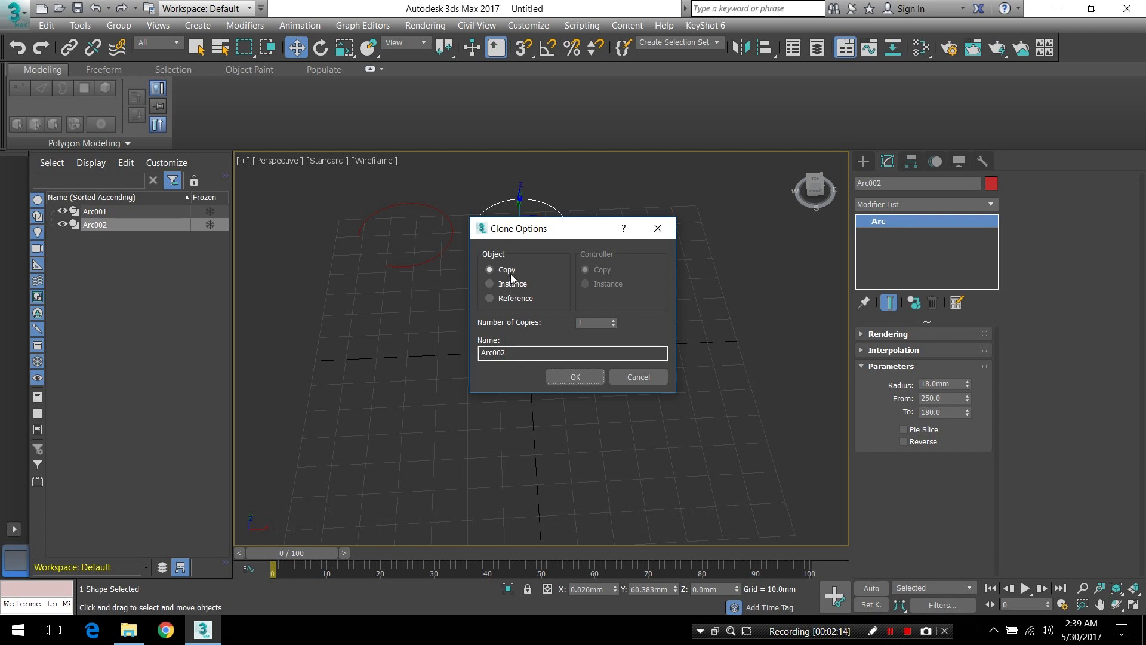
pyautogui.click(570, 376)
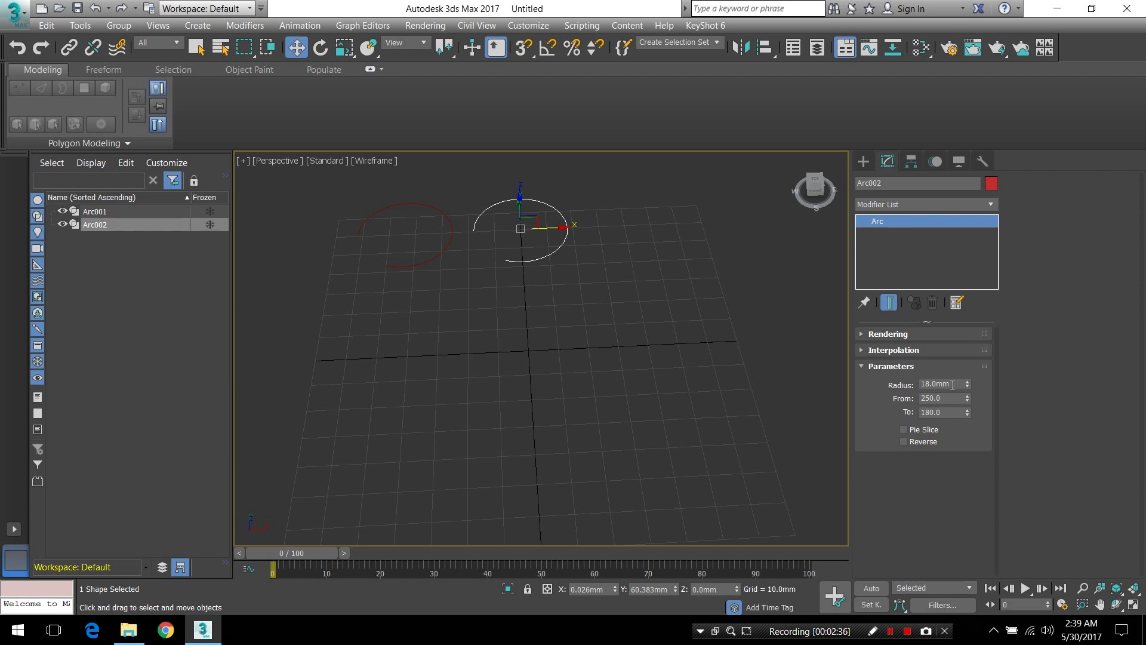
pyautogui.doubleClick(953, 384)
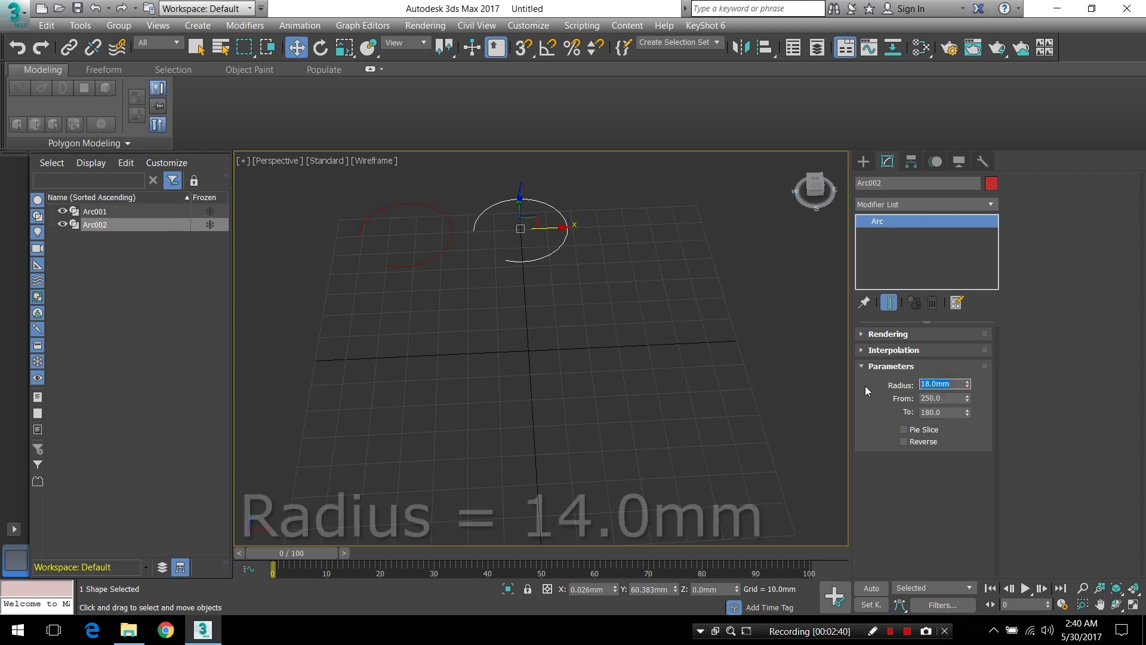
pyautogui.write('14')
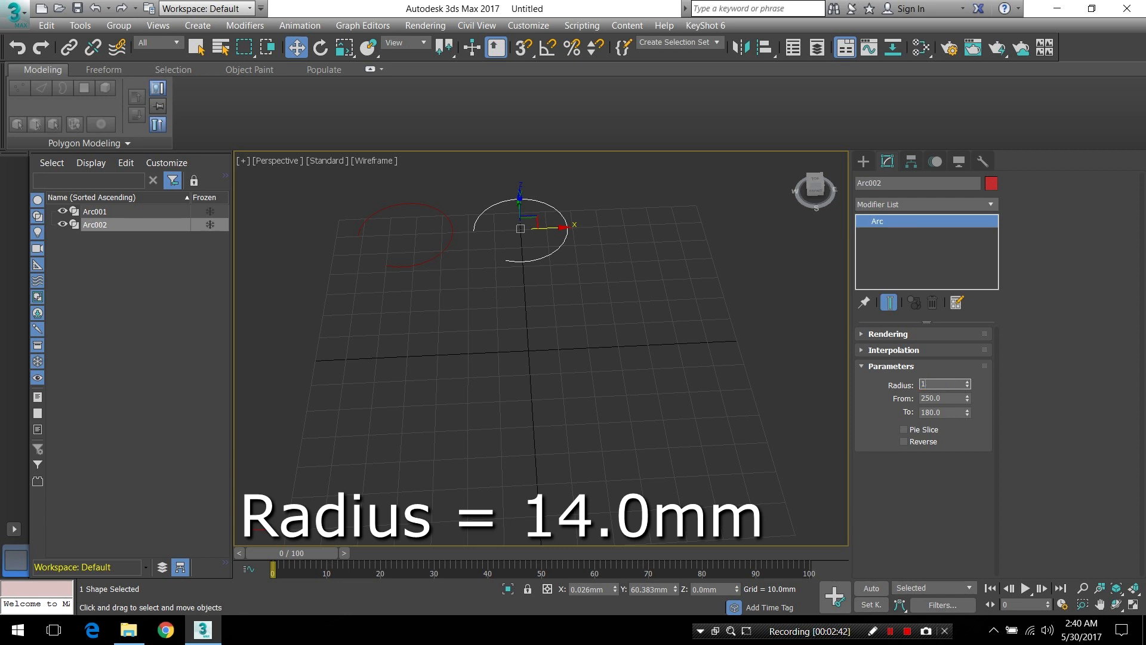
pyautogui.press('Return')
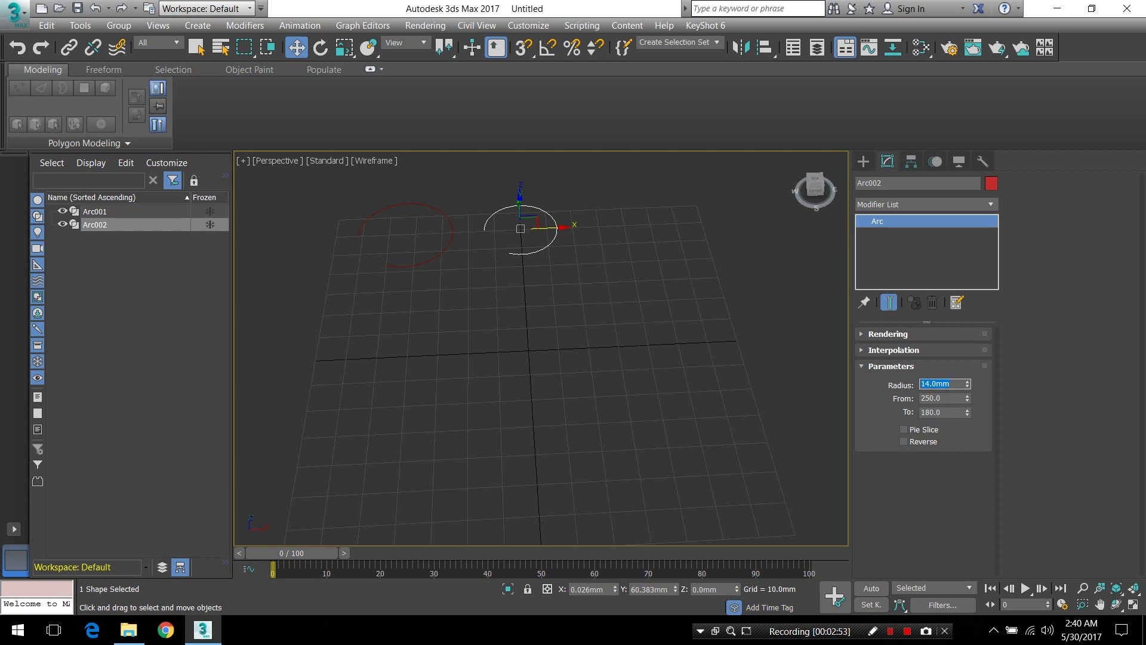
pyautogui.click(546, 327)
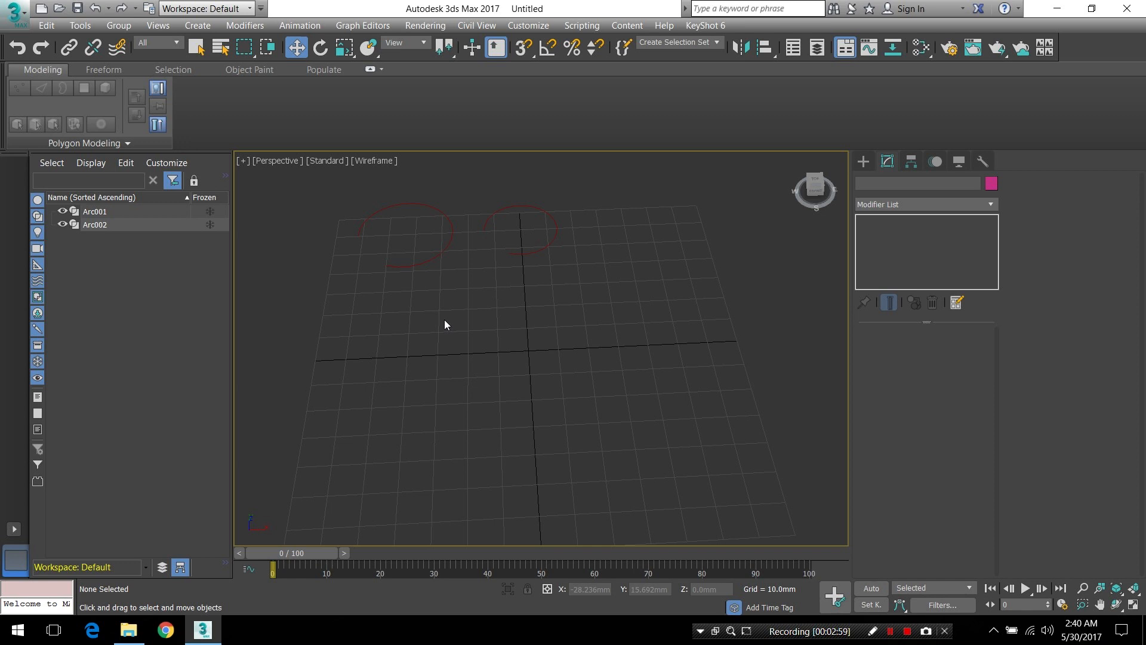
# Rename the 18 mm radius arc as "Arc Large"
pyautogui.click(438, 254)
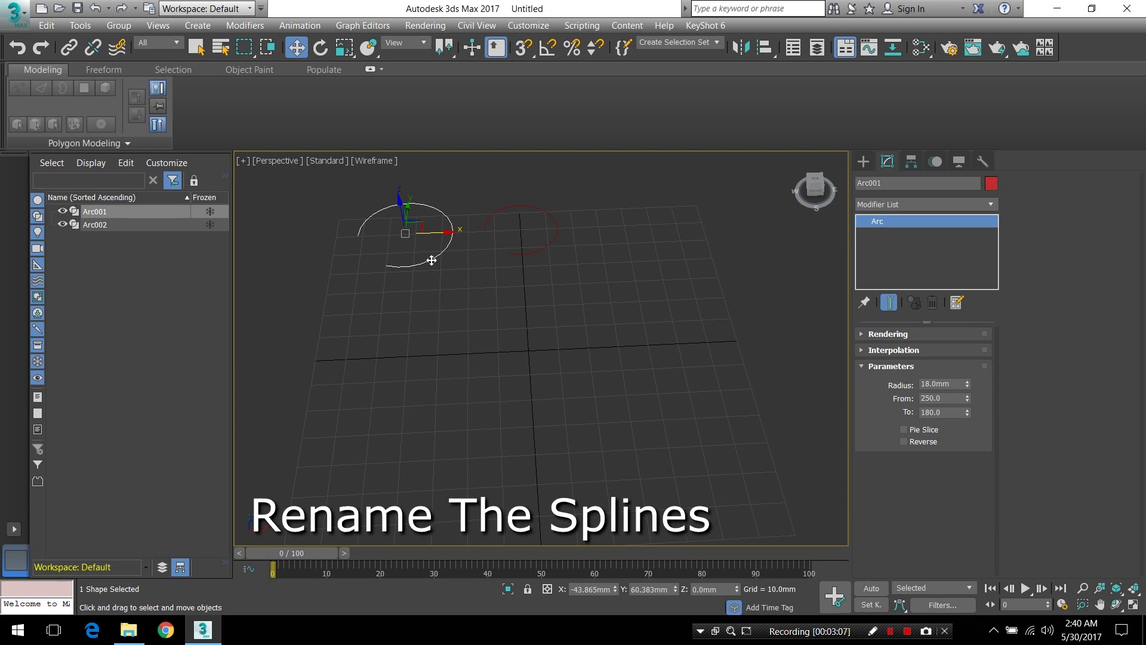
pyautogui.doubleClick(919, 183)
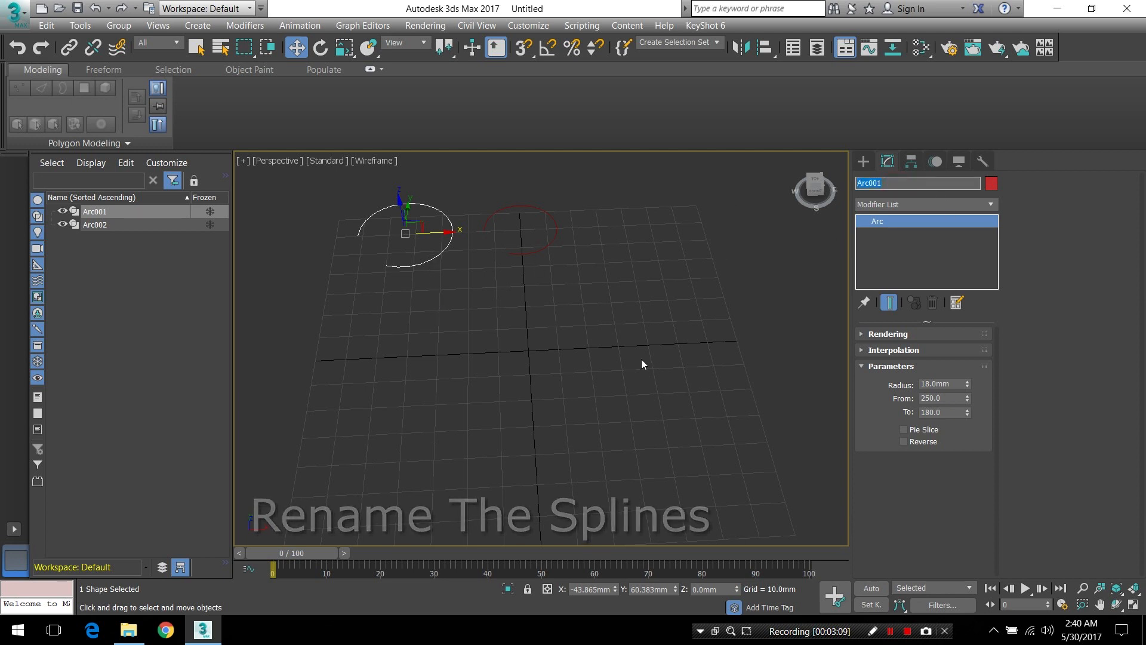
pyautogui.write('A')
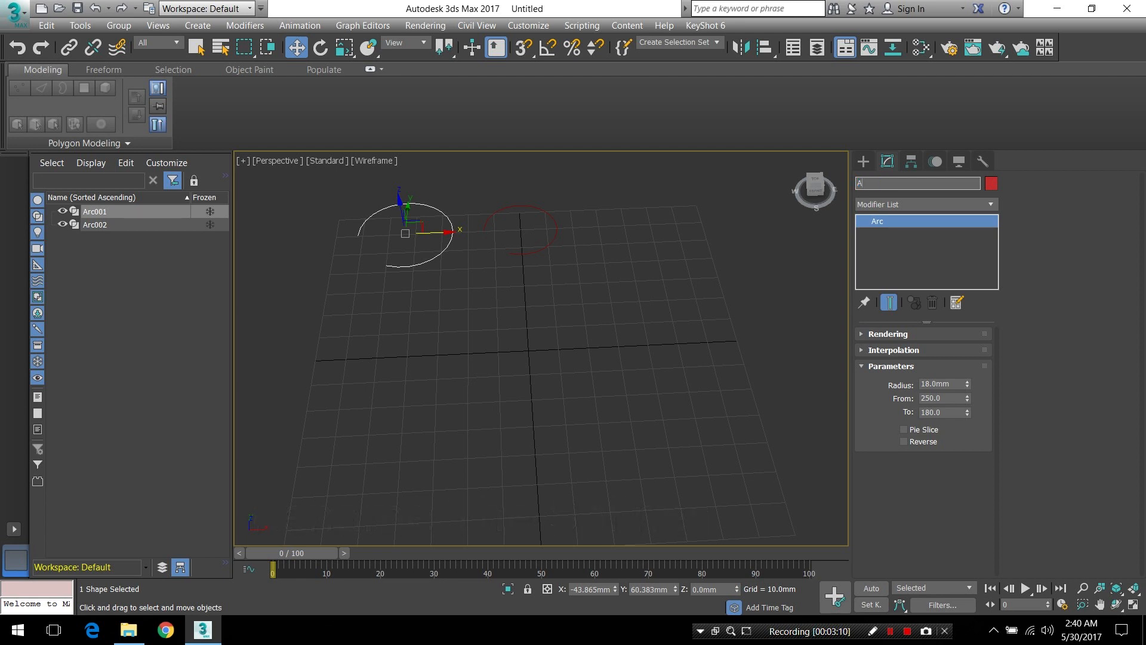
pyautogui.write('rc Lar')
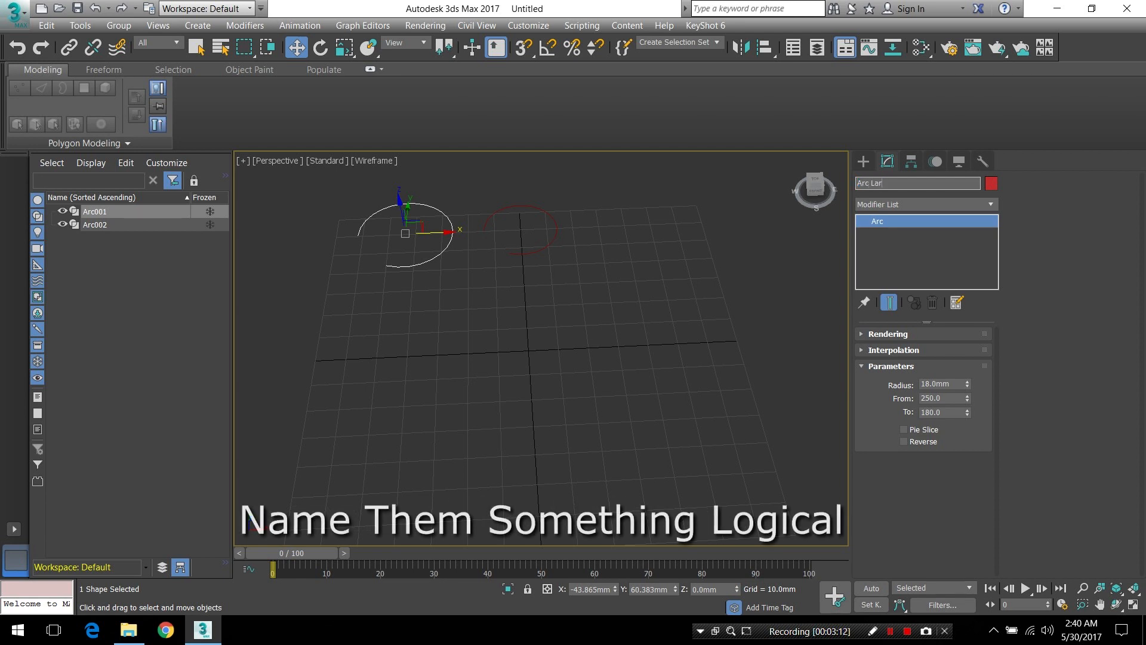
pyautogui.write('tge')
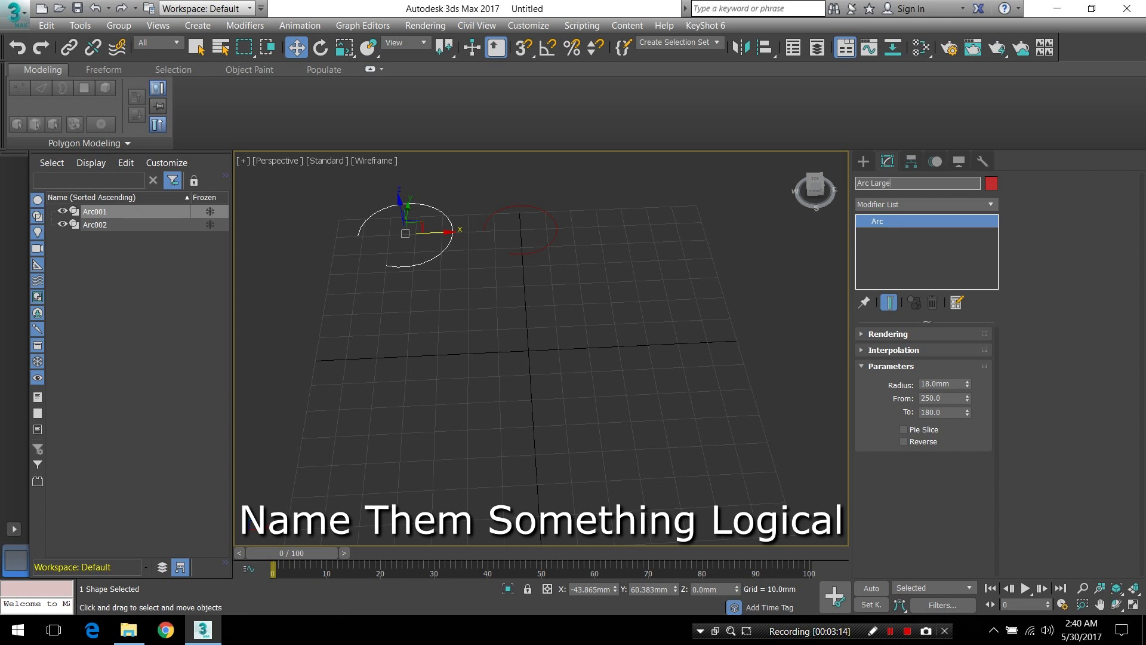
pyautogui.press('Return')
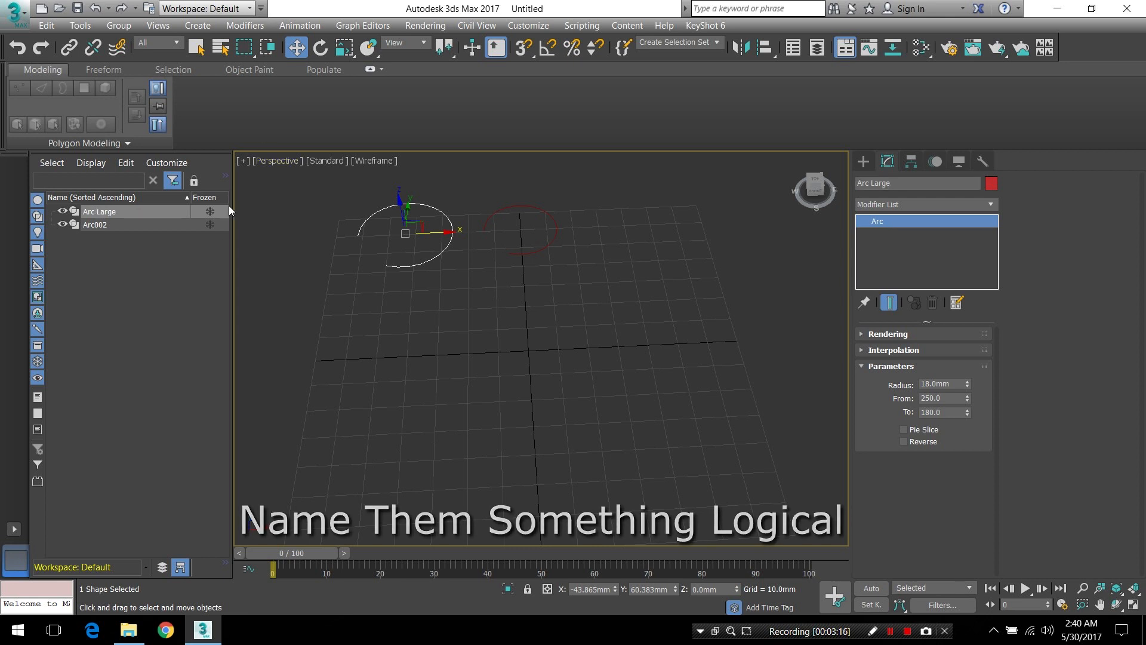
# Rename the 14 mm radius arc as "Arc Small"
pyautogui.click(548, 247)
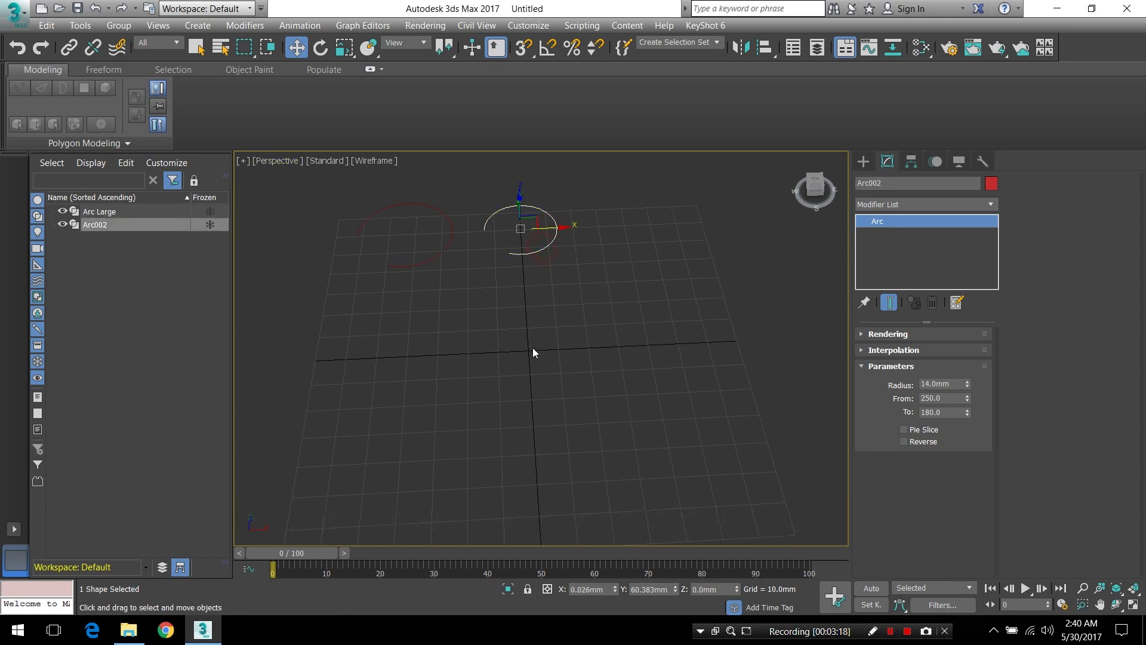
pyautogui.doubleClick(904, 183)
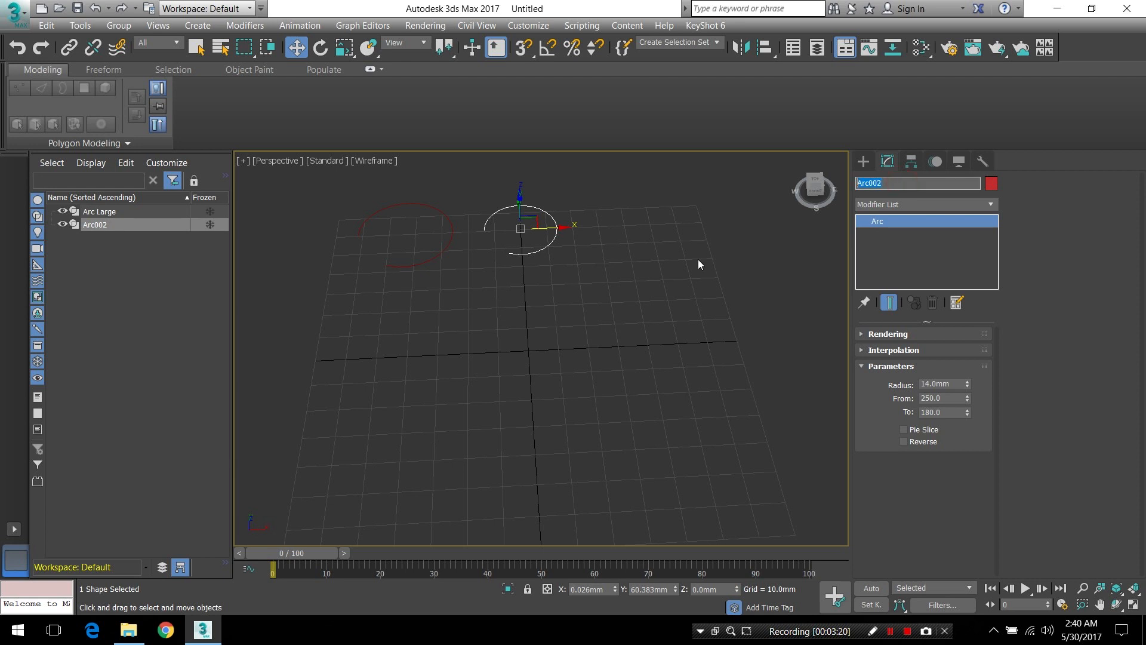
pyautogui.write('A')
pyautogui.write('Small')
pyautogui.press('Return')
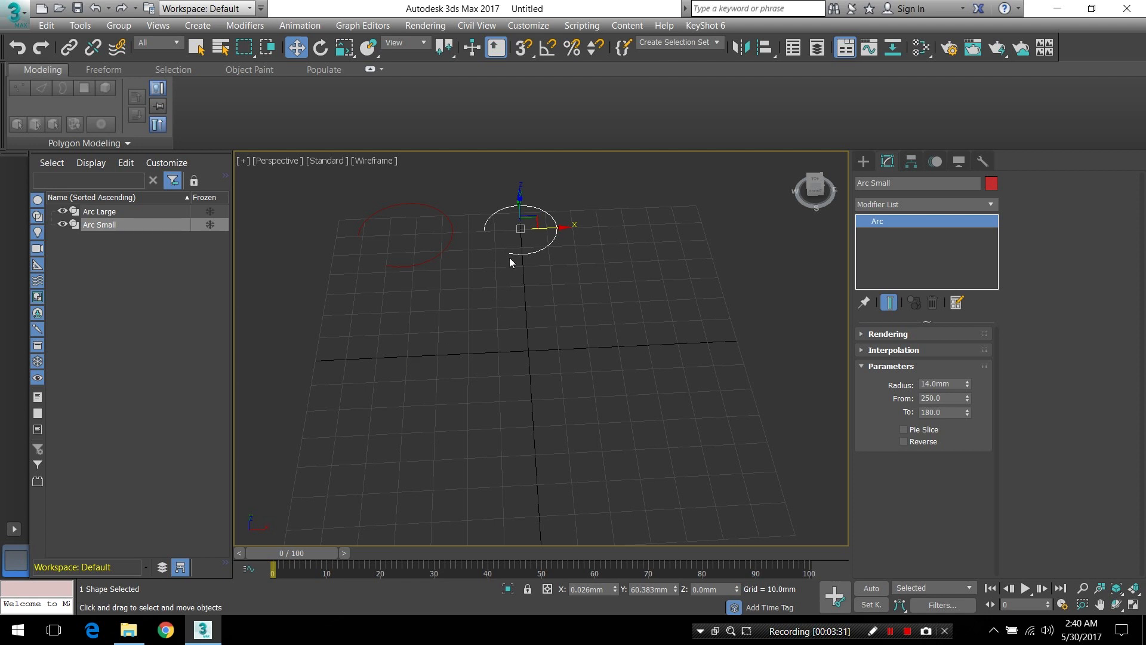
pyautogui.click(497, 292)
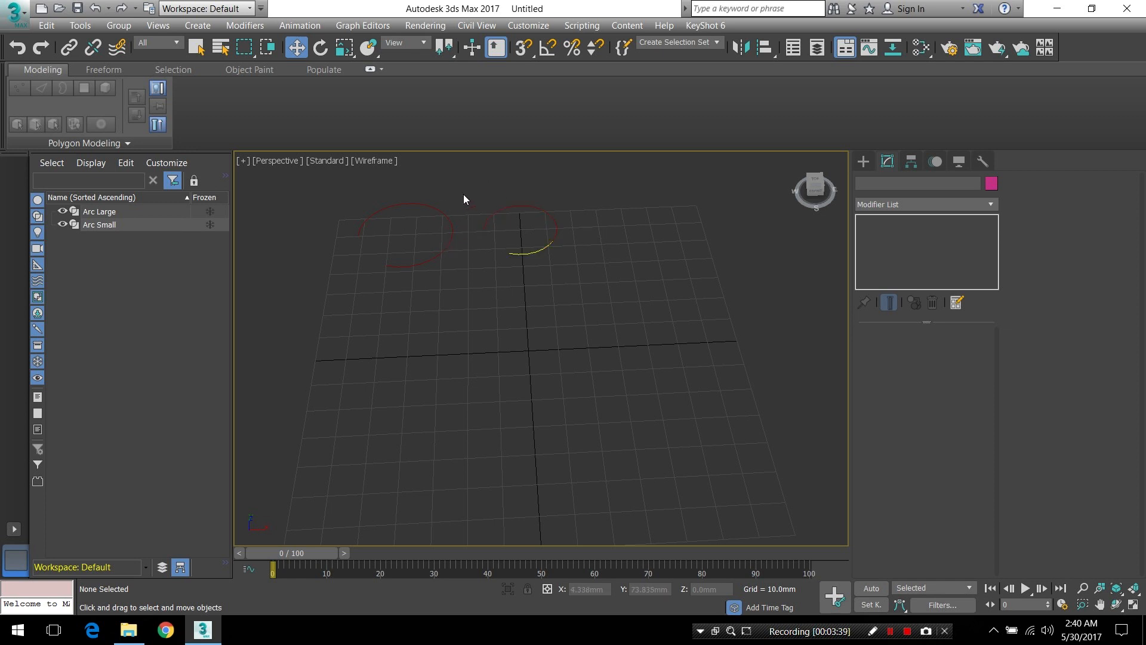
# Move both arcs together along negative X so the large arc sits beyond the grid's left edge
pyautogui.hotkey('ctrl', 'a')
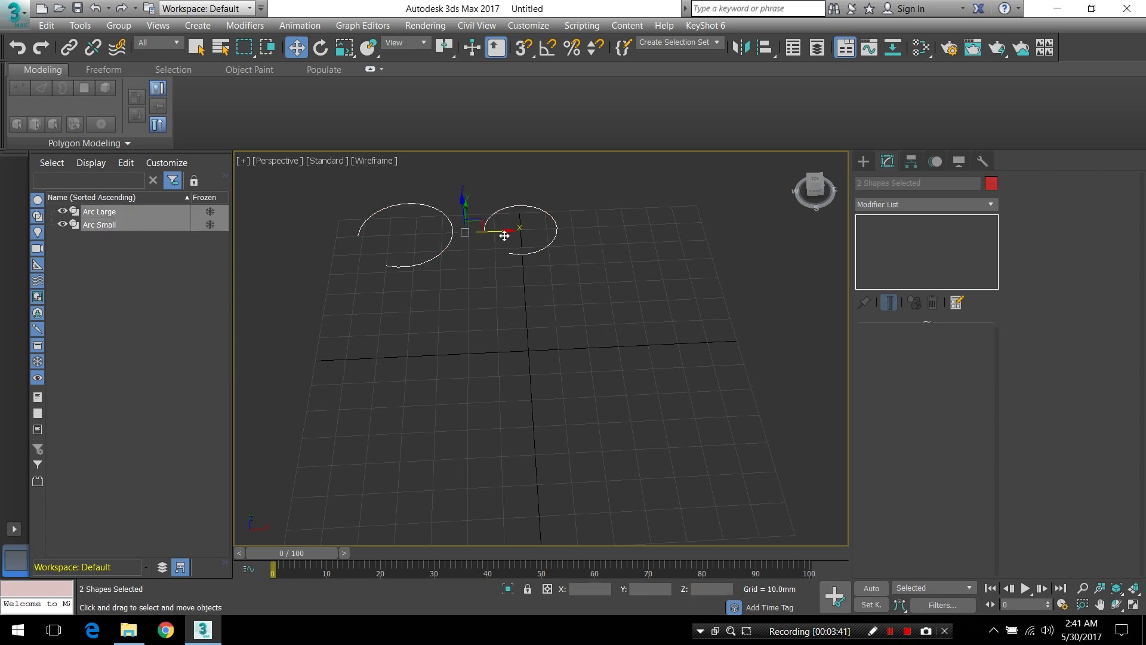
pyautogui.moveTo(504, 233); pyautogui.dragTo(388, 260)
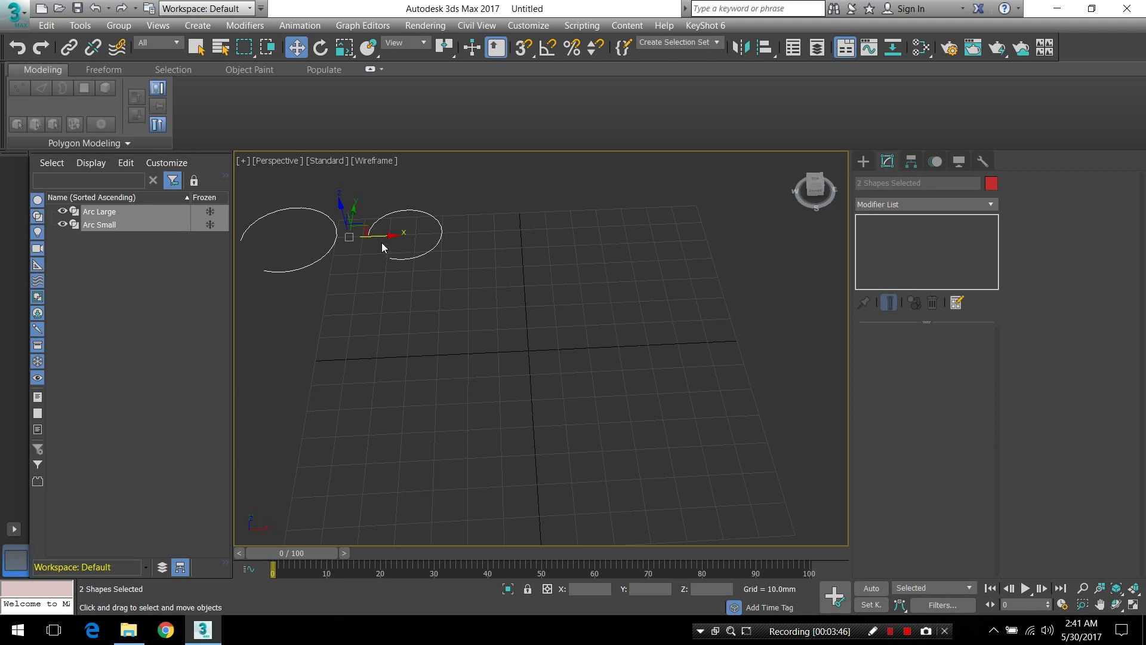
pyautogui.moveTo(382, 236); pyautogui.dragTo(408, 241)
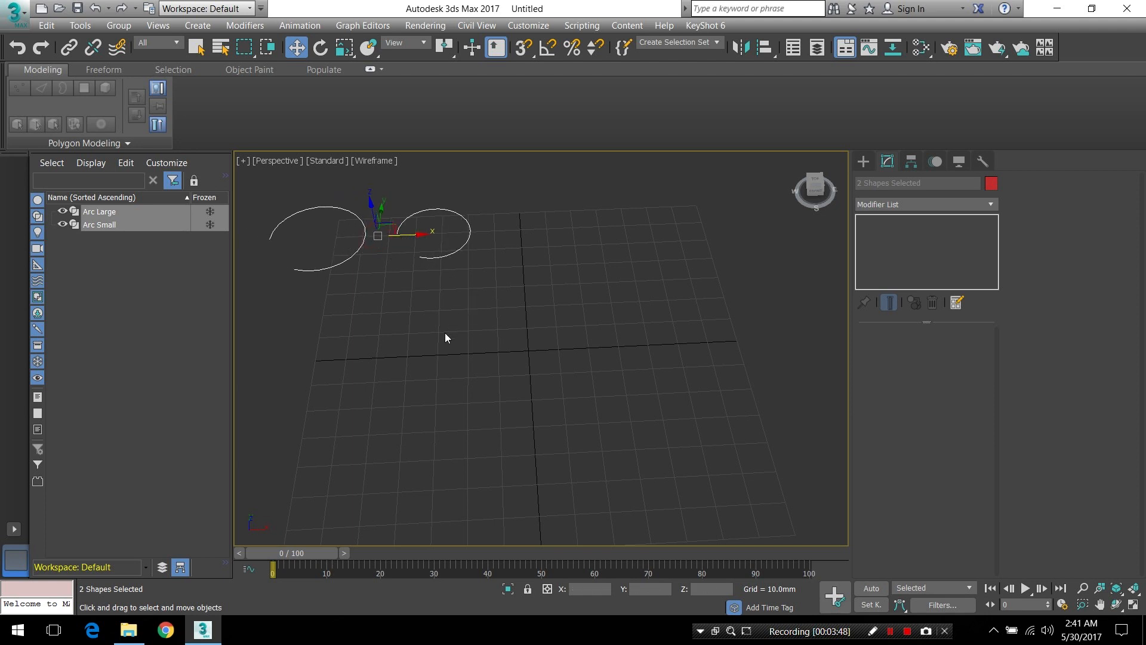
pyautogui.click(500, 286)
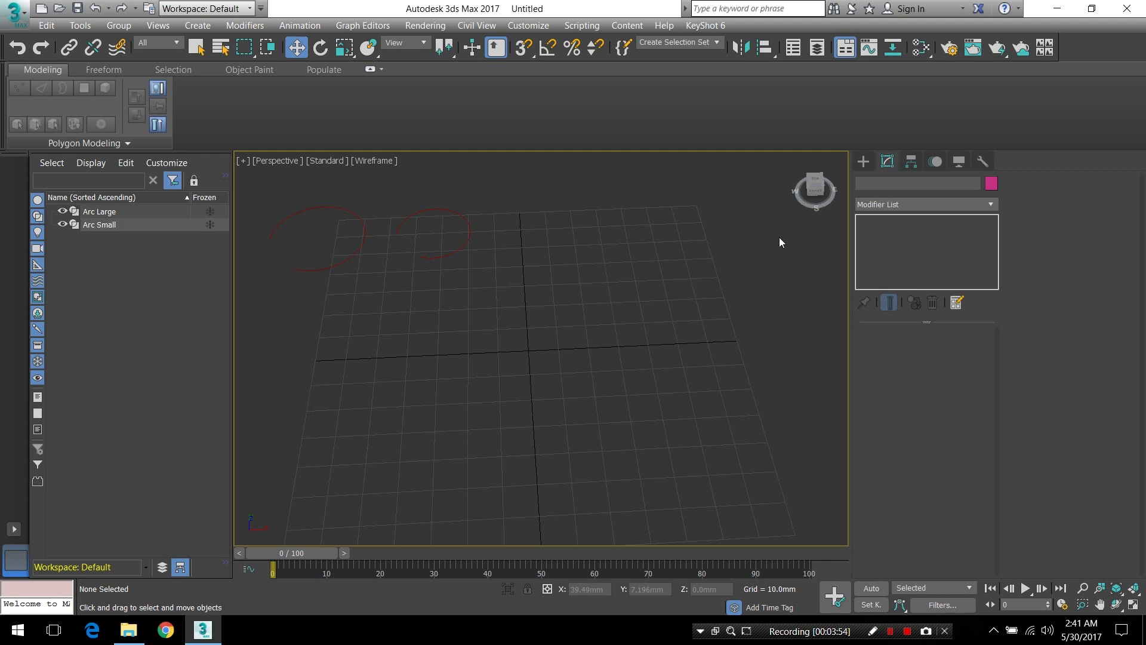
# Create a Tetra-family Hedra extended primitive with a radius of about 12 mm at the centre of the grid
pyautogui.moveTo(564, 388); pyautogui.dragTo(611, 338, button='middle')
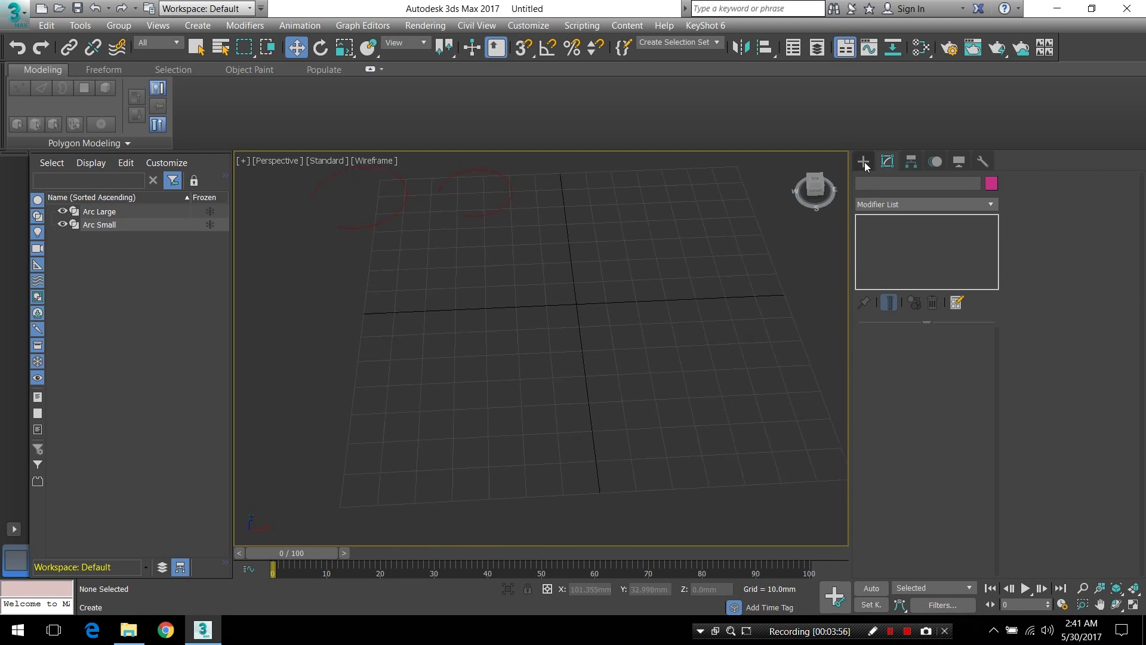
pyautogui.click(863, 161)
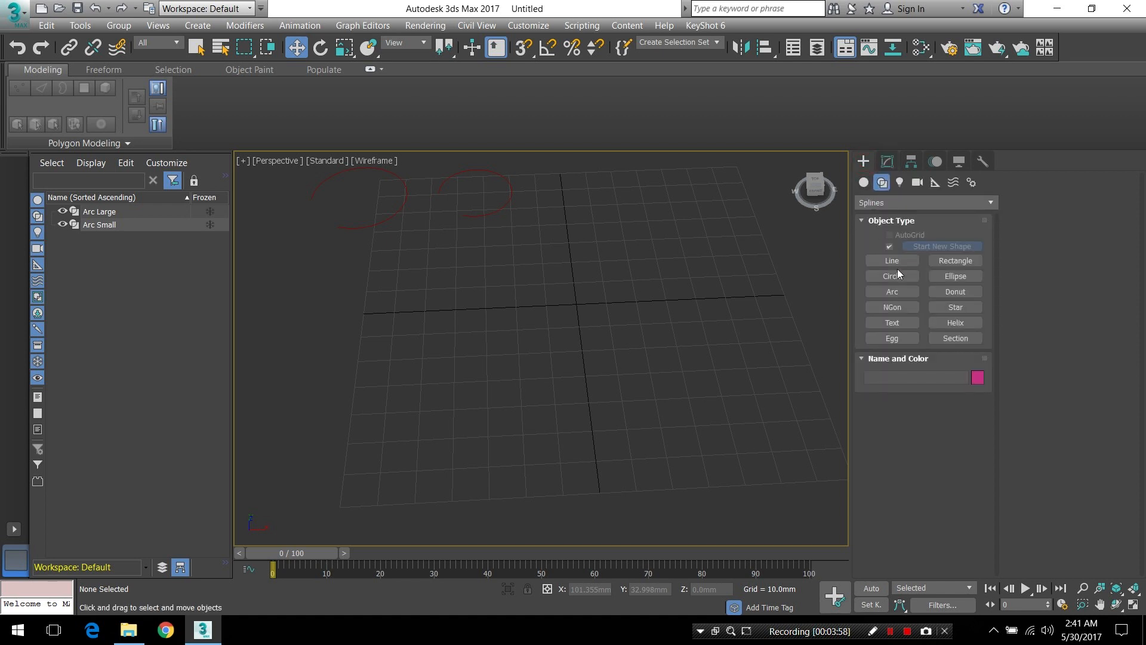
pyautogui.click(864, 185)
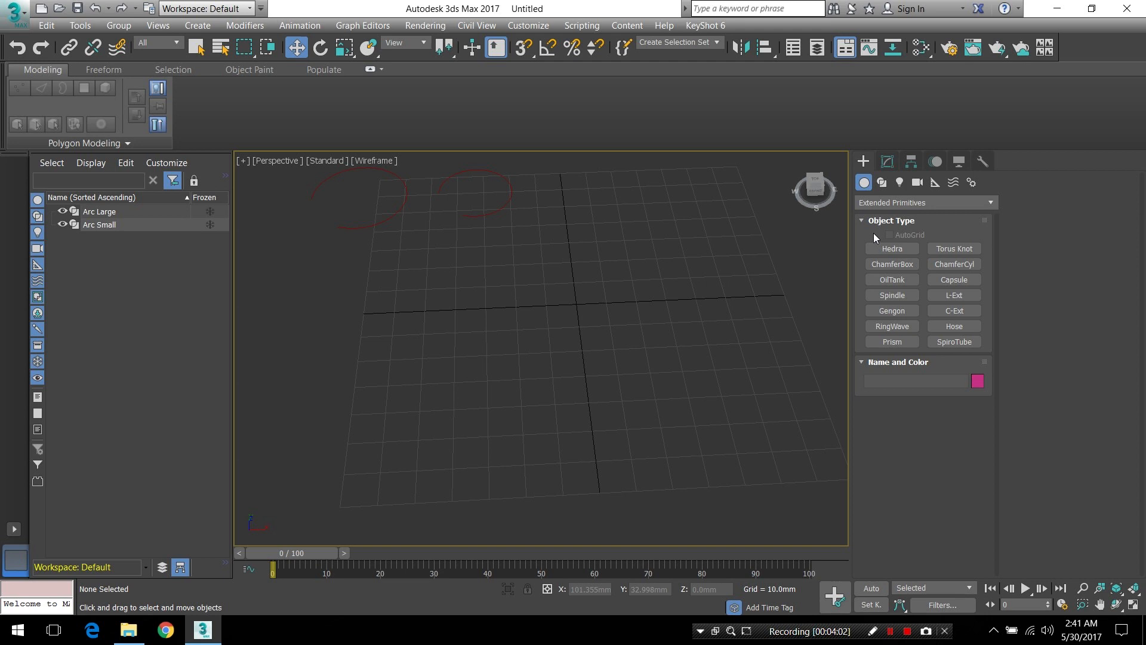
pyautogui.scroll(-1, 983, 202)
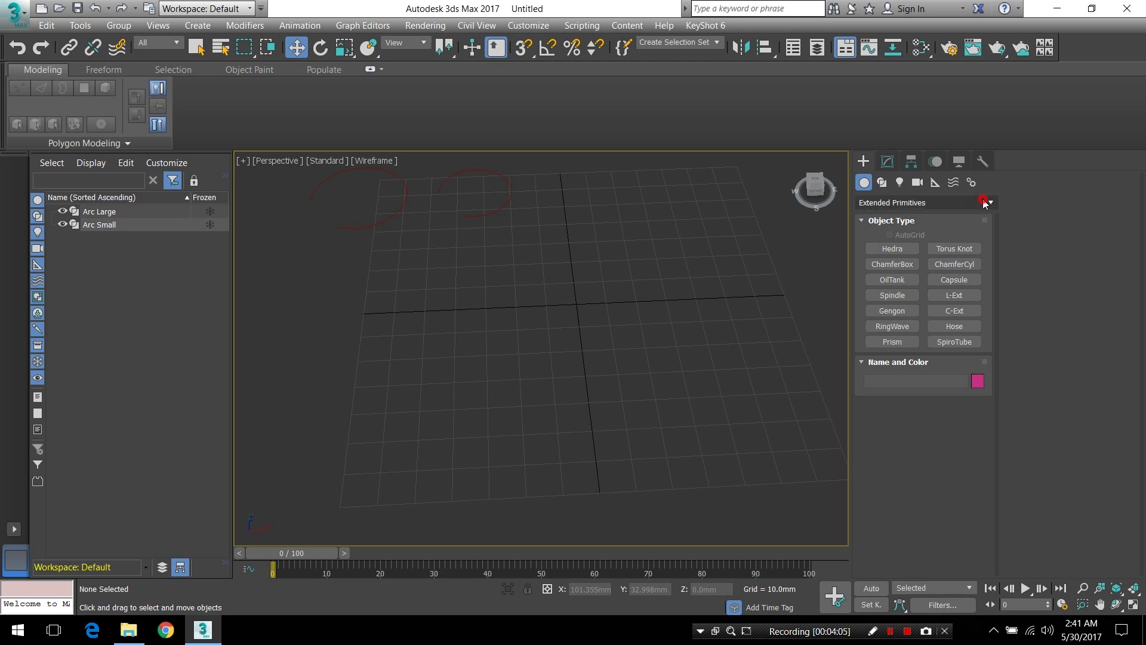
pyautogui.click(984, 204)
pyautogui.click(946, 231)
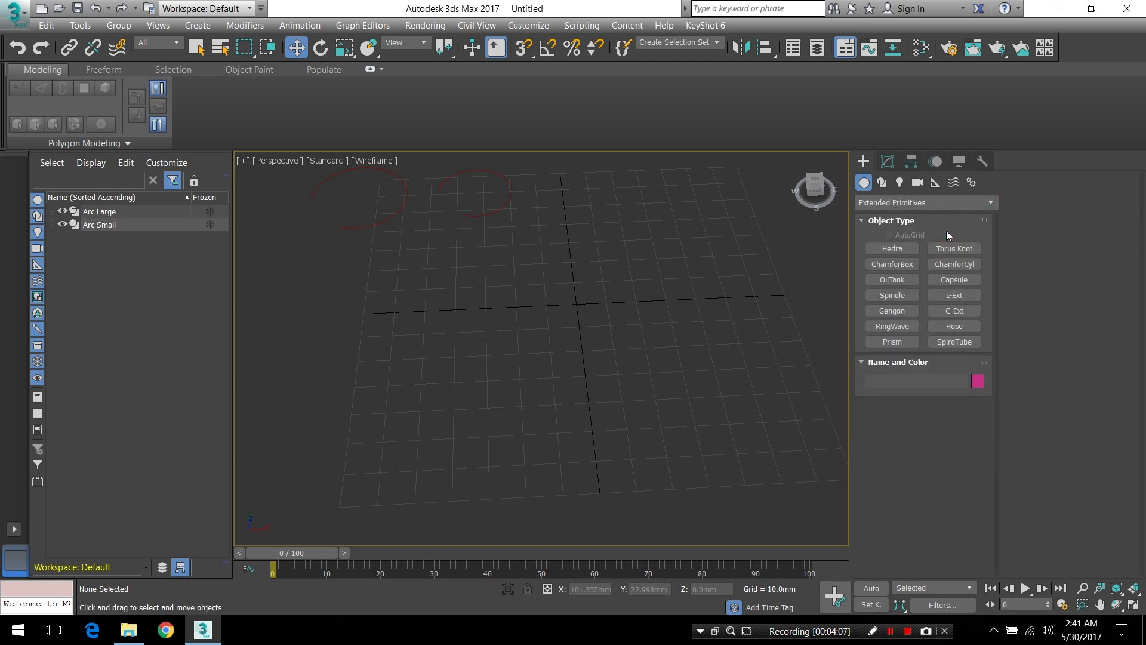
pyautogui.click(911, 249)
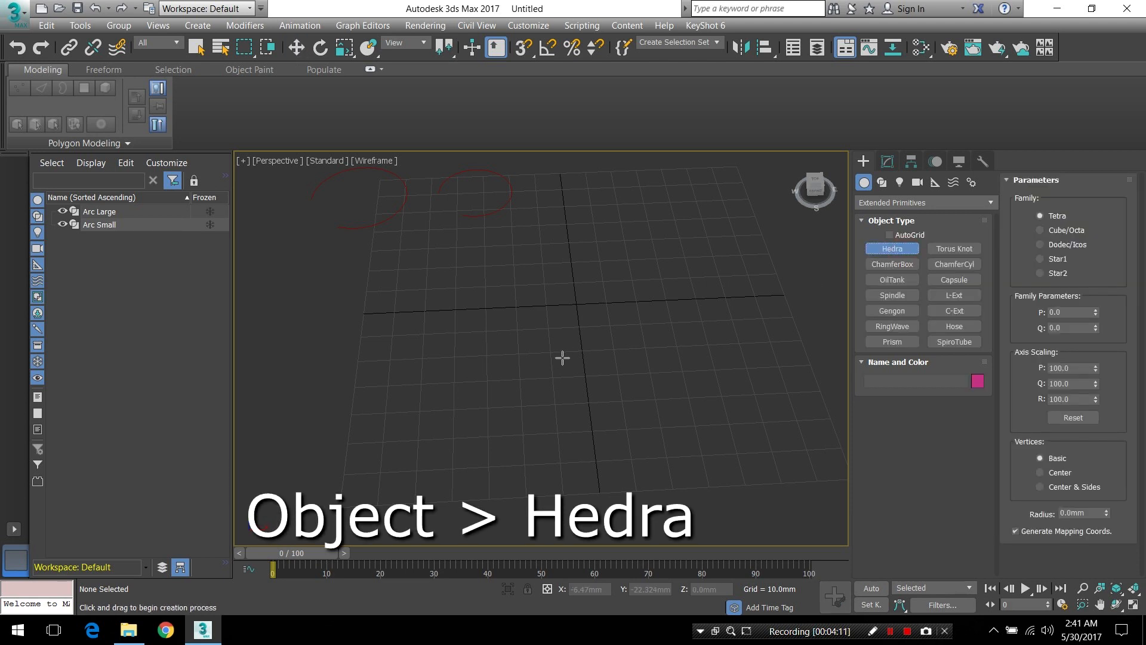
pyautogui.moveTo(576, 302); pyautogui.dragTo(578, 334)
# Switch the perspective view from wireframe to default shading with edged faces shown
pyautogui.keyDown('alt'); pyautogui.moveTo(599, 362); pyautogui.dragTo(616, 342, button='middle'); pyautogui.keyUp('alt')
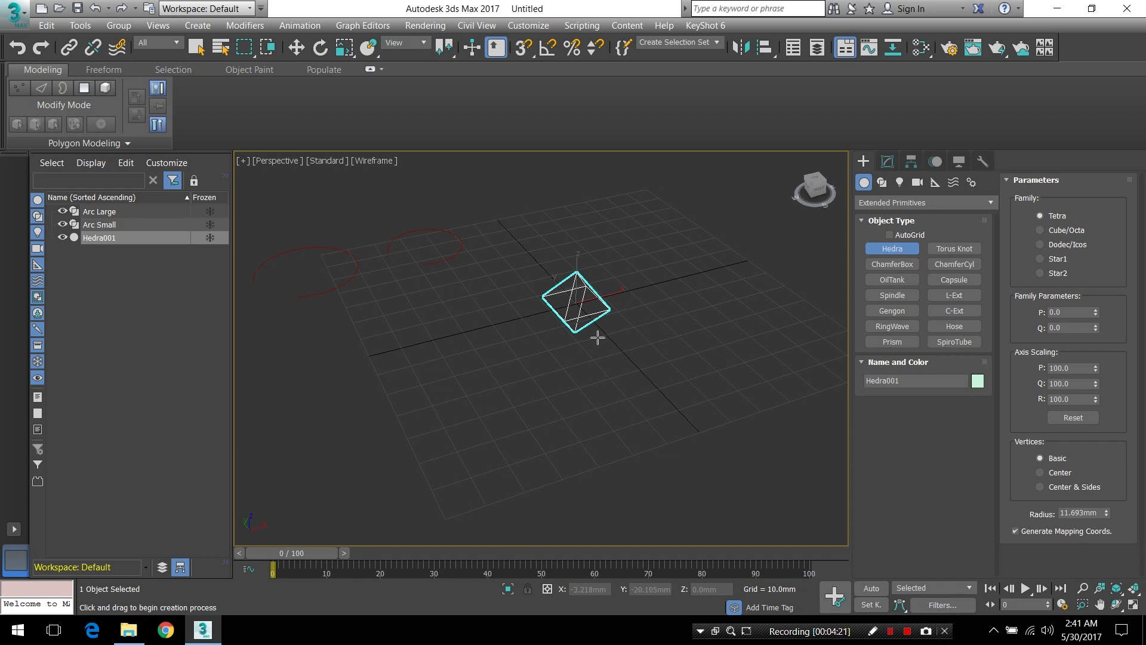
pyautogui.press('F3')
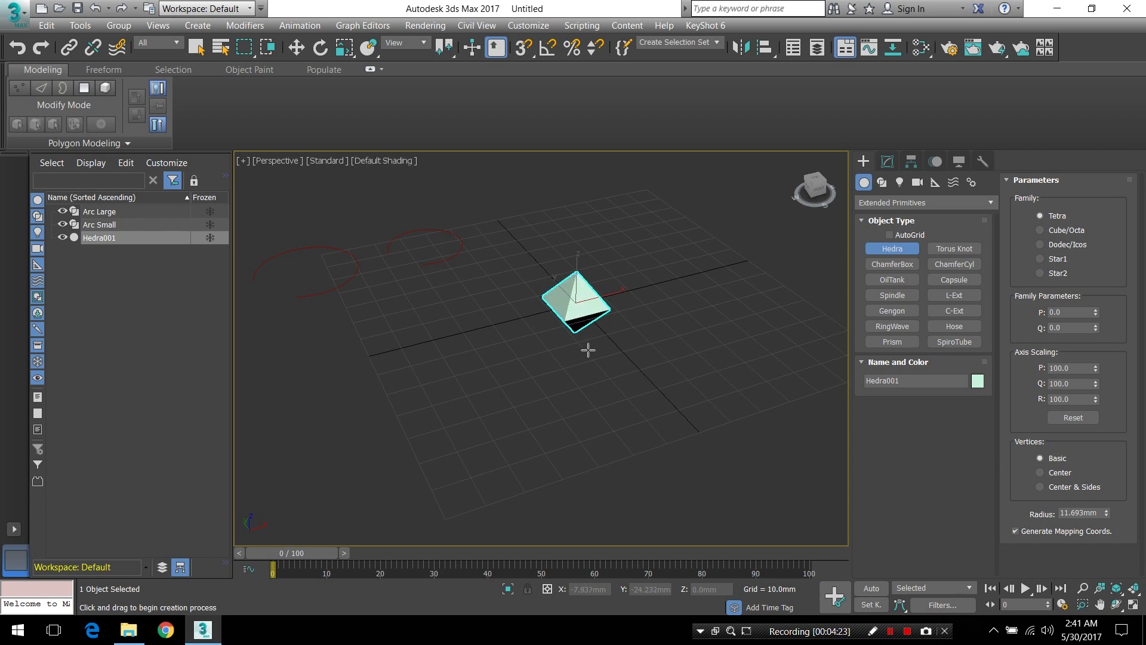
pyautogui.press('F4')
# Set the hedra's radius to 8.0 mm
pyautogui.click(886, 162)
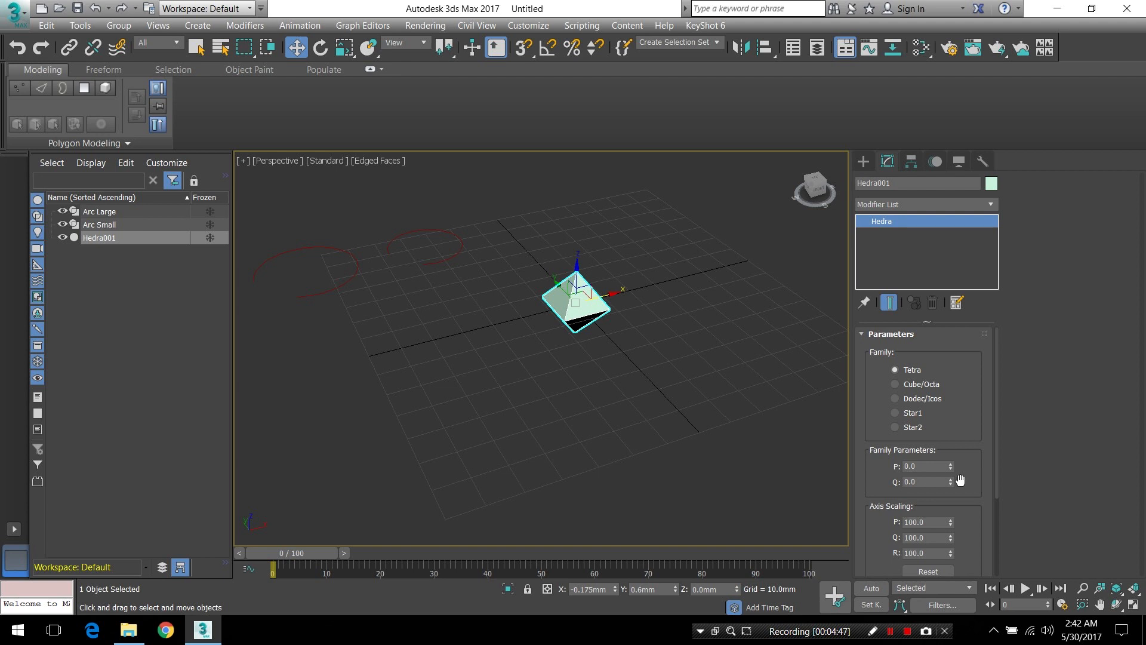
pyautogui.moveTo(980, 472); pyautogui.dragTo(1003, 344)
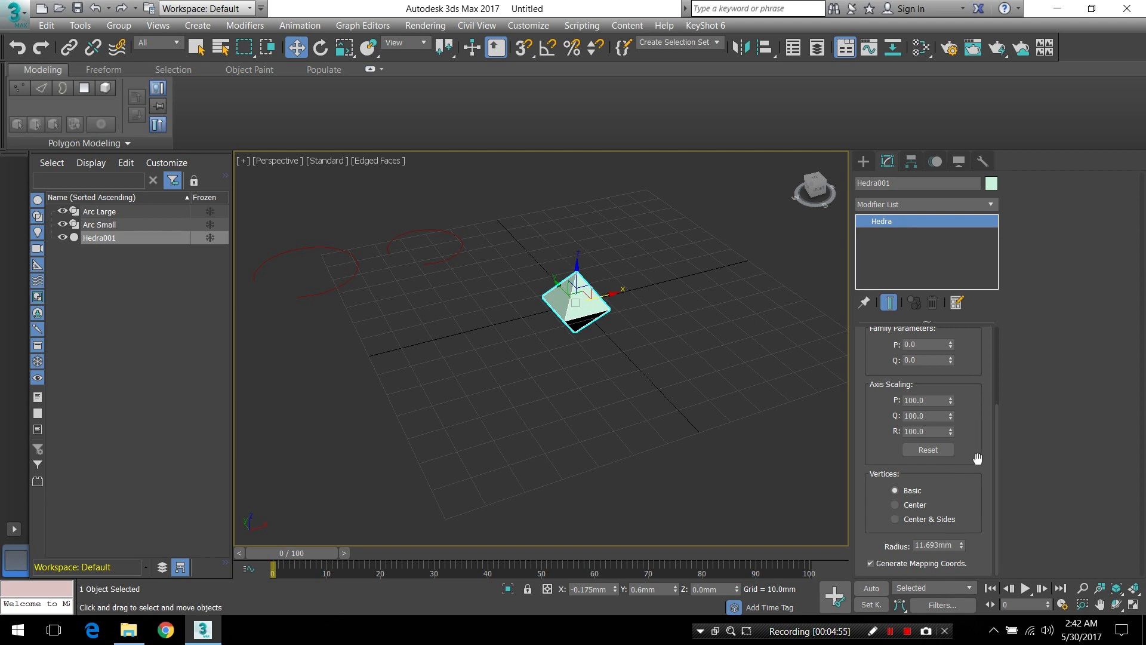
pyautogui.doubleClick(952, 544)
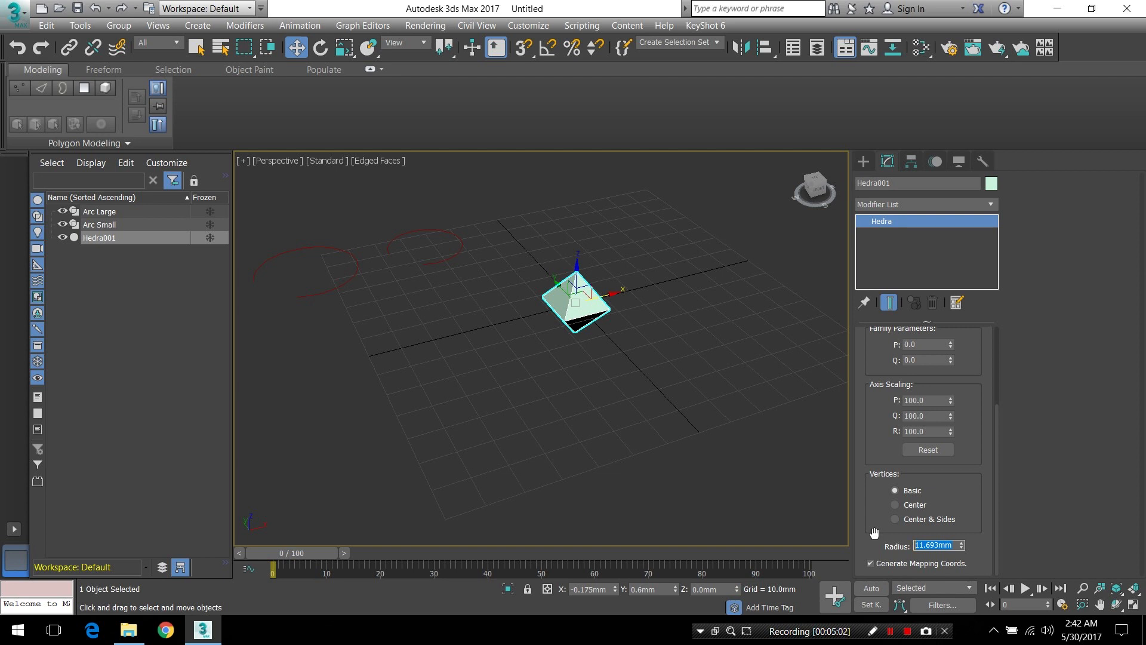
pyautogui.write('8.0')
pyautogui.press('Return')
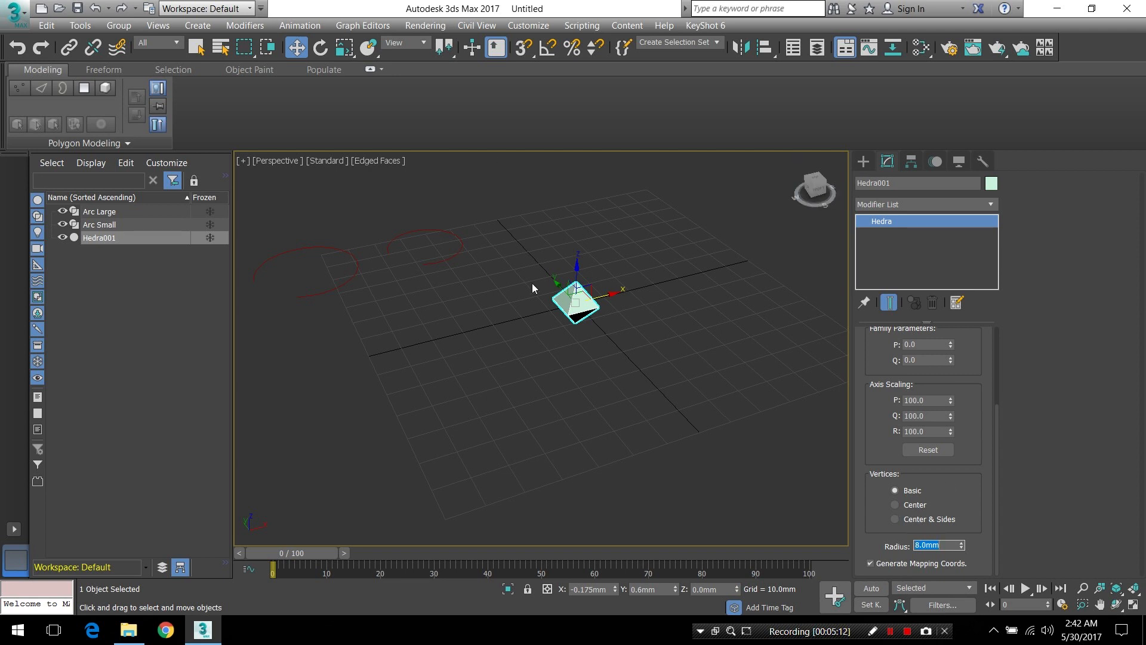
# Apply an Edit Poly modifier to the hedra
pyautogui.scroll(5, 565, 258)
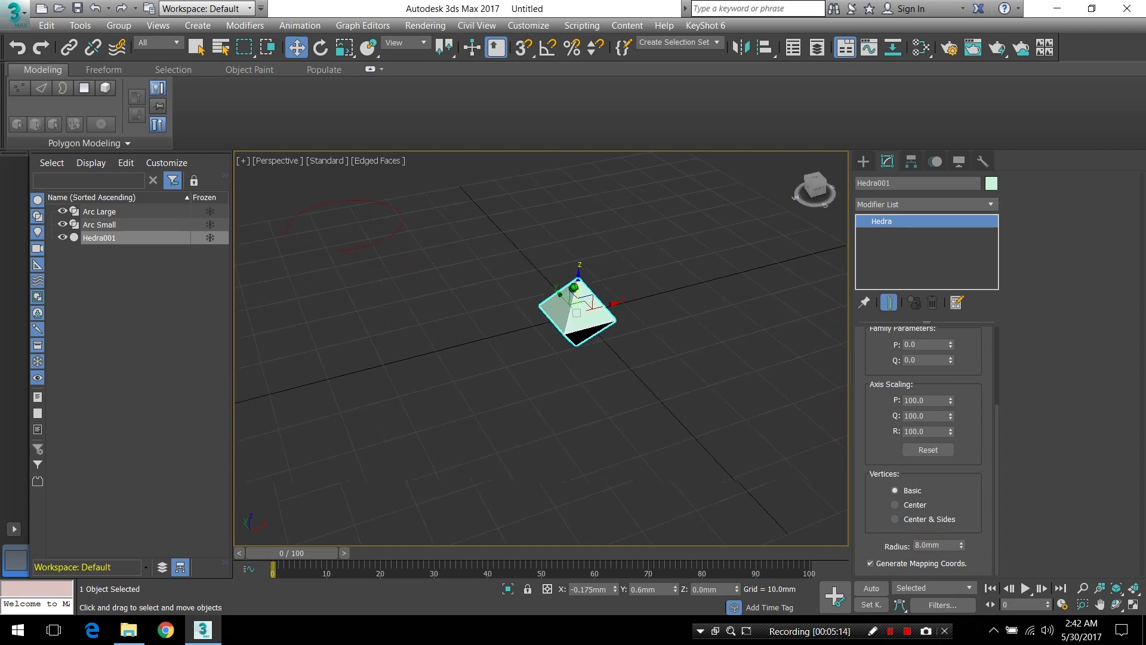
pyautogui.keyDown('alt'); pyautogui.moveTo(636, 317); pyautogui.dragTo(608, 360, button='middle'); pyautogui.keyUp('alt')
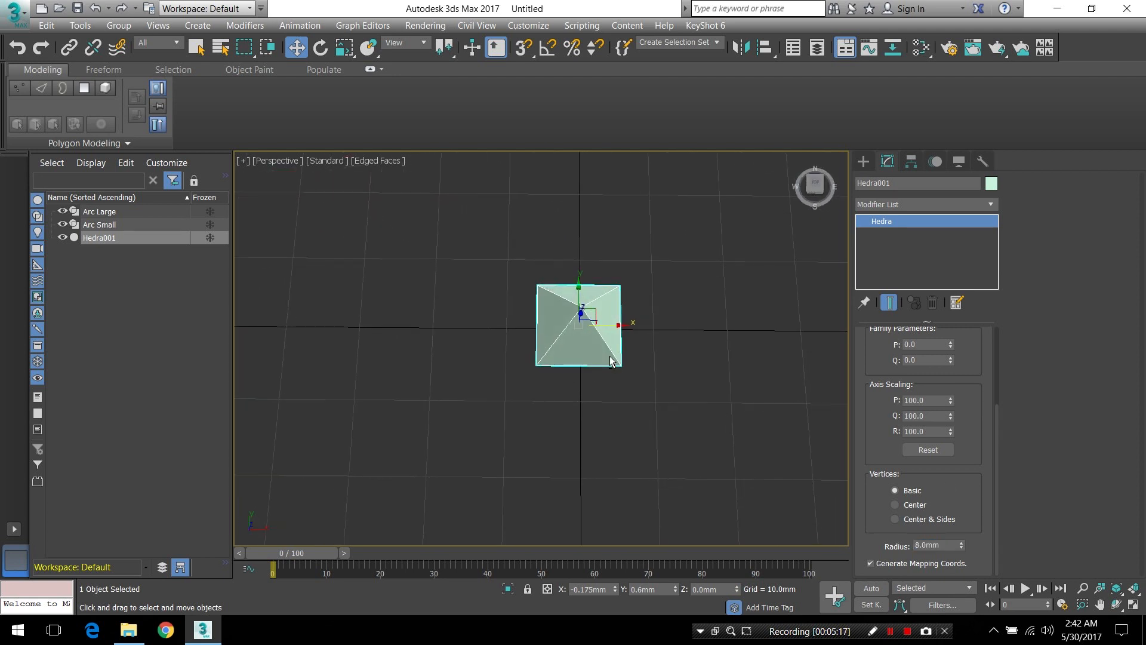
pyautogui.click(84, 142)
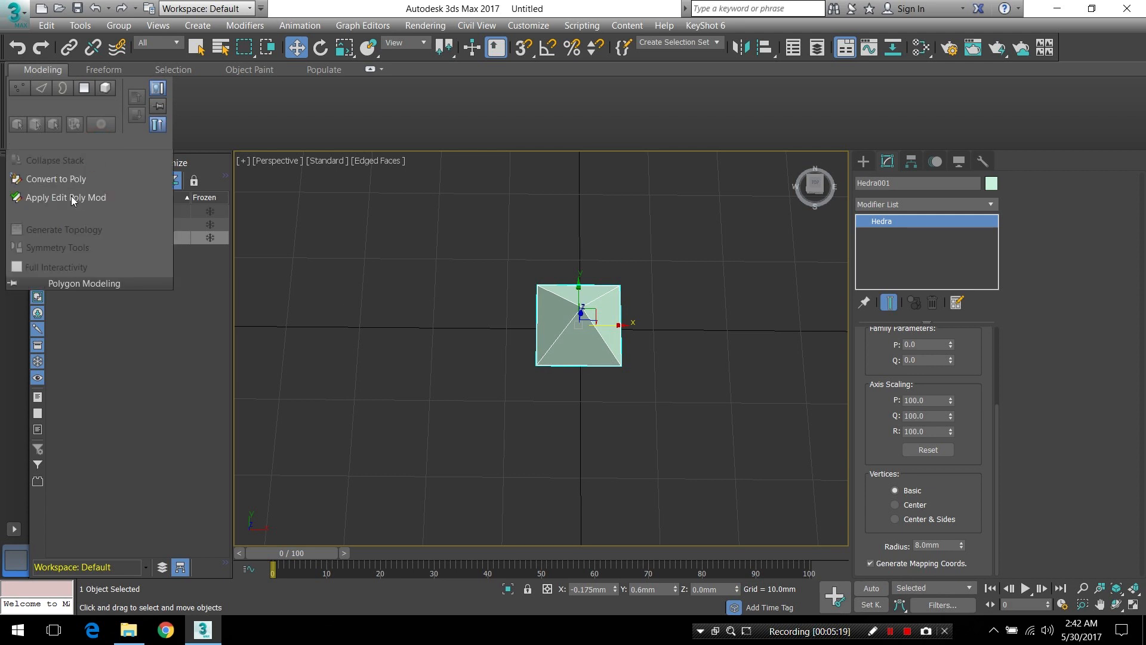
pyautogui.click(71, 195)
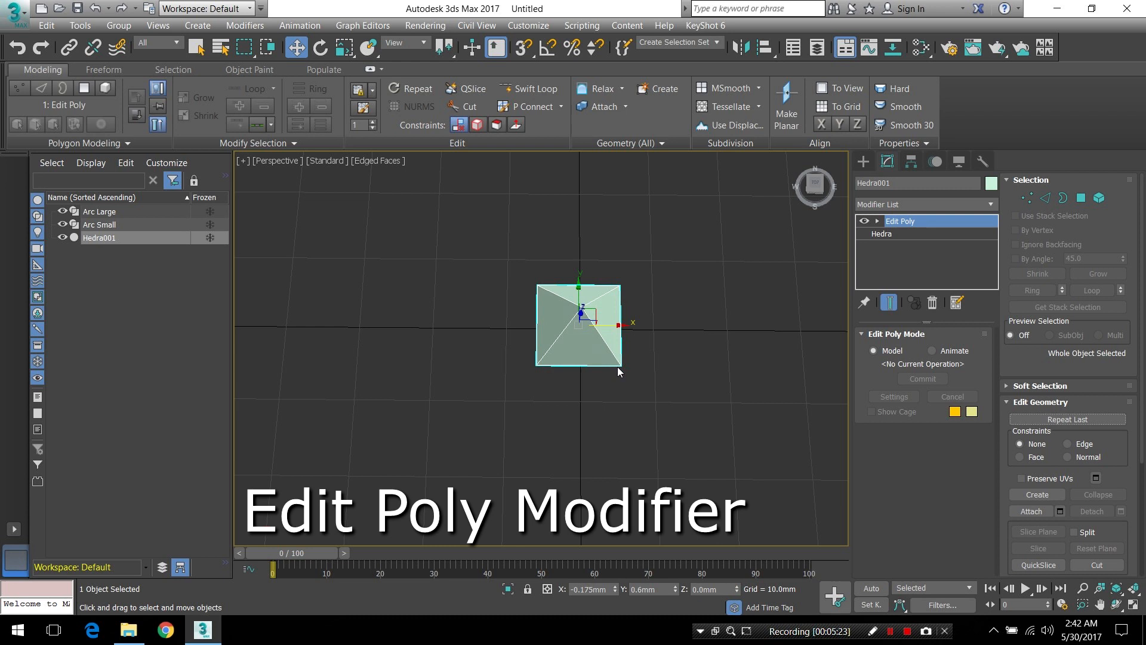
# At polygon level, select four alternating hedra faces: the two upper faces on the X sides and the two lower faces on the Y sides
pyautogui.click(1080, 198)
pyautogui.keyDown('alt'); pyautogui.moveTo(606, 325); pyautogui.dragTo(609, 343, button='middle'); pyautogui.keyUp('alt')
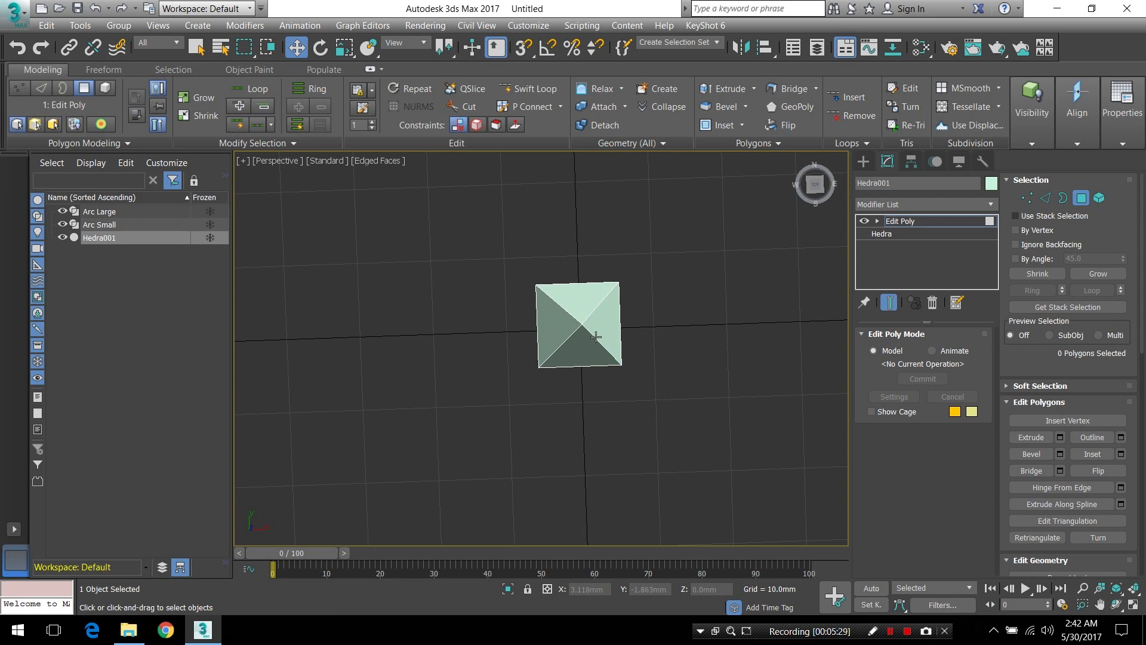
pyautogui.click(553, 328)
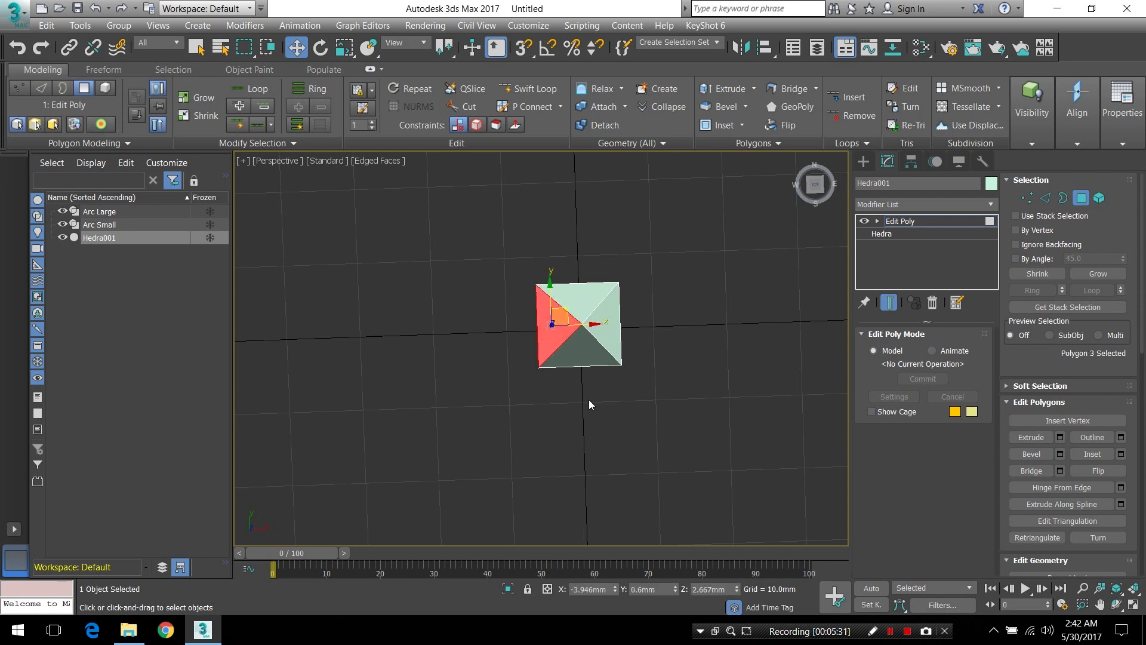
pyautogui.keyDown('ctrl'); pyautogui.click(610, 329); pyautogui.keyUp('ctrl')
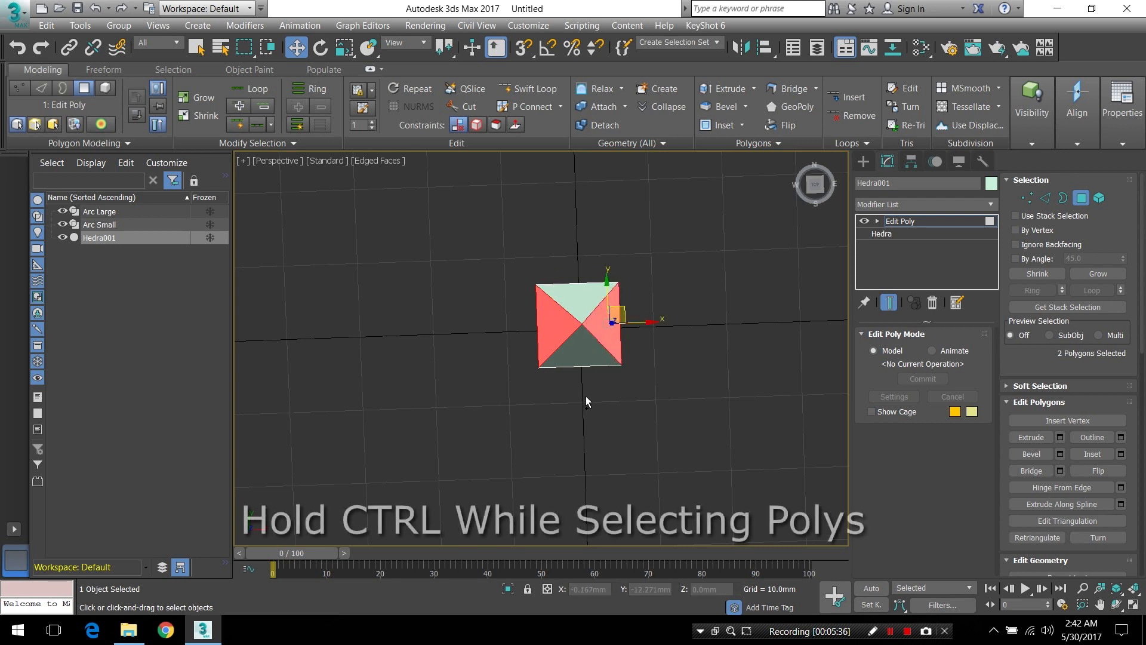
pyautogui.keyDown('alt'); pyautogui.moveTo(606, 427); pyautogui.dragTo(604, 231, button='middle'); pyautogui.keyUp('alt')
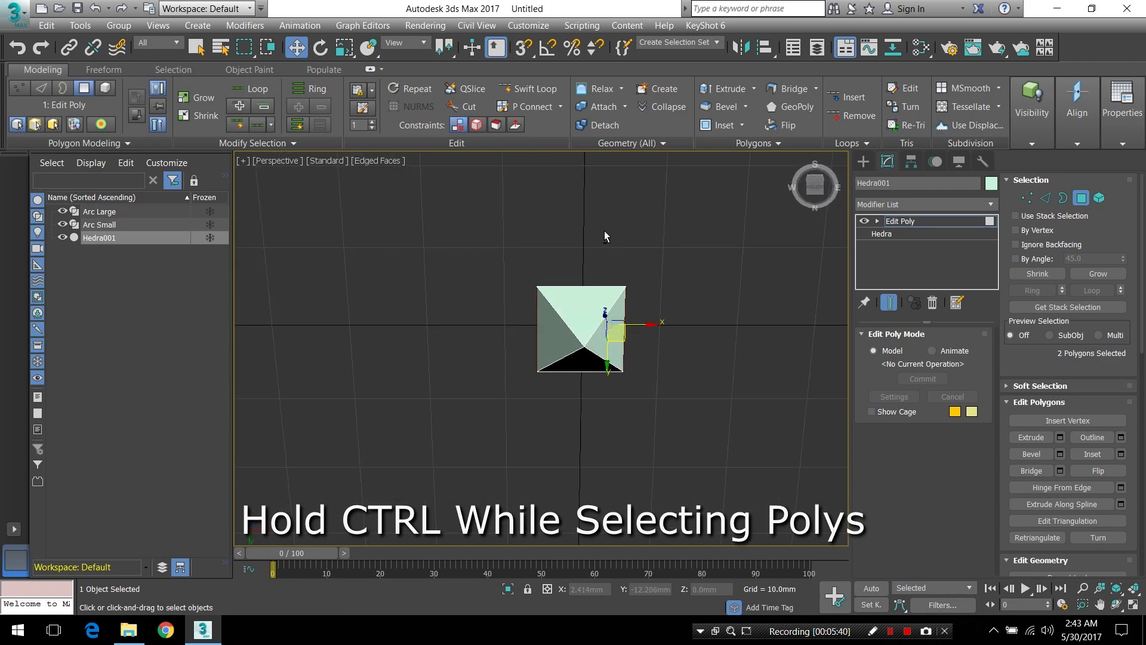
pyautogui.keyDown('ctrl'); pyautogui.click(589, 310); pyautogui.keyUp('ctrl')
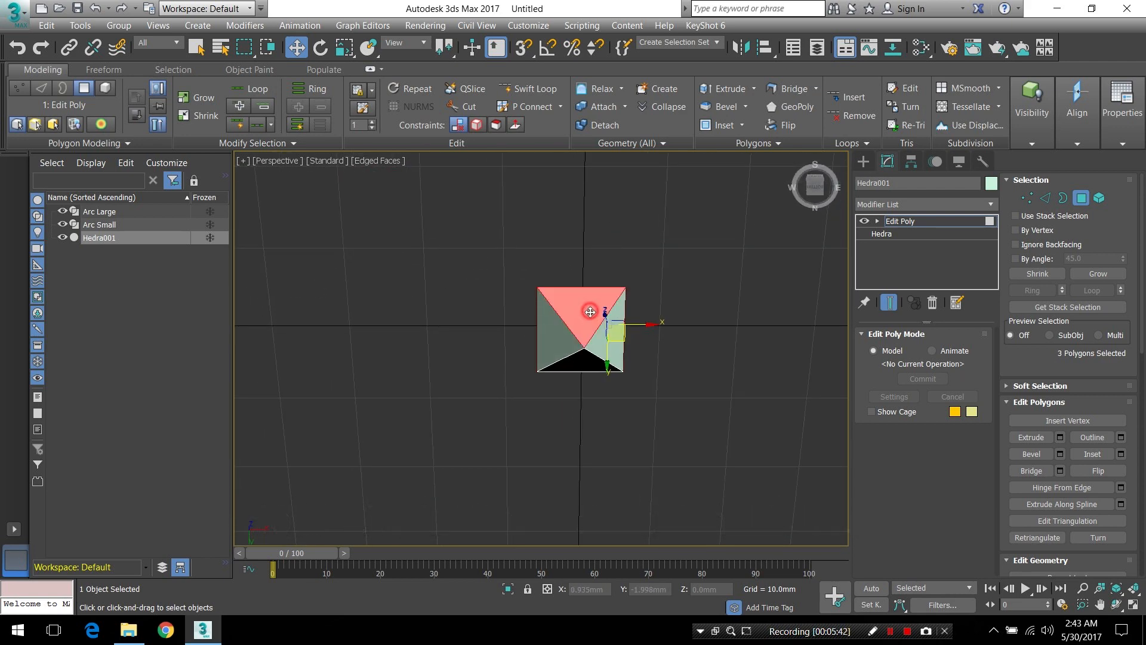
pyautogui.keyDown('ctrl'); pyautogui.click(582, 366); pyautogui.keyUp('ctrl')
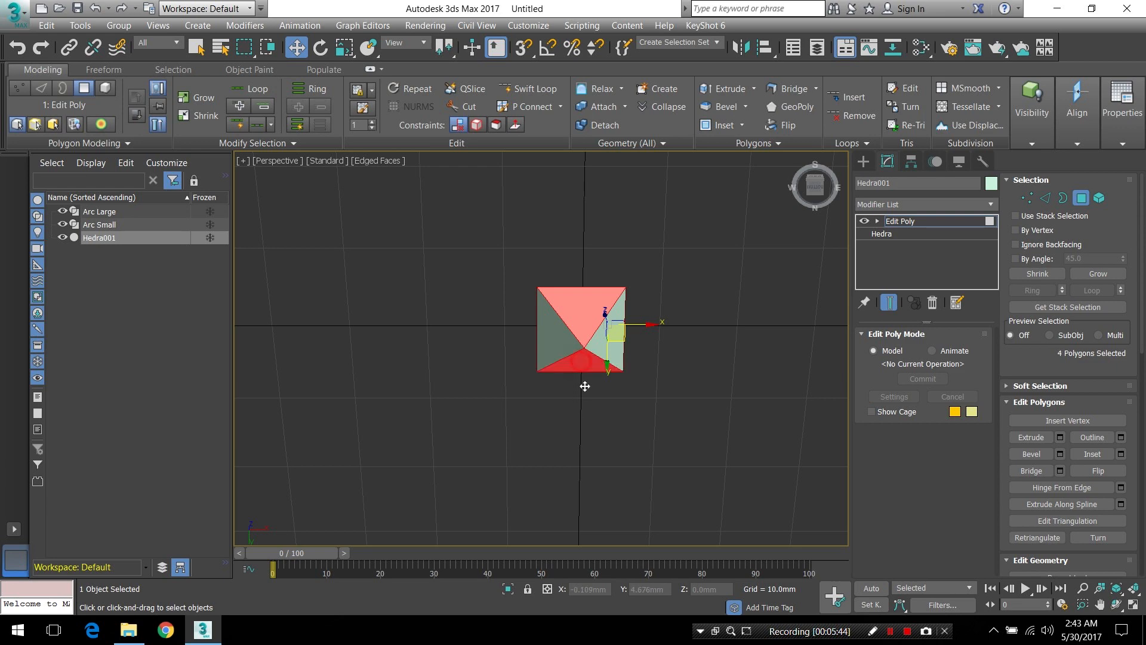
# Extrude the four selected alternating faces by a height of 5.0 mm
pyautogui.keyDown('alt'); pyautogui.moveTo(665, 349); pyautogui.dragTo(699, 465, button='middle'); pyautogui.keyUp('alt')
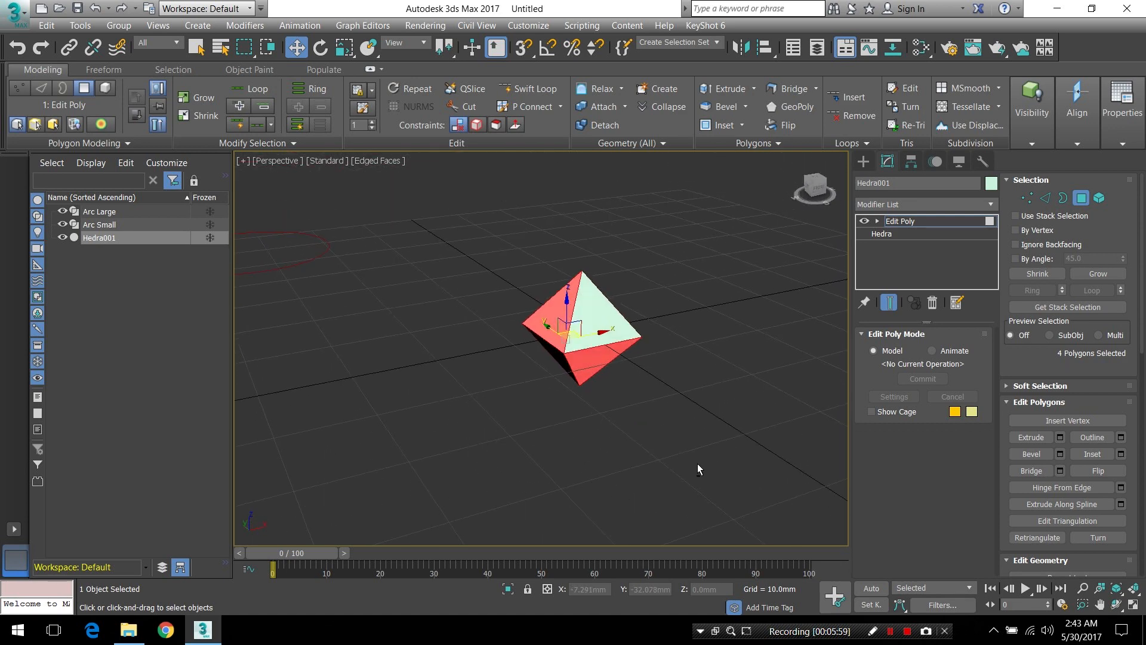
pyautogui.keyDown('shift'); pyautogui.click(726, 87); pyautogui.keyUp('shift')
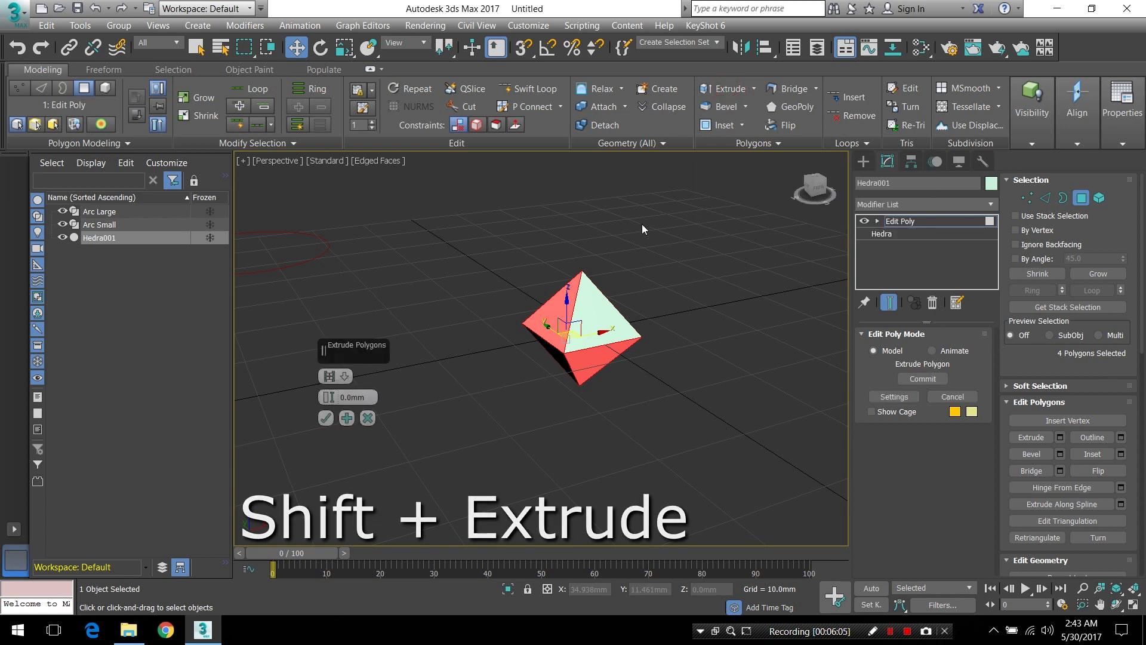
pyautogui.click(364, 397)
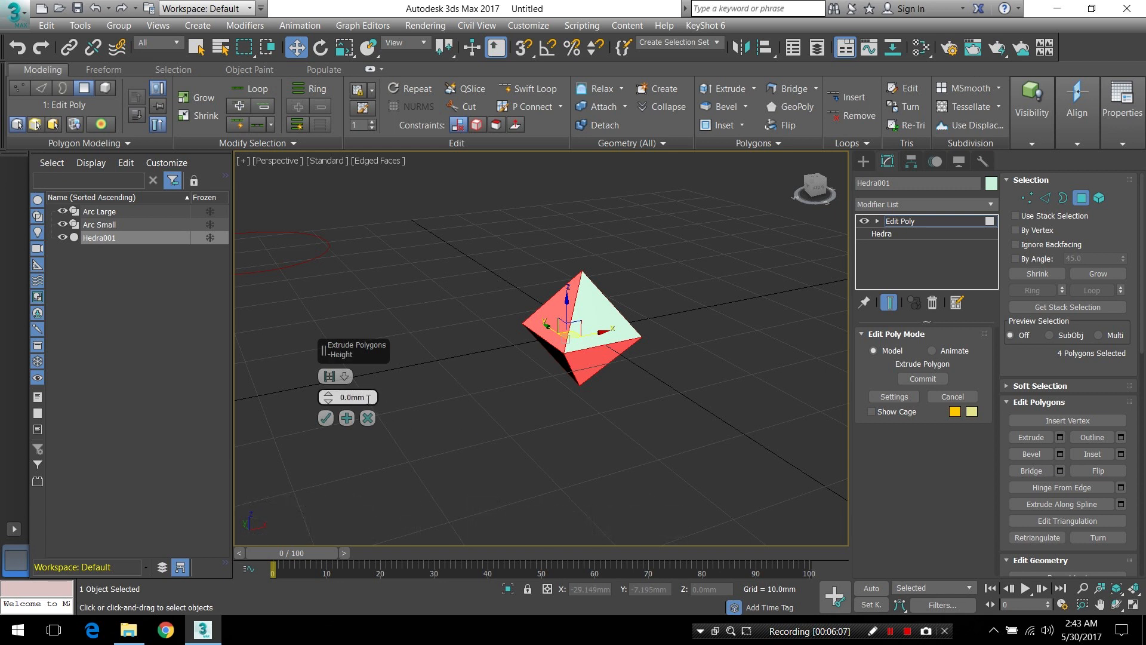
pyautogui.write('5.0')
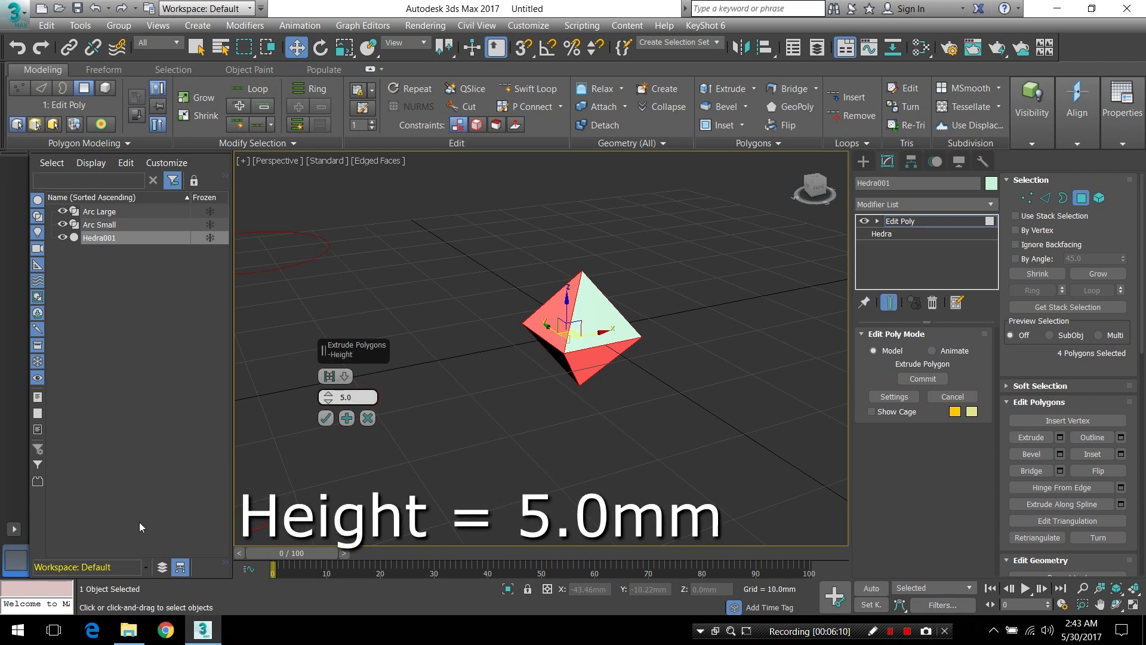
pyautogui.press('Return')
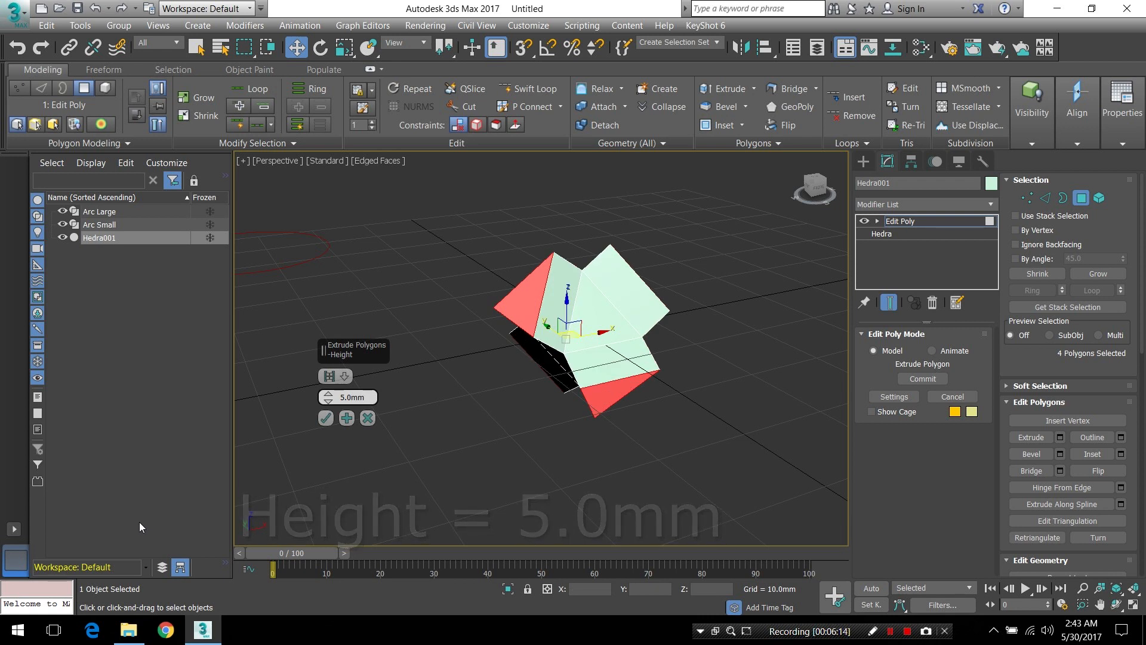
pyautogui.click(325, 419)
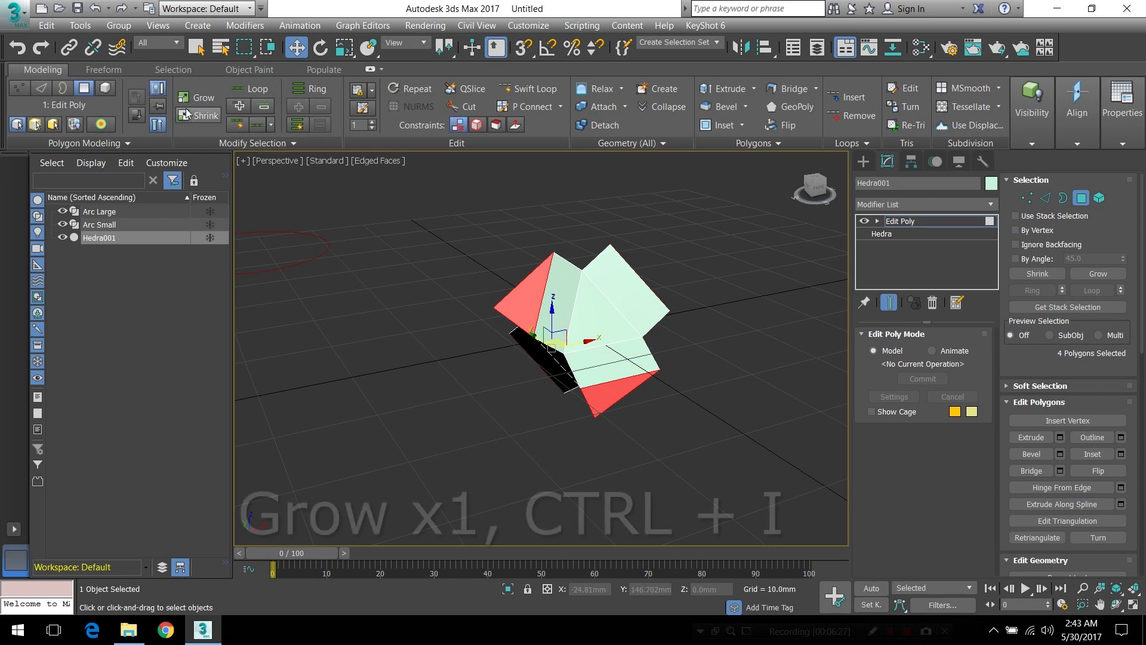
# Grow the polygon selection once and invert it to select the hedra's four unextruded faces
pyautogui.hotkey('ctrl', 'i')
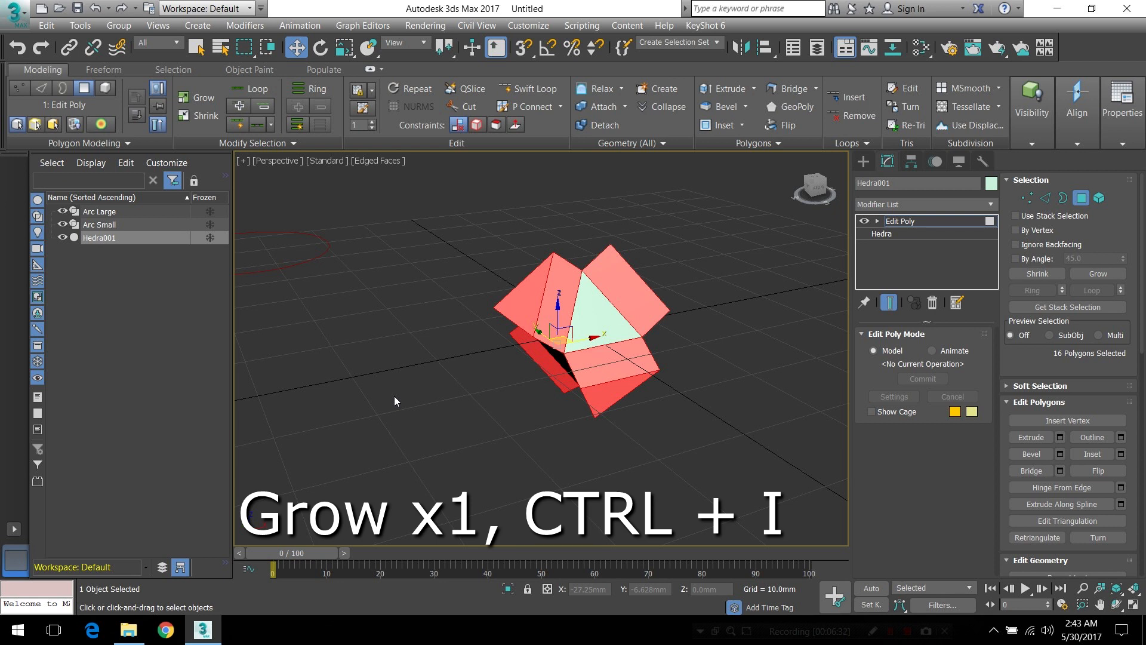
pyautogui.hotkey('ctrl', 'i')
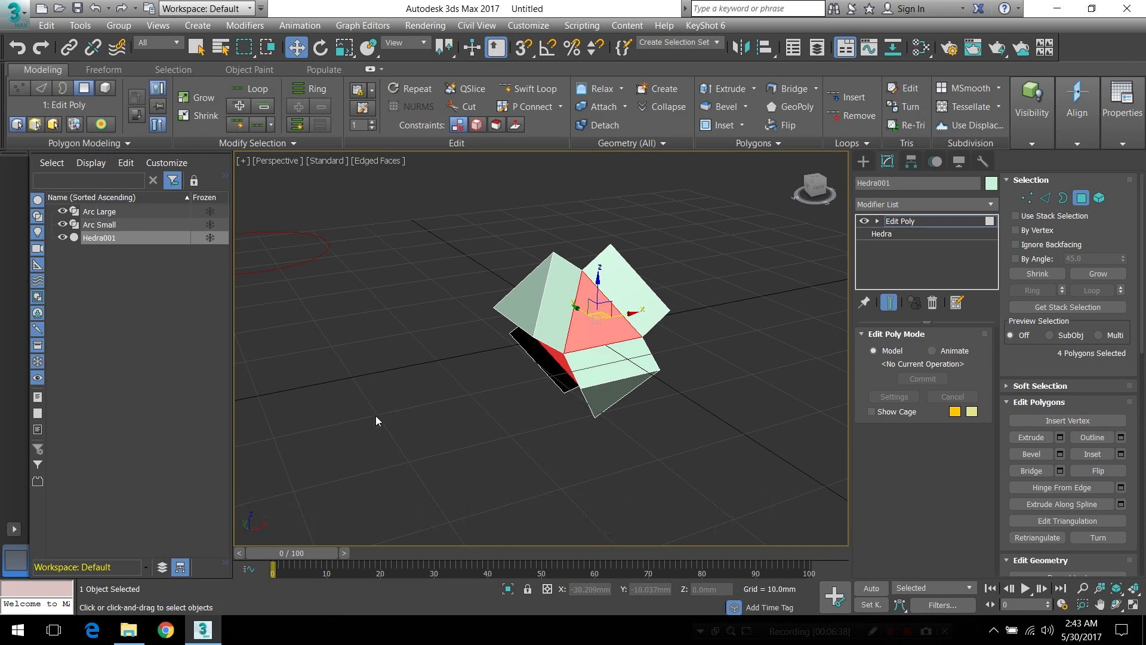
pyautogui.click(593, 338)
# Extrude the hedra's four remaining original faces by a height of 8.0 mm
pyautogui.moveTo(621, 312)
pyautogui.keyDown('alt'); pyautogui.mouseDown(button='middle')
pyautogui.moveTo(526, 322)
pyautogui.moveTo(638, 305)
pyautogui.moveTo(596, 302)
pyautogui.moveTo(588, 323)
pyautogui.moveTo(619, 331)
pyautogui.moveTo(627, 312)
pyautogui.mouseUp(button='middle'); pyautogui.keyUp('alt')
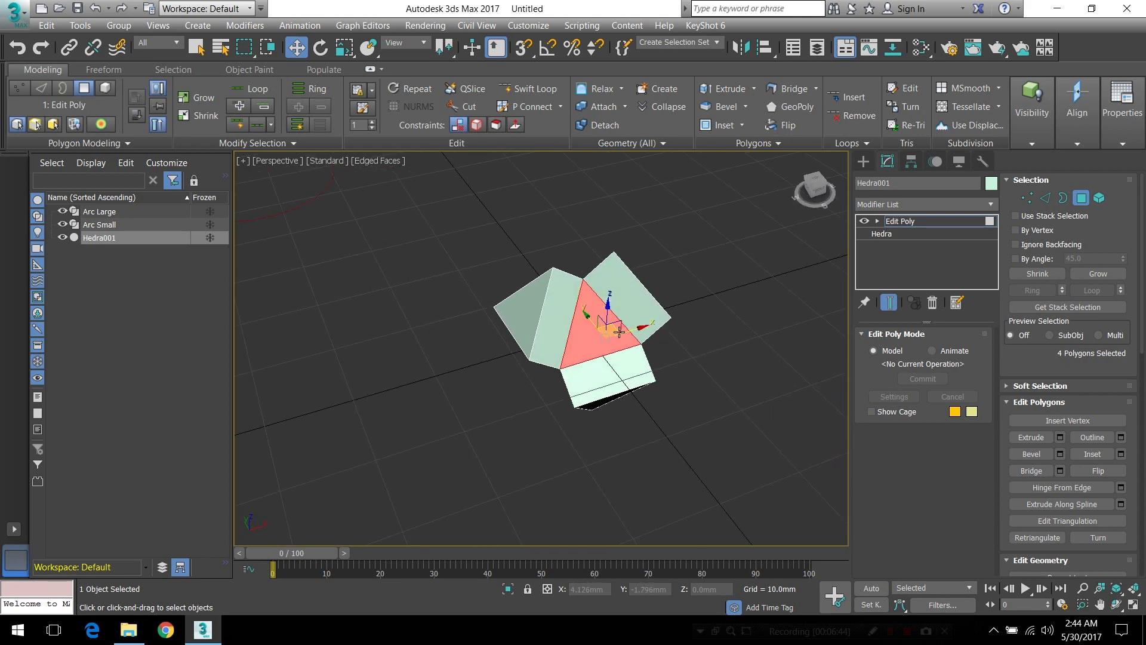
pyautogui.keyDown('shift'); pyautogui.click(725, 89); pyautogui.keyUp('shift')
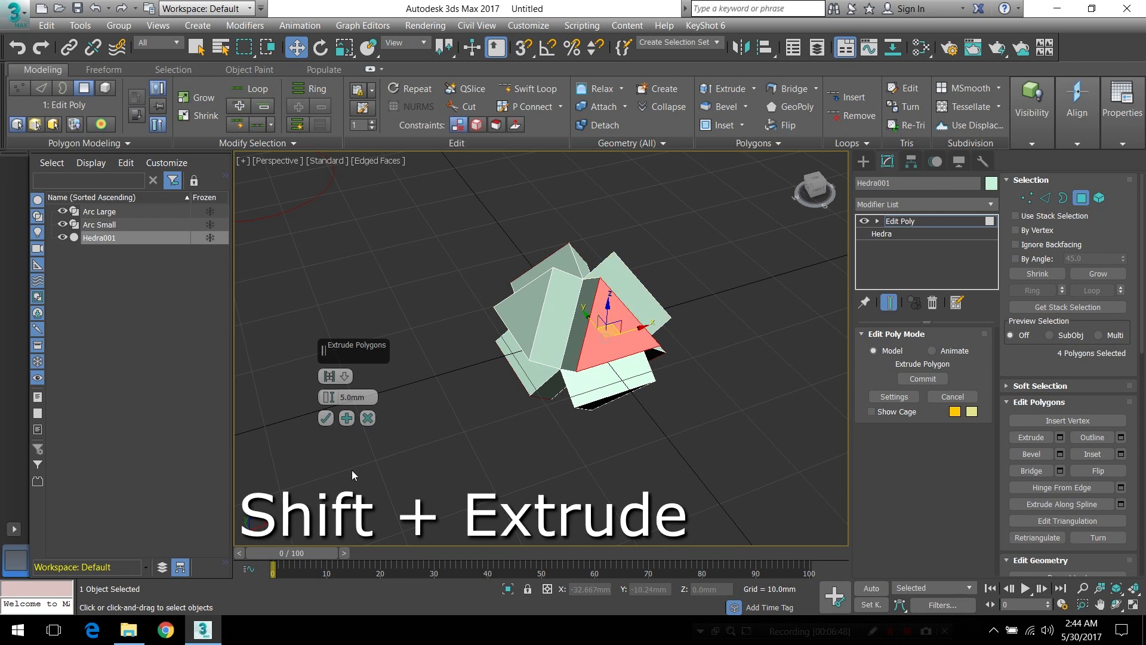
pyautogui.doubleClick(368, 398)
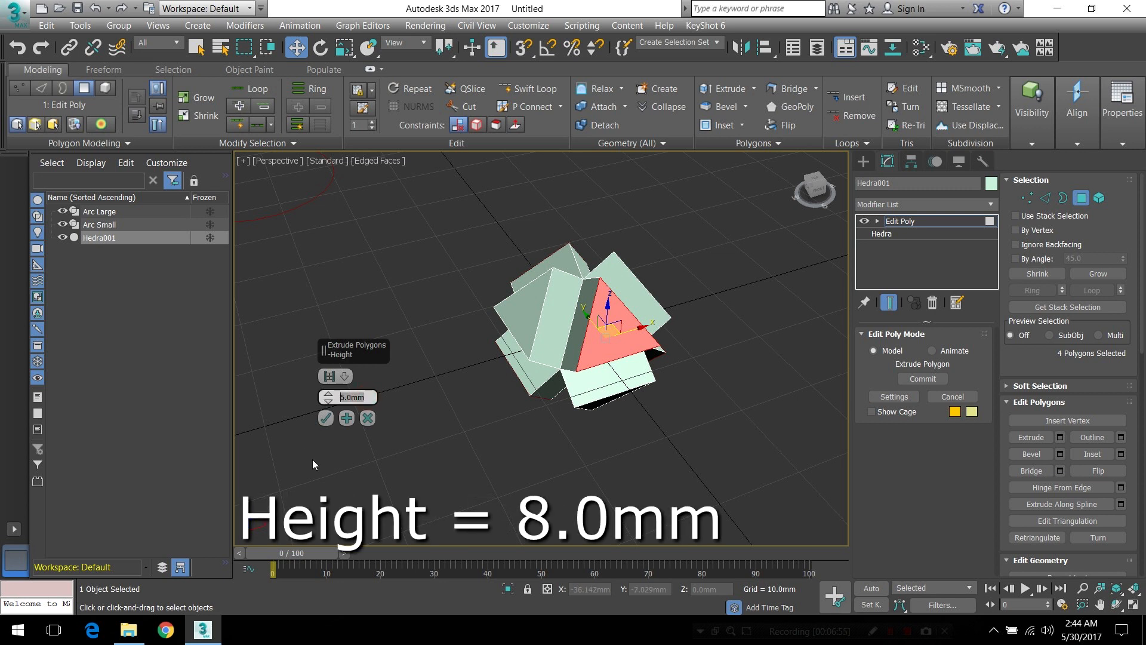
pyautogui.write('8.0')
pyautogui.press('Return')
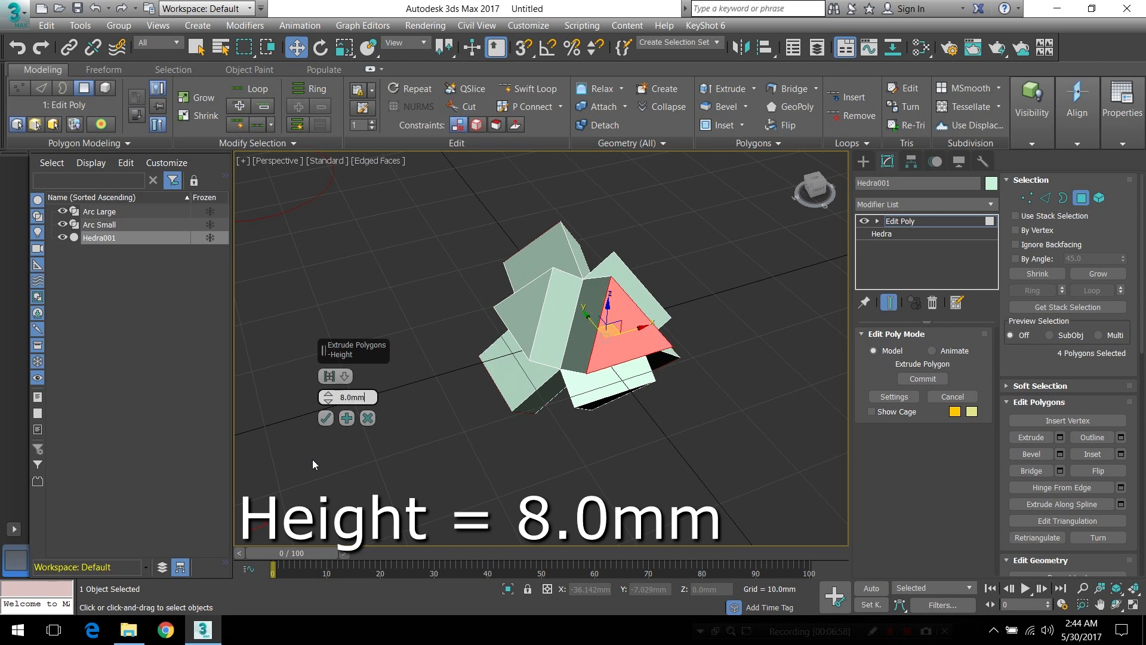
pyautogui.click(327, 419)
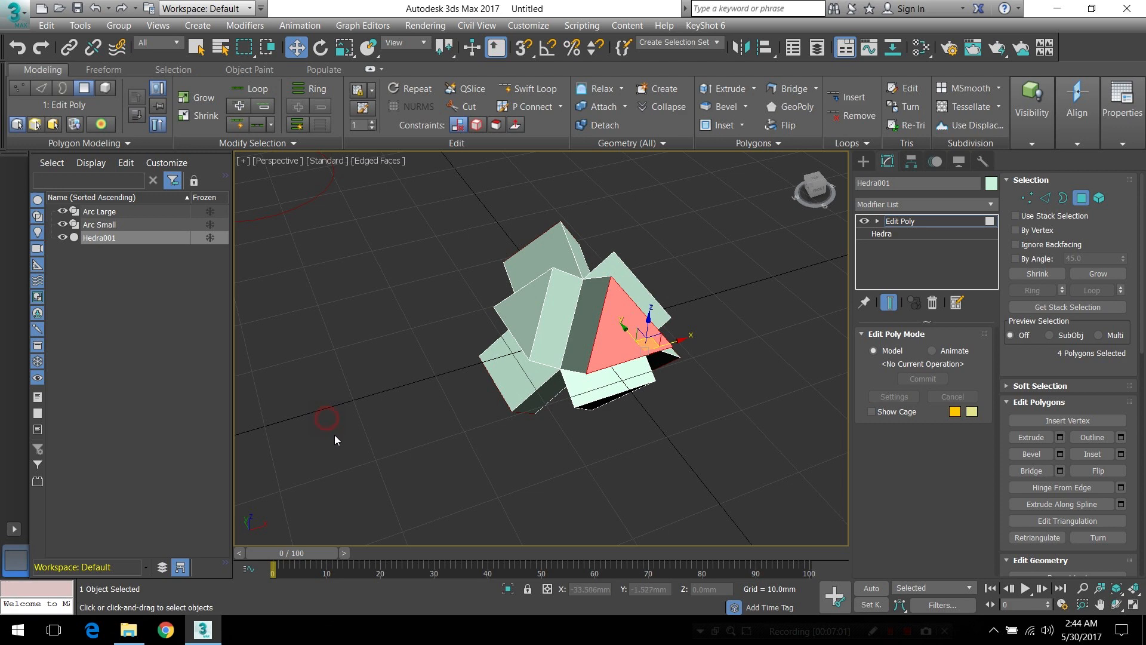
# Examine the extruded hedra from its sides and clear the selection of its four extruded faces
pyautogui.keyDown('alt'); pyautogui.moveTo(540, 408); pyautogui.dragTo(512, 369, button='middle'); pyautogui.keyUp('alt')
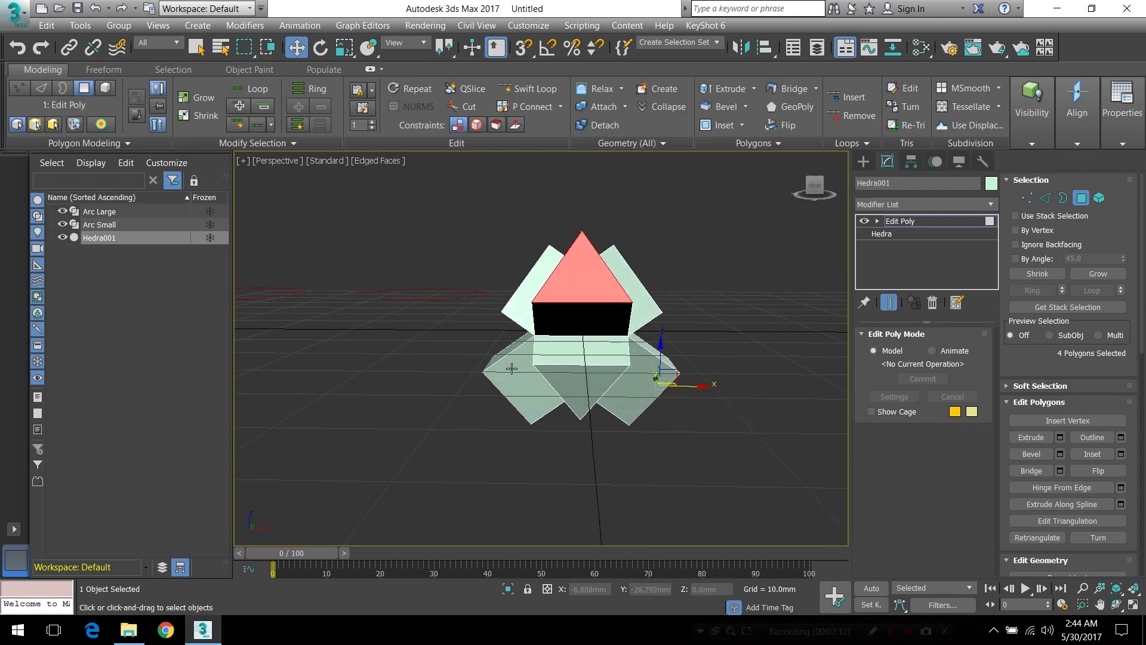
pyautogui.keyDown('alt'); pyautogui.moveTo(548, 371); pyautogui.dragTo(652, 385, button='middle'); pyautogui.keyUp('alt')
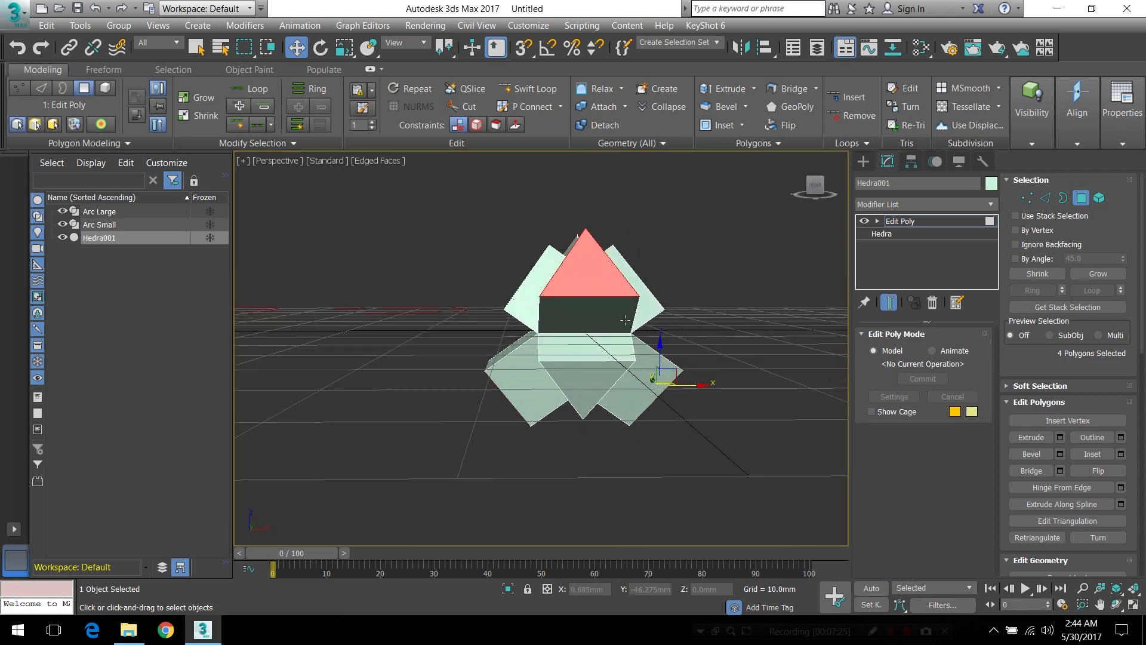
pyautogui.keyDown('alt'); pyautogui.moveTo(561, 386); pyautogui.dragTo(668, 370, button='middle'); pyautogui.keyUp('alt')
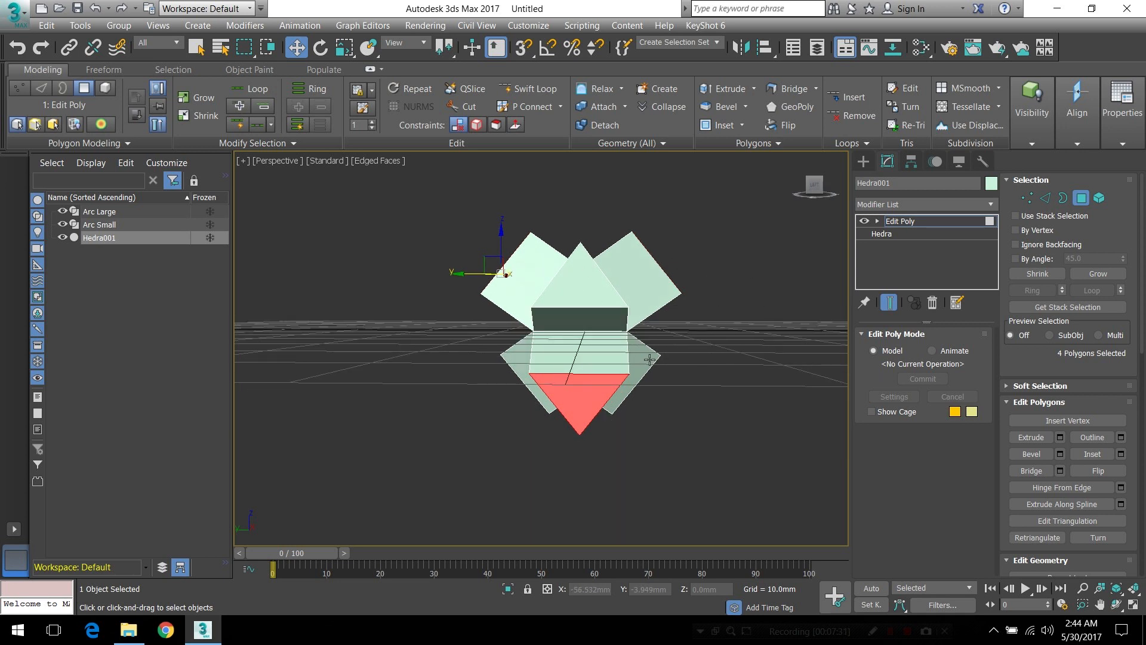
pyautogui.click(711, 299)
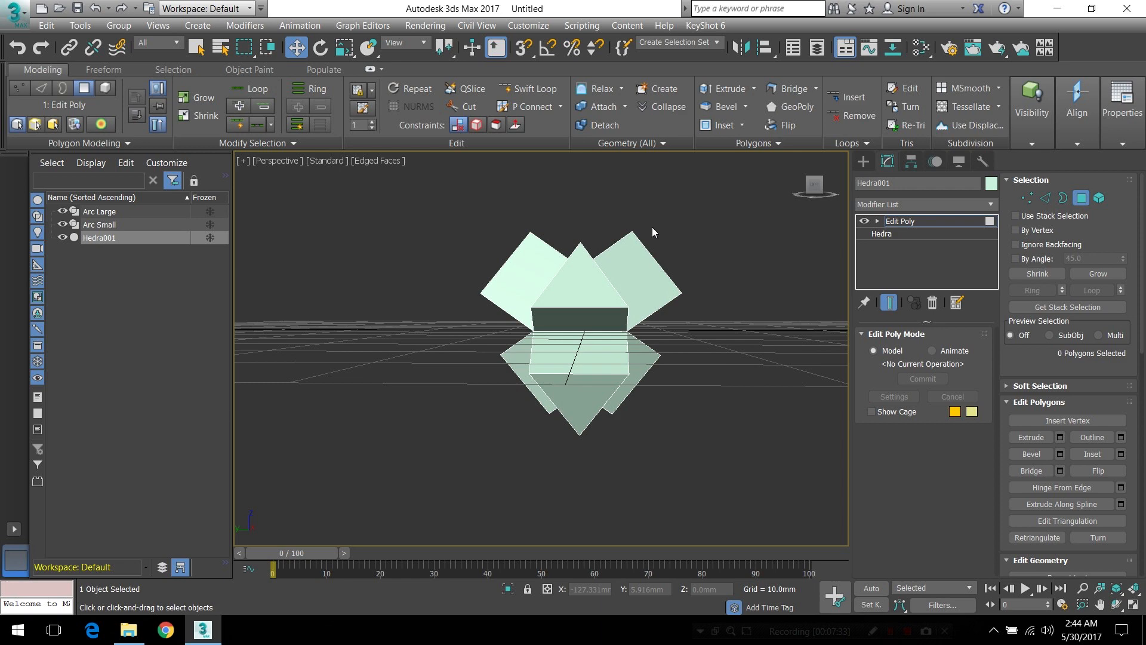
pyautogui.moveTo(747, 325)
pyautogui.keyDown('alt'); pyautogui.mouseDown(button='middle')
pyautogui.moveTo(708, 328)
pyautogui.moveTo(750, 327)
pyautogui.mouseUp(button='middle'); pyautogui.keyUp('alt')
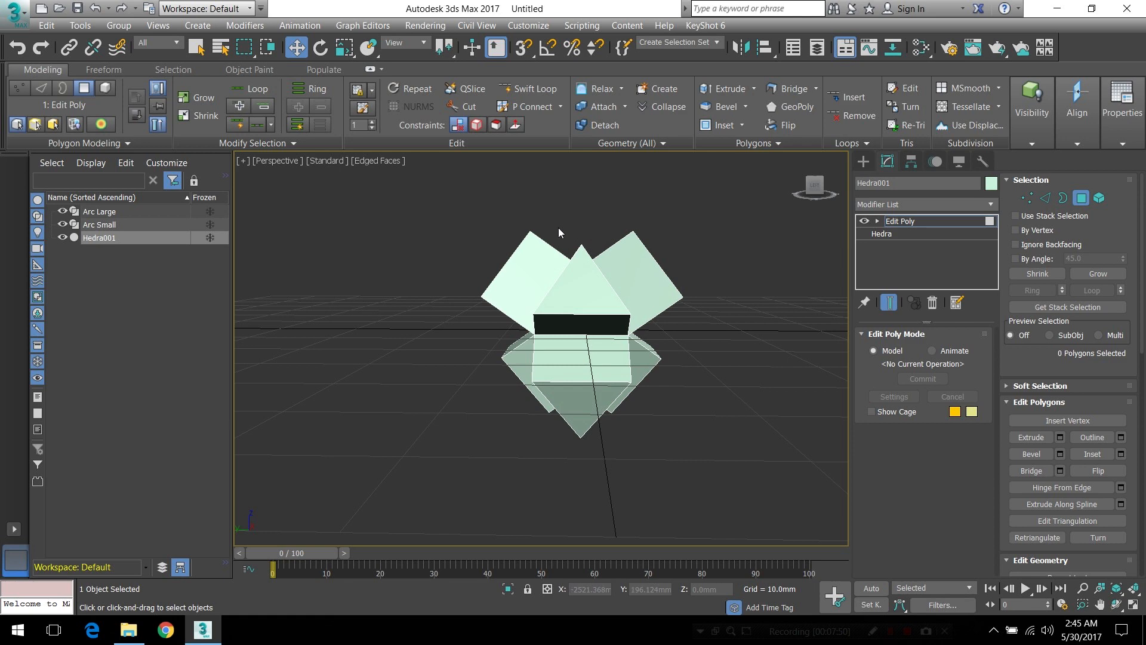
# Delete the end polygon of the hedra's upper extruded arm on the negative Y side
pyautogui.keyDown('alt'); pyautogui.moveTo(541, 286); pyautogui.dragTo(581, 300, button='middle'); pyautogui.keyUp('alt')
pyautogui.click(516, 280)
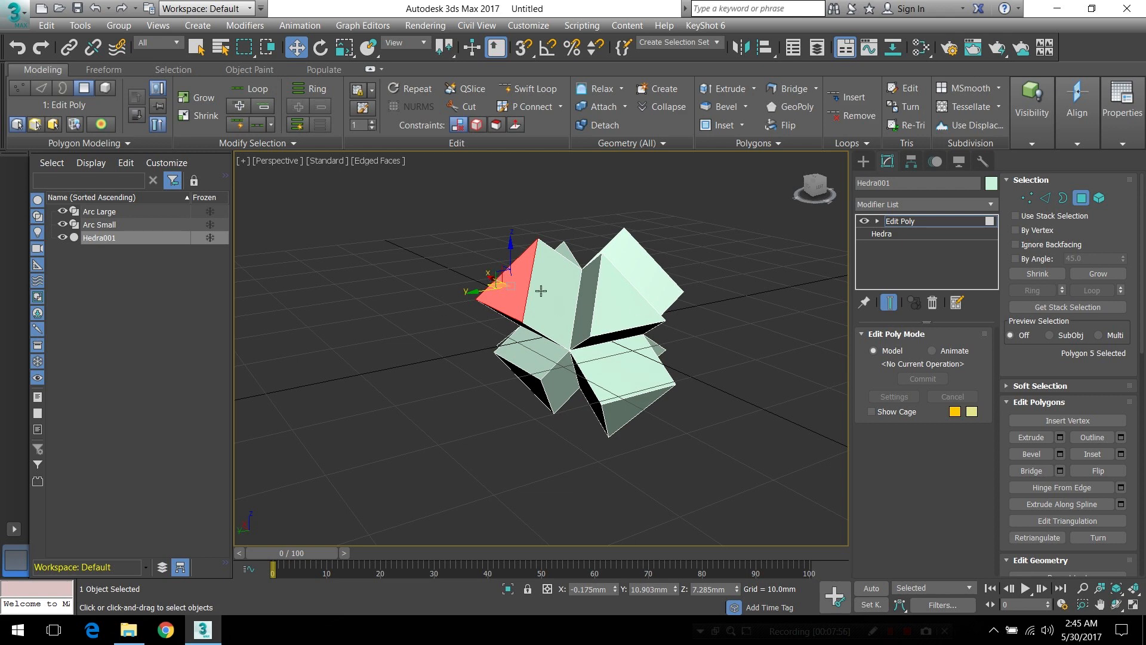
pyautogui.keyDown('alt'); pyautogui.moveTo(736, 294); pyautogui.dragTo(650, 290, button='middle'); pyautogui.keyUp('alt')
pyautogui.click(657, 299)
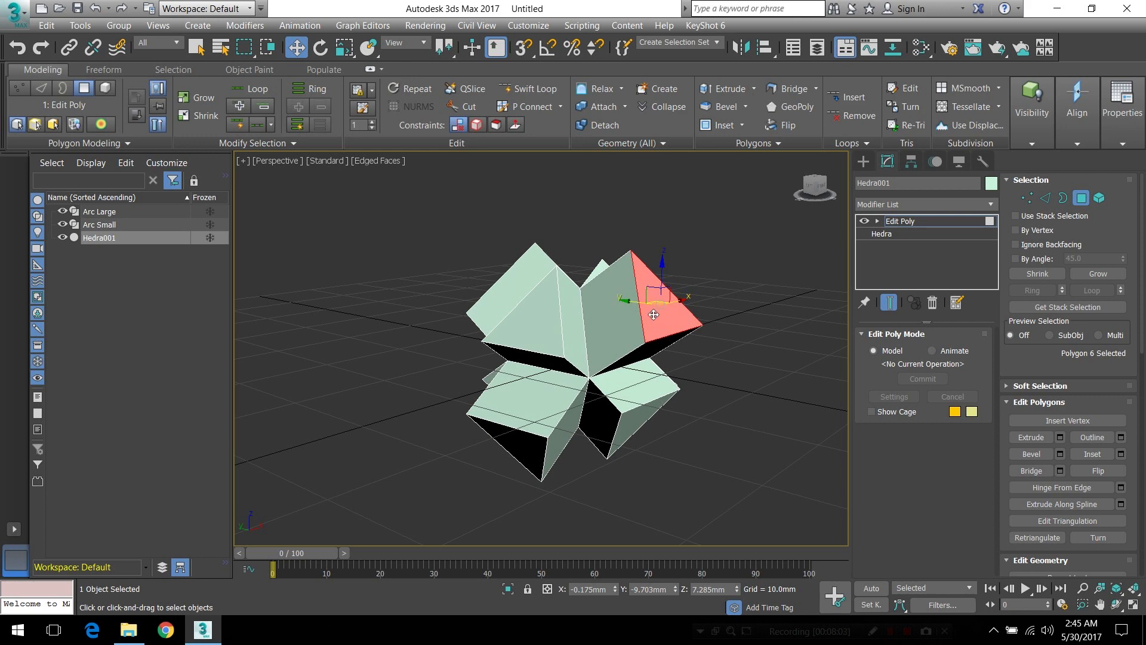
pyautogui.moveTo(628, 318)
pyautogui.keyDown('alt'); pyautogui.mouseDown(button='middle')
pyautogui.moveTo(597, 320)
pyautogui.moveTo(610, 324)
pyautogui.mouseUp(button='middle'); pyautogui.keyUp('alt')
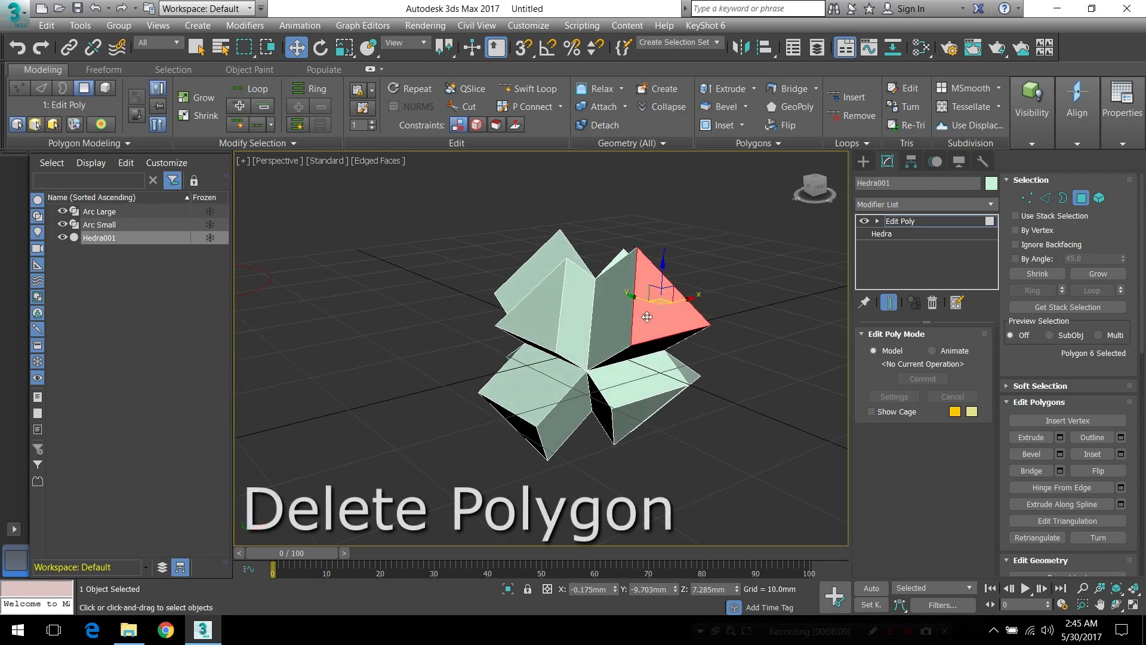
pyautogui.press('Delete')
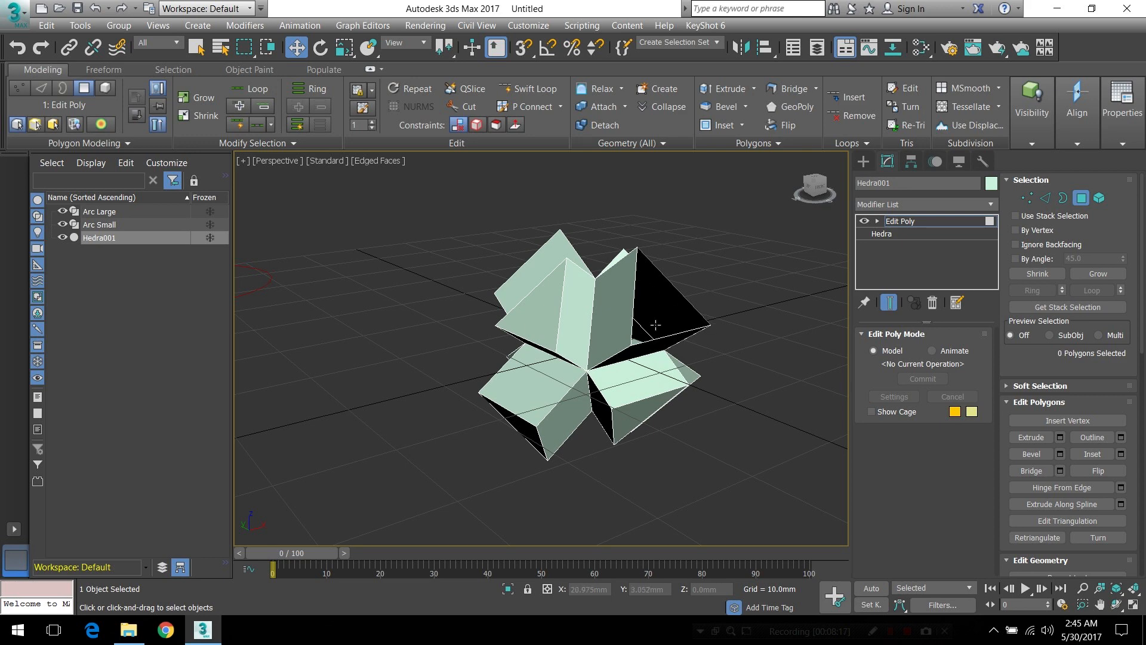
# Select the end polygon of the upper extruded arm on the positive Y side, opposite the opened arm
pyautogui.keyDown('alt'); pyautogui.moveTo(608, 349); pyautogui.dragTo(641, 340, button='middle'); pyautogui.keyUp('alt')
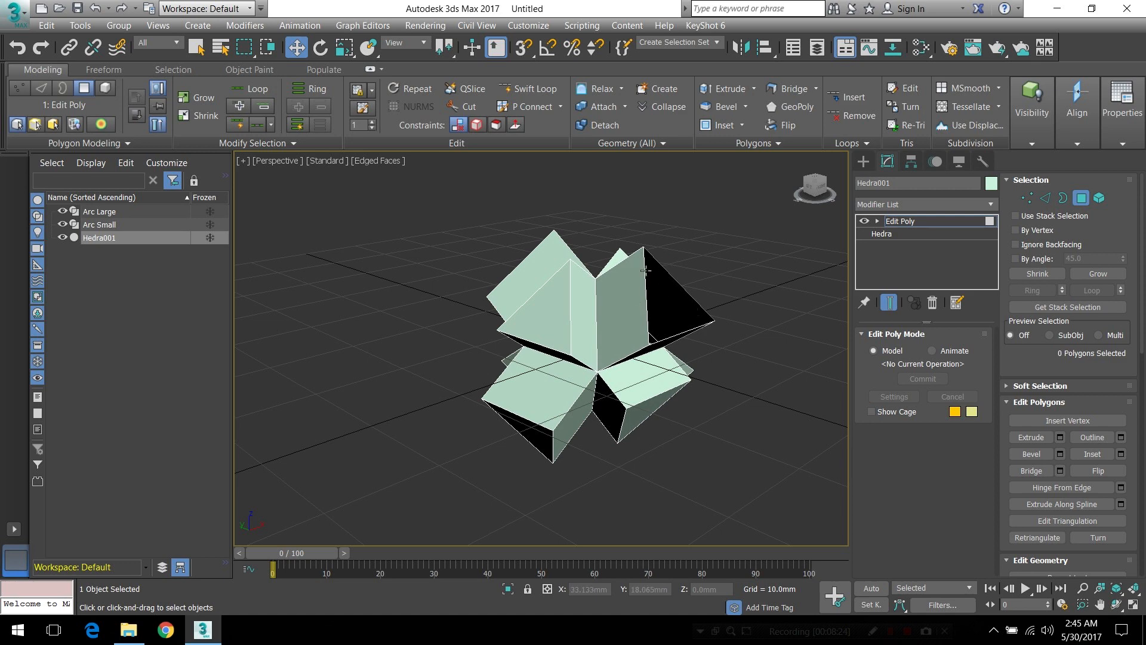
pyautogui.keyDown('alt'); pyautogui.moveTo(627, 351); pyautogui.dragTo(624, 315, button='middle'); pyautogui.keyUp('alt')
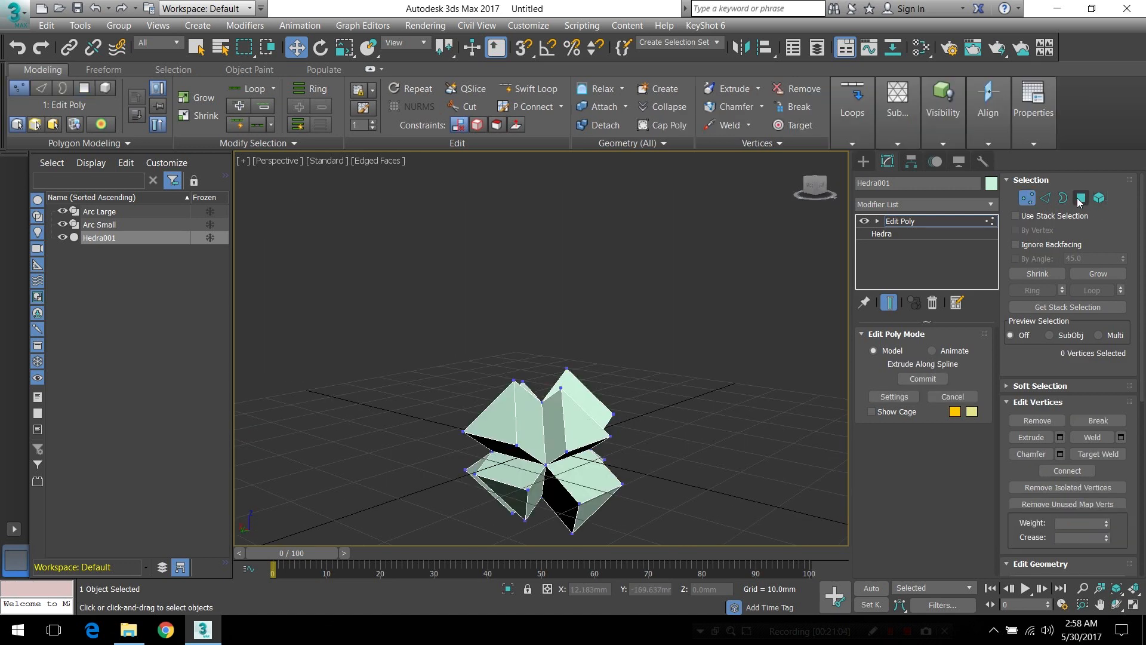
pyautogui.click(1081, 197)
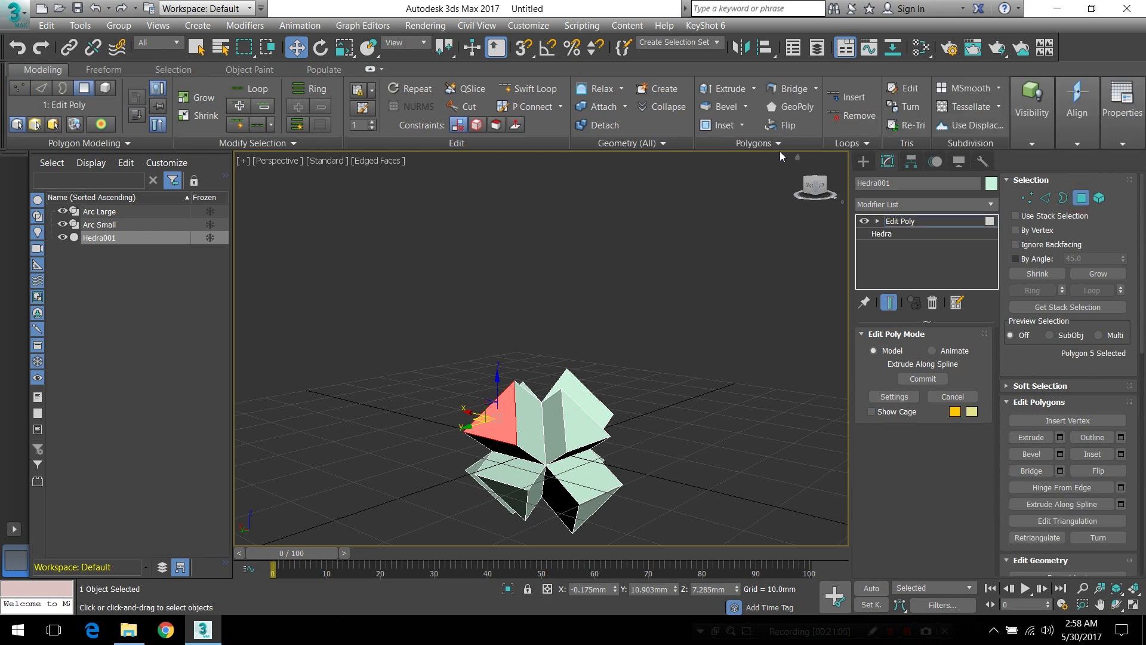
pyautogui.moveTo(551, 405); pyautogui.dragTo(601, 377, button='middle')
pyautogui.scroll(2, 588, 391)
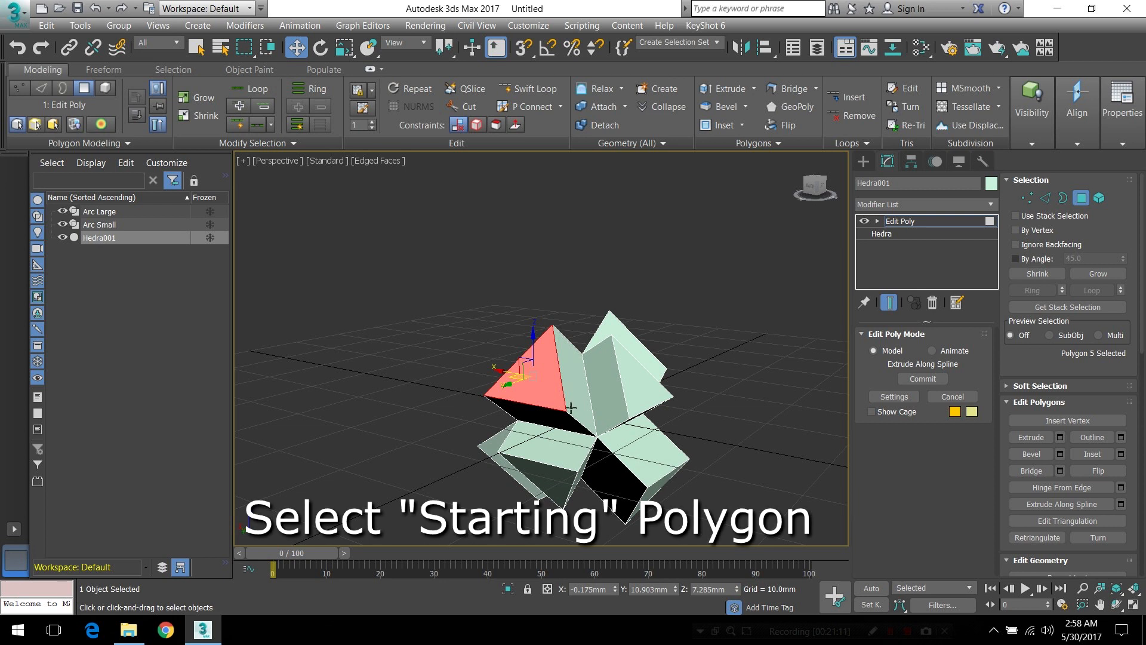
pyautogui.moveTo(571, 407); pyautogui.dragTo(556, 394, button='middle')
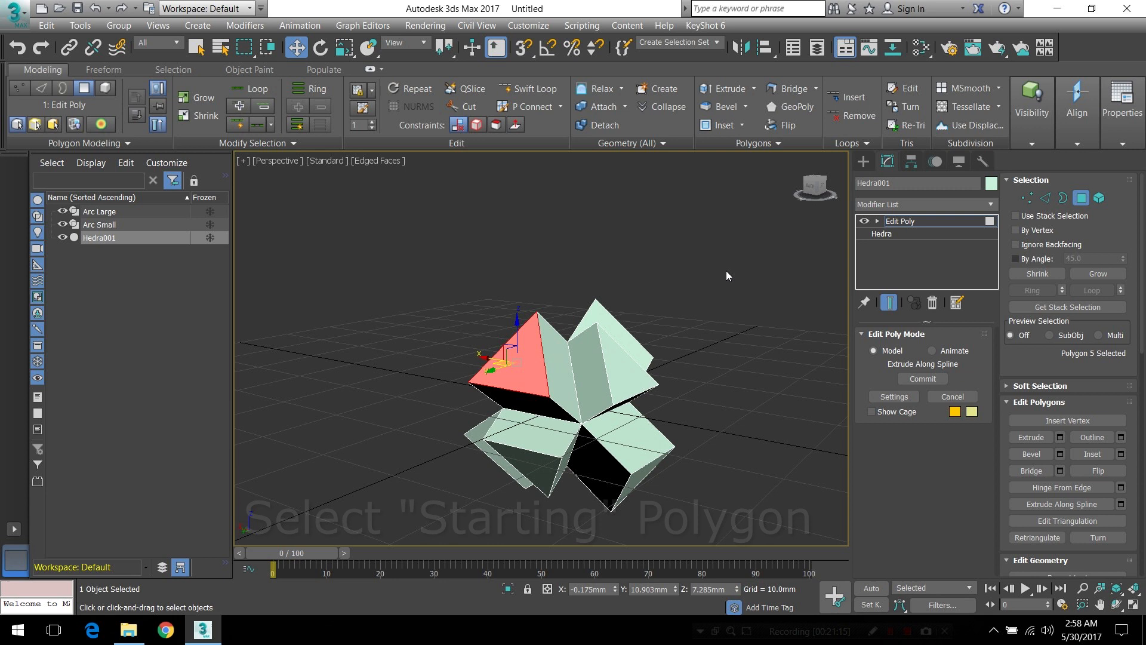
# Extrude the selected end polygon along a spline, picking Arc Large as the path
pyautogui.click(758, 144)
pyautogui.keyDown('shift'); pyautogui.click(753, 200); pyautogui.keyUp('shift')
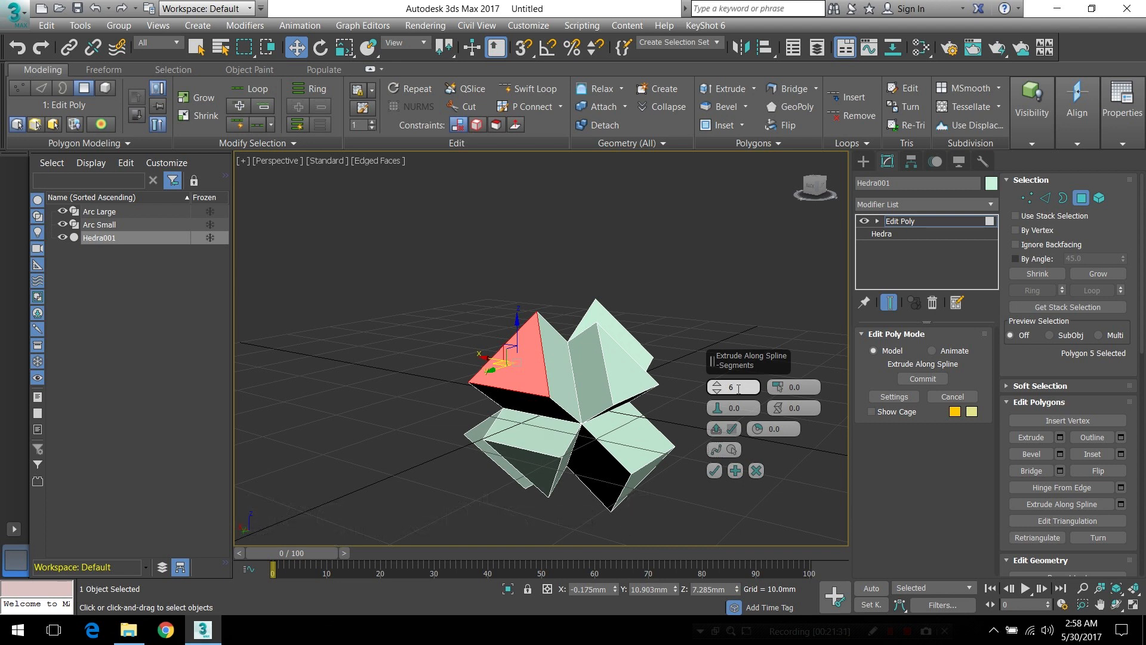
pyautogui.click(732, 450)
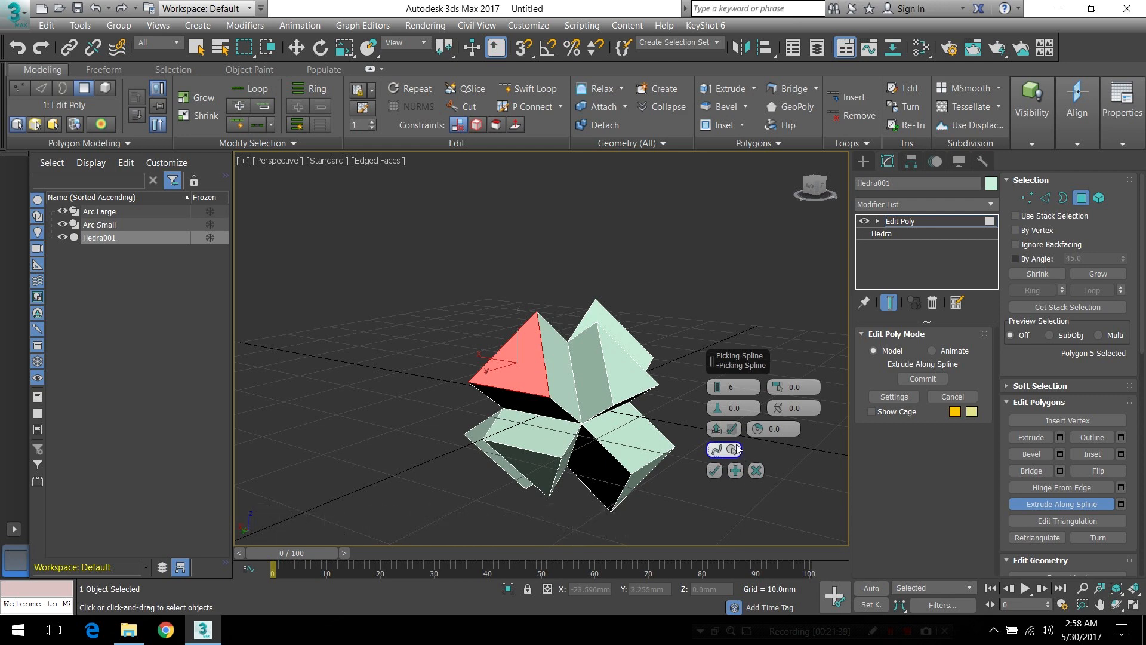
pyautogui.moveTo(624, 458)
pyautogui.keyDown('alt'); pyautogui.mouseDown(button='middle')
pyautogui.moveTo(582, 457)
pyautogui.moveTo(612, 461)
pyautogui.mouseUp(button='middle'); pyautogui.keyUp('alt')
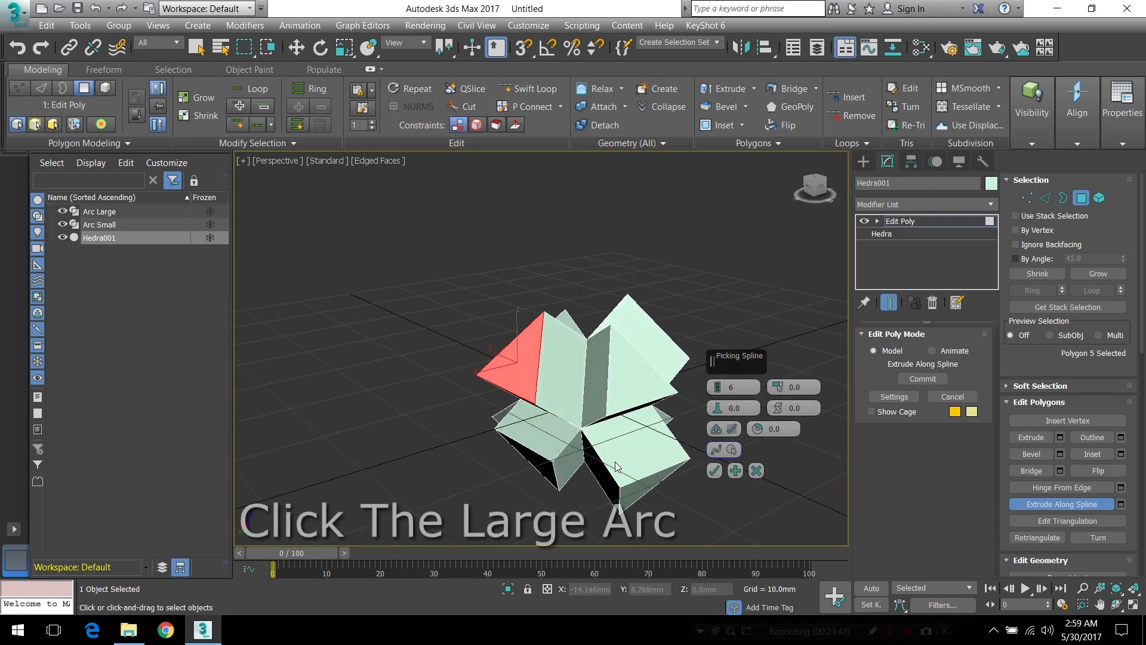
pyautogui.click(105, 213)
# Set the rotation of the extrusion along Arc Large to about -3.15 so it curves toward the opened arm
pyautogui.keyDown('alt'); pyautogui.moveTo(602, 475); pyautogui.dragTo(295, 327, button='middle'); pyautogui.keyUp('alt')
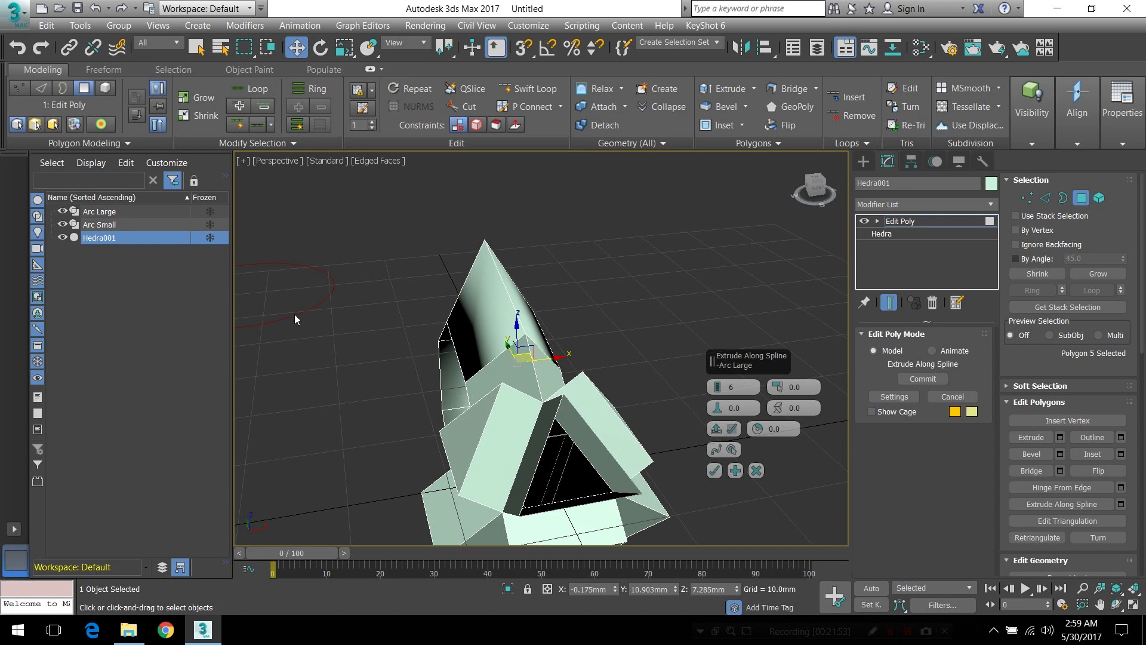
pyautogui.keyDown('alt'); pyautogui.moveTo(569, 446); pyautogui.dragTo(388, 409, button='middle'); pyautogui.keyUp('alt')
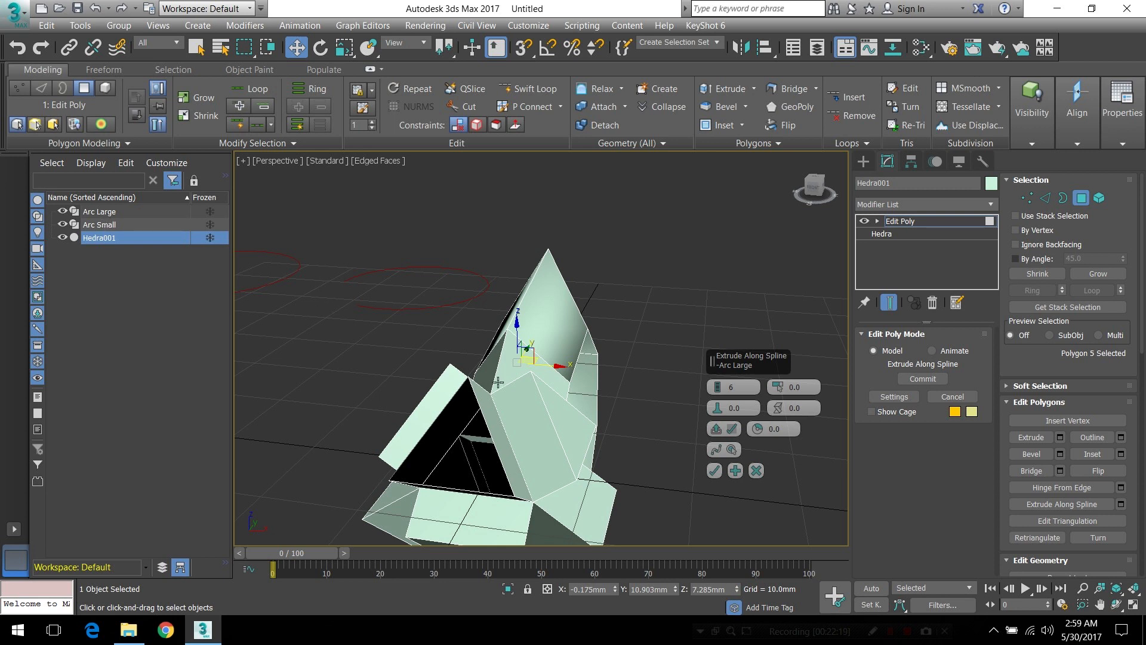
pyautogui.keyDown('alt'); pyautogui.moveTo(499, 386); pyautogui.dragTo(652, 370, button='middle'); pyautogui.keyUp('alt')
pyautogui.scroll(-4, 524, 336)
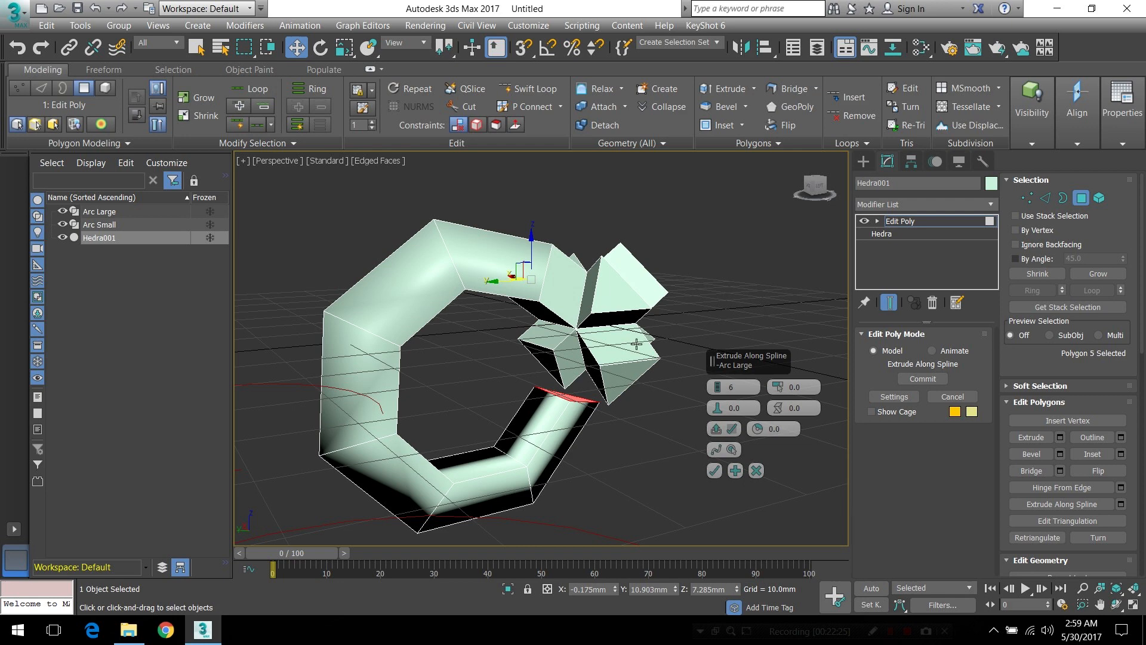
pyautogui.keyDown('alt'); pyautogui.moveTo(572, 412); pyautogui.dragTo(542, 362, button='middle'); pyautogui.keyUp('alt')
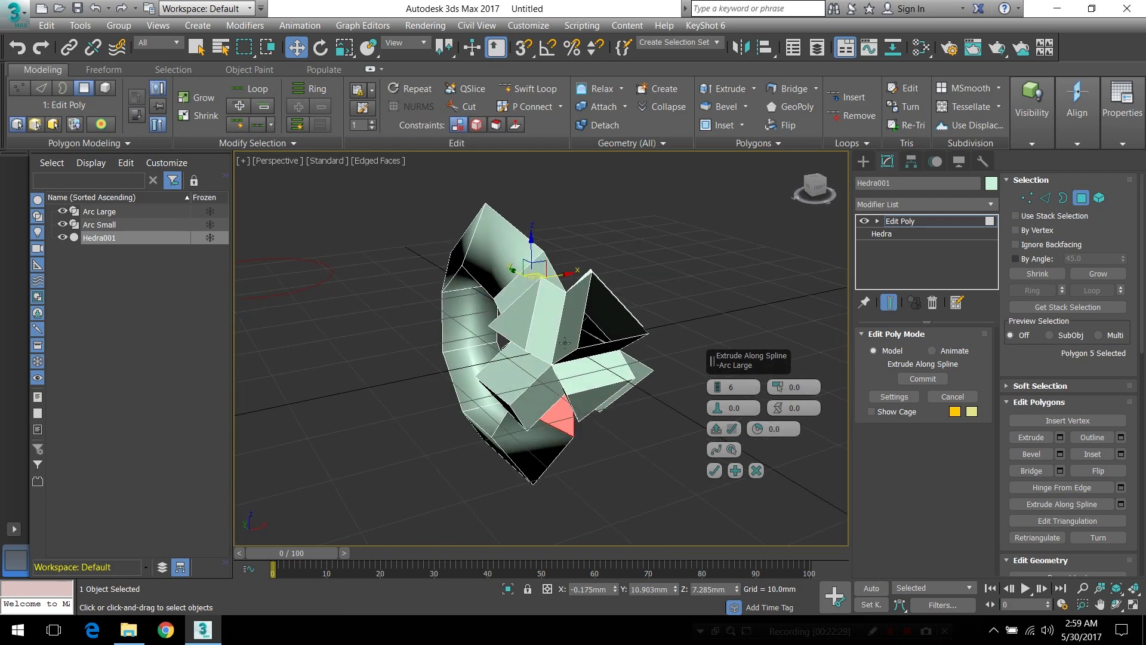
pyautogui.moveTo(607, 330); pyautogui.dragTo(598, 341, button='middle')
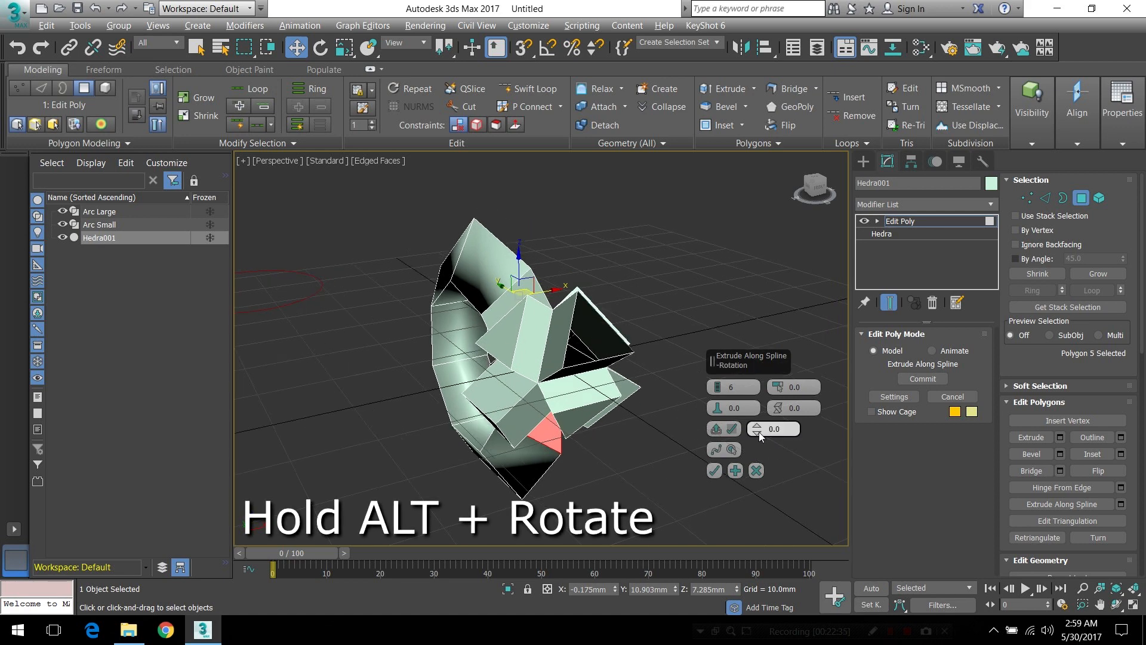
pyautogui.moveTo(756, 431); pyautogui.dragTo(770, 469)
# Check where the extrusion meets the opened arm and fine-tune its rotation to -3.144
pyautogui.keyDown('alt'); pyautogui.moveTo(614, 380); pyautogui.dragTo(593, 340, button='middle'); pyautogui.keyUp('alt')
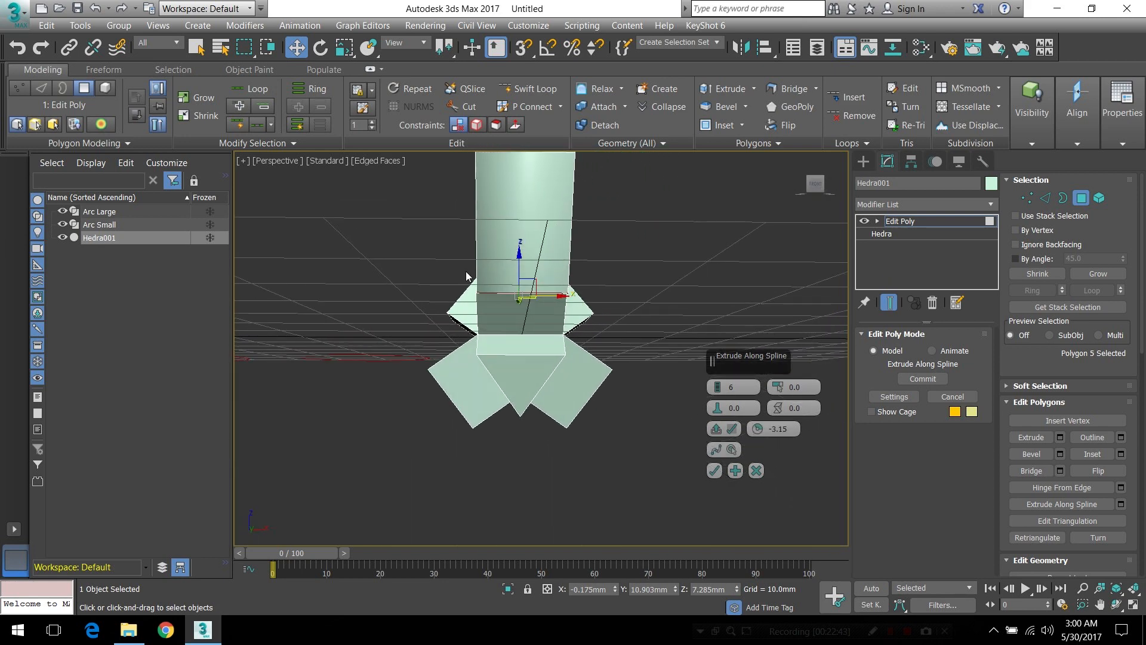
pyautogui.scroll(3, 476, 284)
pyautogui.scroll(2, 475, 284)
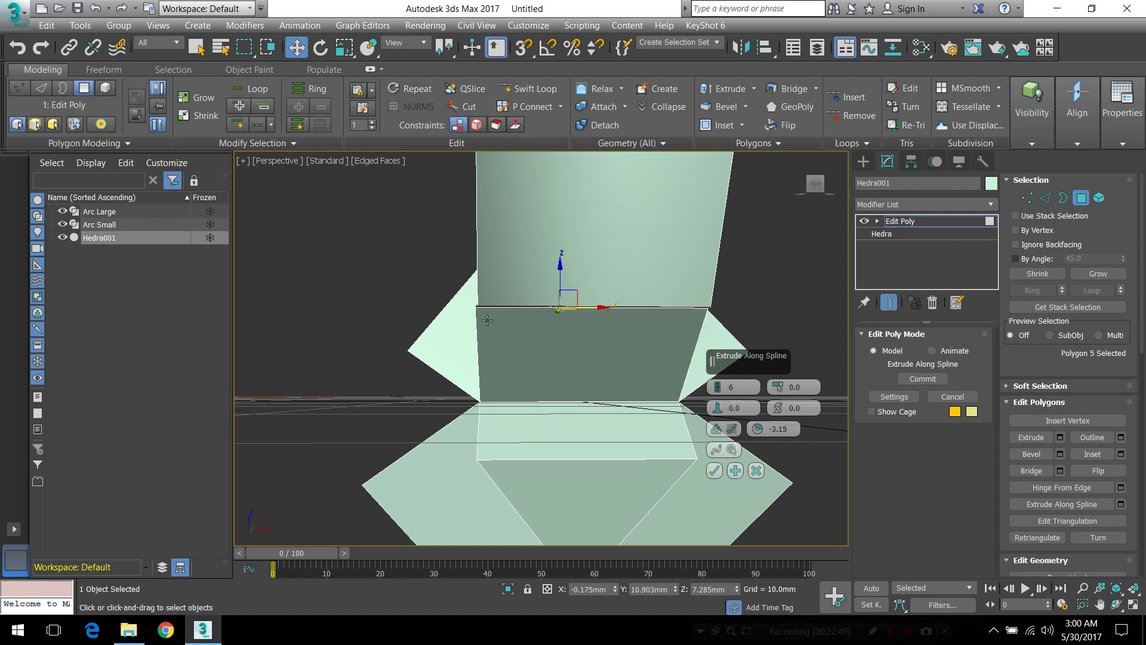
pyautogui.keyDown('alt'); pyautogui.moveTo(513, 324); pyautogui.dragTo(533, 328, button='middle'); pyautogui.keyUp('alt')
pyautogui.keyDown('alt'); pyautogui.moveTo(625, 307); pyautogui.dragTo(530, 325, button='middle'); pyautogui.keyUp('alt')
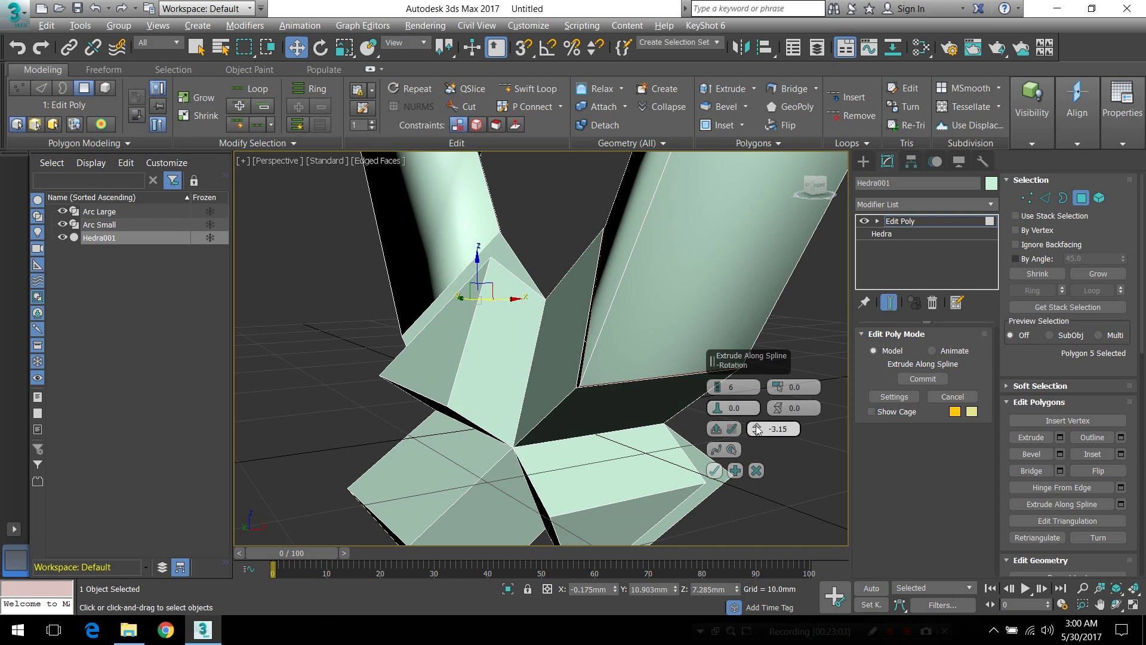
pyautogui.moveTo(756, 430); pyautogui.dragTo(757, 427)
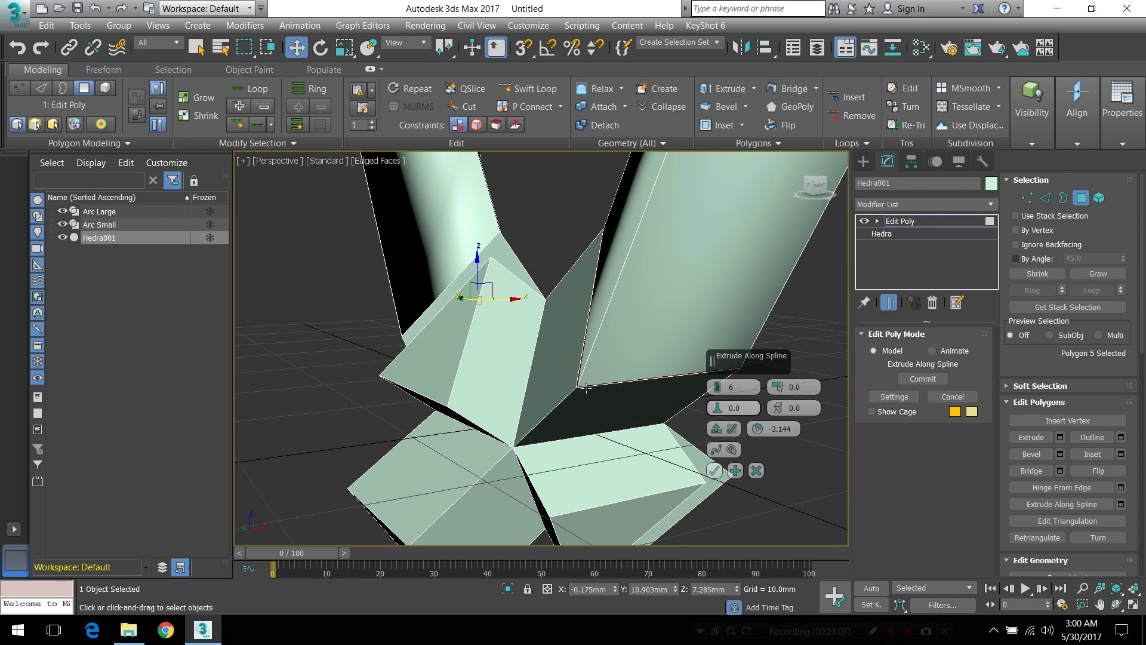
# Check the seam between the curved extrusion and the opened arm, and accept the spline extrusion
pyautogui.keyDown('alt'); pyautogui.moveTo(597, 382); pyautogui.dragTo(573, 352, button='middle'); pyautogui.keyUp('alt')
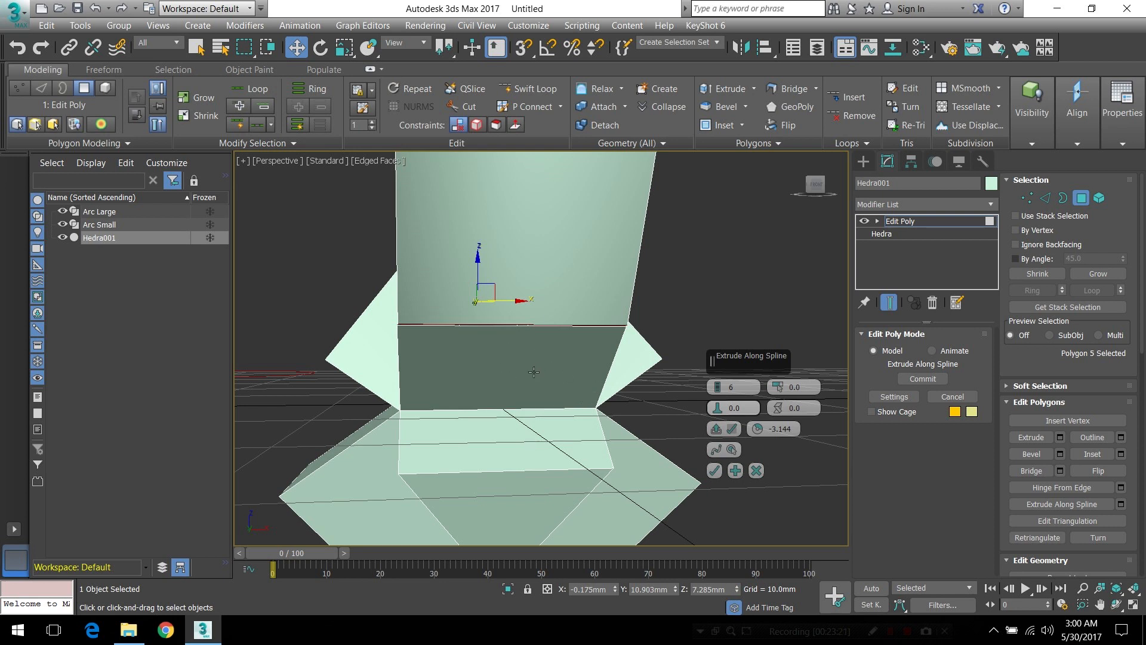
pyautogui.keyDown('alt'); pyautogui.moveTo(465, 343); pyautogui.dragTo(451, 322, button='middle'); pyautogui.keyUp('alt')
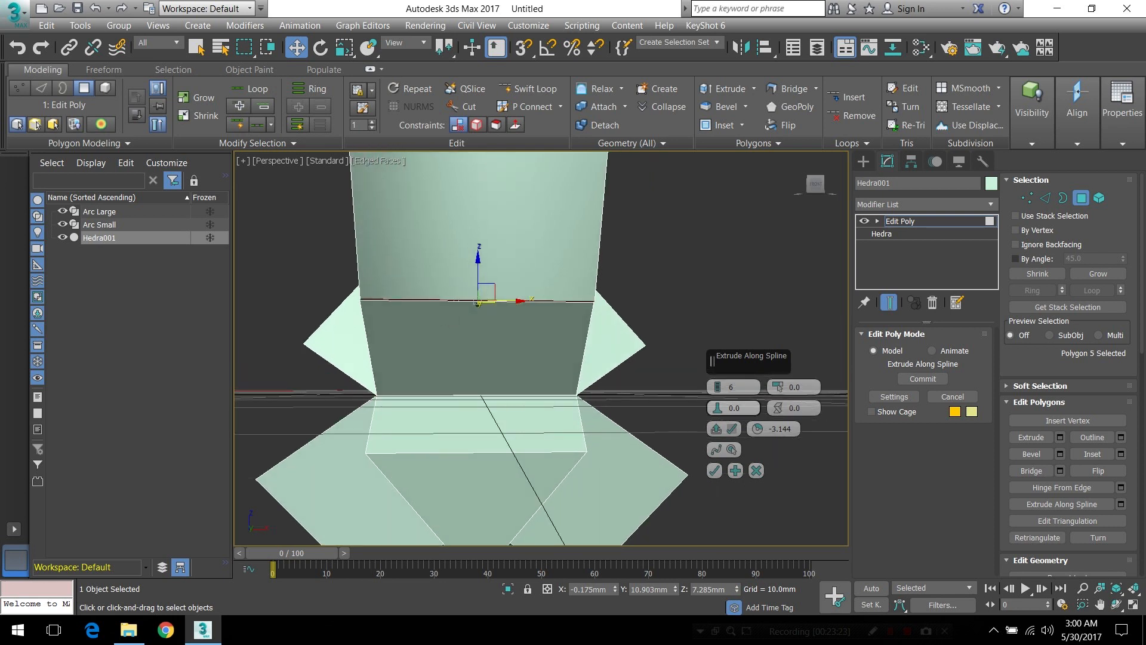
pyautogui.scroll(3, 402, 280)
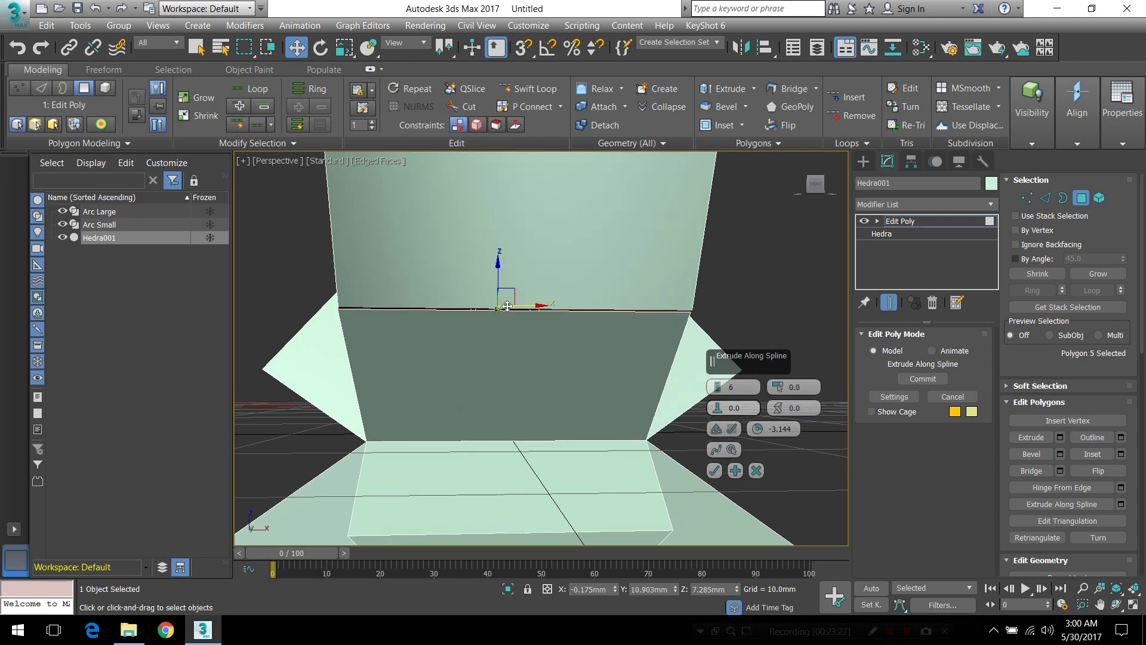
pyautogui.click(714, 470)
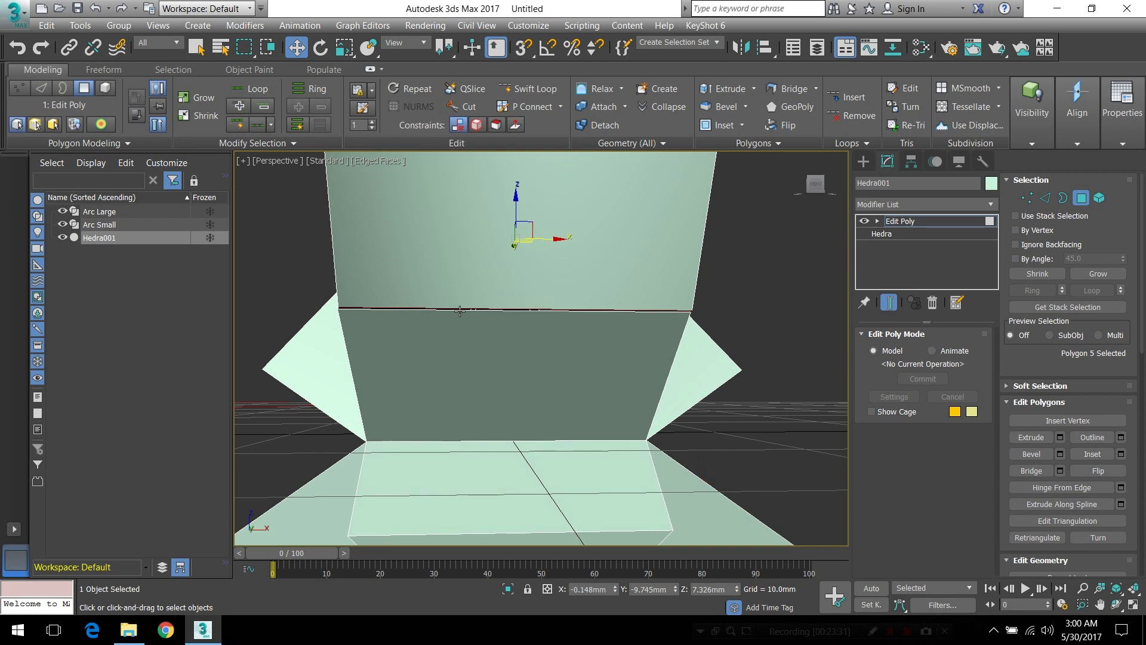
# Undo accepting the spline extrusion and reopen its Extrude Along Spline settings
pyautogui.keyDown('alt'); pyautogui.moveTo(509, 312); pyautogui.dragTo(572, 304, button='middle'); pyautogui.keyUp('alt')
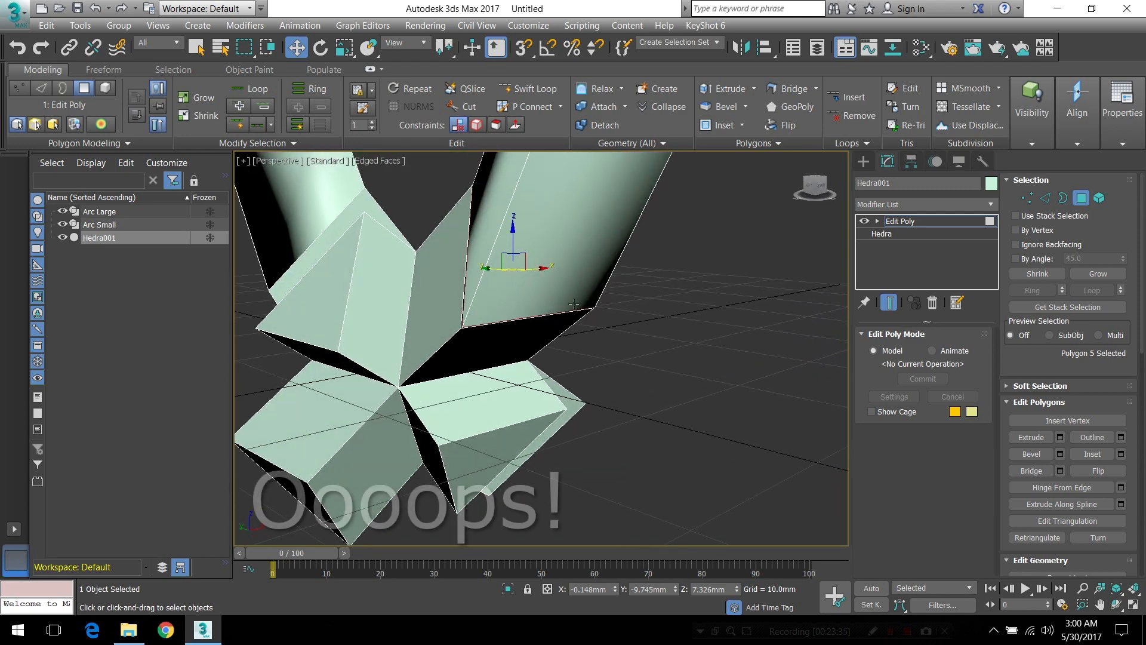
pyautogui.moveTo(611, 251); pyautogui.dragTo(614, 274, button='middle')
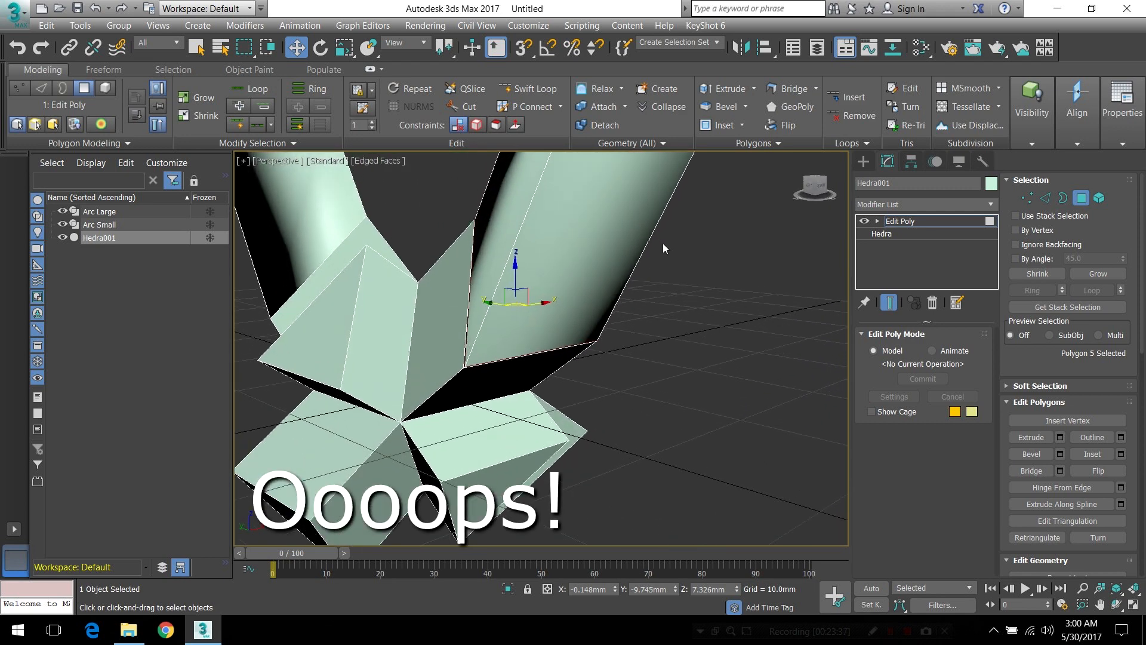
pyautogui.hotkey('ctrl', 'z')
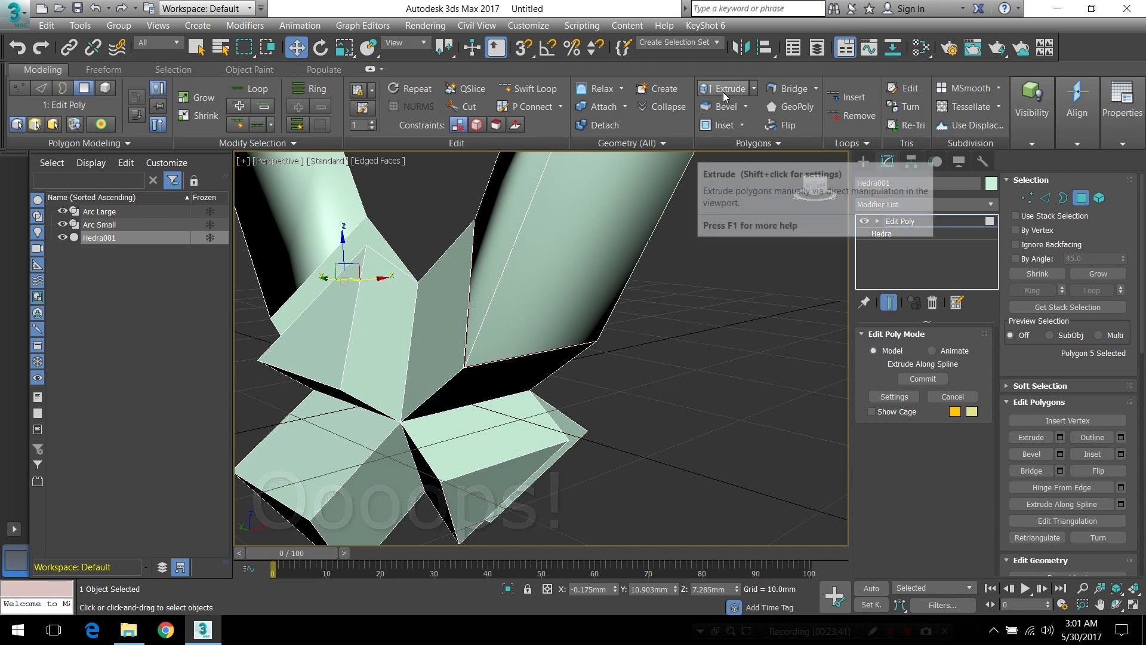
pyautogui.click(751, 142)
pyautogui.click(755, 204)
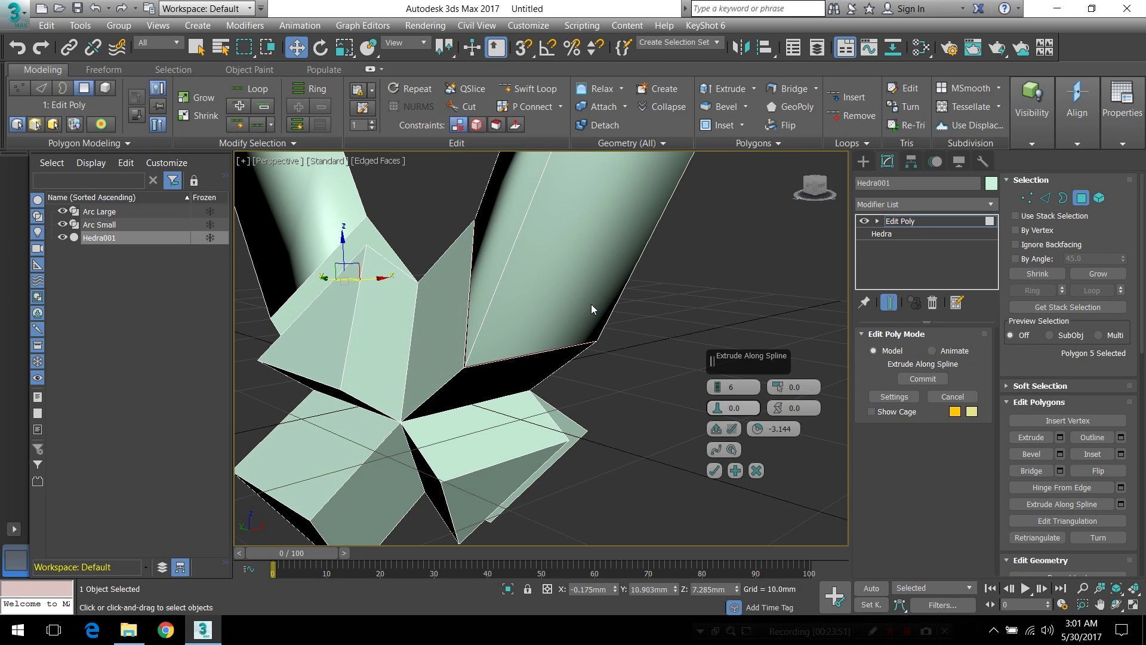
pyautogui.keyDown('alt'); pyautogui.moveTo(575, 291); pyautogui.dragTo(626, 316, button='middle'); pyautogui.keyUp('alt')
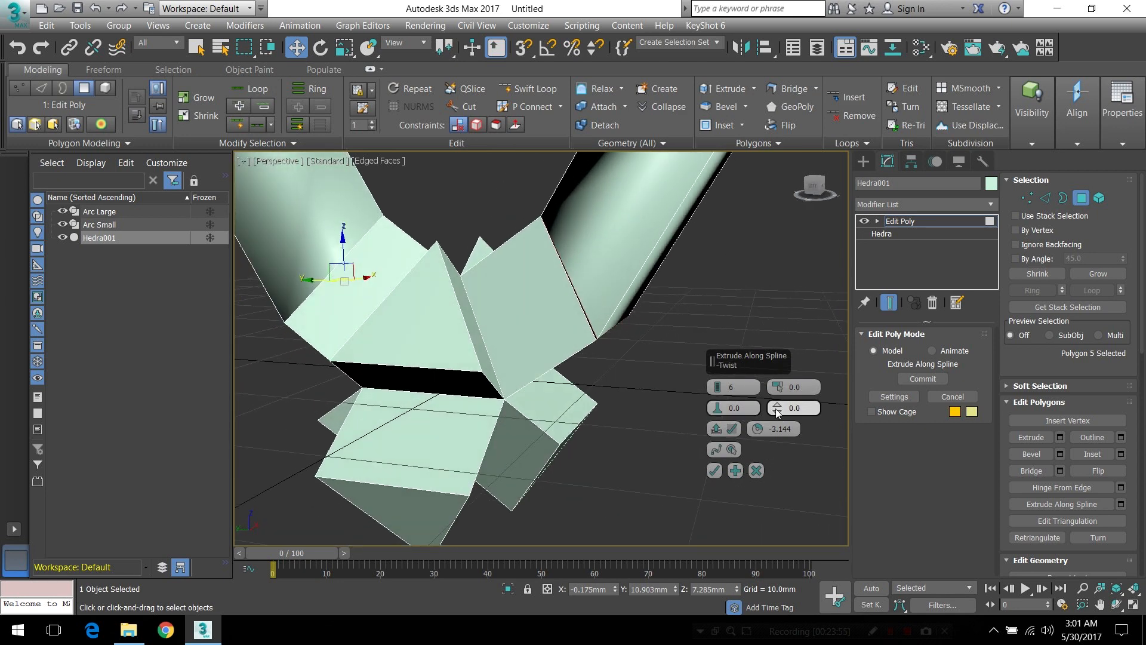
# Set the twist of the extrusion along Arc Large to 2.114 so its end aligns with the opened arm, and accept the extrusion
pyautogui.moveTo(776, 409); pyautogui.dragTo(778, 406)
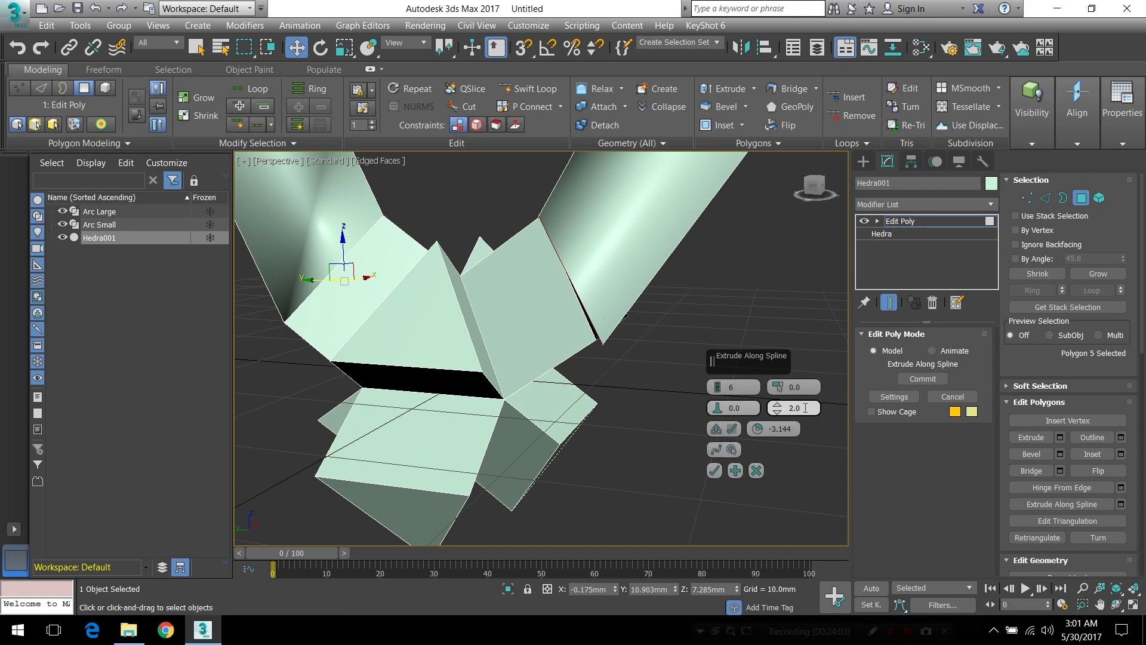
pyautogui.keyDown('alt'); pyautogui.moveTo(577, 254); pyautogui.dragTo(579, 355, button='middle'); pyautogui.keyUp('alt')
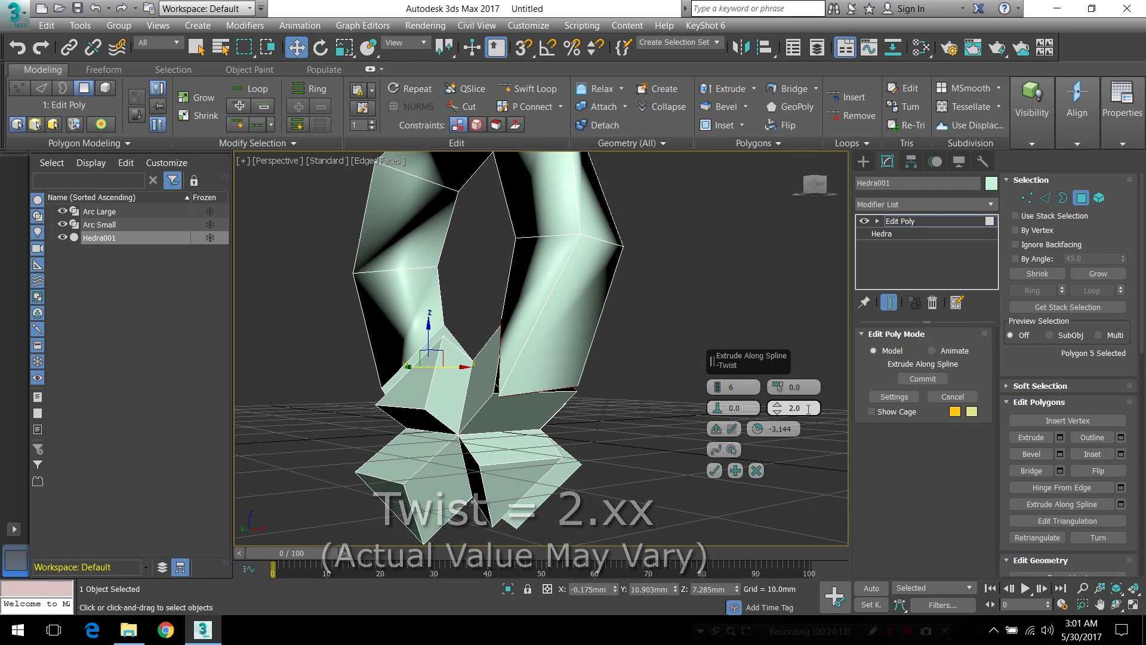
pyautogui.scroll(5, 517, 385)
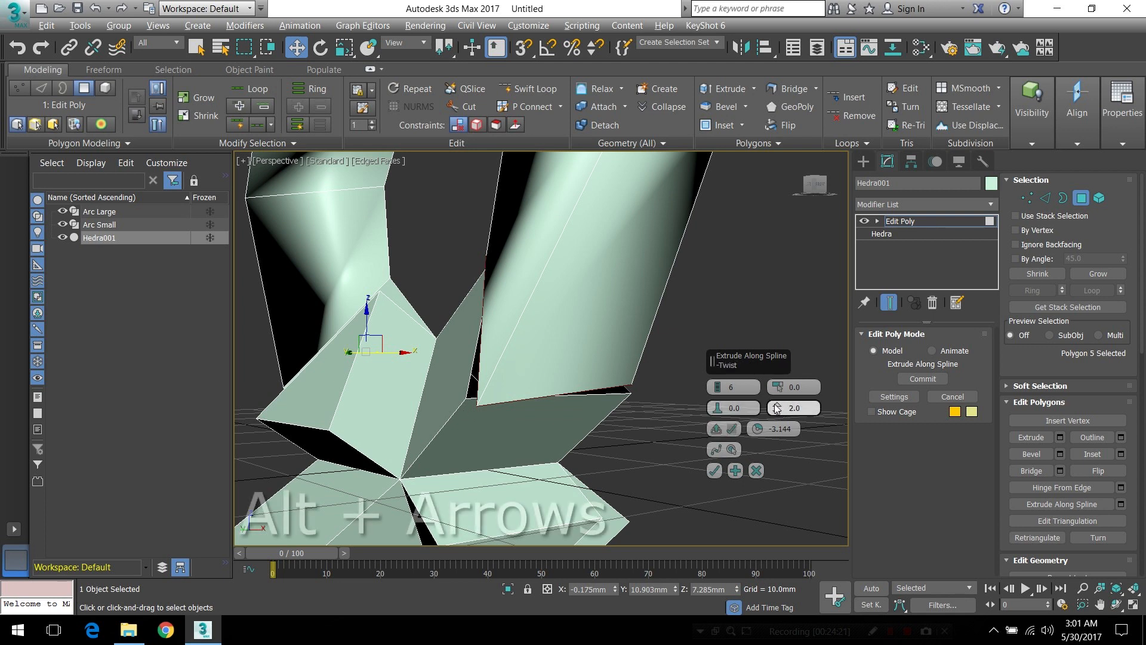
pyautogui.moveTo(776, 407); pyautogui.dragTo(778, 413)
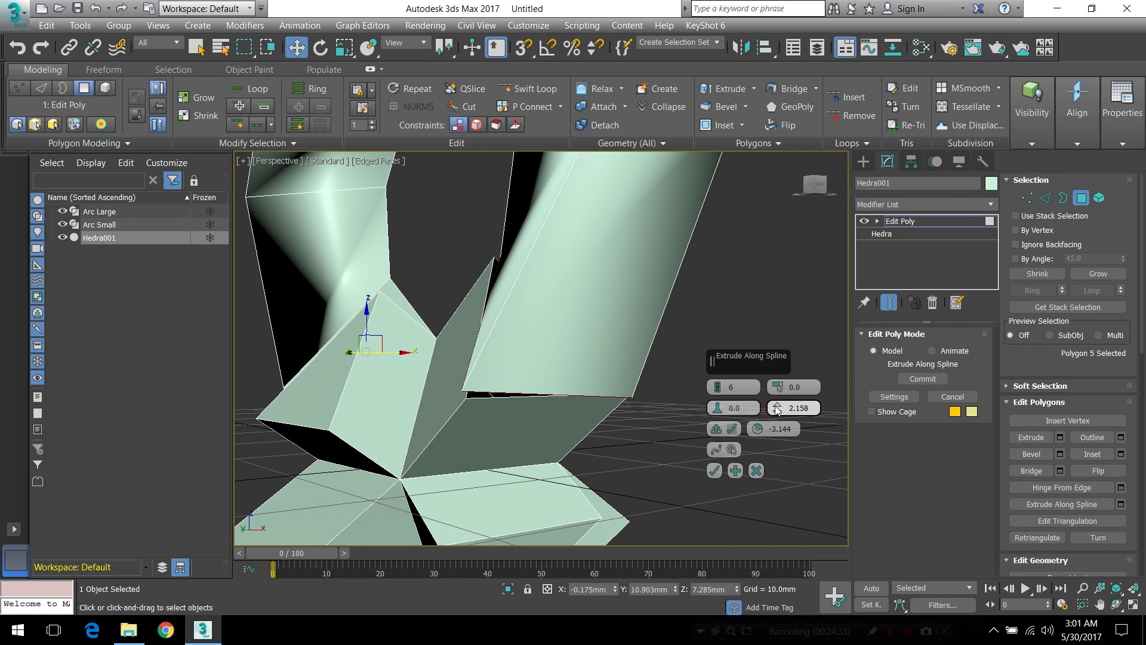
pyautogui.moveTo(777, 409); pyautogui.dragTo(780, 412)
pyautogui.keyDown('alt'); pyautogui.moveTo(560, 395); pyautogui.dragTo(640, 402, button='middle'); pyautogui.keyUp('alt')
pyautogui.click(714, 470)
# Apply Smooth 30 to the hedra to clean up the shading of its curved extrusion
pyautogui.keyDown('alt'); pyautogui.moveTo(615, 347); pyautogui.dragTo(622, 386, button='middle'); pyautogui.keyUp('alt')
pyautogui.scroll(-5, 622, 385)
pyautogui.scroll(1, 622, 386)
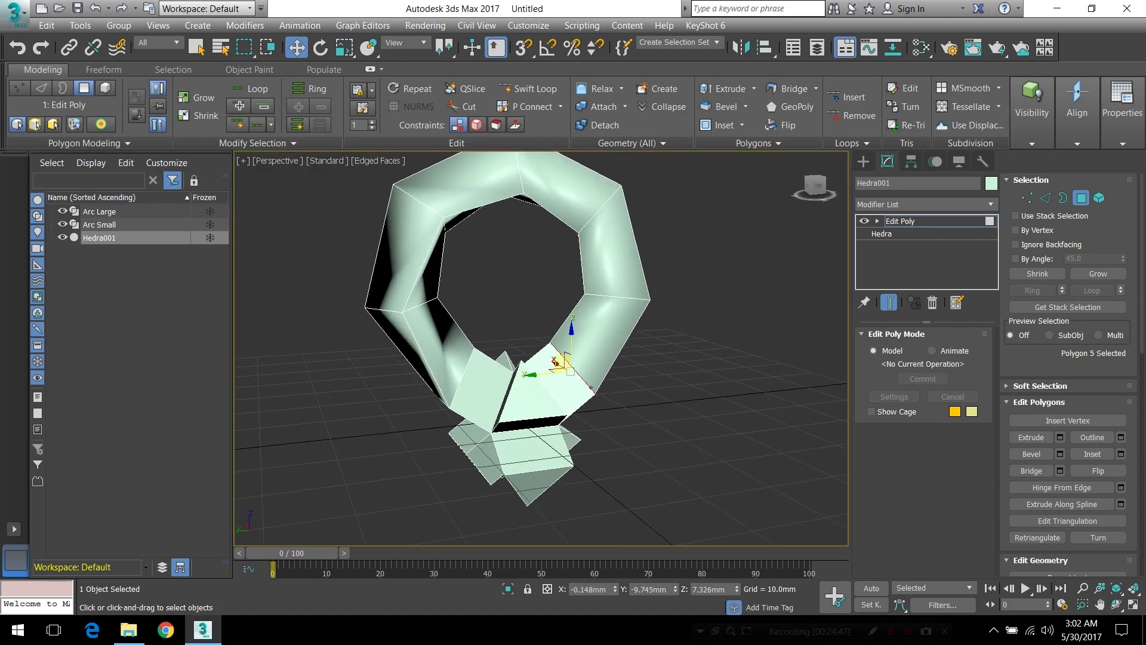
pyautogui.keyDown('alt'); pyautogui.moveTo(617, 324); pyautogui.dragTo(636, 329, button='middle'); pyautogui.keyUp('alt')
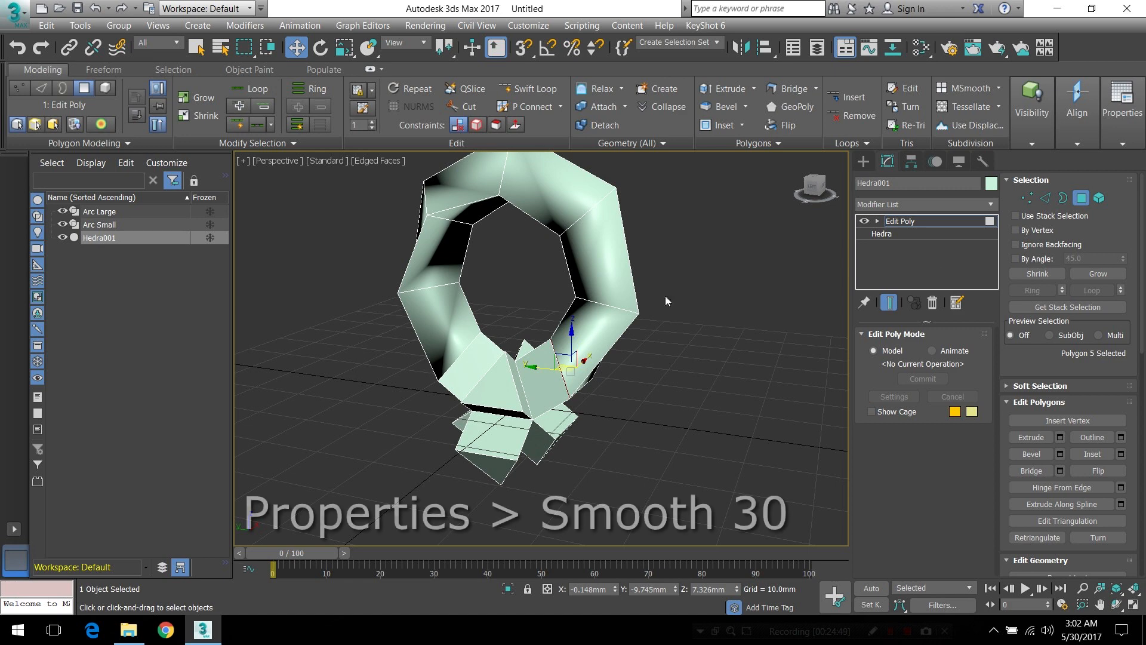
pyautogui.click(1122, 113)
pyautogui.click(1109, 199)
# Delete the selected end polygon of the curved extrusion at the narrow seam with the opened arm
pyautogui.moveTo(512, 342)
pyautogui.keyDown('alt'); pyautogui.mouseDown(button='middle')
pyautogui.moveTo(584, 346)
pyautogui.moveTo(594, 328)
pyautogui.moveTo(591, 386)
pyautogui.moveTo(724, 382)
pyautogui.mouseUp(button='middle'); pyautogui.keyUp('alt')
pyautogui.scroll(5, 591, 386)
pyautogui.scroll(-1, 704, 404)
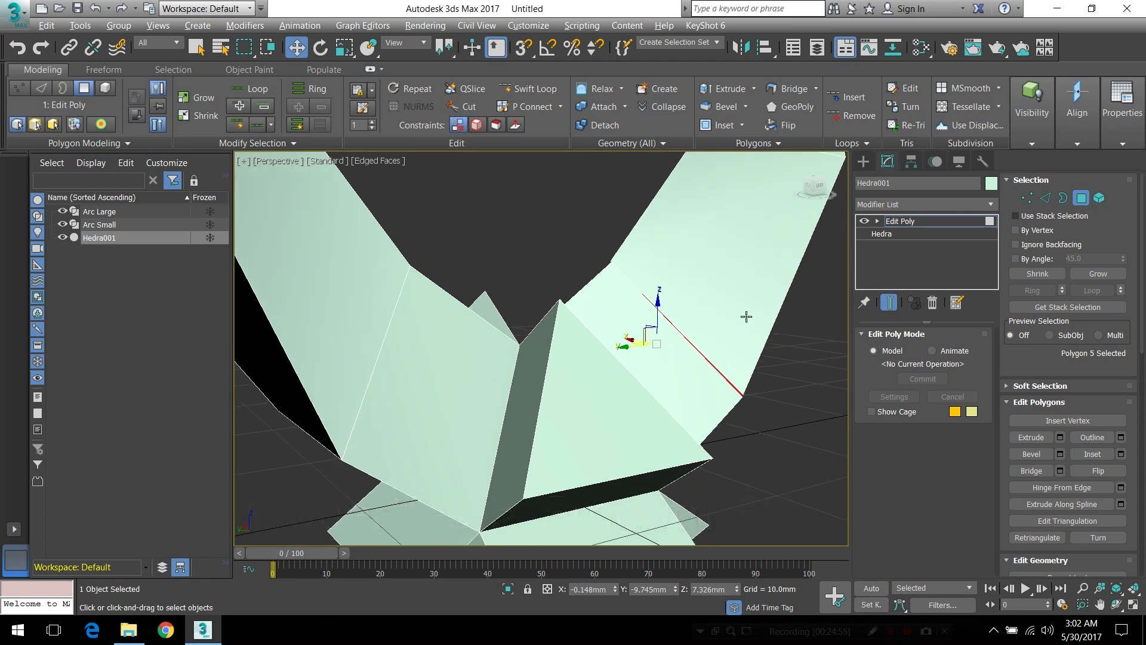
pyautogui.moveTo(745, 317); pyautogui.dragTo(677, 316, button='middle')
pyautogui.scroll(4, 657, 335)
pyautogui.keyDown('alt'); pyautogui.moveTo(633, 397); pyautogui.dragTo(604, 374, button='middle'); pyautogui.keyUp('alt')
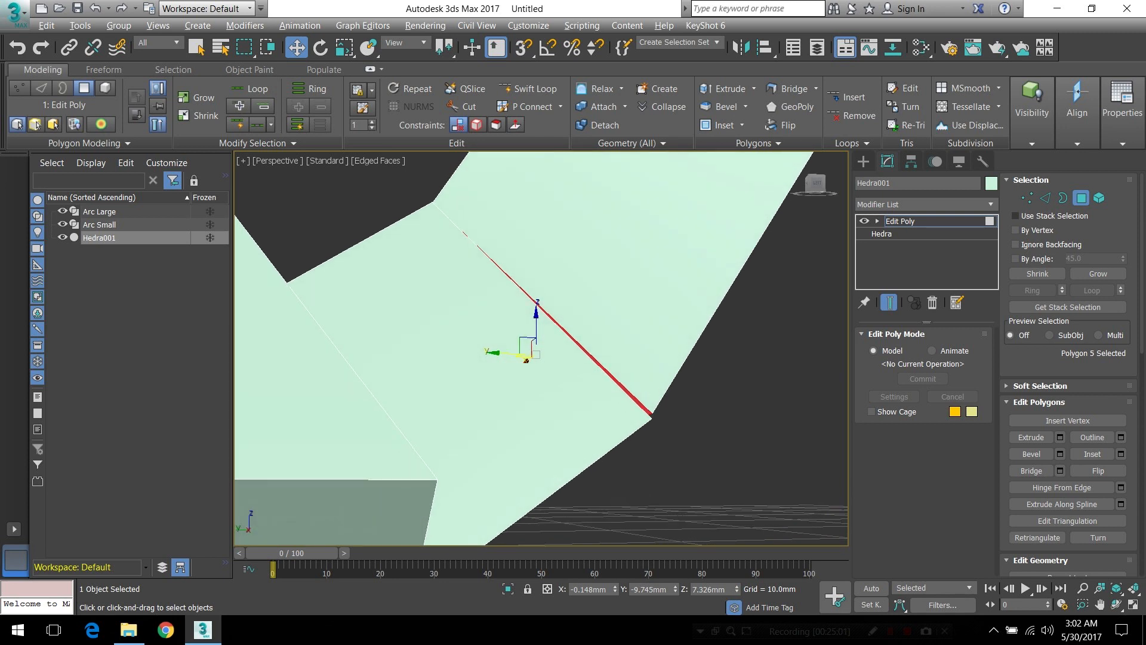
pyautogui.scroll(2, 615, 385)
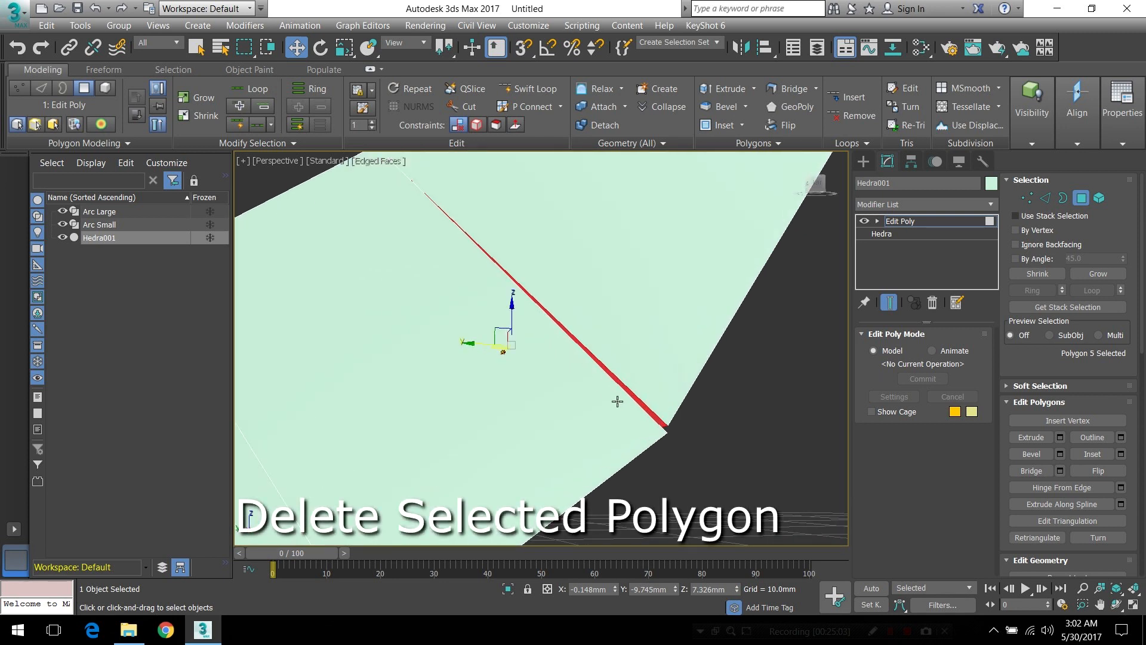
pyautogui.press('Delete')
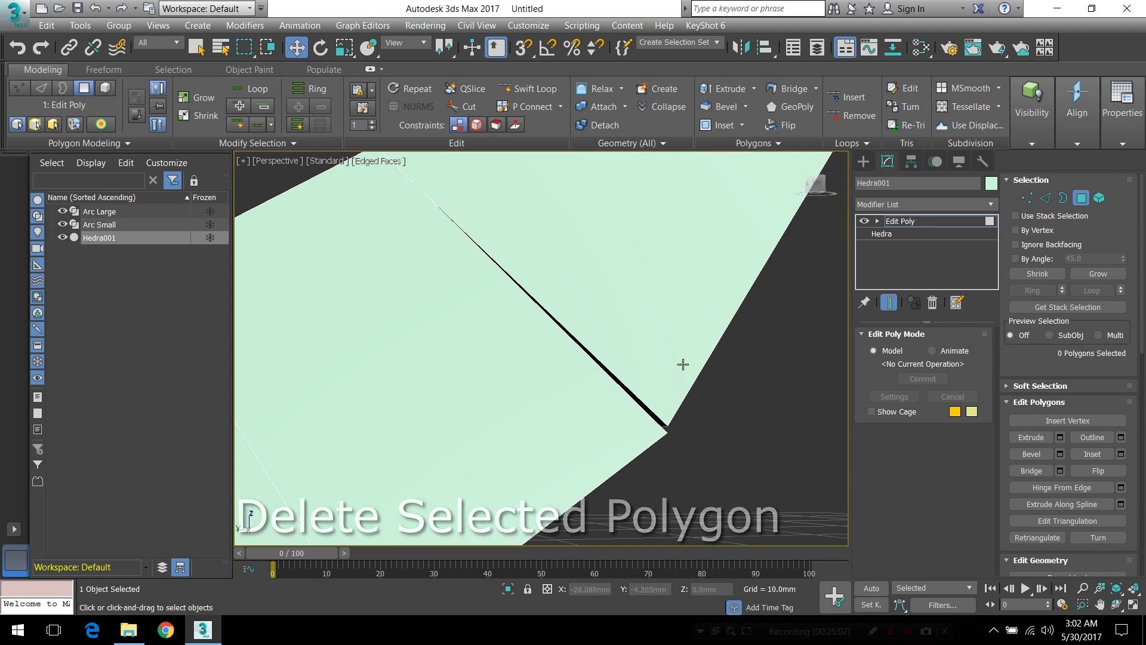
# Select both open borders at the seam and convert the border selection to vertices
pyautogui.scroll(-3, 610, 335)
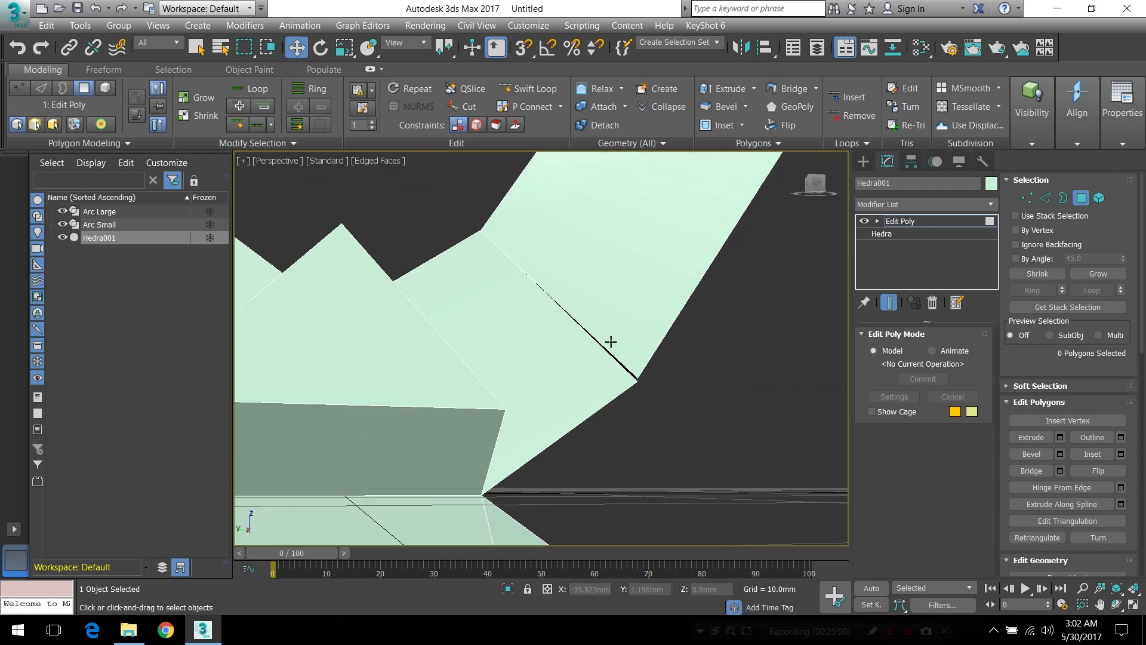
pyautogui.press('3')
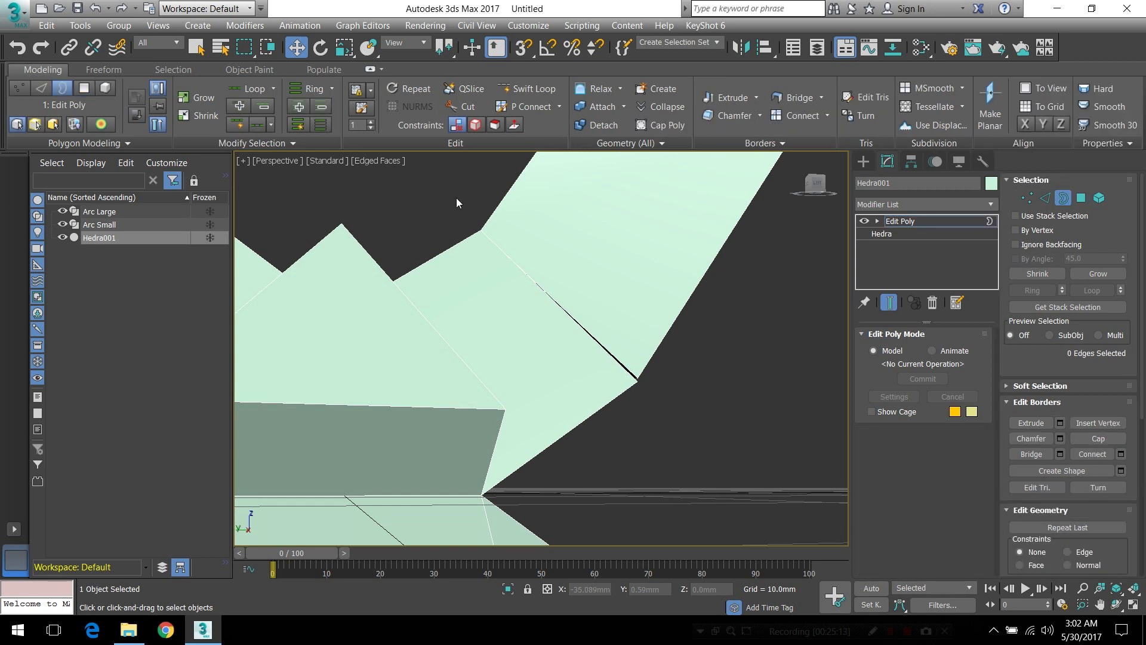
pyautogui.moveTo(416, 189); pyautogui.dragTo(782, 463)
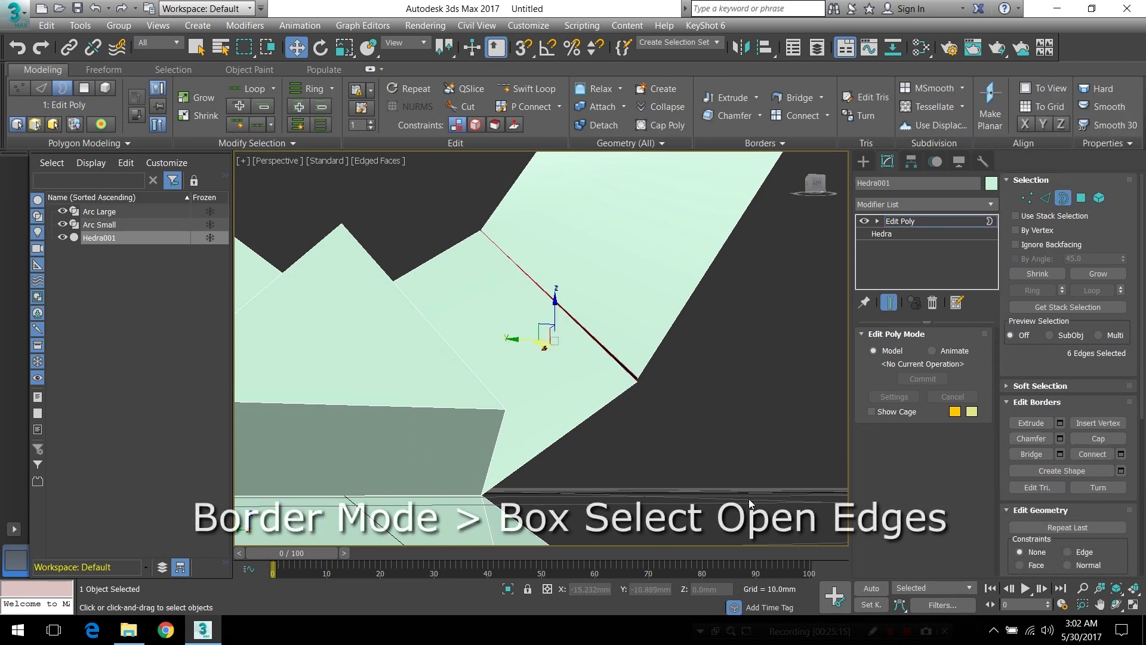
pyautogui.keyDown('alt'); pyautogui.moveTo(703, 446); pyautogui.dragTo(653, 400, button='middle'); pyautogui.keyUp('alt')
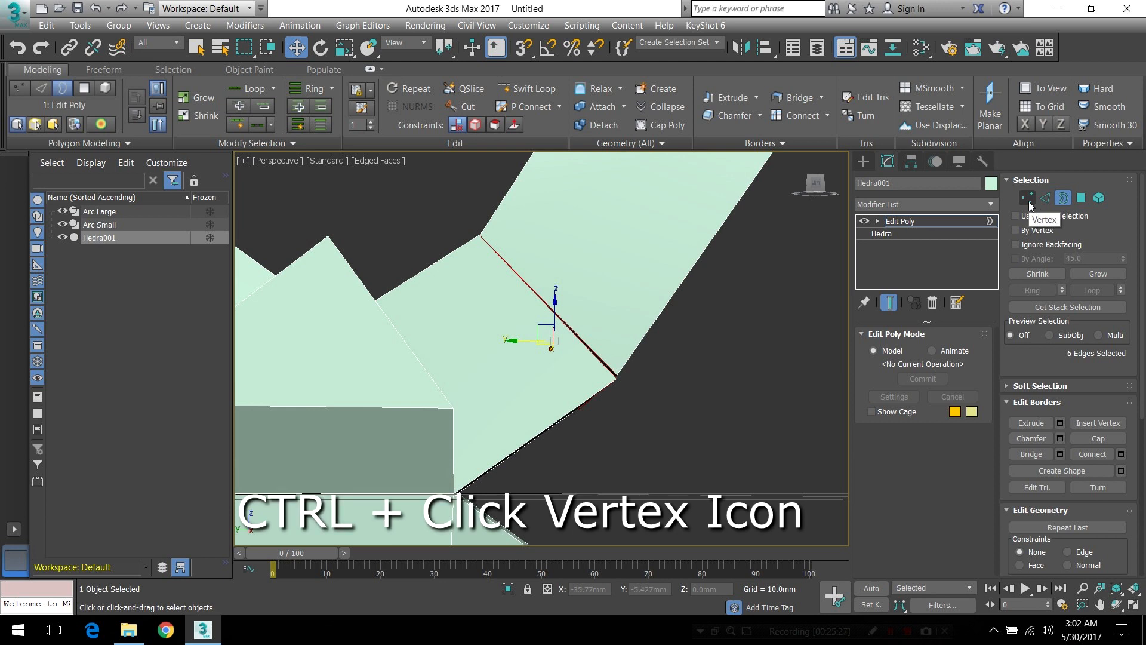
pyautogui.keyDown('ctrl'); pyautogui.click(1027, 199); pyautogui.keyUp('ctrl')
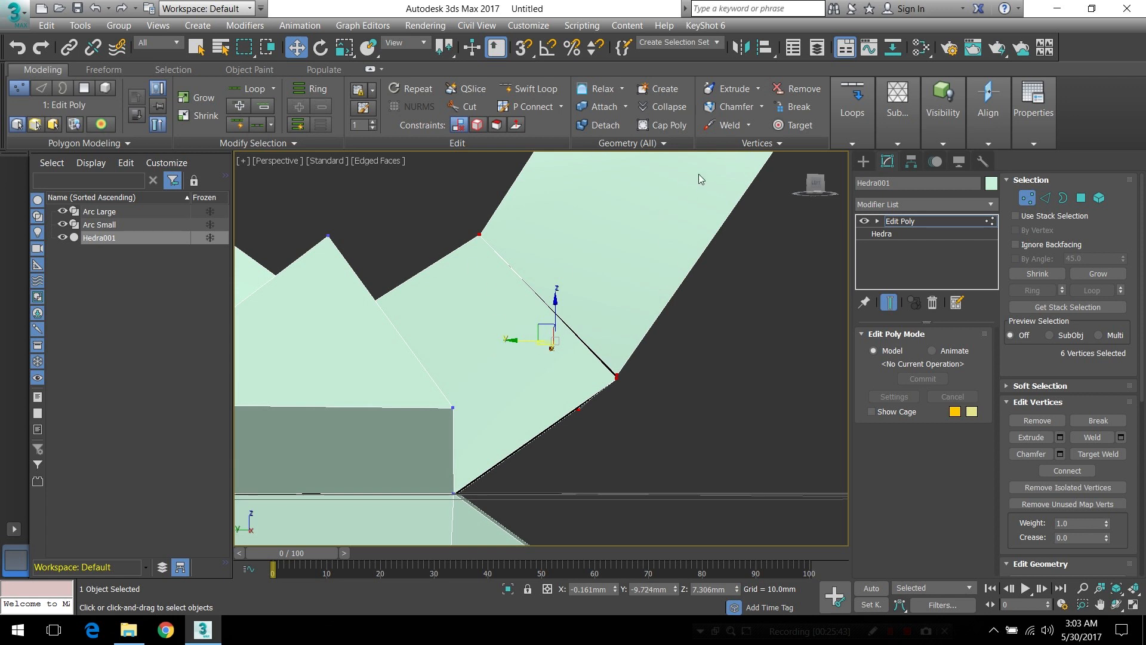
# Weld the selected seam vertices with a threshold of 0.614 mm
pyautogui.click(724, 122)
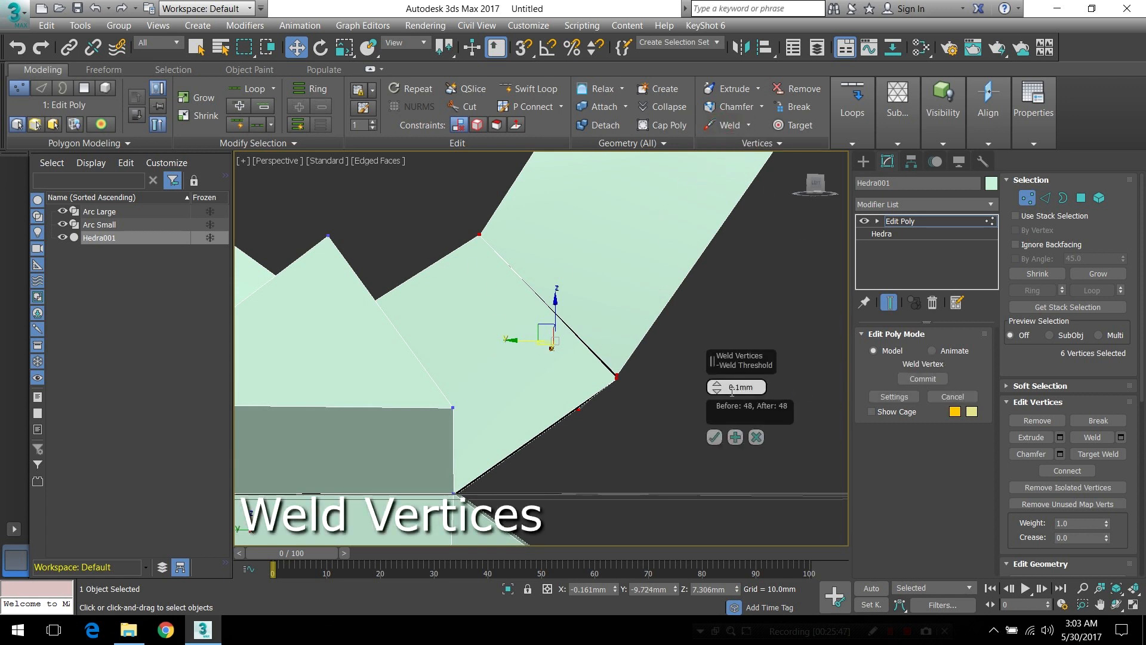
pyautogui.moveTo(719, 388); pyautogui.dragTo(718, 383)
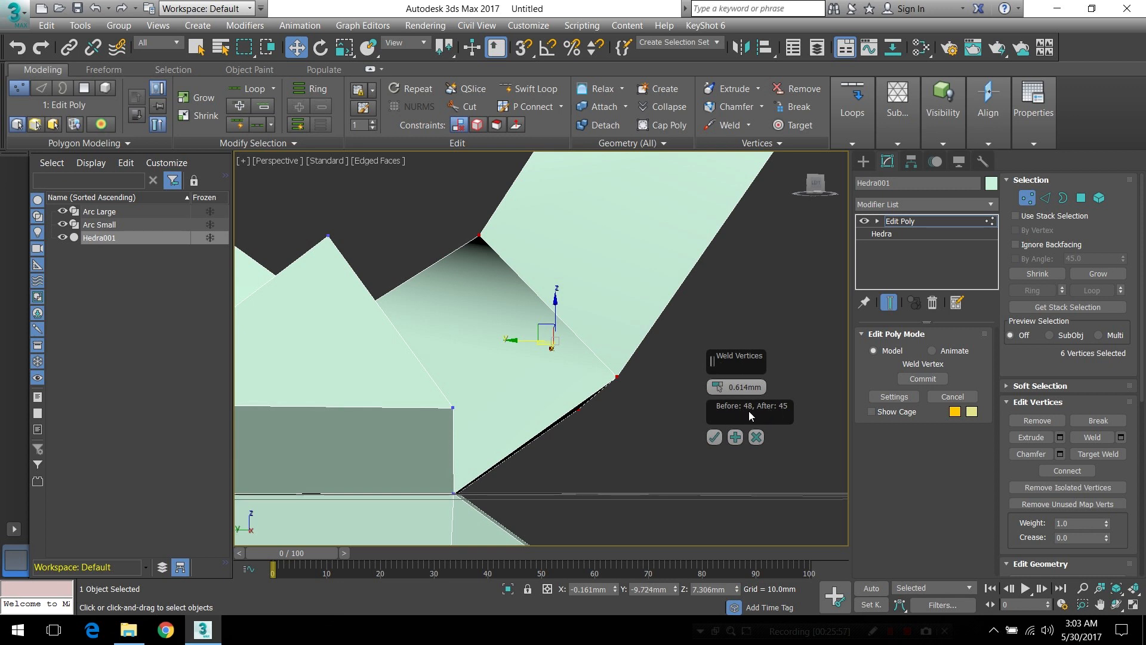
pyautogui.keyDown('alt'); pyautogui.moveTo(571, 333); pyautogui.dragTo(449, 367, button='middle'); pyautogui.keyUp('alt')
pyautogui.keyDown('alt'); pyautogui.moveTo(407, 345); pyautogui.dragTo(389, 366, button='middle'); pyautogui.keyUp('alt')
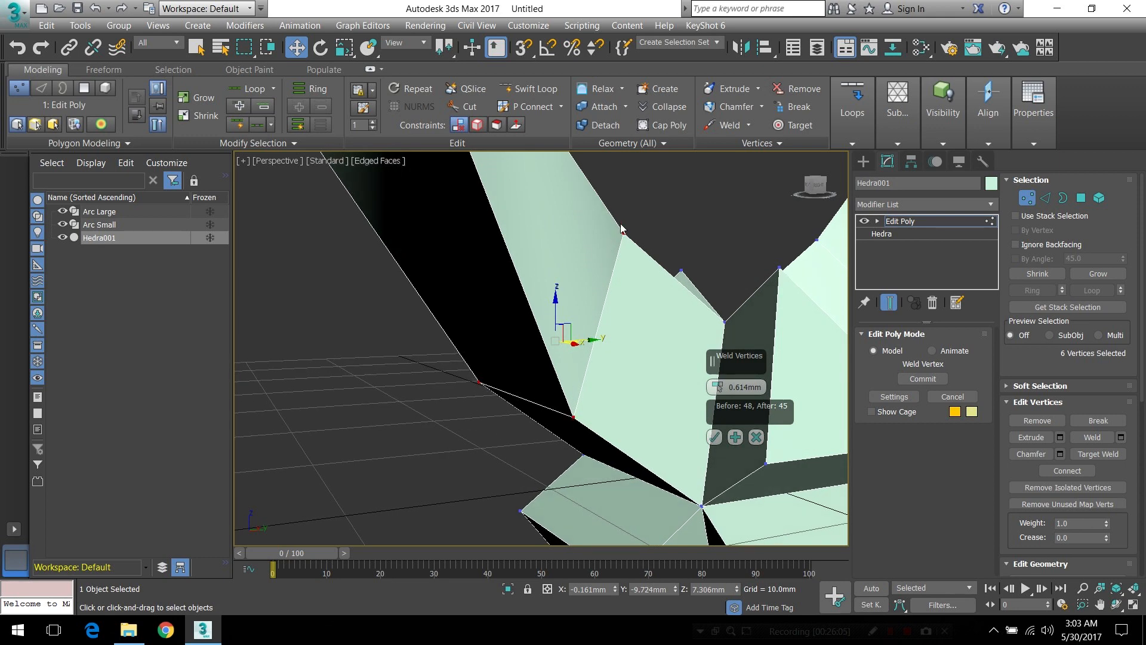
pyautogui.keyDown('alt'); pyautogui.moveTo(451, 386); pyautogui.dragTo(597, 378, button='middle'); pyautogui.keyUp('alt')
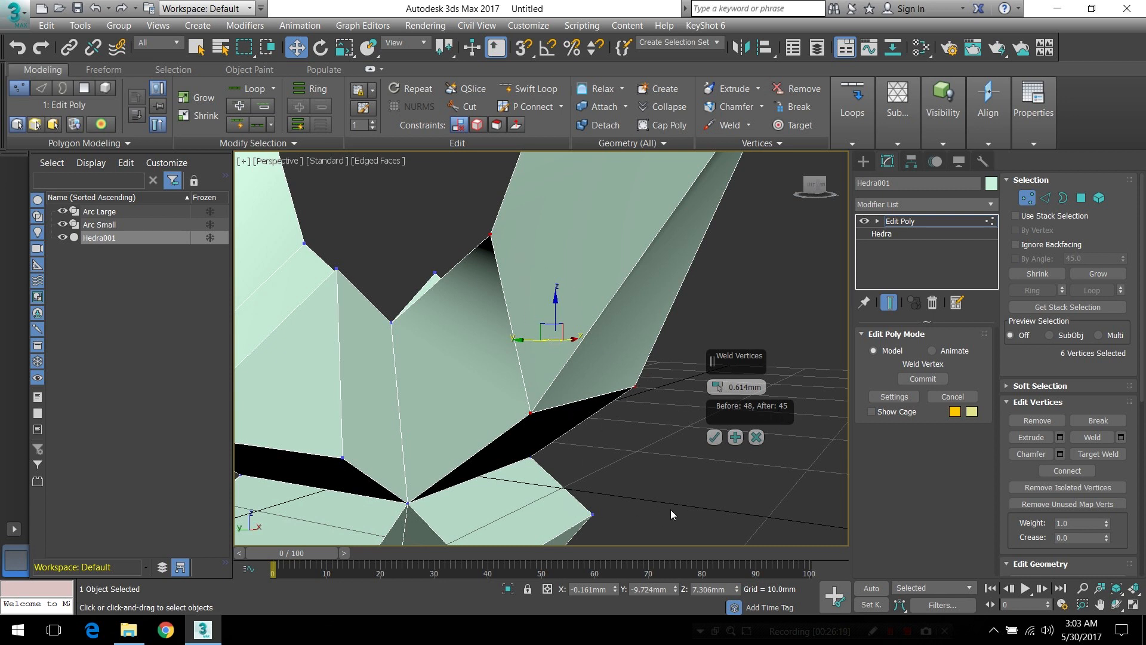
pyautogui.click(713, 439)
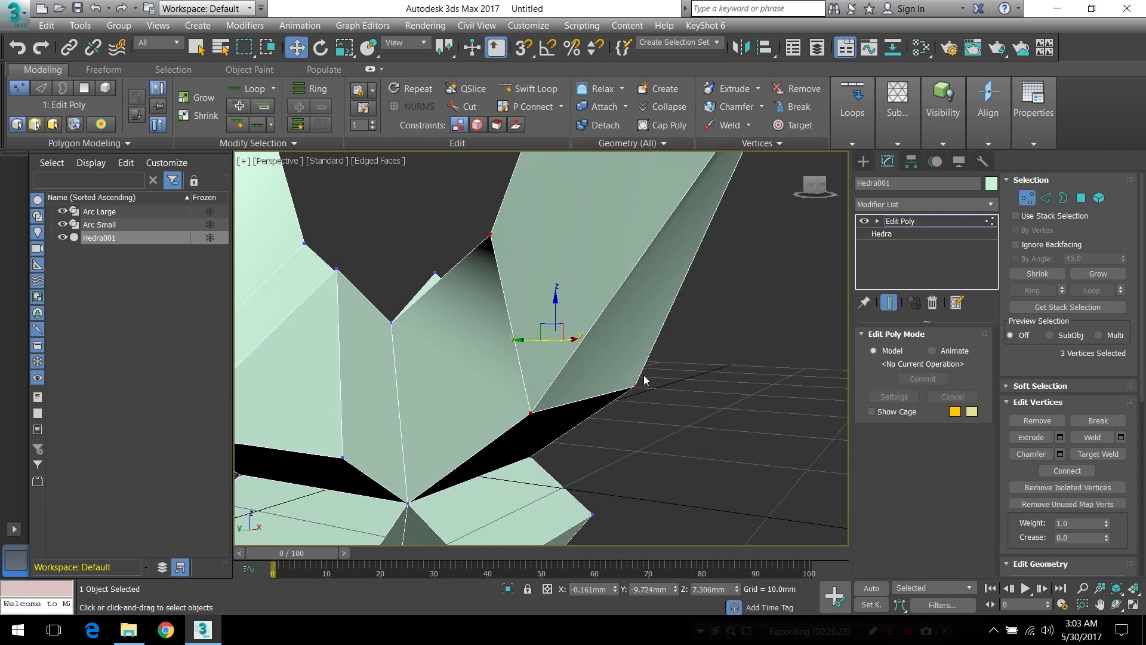
# Apply Smooth 30 again to even out the shading around the welded seam, and clear the vertex selection
pyautogui.scroll(-5, 403, 231)
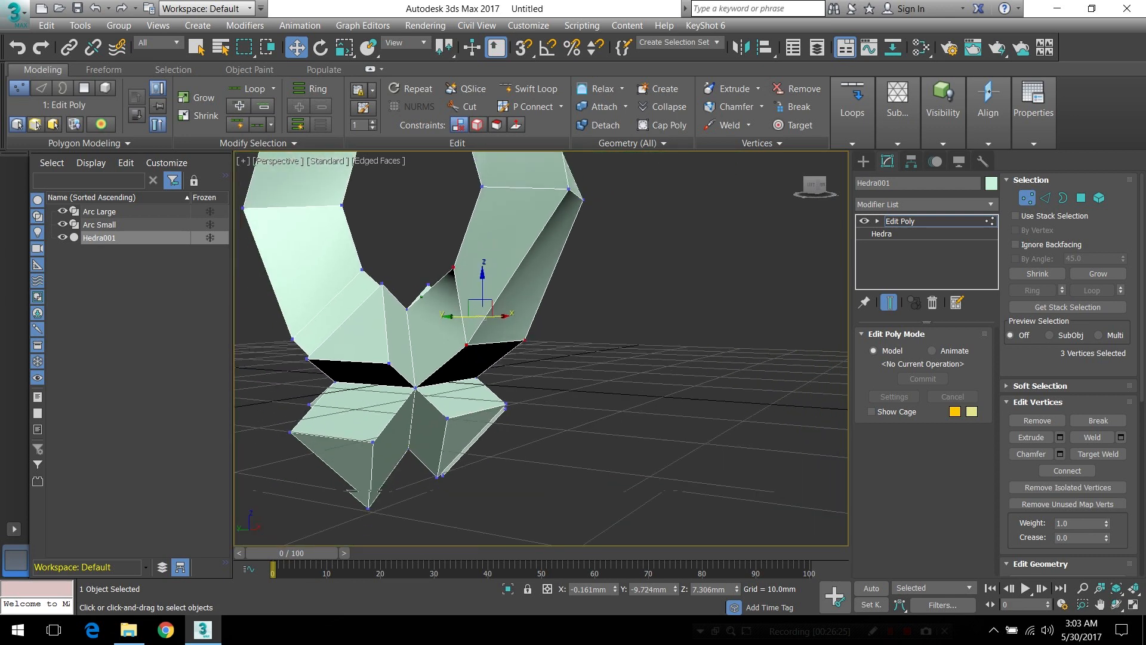
pyautogui.moveTo(403, 231); pyautogui.dragTo(557, 347, button='middle')
pyautogui.click(1022, 134)
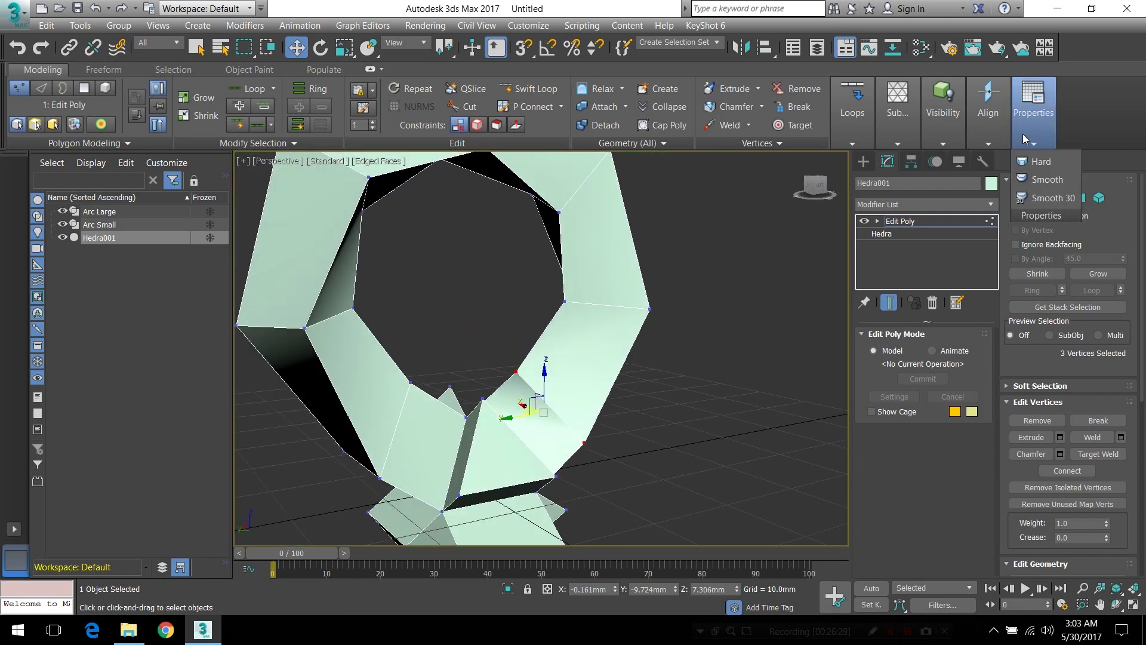
pyautogui.click(1050, 198)
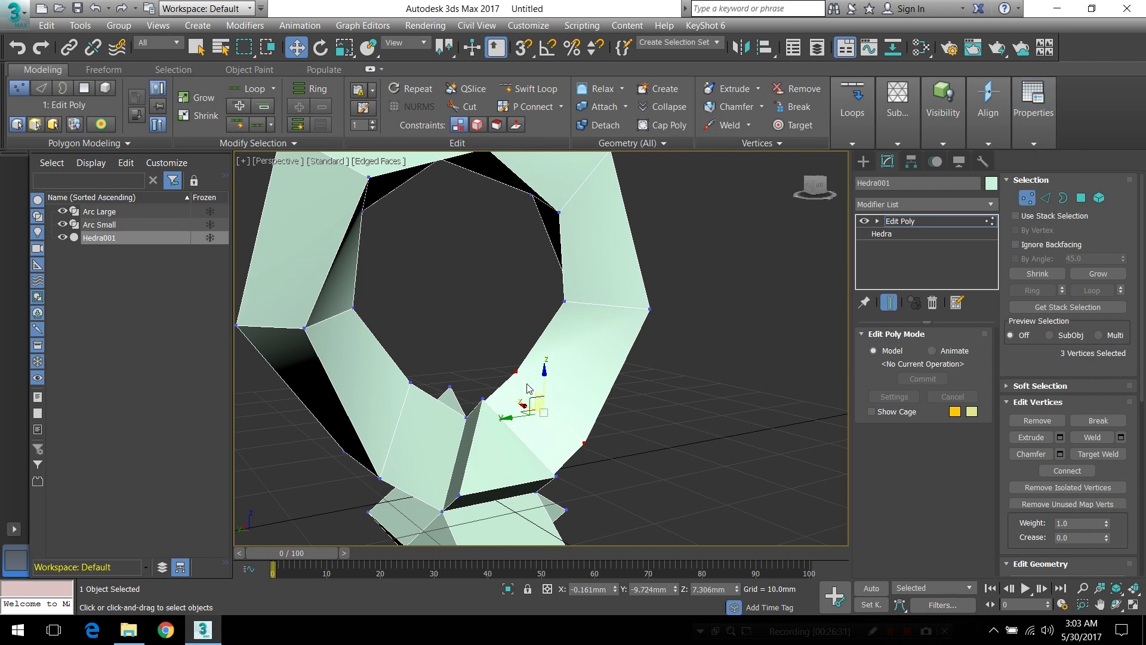
pyautogui.click(625, 452)
pyautogui.scroll(6, 550, 437)
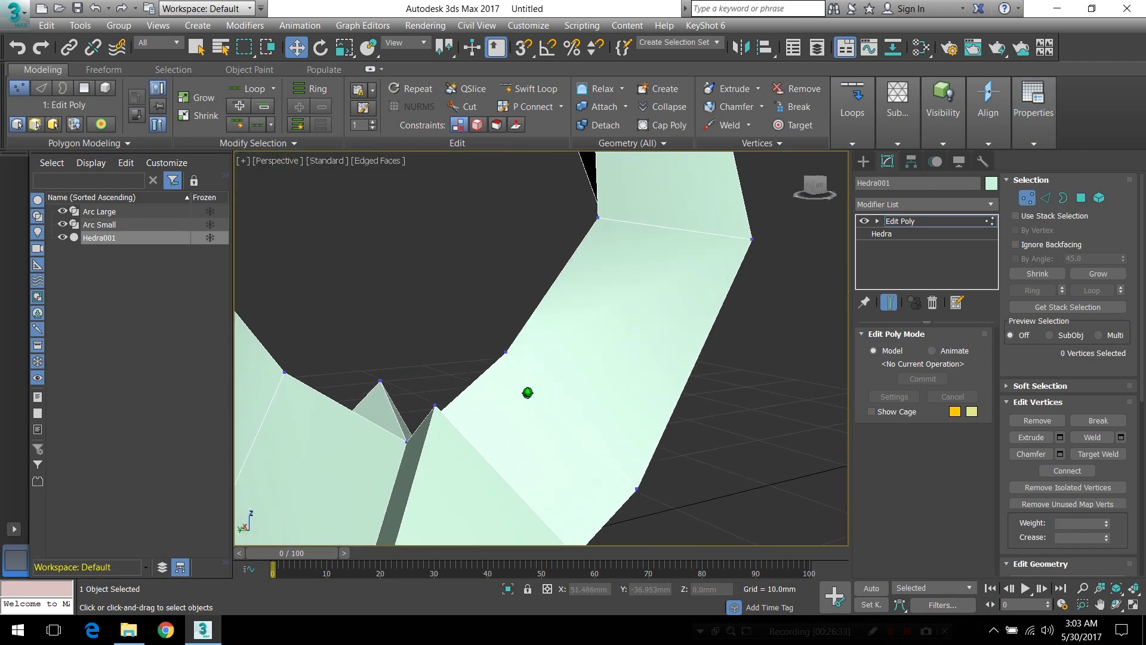
pyautogui.scroll(-7, 547, 413)
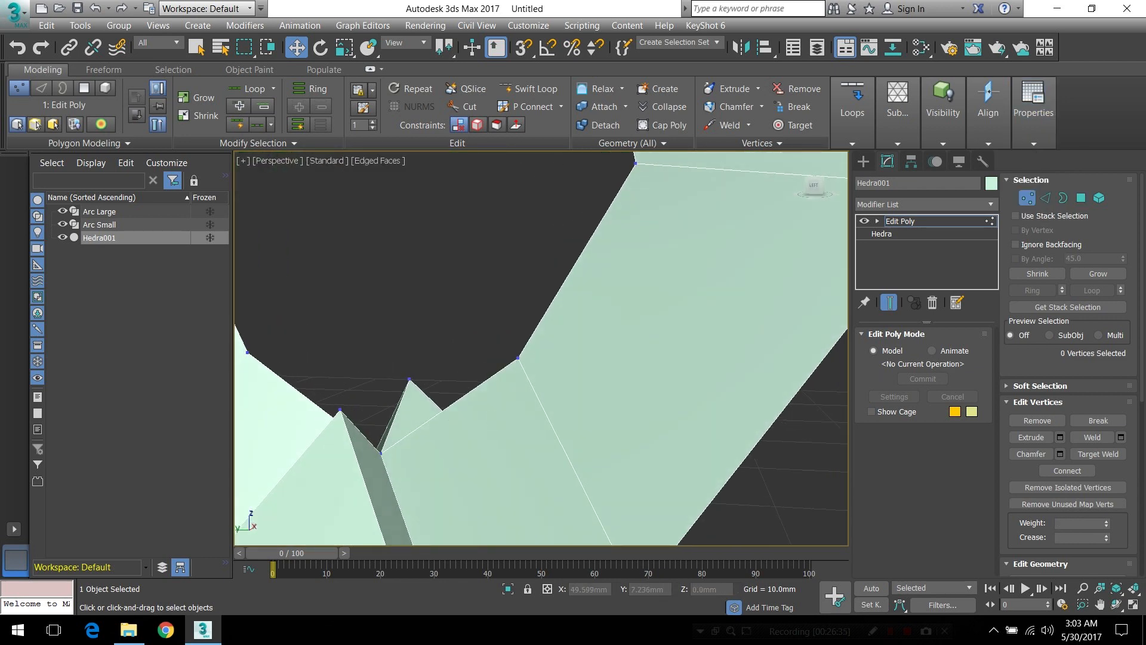
pyautogui.keyDown('alt'); pyautogui.moveTo(537, 394); pyautogui.dragTo(596, 363, button='middle'); pyautogui.keyUp('alt')
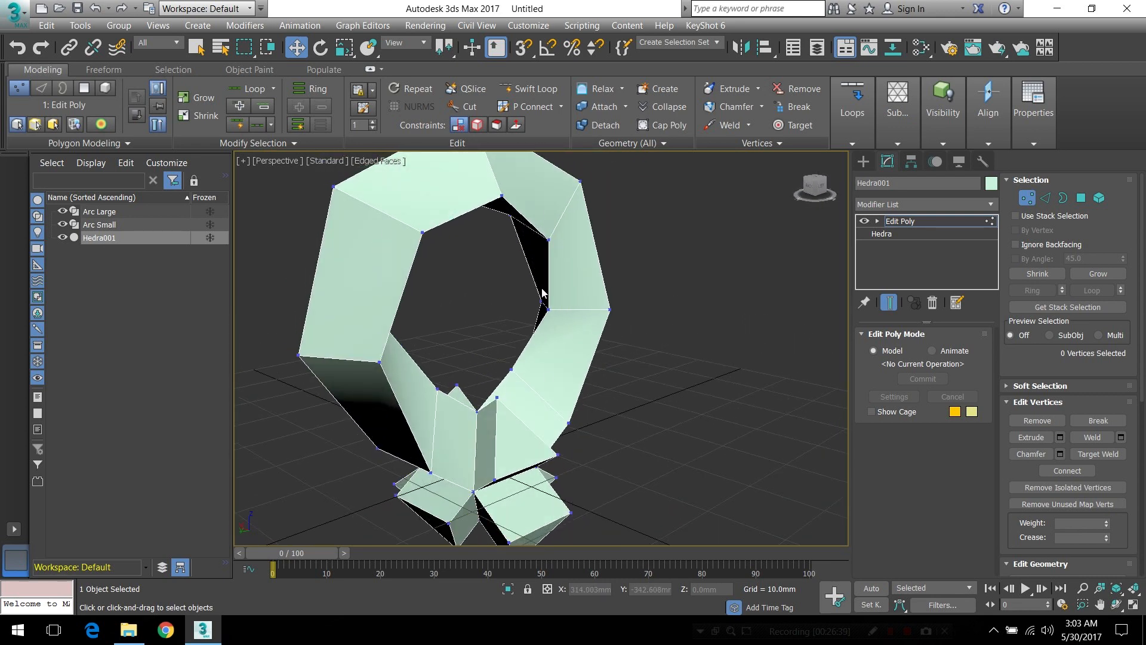
# Delete the end polygon of one lower arm of the hedra in polygon mode
pyautogui.keyDown('alt'); pyautogui.moveTo(552, 408); pyautogui.dragTo(655, 389, button='middle'); pyautogui.keyUp('alt')
pyautogui.scroll(3, 525, 389)
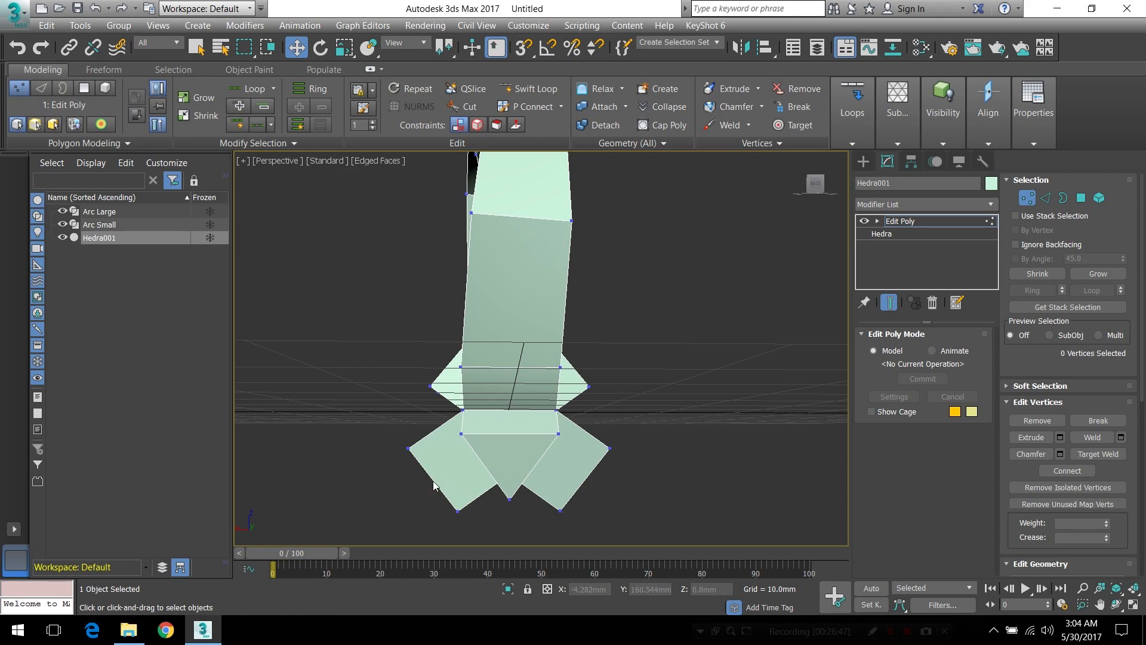
pyautogui.click(1080, 199)
pyautogui.moveTo(577, 459)
pyautogui.keyDown('alt'); pyautogui.mouseDown(button='middle')
pyautogui.moveTo(547, 449)
pyautogui.moveTo(571, 468)
pyautogui.mouseUp(button='middle'); pyautogui.keyUp('alt')
pyautogui.click(570, 468)
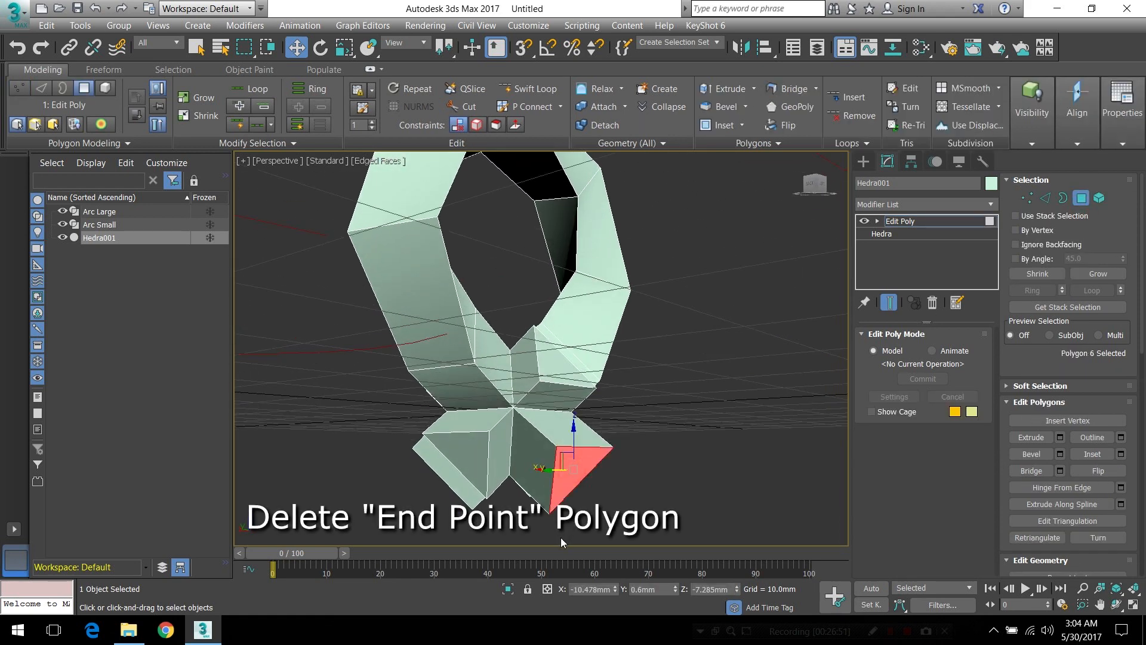
pyautogui.press('Delete')
# Select the end polygon of the opposite lower arm and extrude it along the Arc Large spline
pyautogui.keyDown('alt'); pyautogui.moveTo(519, 460); pyautogui.dragTo(446, 471, button='middle'); pyautogui.keyUp('alt')
pyautogui.click(446, 470)
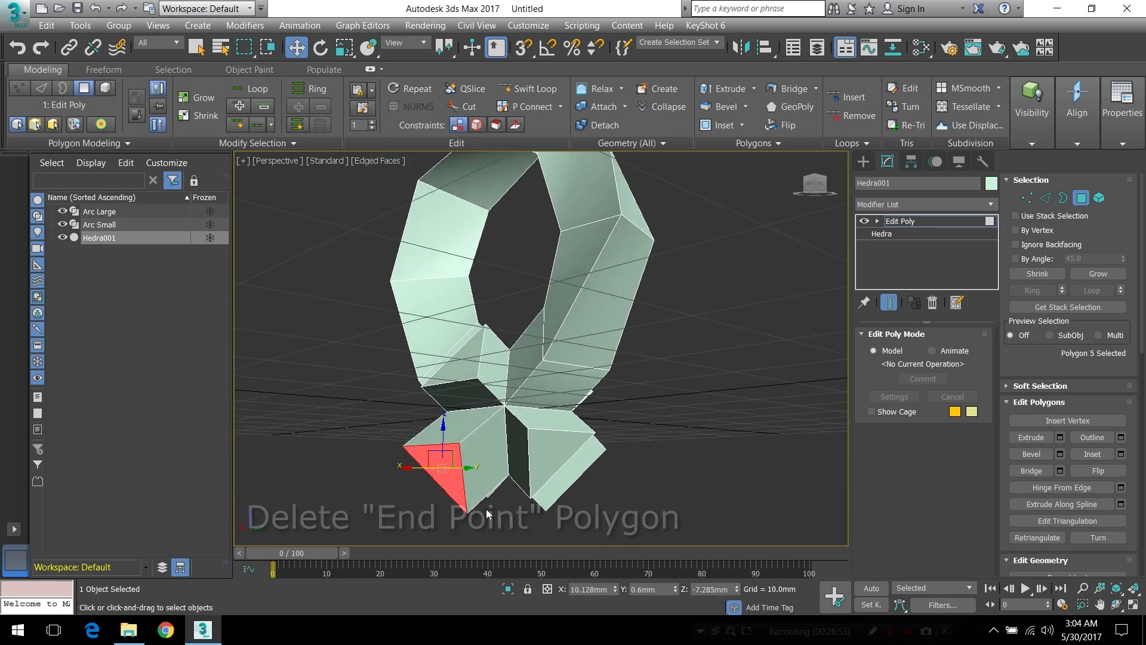
pyautogui.click(753, 145)
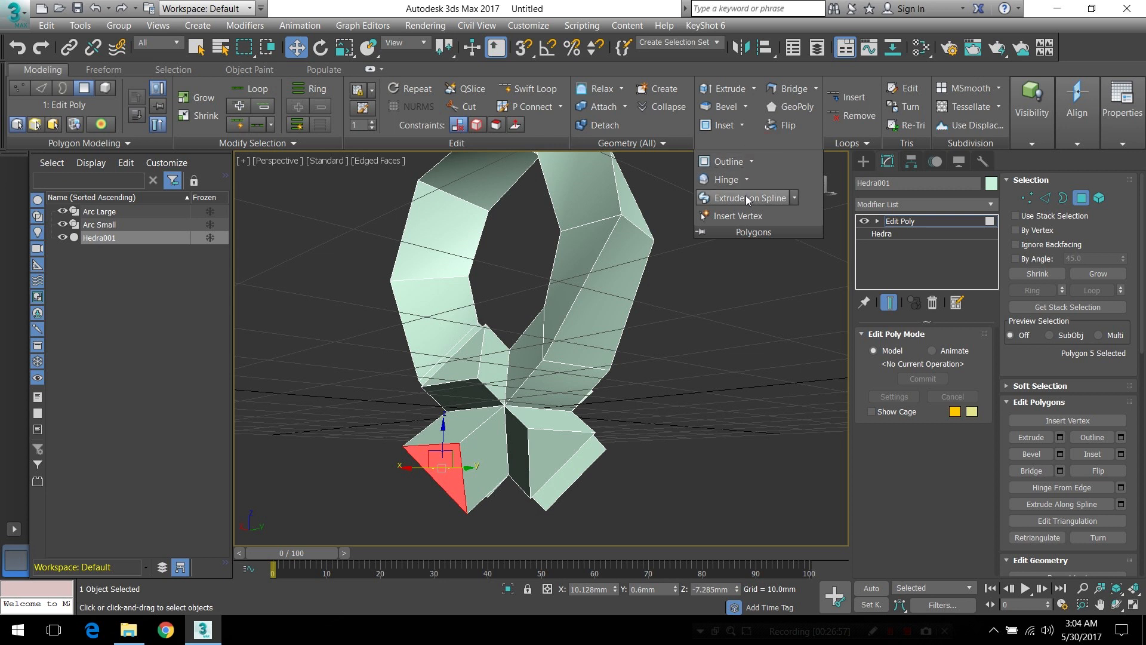
pyautogui.keyDown('shift'); pyautogui.click(743, 197); pyautogui.keyUp('shift')
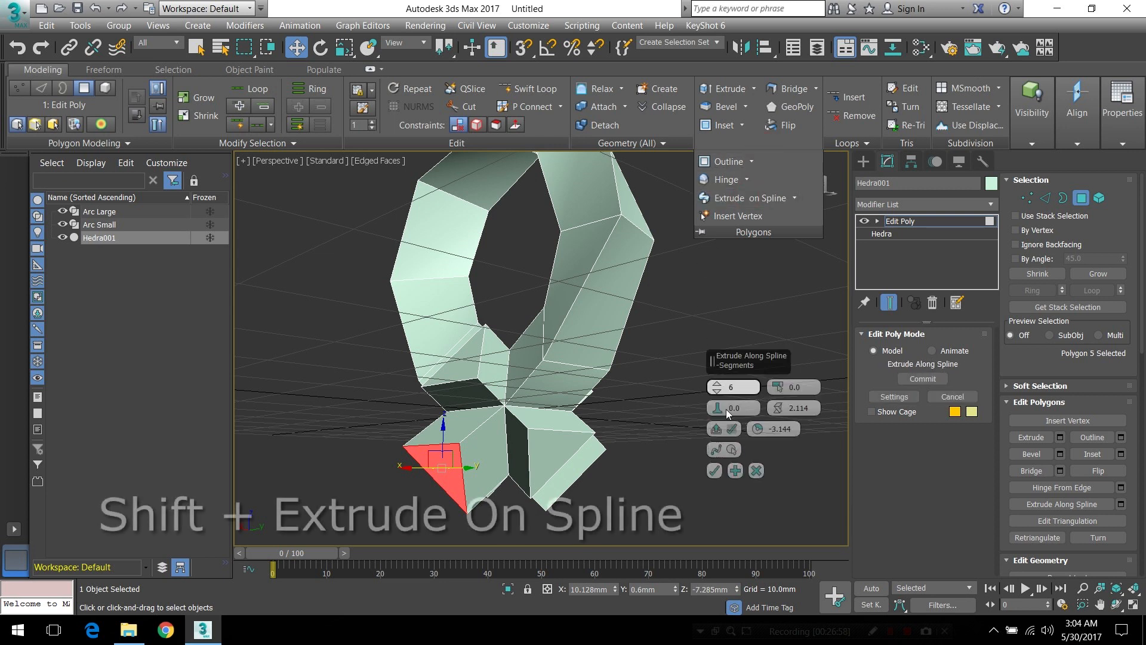
pyautogui.click(729, 450)
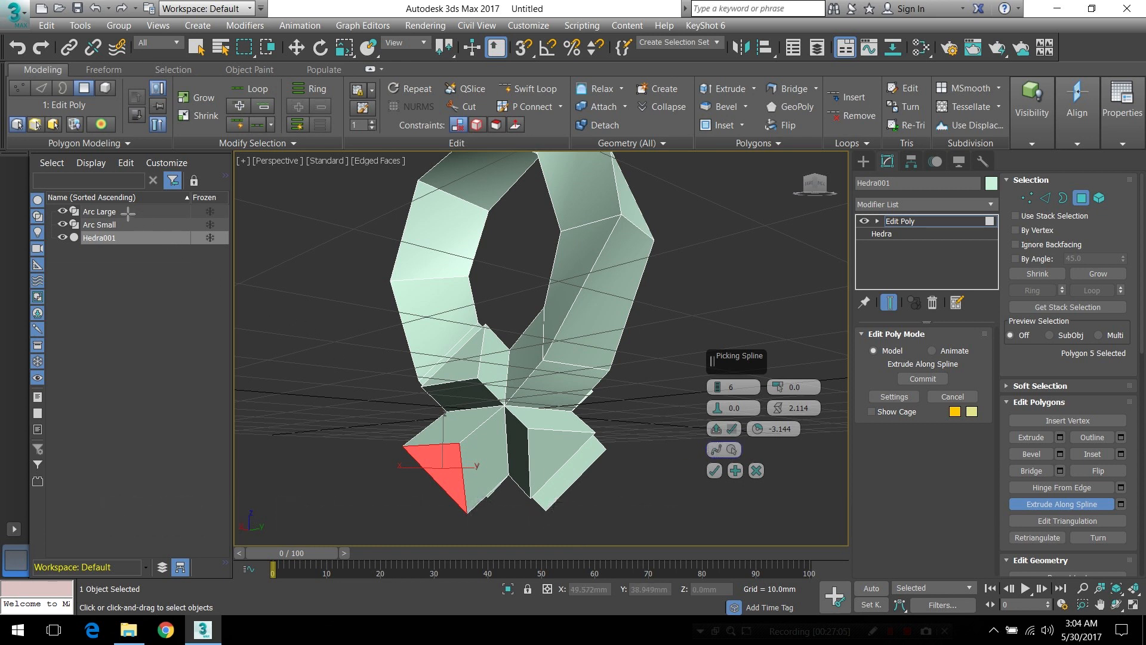
pyautogui.click(99, 211)
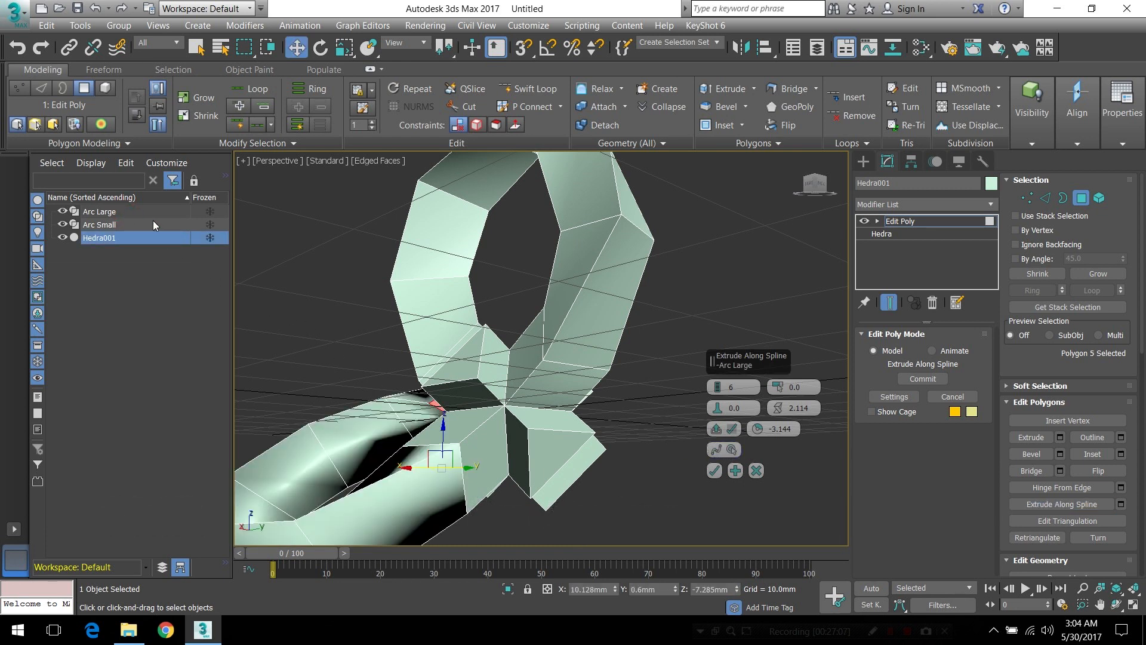
# Set the extrusion's rotation to -4.709 to align its end with the opened lower arm, and commit the extrusion
pyautogui.keyDown('alt'); pyautogui.moveTo(664, 402); pyautogui.dragTo(523, 402, button='middle'); pyautogui.keyUp('alt')
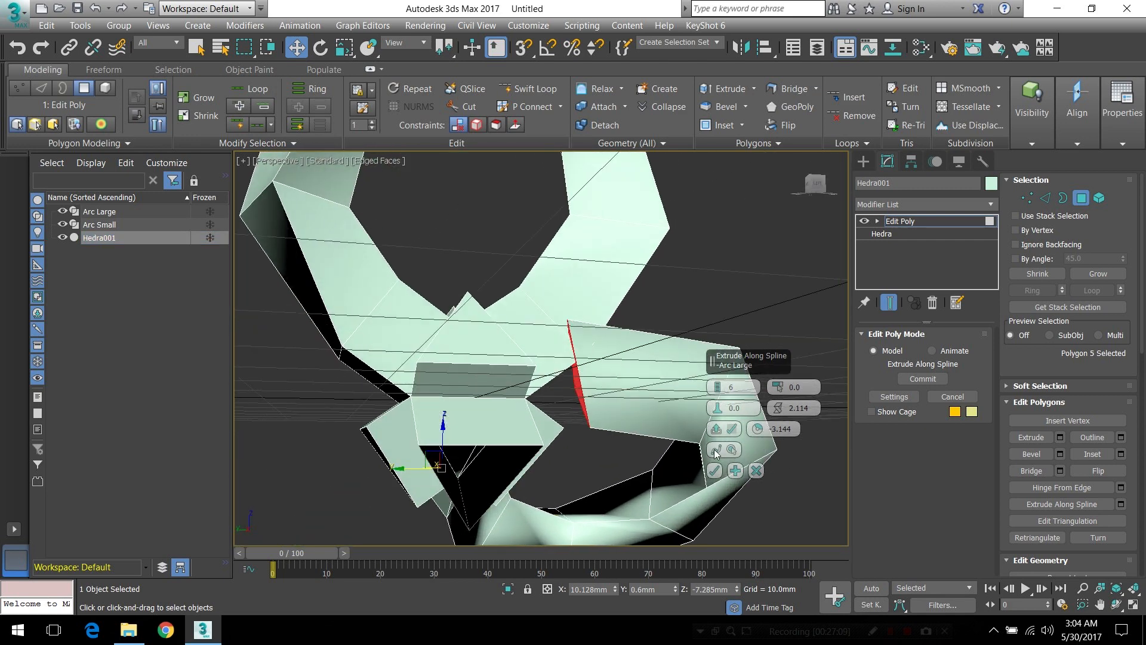
pyautogui.moveTo(759, 432); pyautogui.dragTo(760, 449)
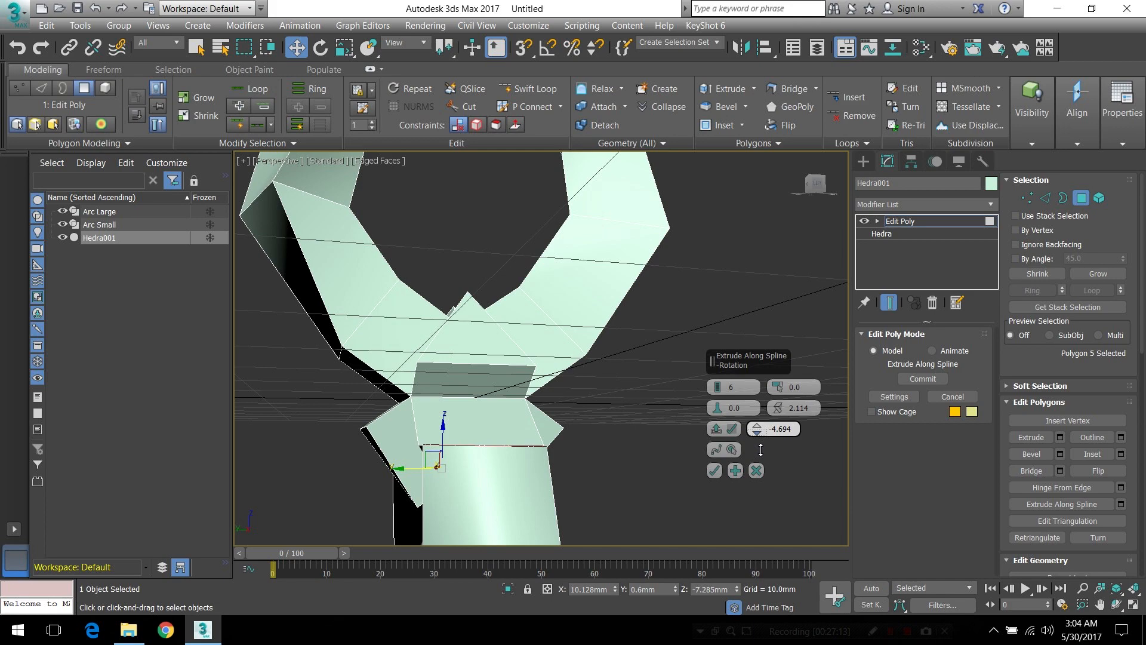
pyautogui.keyDown('alt'); pyautogui.moveTo(596, 429); pyautogui.dragTo(468, 411, button='middle'); pyautogui.keyUp('alt')
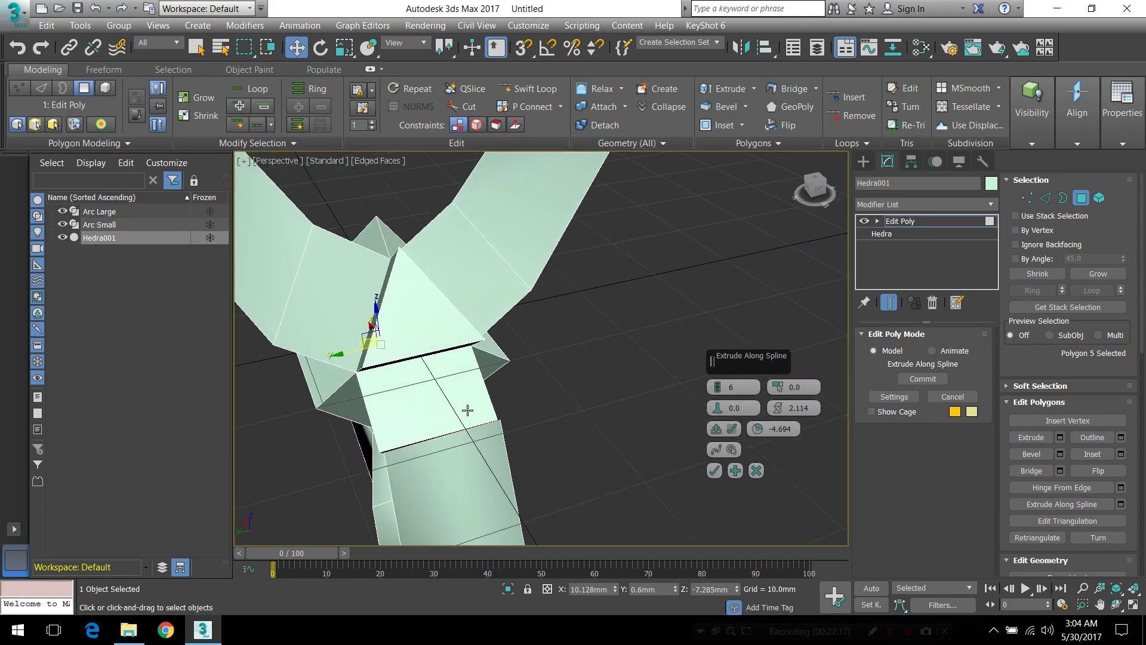
pyautogui.click(757, 435)
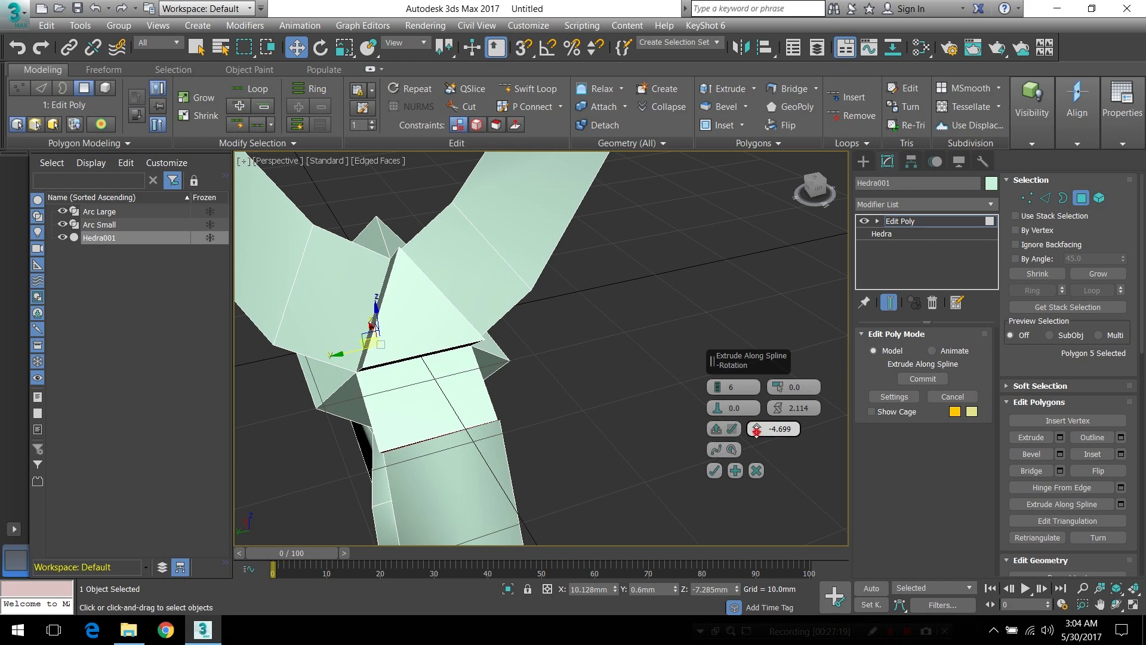
pyautogui.keyDown('alt'); pyautogui.moveTo(499, 444); pyautogui.dragTo(569, 384, button='middle'); pyautogui.keyUp('alt')
pyautogui.moveTo(551, 435); pyautogui.dragTo(567, 357, button='middle')
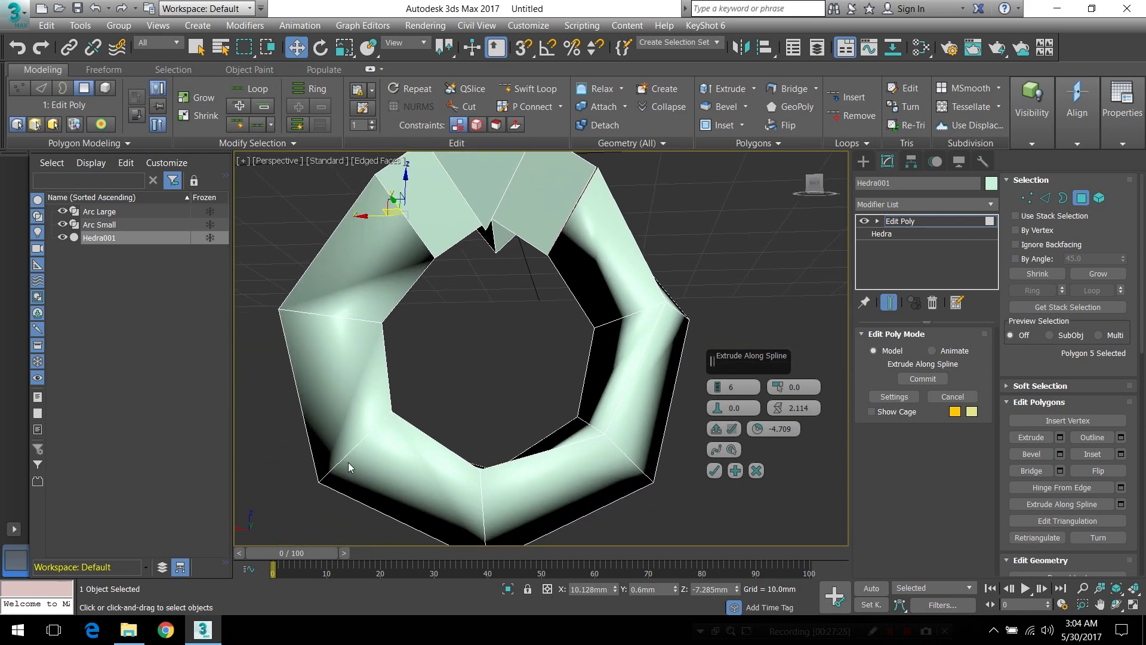
pyautogui.keyDown('alt'); pyautogui.moveTo(620, 296); pyautogui.dragTo(556, 310, button='middle'); pyautogui.keyUp('alt')
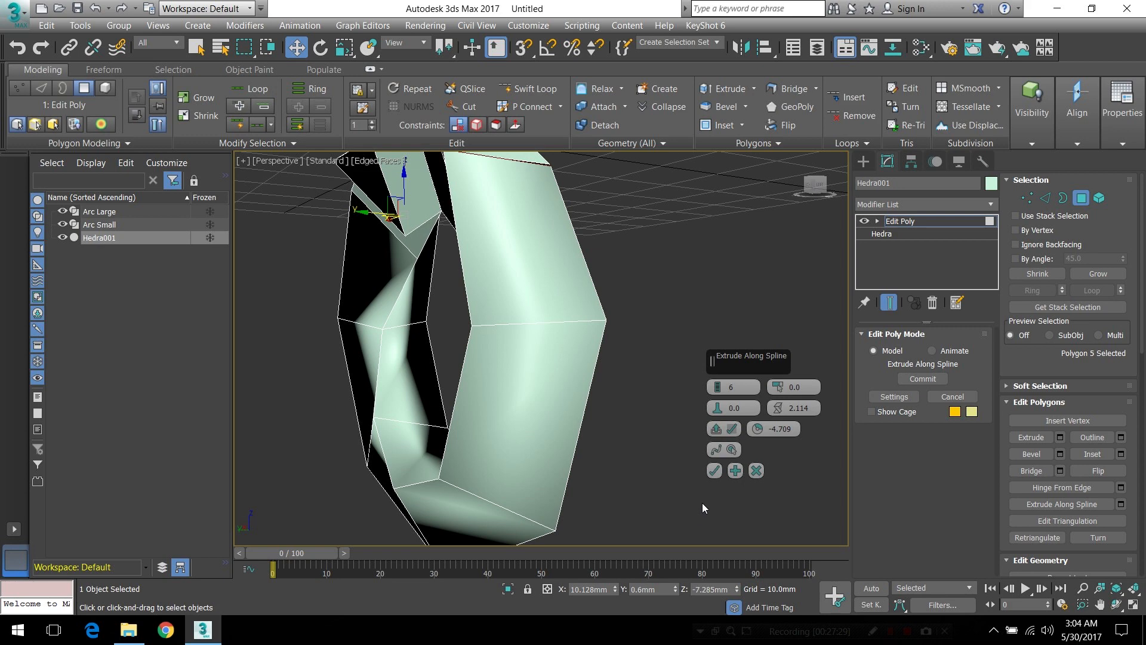
pyautogui.click(714, 470)
# Delete the lower extrusion's end polygon and select both open borders at the seam in border mode
pyautogui.keyDown('alt'); pyautogui.moveTo(579, 303); pyautogui.dragTo(667, 331, button='middle'); pyautogui.keyUp('alt')
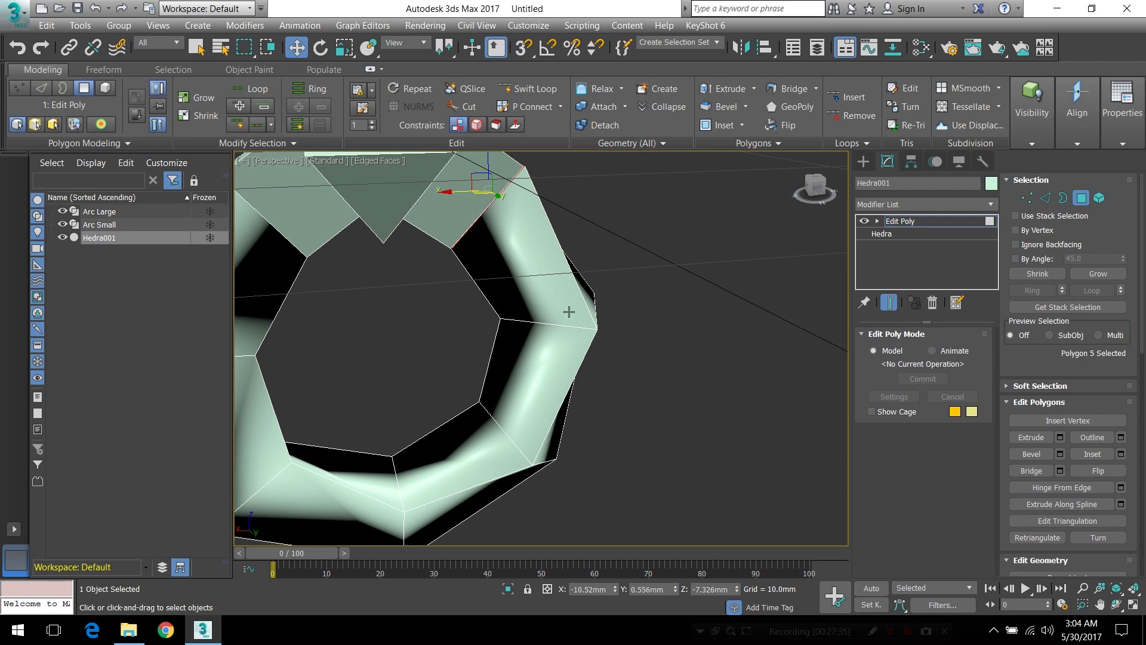
pyautogui.hotkey('ctrl', 'd')
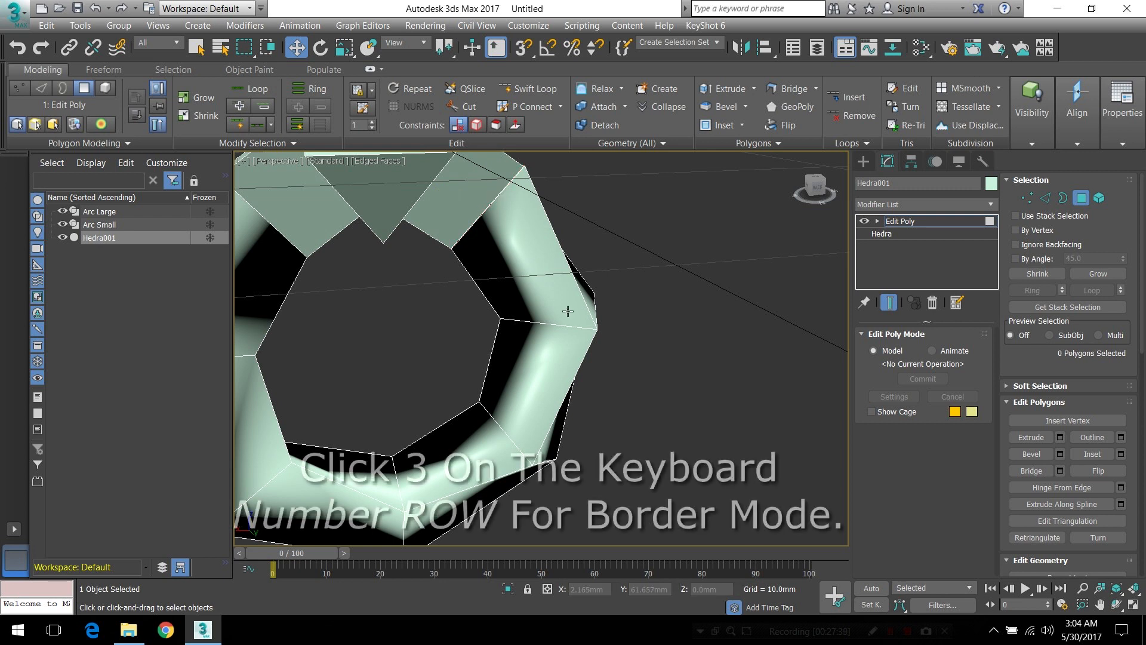
pyautogui.press('3')
pyautogui.moveTo(540, 260); pyautogui.dragTo(568, 328, button='middle')
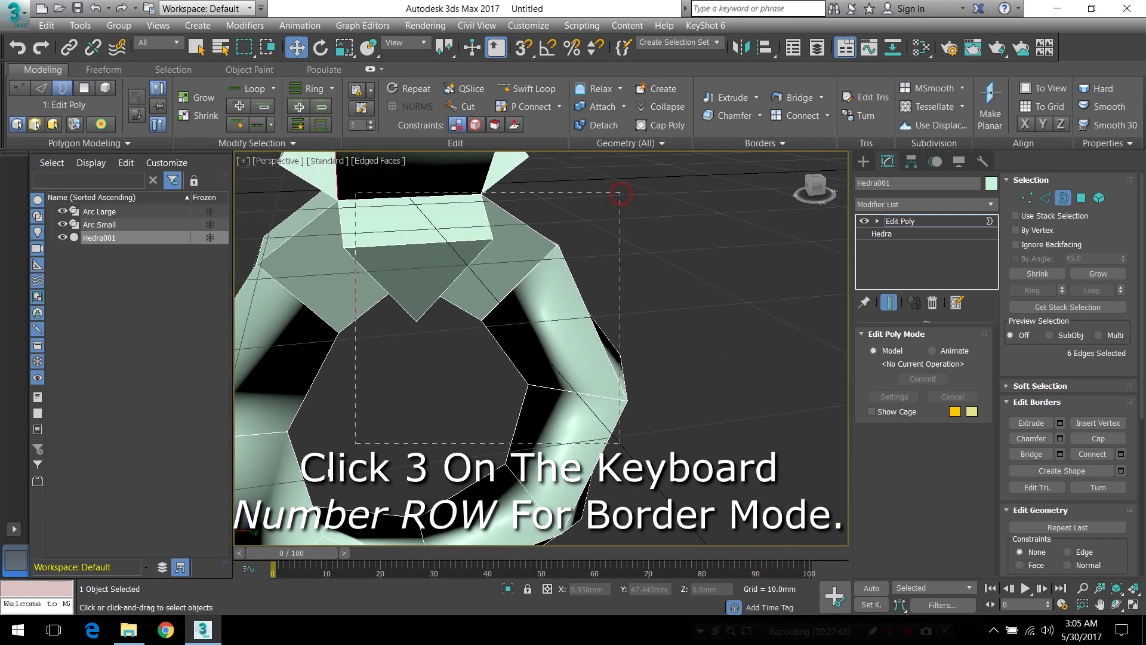
pyautogui.click(596, 342)
pyautogui.keyDown('alt'); pyautogui.moveTo(601, 357); pyautogui.dragTo(565, 342, button='middle'); pyautogui.keyUp('alt')
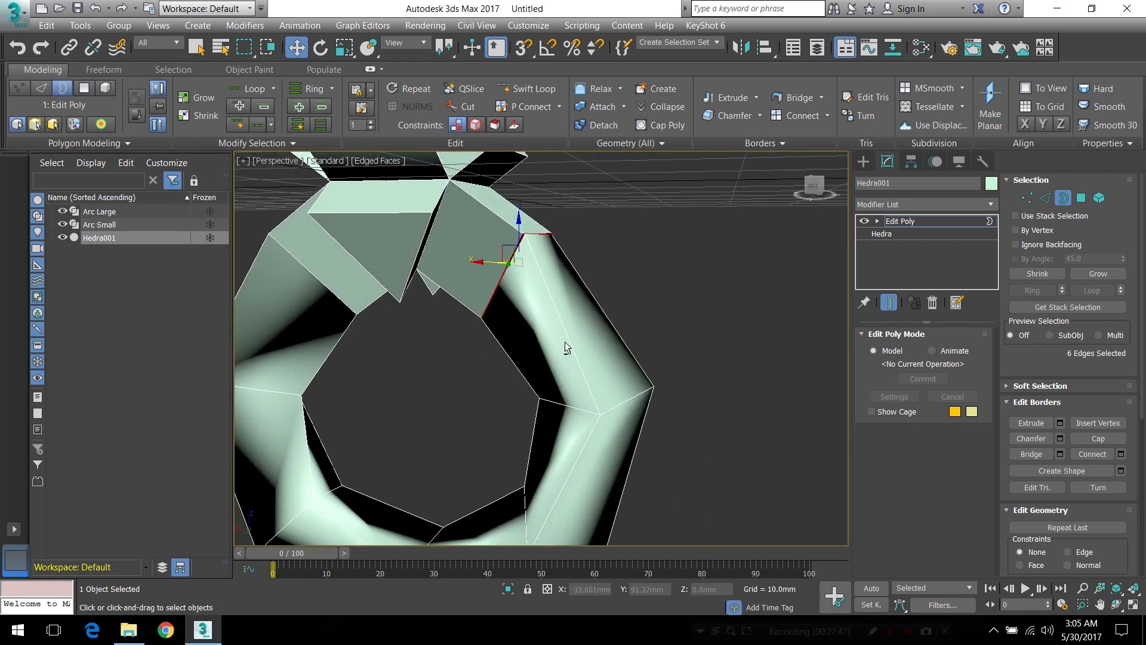
# Switch the border selection to vertices and weld them with a threshold of 0.614 mm
pyautogui.click(1026, 197)
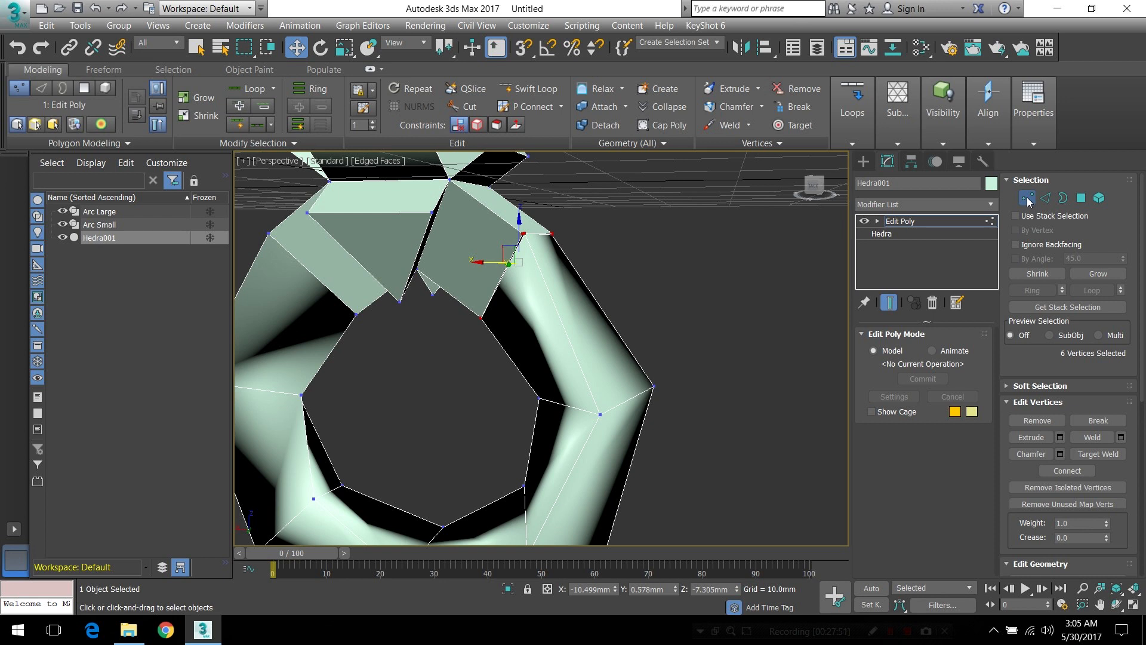
pyautogui.click(728, 125)
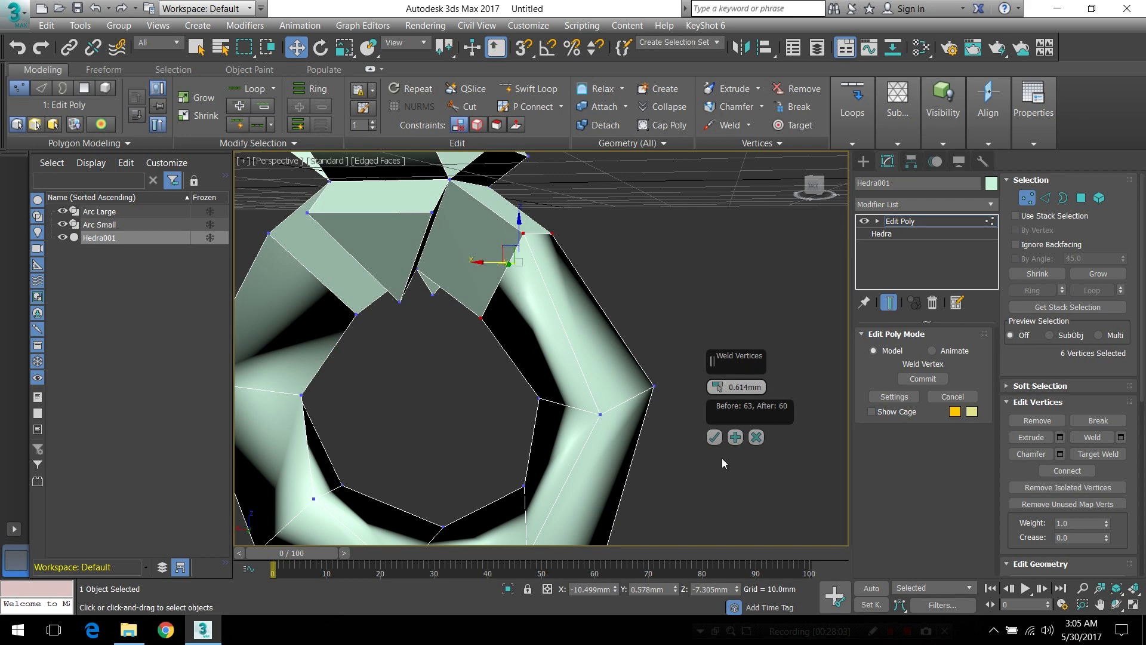
pyautogui.click(715, 438)
# Apply Smooth 30 to clean up the shading of the lower ring
pyautogui.keyDown('alt'); pyautogui.moveTo(597, 303); pyautogui.dragTo(622, 344, button='middle'); pyautogui.keyUp('alt')
pyautogui.scroll(-4, 628, 304)
pyautogui.keyDown('alt'); pyautogui.moveTo(510, 275); pyautogui.dragTo(509, 342, button='middle'); pyautogui.keyUp('alt')
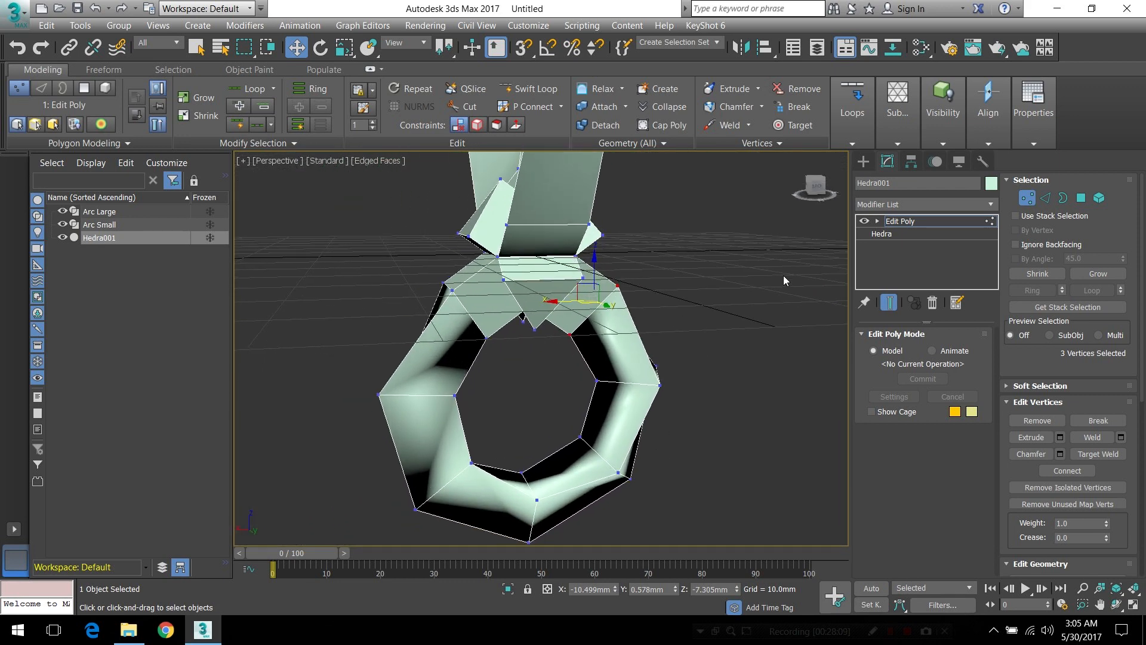
pyautogui.click(1033, 108)
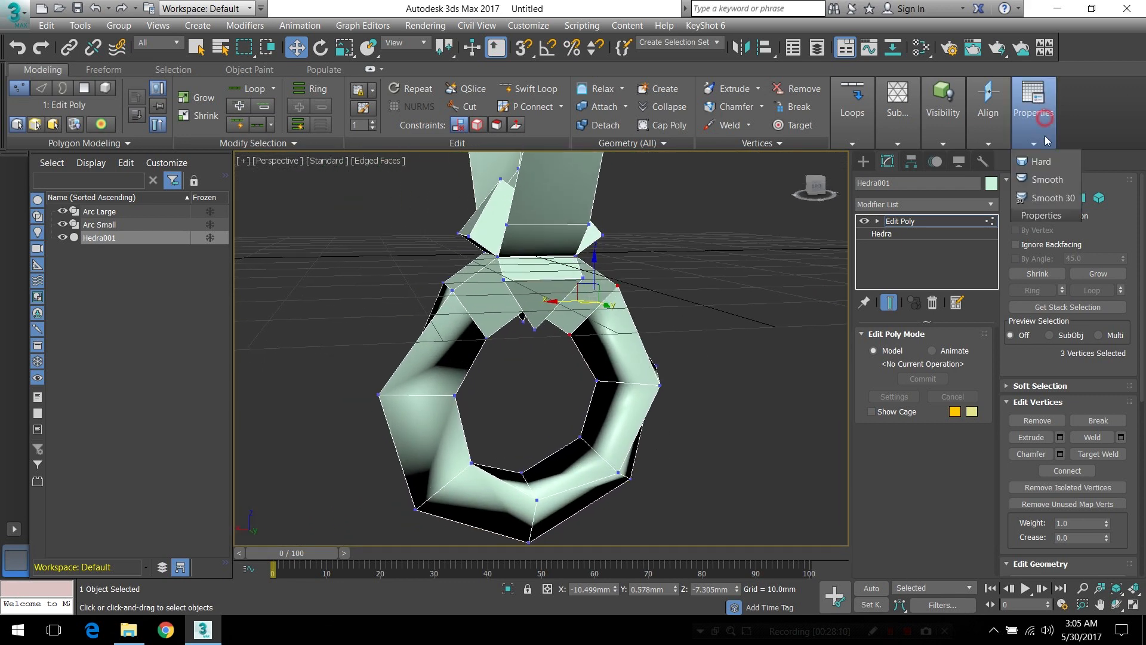
pyautogui.click(1041, 197)
# Delete the end polygon of one remaining short upper arm of the hedra in polygon mode
pyautogui.keyDown('alt'); pyautogui.moveTo(538, 334); pyautogui.dragTo(552, 292, button='middle'); pyautogui.keyUp('alt')
pyautogui.scroll(-3, 568, 329)
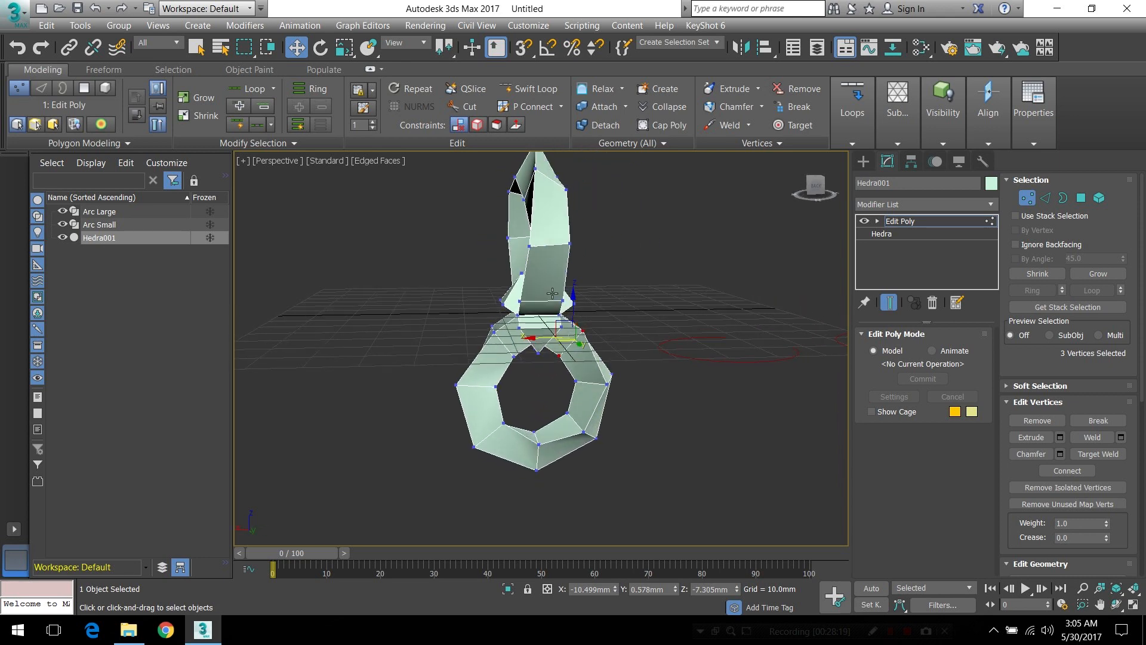
pyautogui.click(1081, 197)
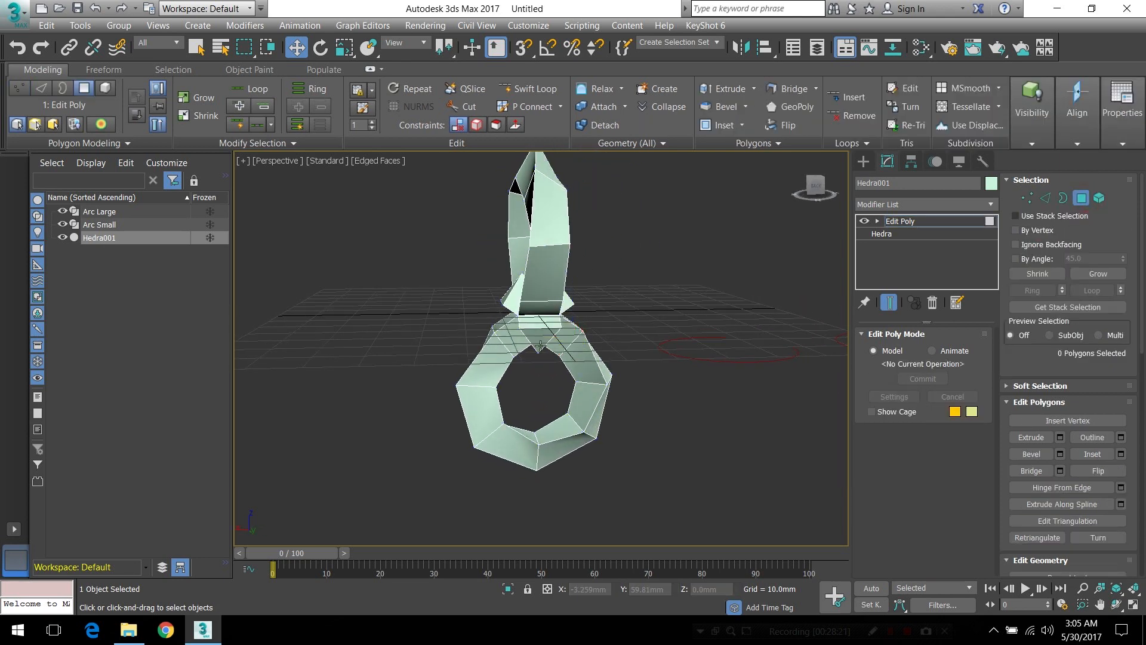
pyautogui.keyDown('alt'); pyautogui.moveTo(558, 307); pyautogui.dragTo(768, 288, button='middle'); pyautogui.keyUp('alt')
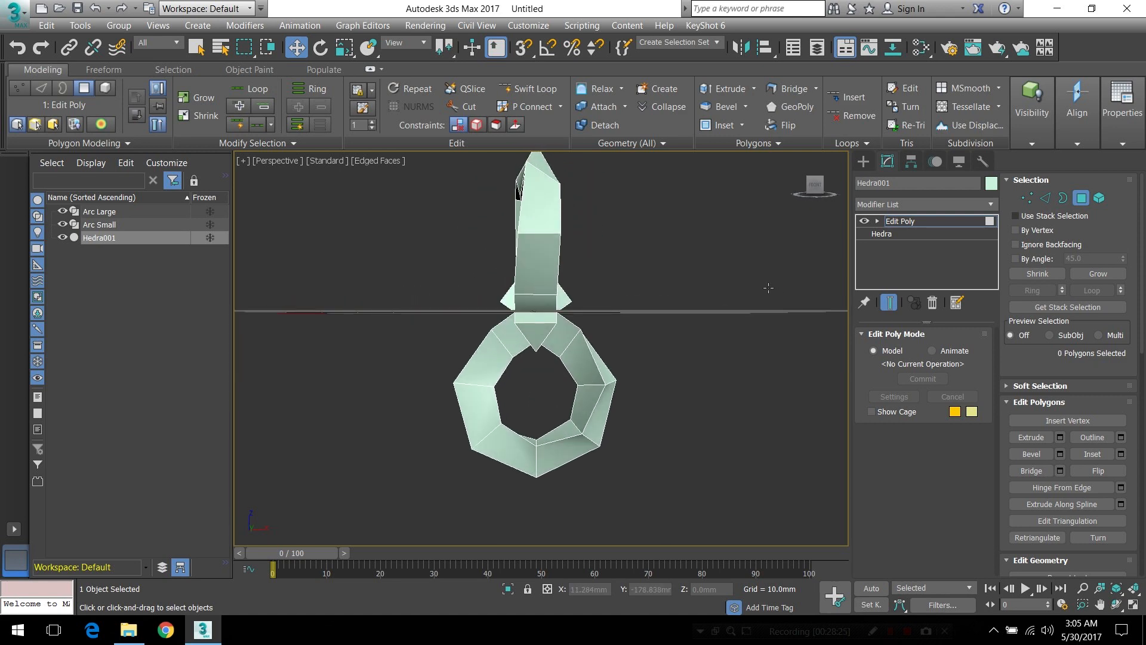
pyautogui.keyDown('alt'); pyautogui.moveTo(611, 286); pyautogui.dragTo(546, 295, button='middle'); pyautogui.keyUp('alt')
pyautogui.scroll(3, 545, 293)
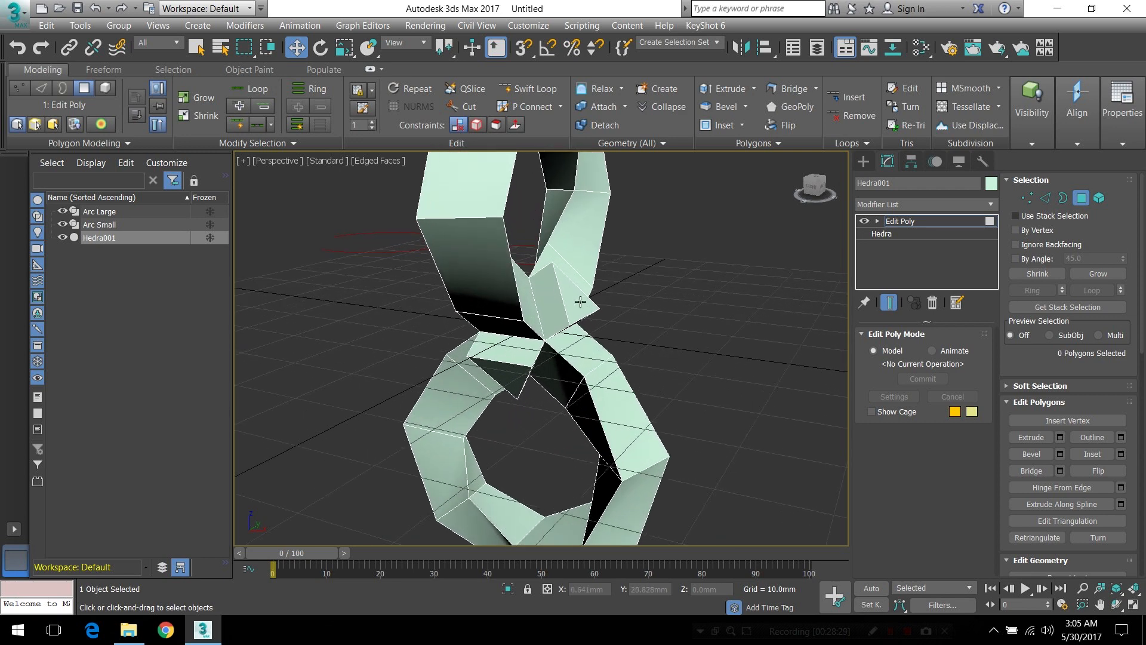
pyautogui.click(572, 294)
pyautogui.click(567, 372)
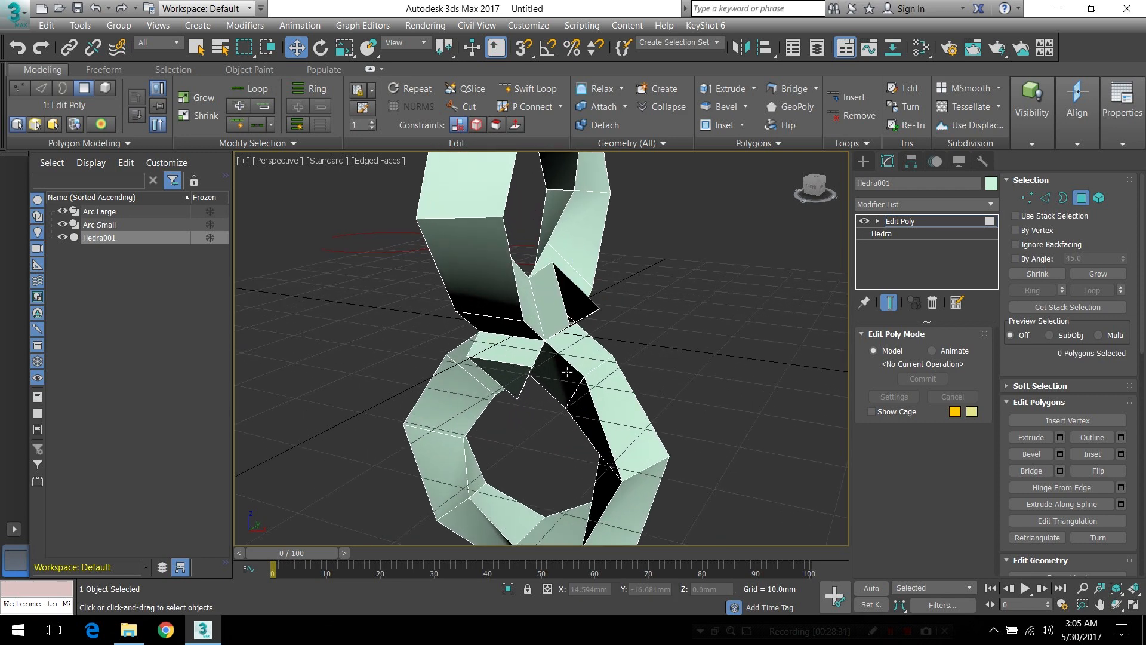
# Extrude the end polygon of the opposite short upper arm along the Arc Small spline with a rotation of -4.709
pyautogui.keyDown('alt'); pyautogui.moveTo(529, 314); pyautogui.dragTo(549, 300, button='middle'); pyautogui.keyUp('alt')
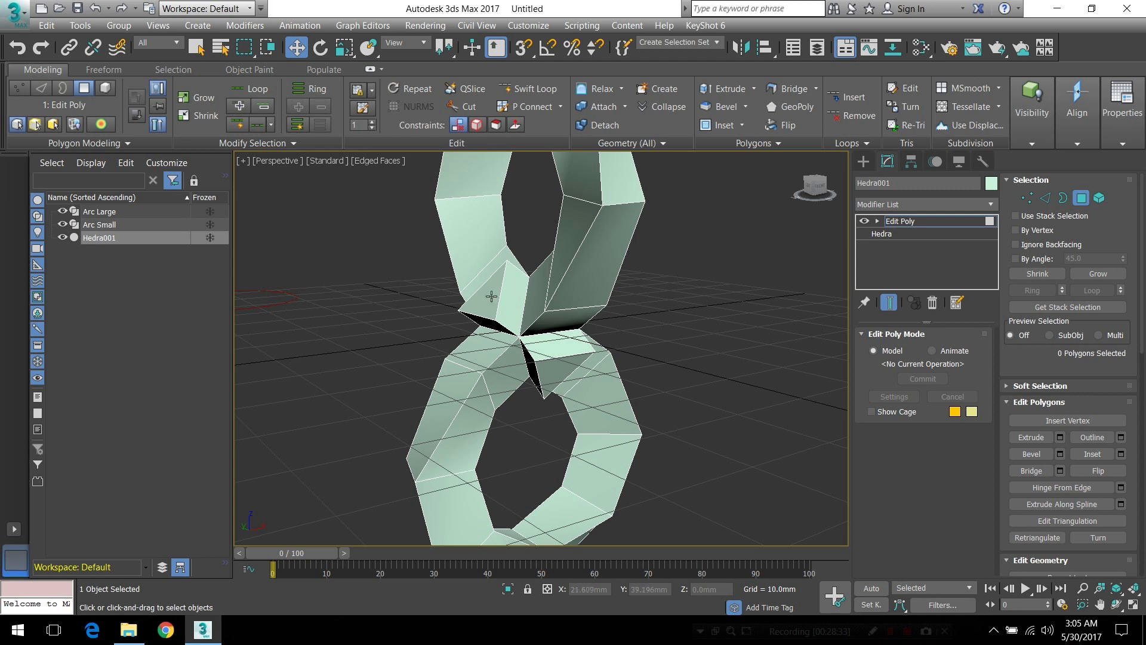
pyautogui.click(476, 302)
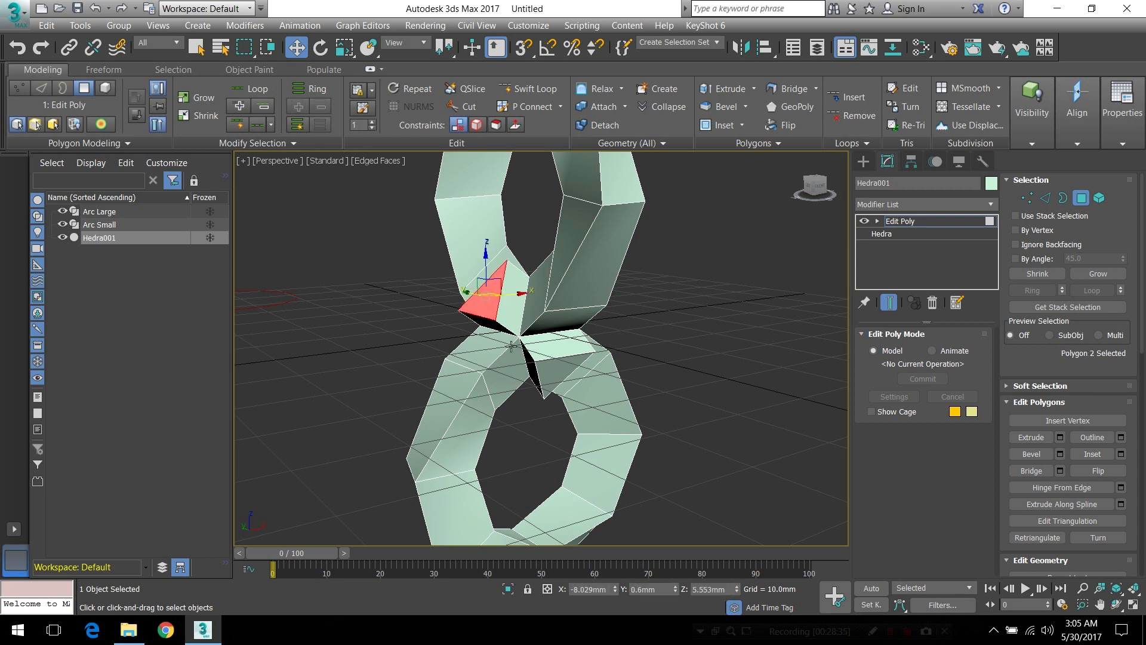
pyautogui.click(776, 143)
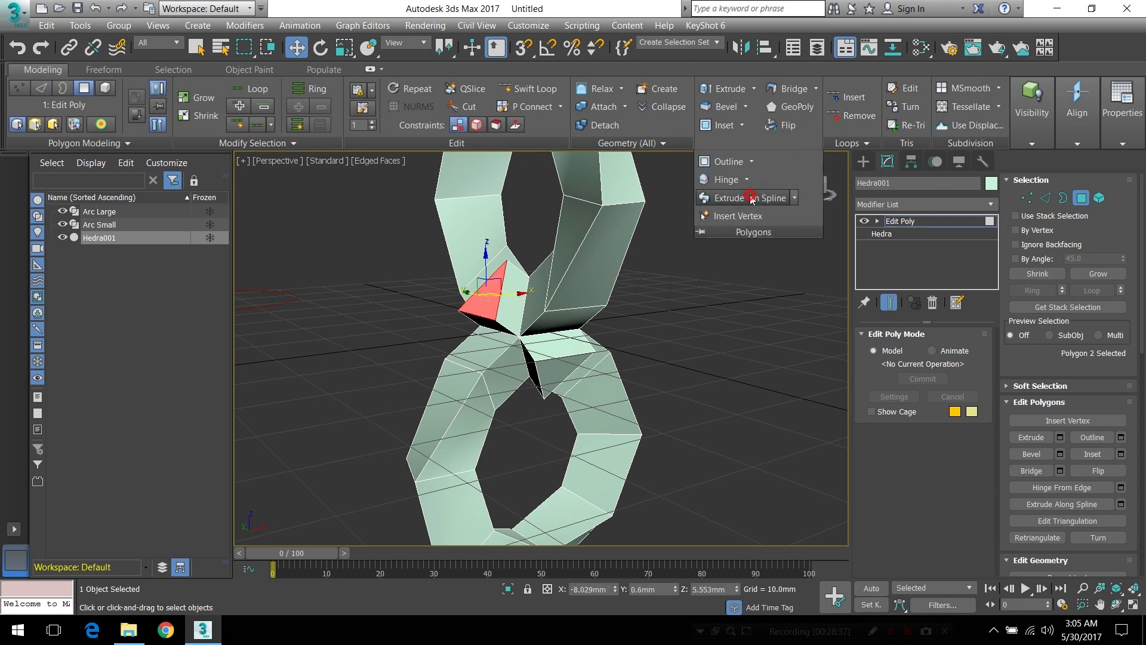
pyautogui.click(795, 197)
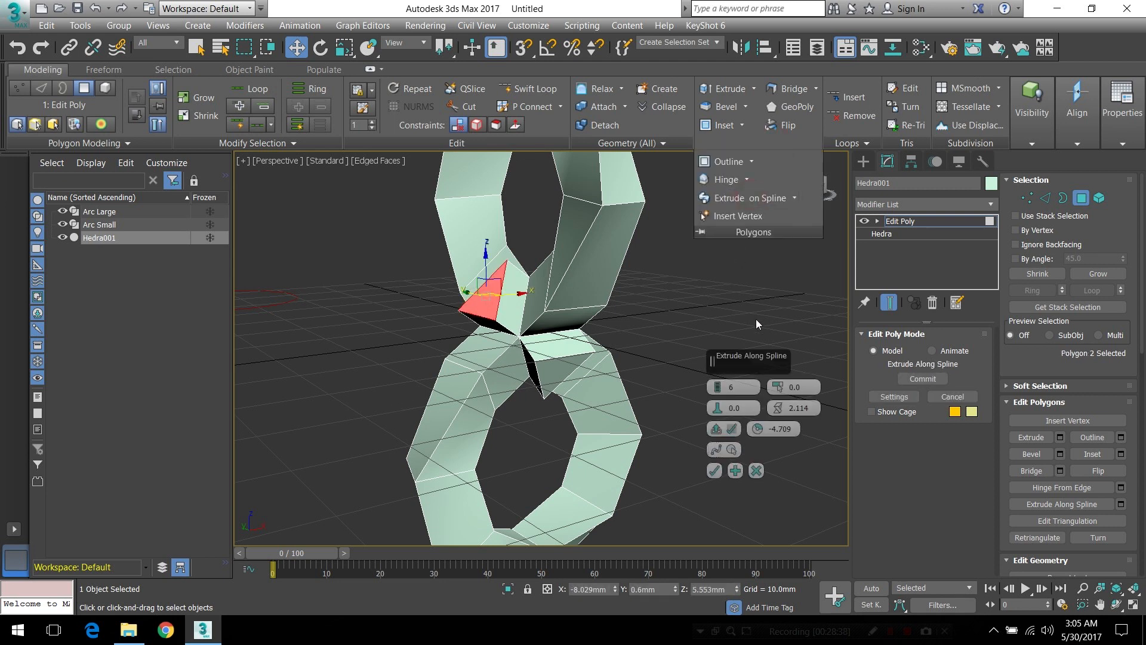
pyautogui.click(733, 451)
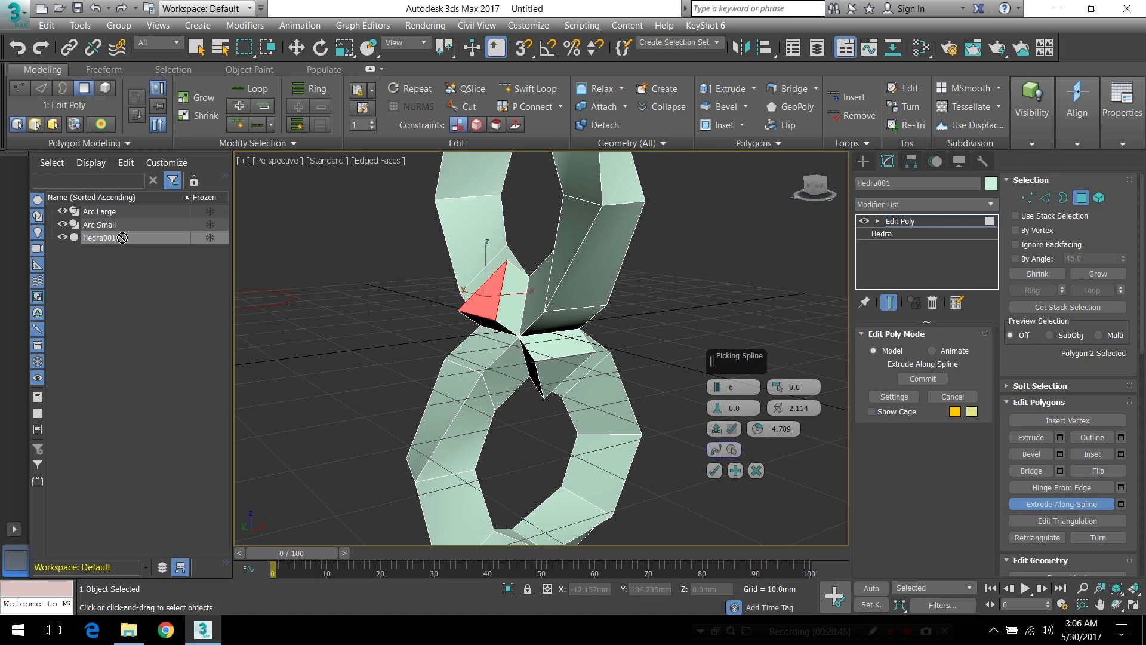
pyautogui.click(107, 225)
pyautogui.keyDown('alt'); pyautogui.moveTo(675, 289); pyautogui.dragTo(608, 313, button='middle'); pyautogui.keyUp('alt')
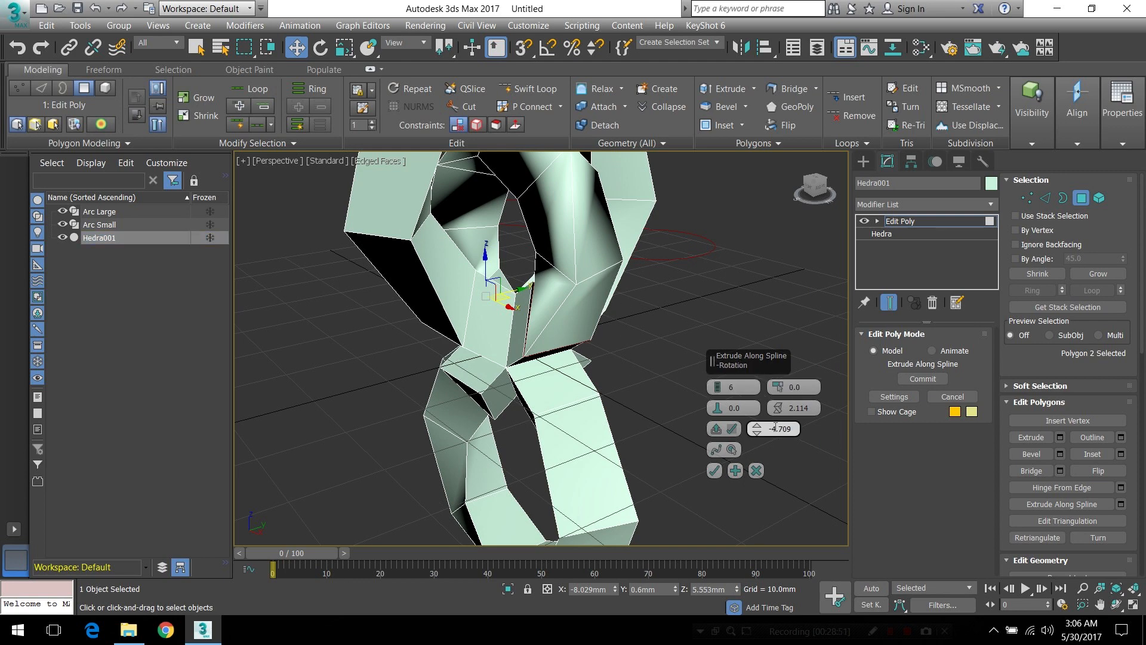
pyautogui.scroll(5, 529, 321)
pyautogui.keyDown('alt'); pyautogui.moveTo(529, 321); pyautogui.dragTo(565, 325, button='middle'); pyautogui.keyUp('alt')
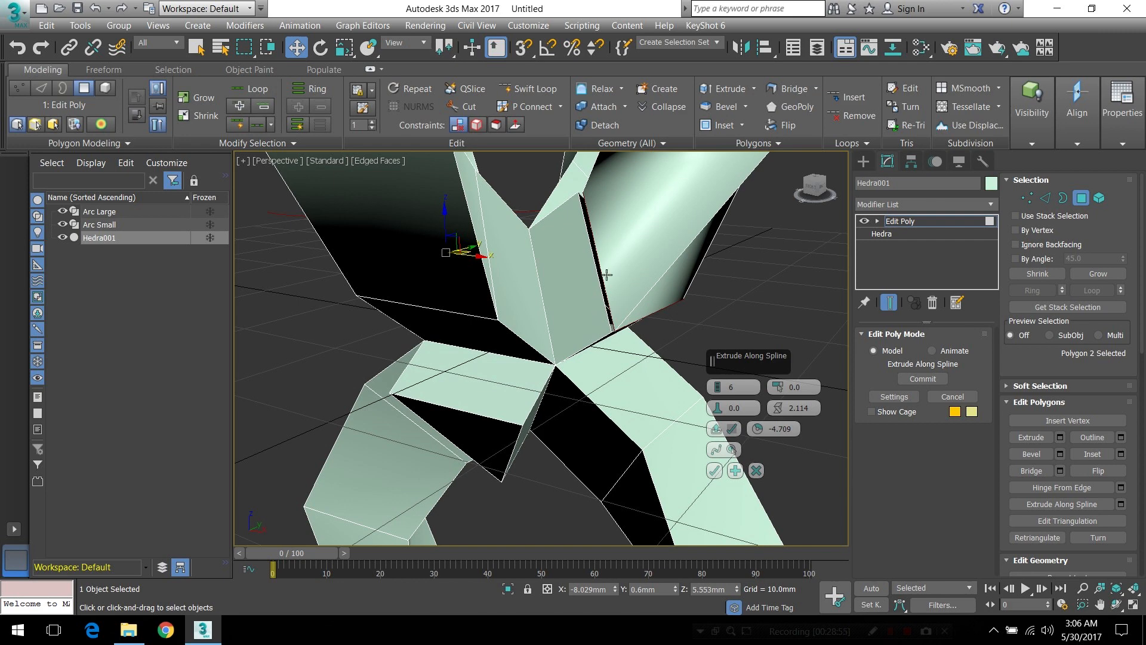
pyautogui.keyDown('alt'); pyautogui.moveTo(600, 266); pyautogui.dragTo(554, 252, button='middle'); pyautogui.keyUp('alt')
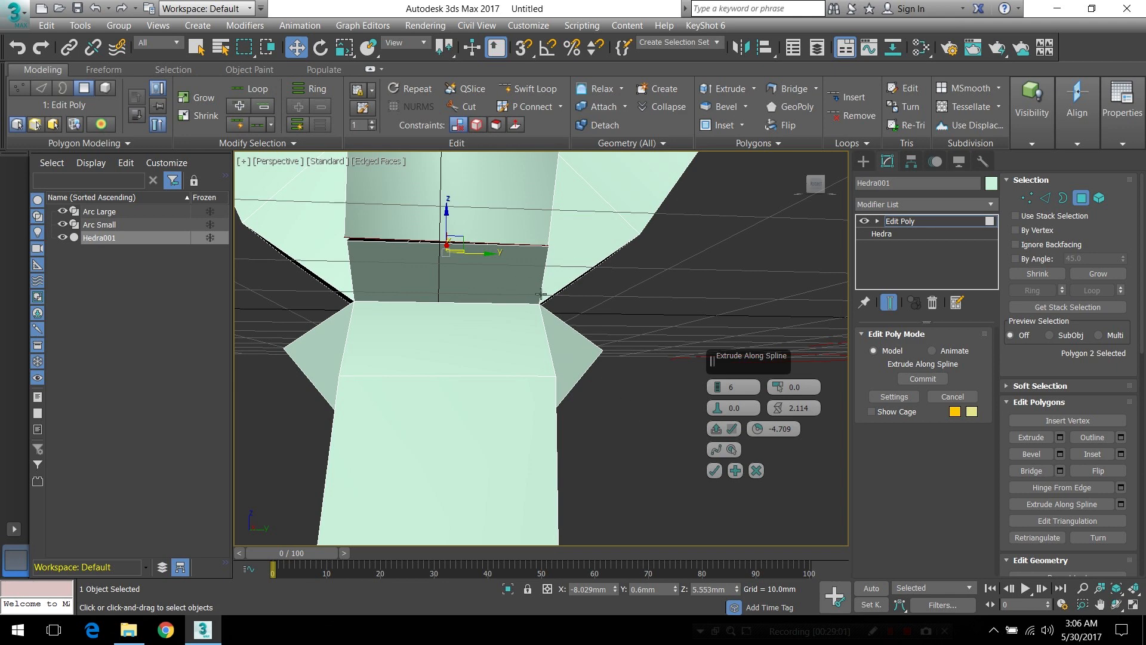
pyautogui.keyDown('alt'); pyautogui.moveTo(554, 251); pyautogui.dragTo(621, 453, button='middle'); pyautogui.keyUp('alt')
pyautogui.click(710, 471)
# Delete the end polygon of the Arc Small extrusion where it meets the opened upper arm
pyautogui.keyDown('alt'); pyautogui.moveTo(545, 282); pyautogui.dragTo(559, 383, button='middle'); pyautogui.keyUp('alt')
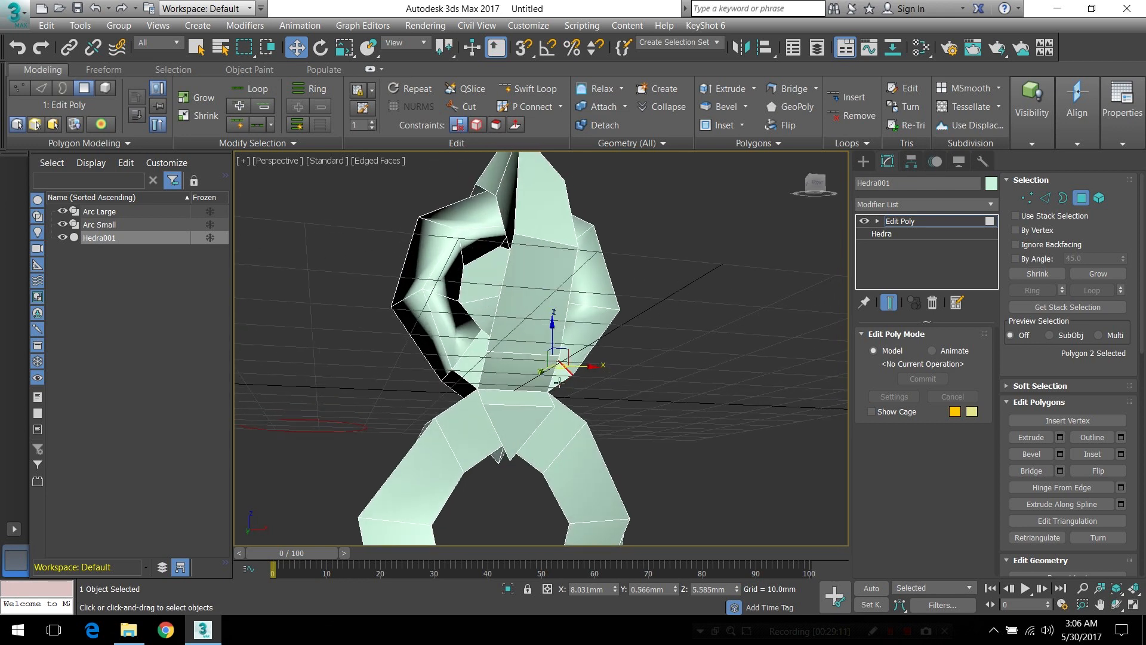
pyautogui.scroll(10, 559, 382)
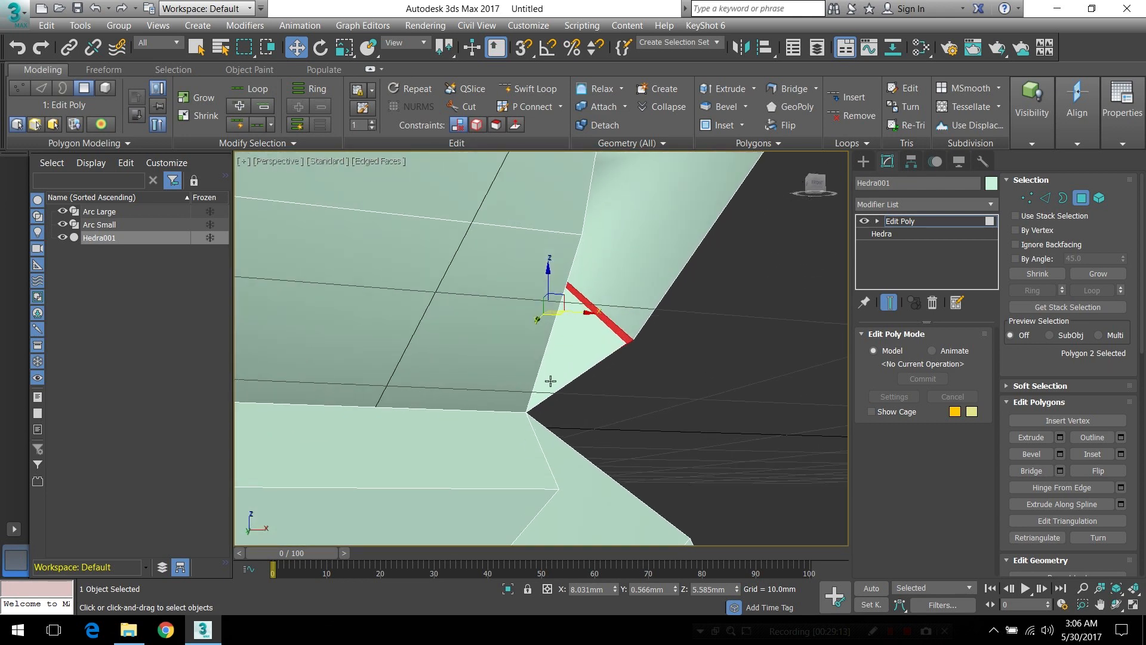
pyautogui.click(550, 380)
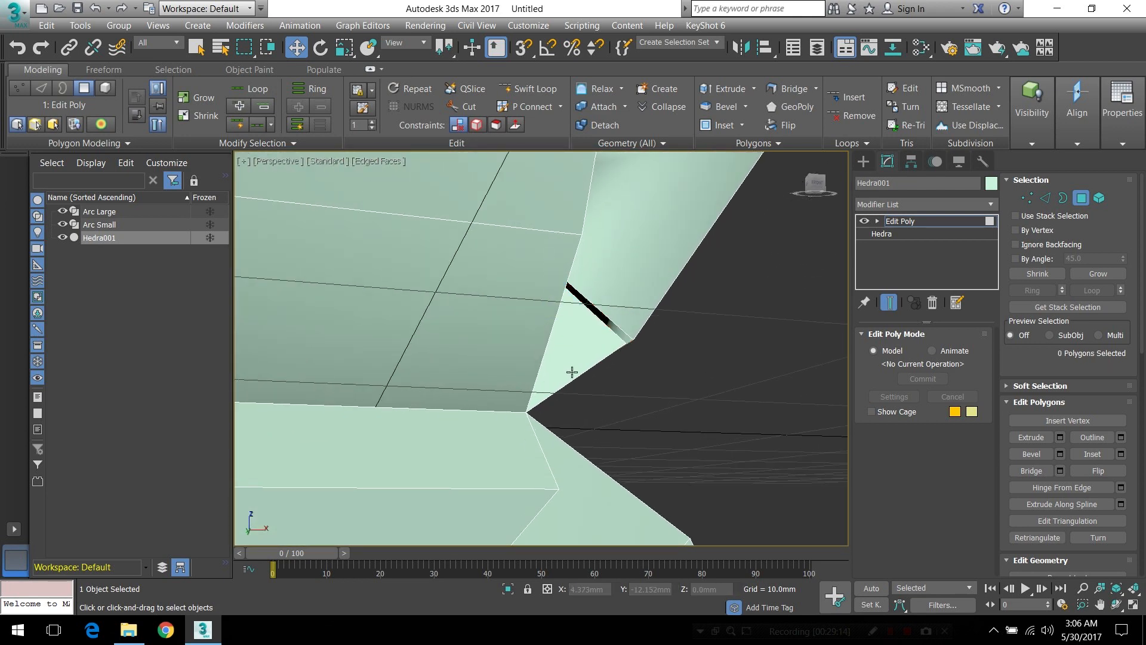
# Select the open border at the upper Arc Small extrusion's joint and weld its vertices to the opened short upper arm
pyautogui.press('3')
pyautogui.click(631, 327)
pyautogui.scroll(-10, 647, 309)
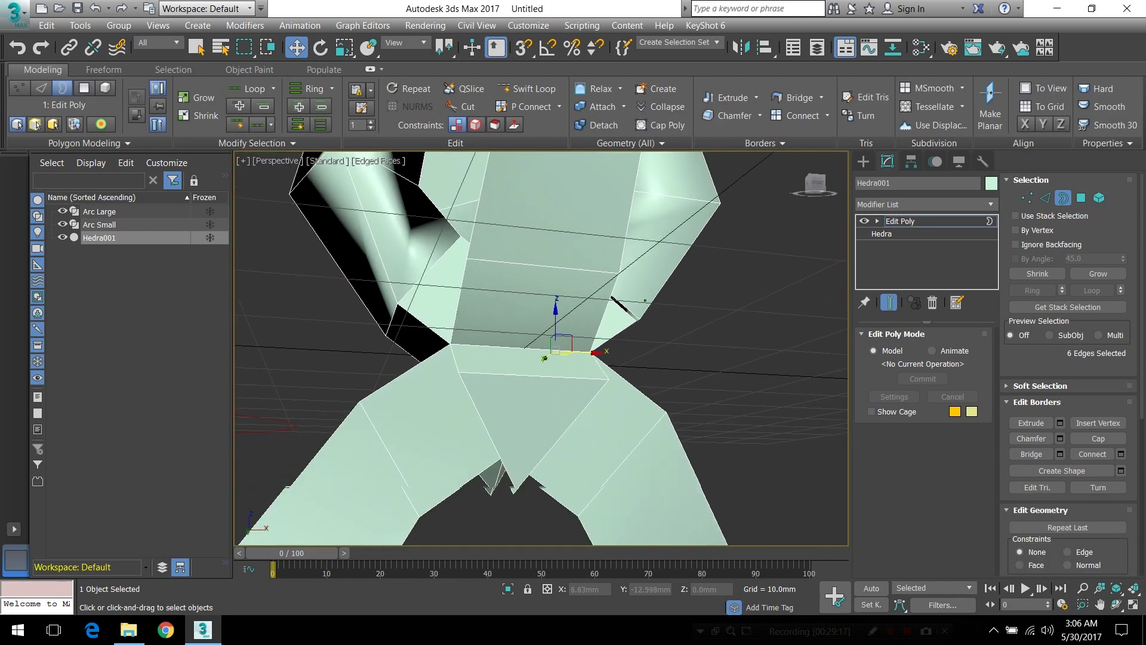
pyautogui.moveTo(488, 178); pyautogui.dragTo(650, 413)
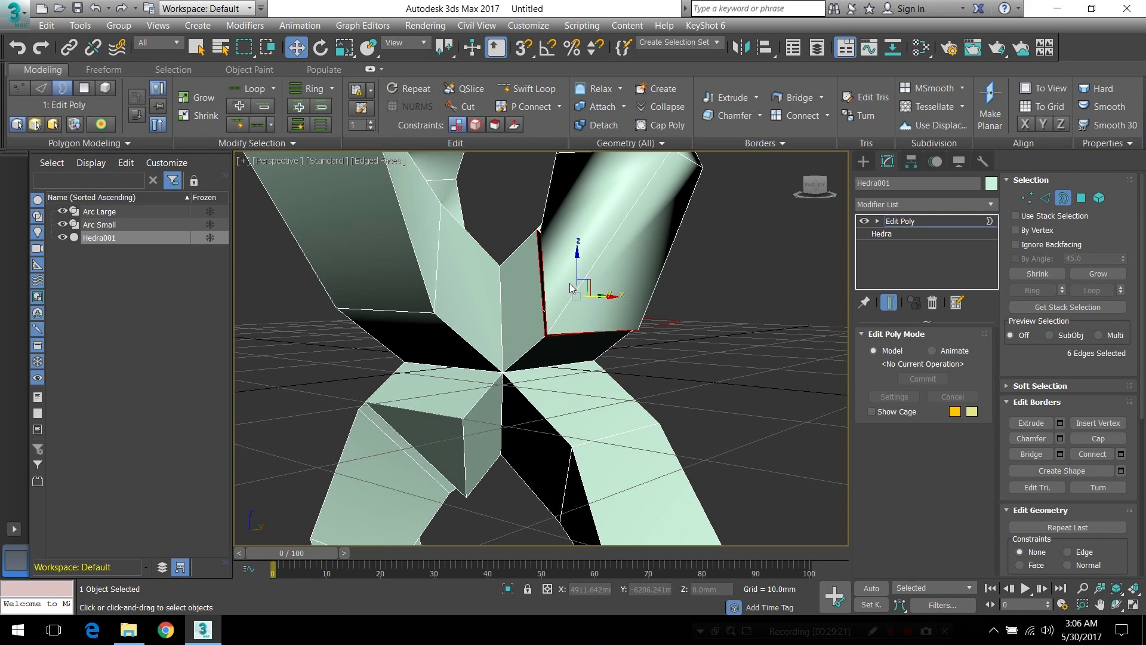
pyautogui.click(1033, 198)
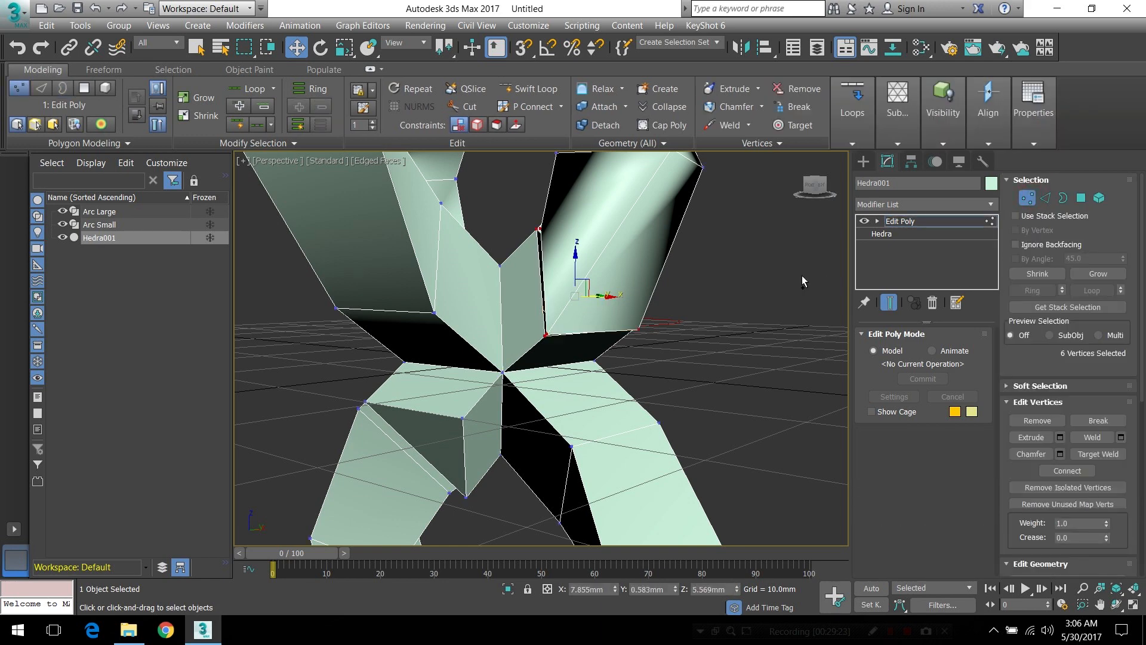
pyautogui.keyDown('shift'); pyautogui.click(730, 125); pyautogui.keyUp('shift')
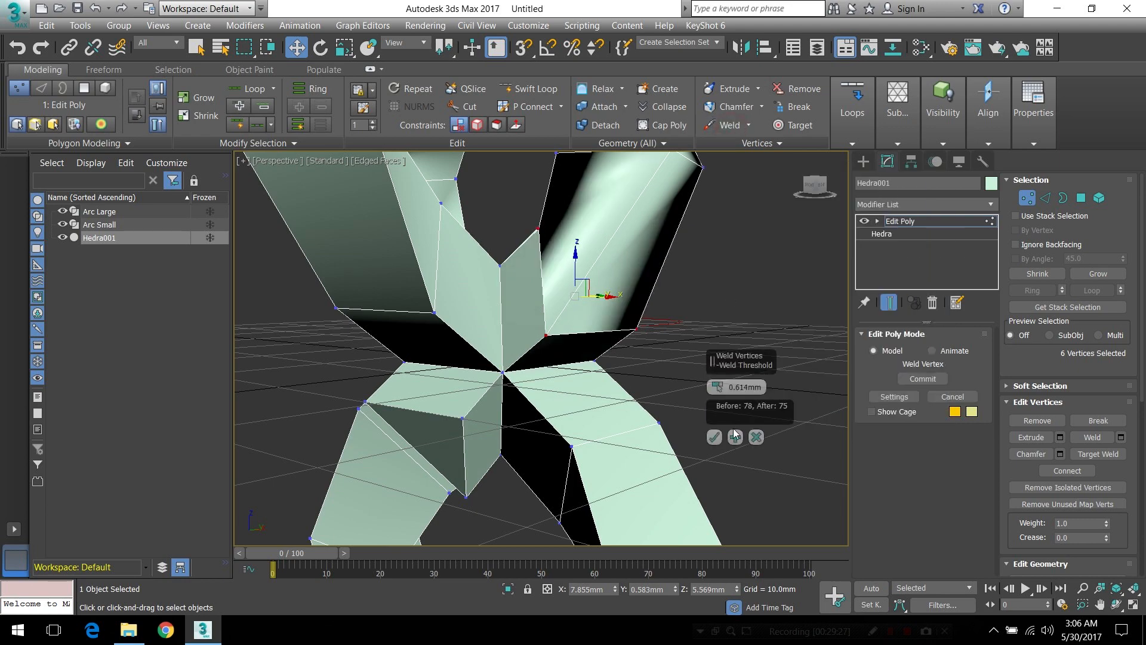
pyautogui.keyDown('alt'); pyautogui.moveTo(543, 398); pyautogui.dragTo(406, 394, button='middle'); pyautogui.keyUp('alt')
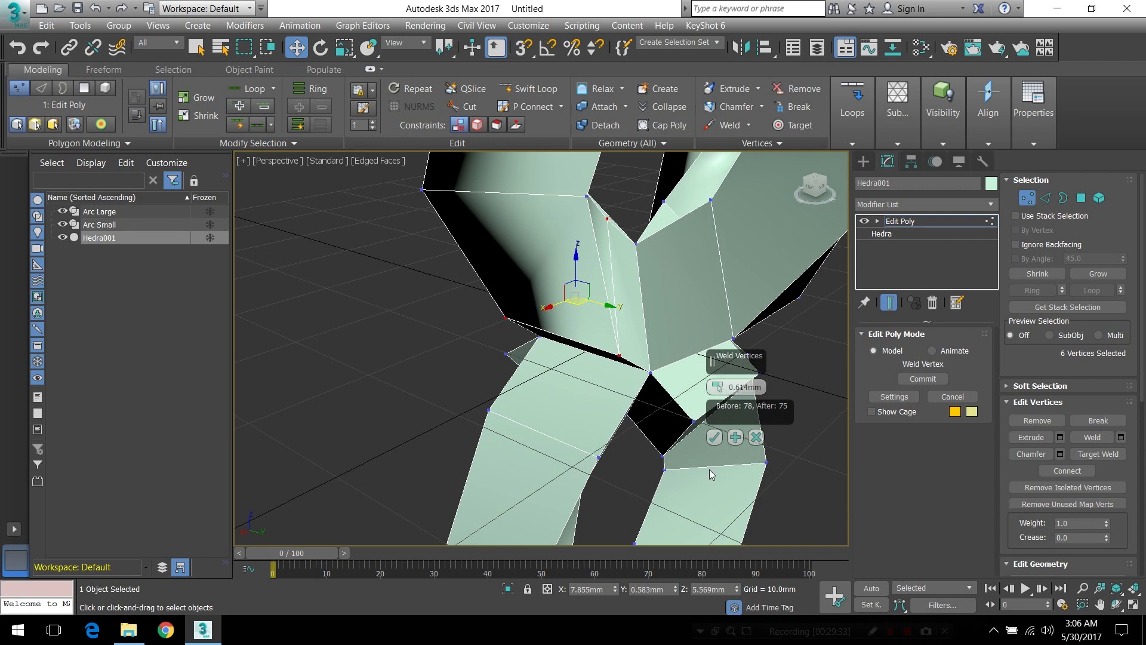
pyautogui.click(714, 438)
# Apply Smooth 30 to clean up the shading of the upper loops
pyautogui.keyDown('alt'); pyautogui.moveTo(582, 394); pyautogui.dragTo(730, 388, button='middle'); pyautogui.keyUp('alt')
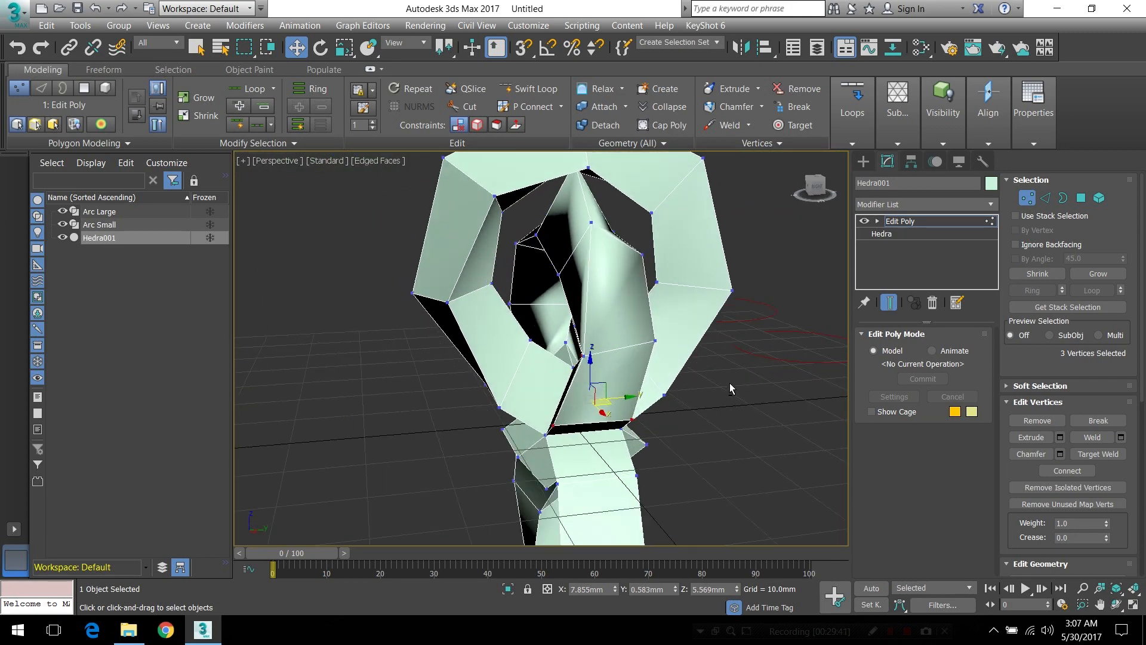
pyautogui.moveTo(1049, 125)
pyautogui.click(1042, 200)
pyautogui.moveTo(529, 410)
pyautogui.keyDown('alt'); pyautogui.mouseDown(button='middle')
pyautogui.moveTo(652, 399)
pyautogui.moveTo(586, 394)
pyautogui.mouseUp(button='middle'); pyautogui.keyUp('alt')
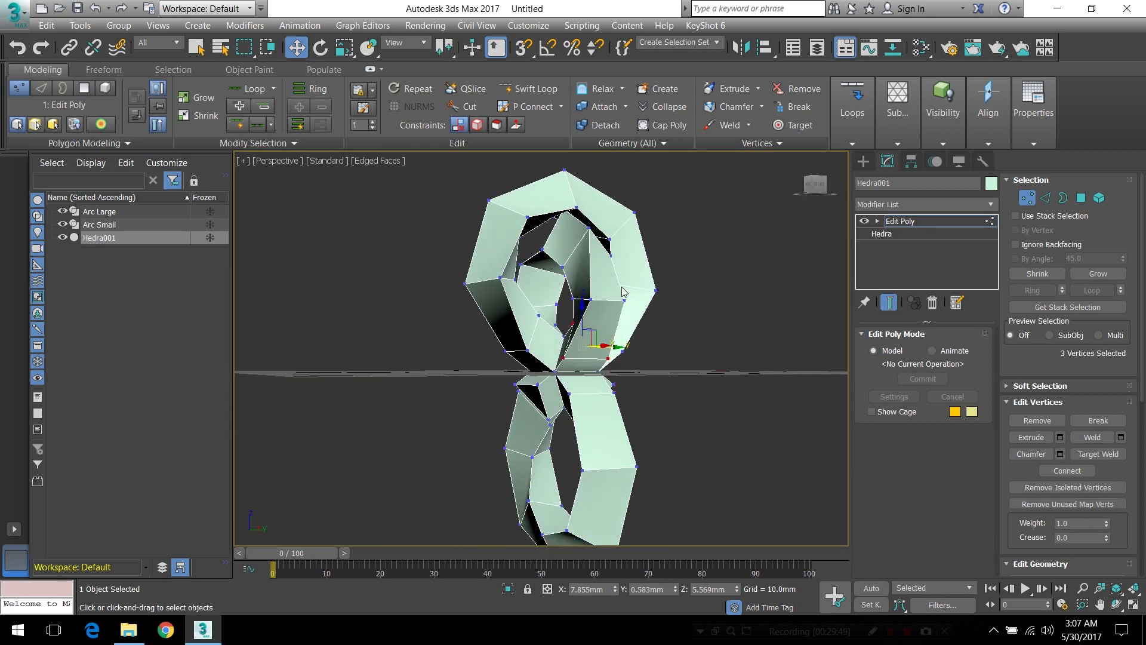
# Delete the end polygon of one remaining short lower arm of the hedra in polygon mode
pyautogui.click(1080, 198)
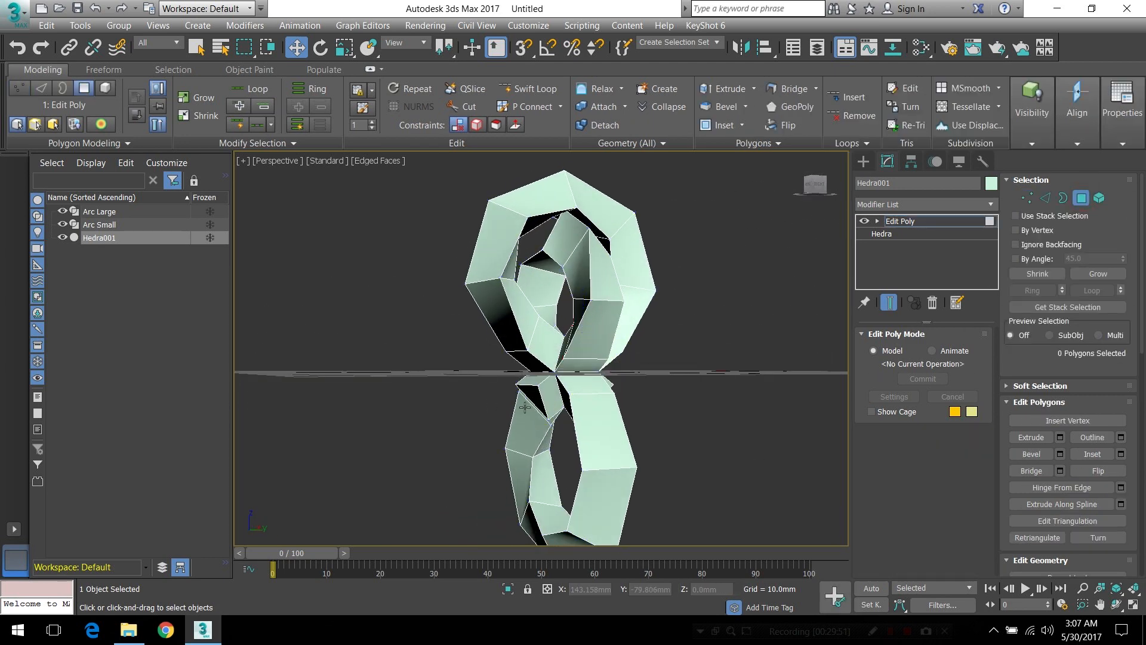
pyautogui.keyDown('alt'); pyautogui.moveTo(653, 366); pyautogui.dragTo(611, 368, button='middle'); pyautogui.keyUp('alt')
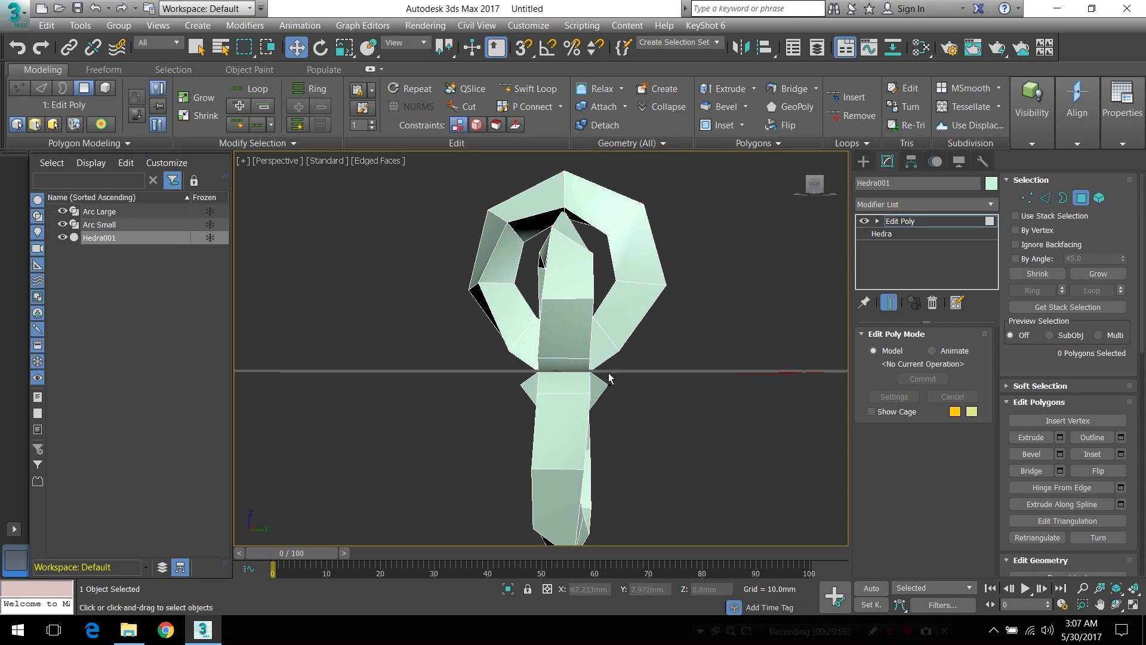
pyautogui.keyDown('alt'); pyautogui.moveTo(625, 389); pyautogui.dragTo(555, 382, button='middle'); pyautogui.keyUp('alt')
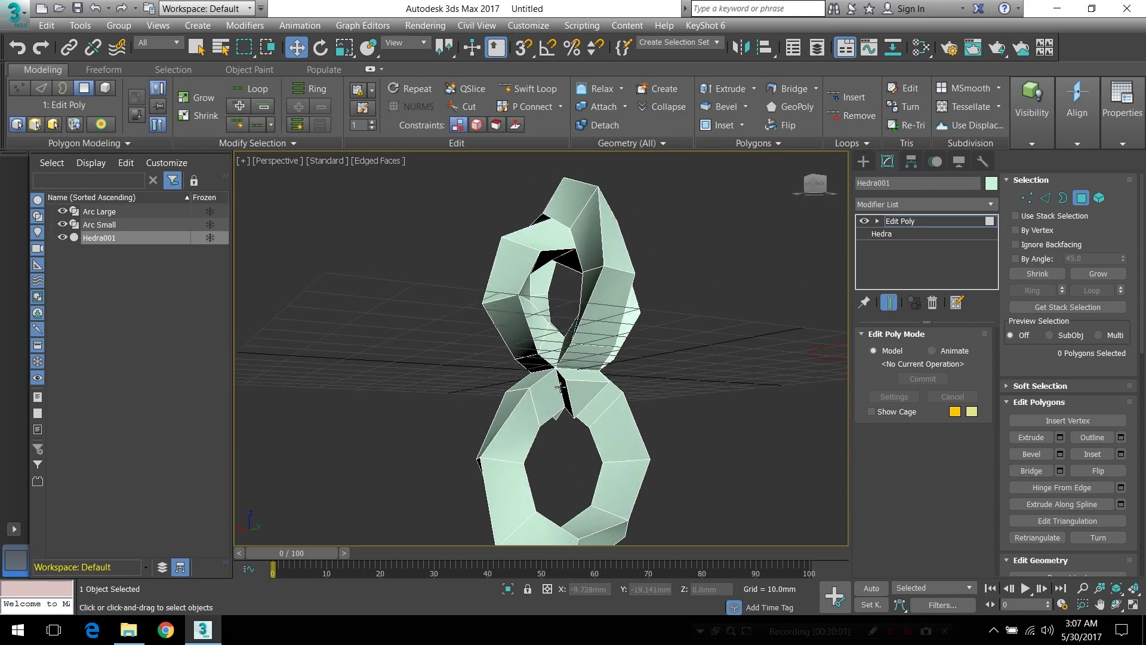
pyautogui.click(575, 394)
pyautogui.press('Delete')
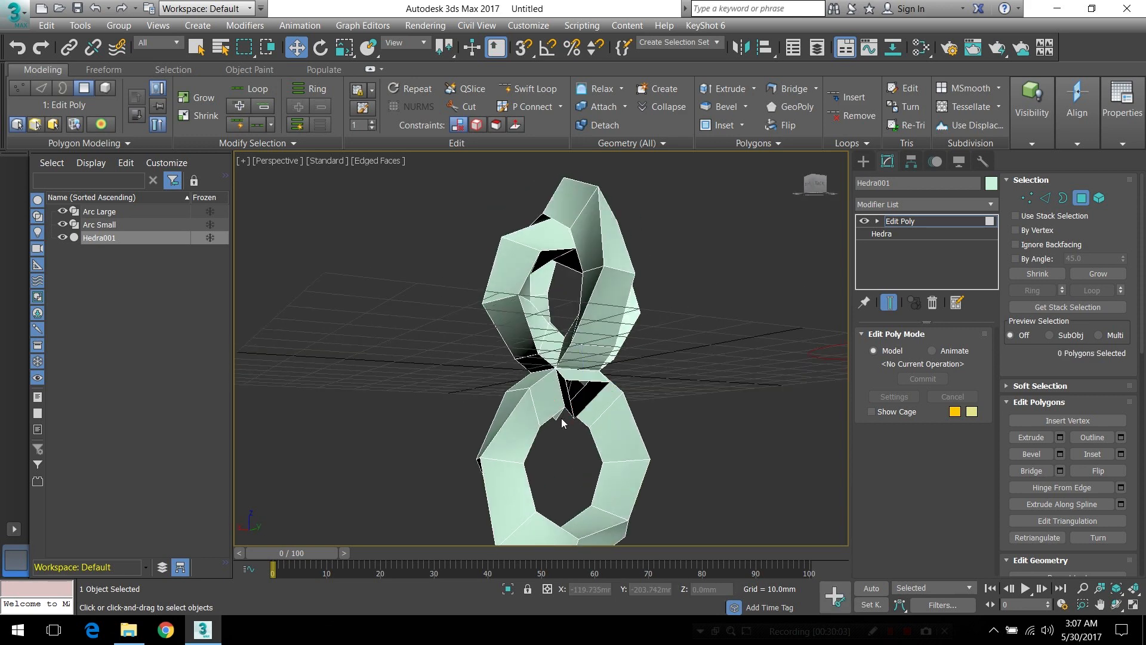
# Extrude the end polygon of the opposite short lower arm along the Arc Small spline
pyautogui.keyDown('alt'); pyautogui.moveTo(559, 400); pyautogui.dragTo(635, 398, button='middle'); pyautogui.keyUp('alt')
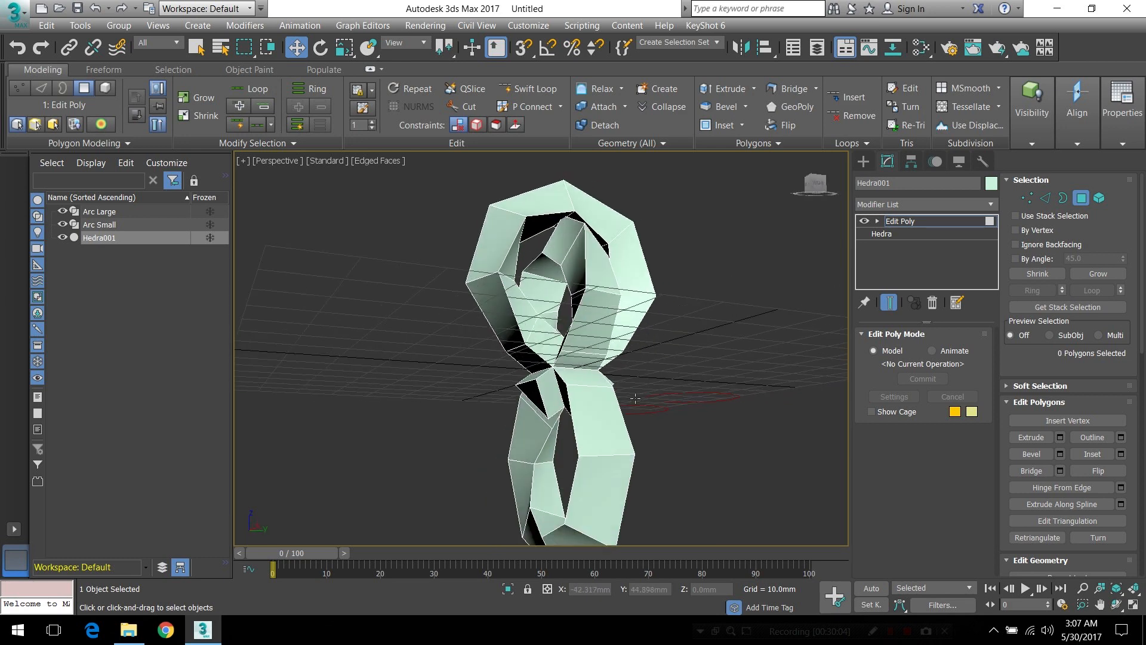
pyautogui.click(525, 398)
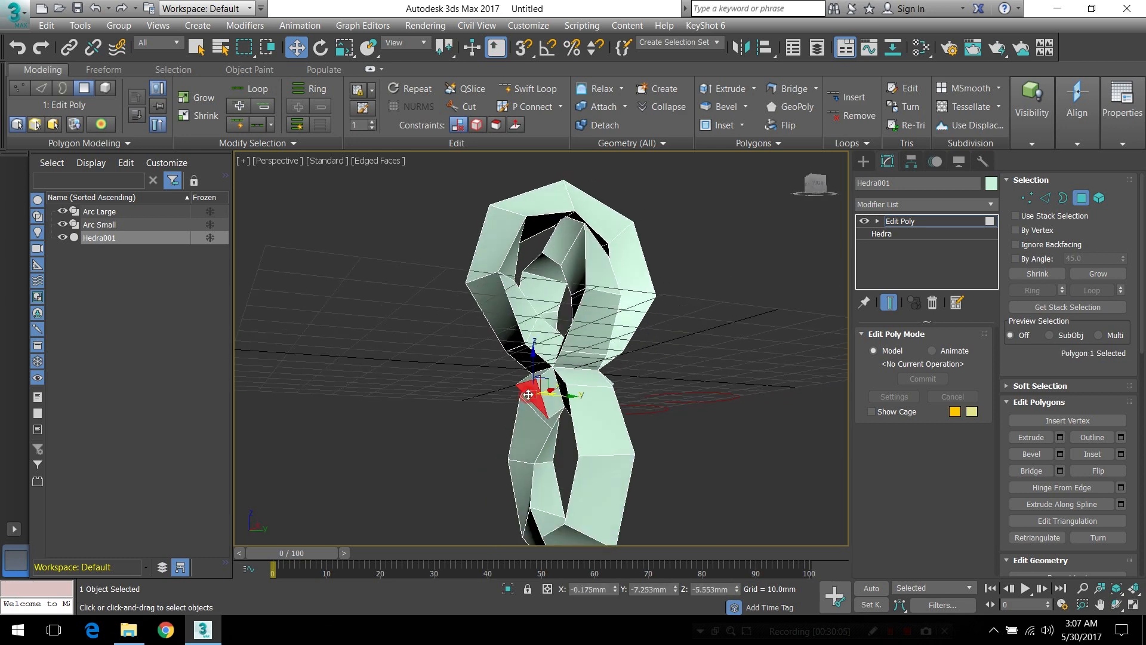
pyautogui.click(765, 144)
pyautogui.click(744, 199)
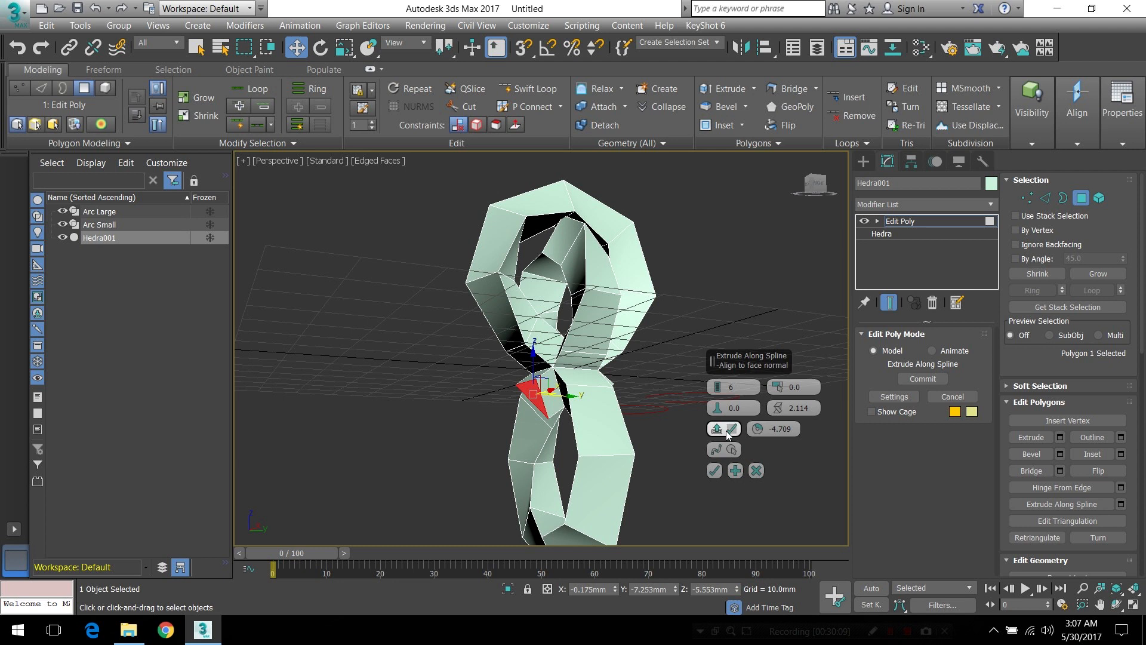
pyautogui.click(729, 452)
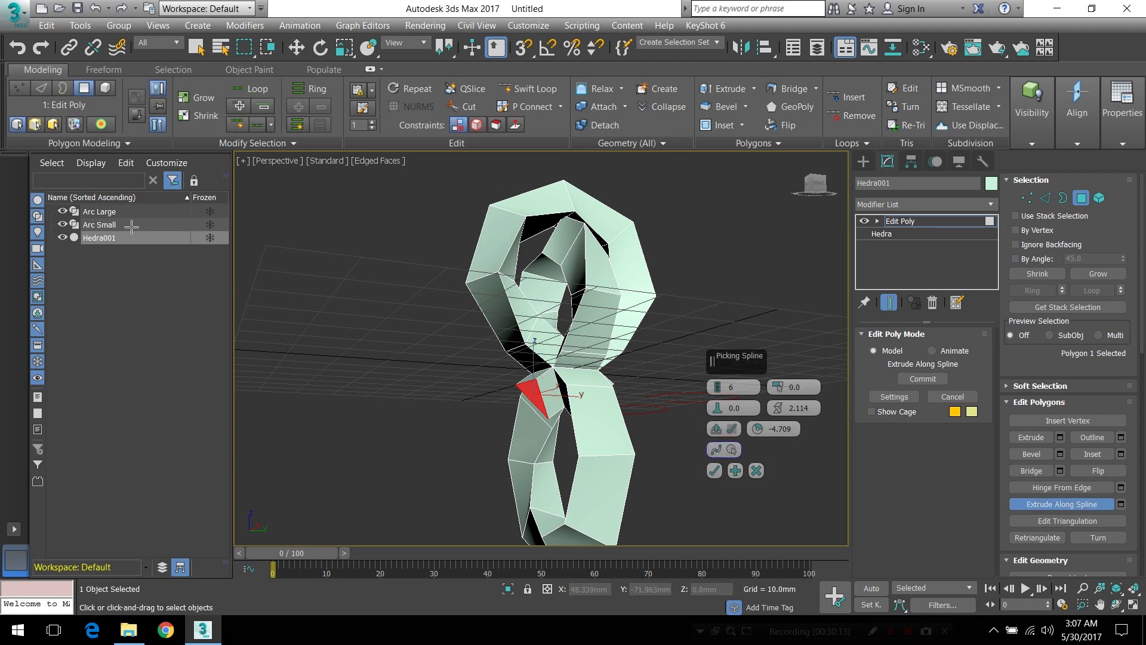
pyautogui.click(105, 226)
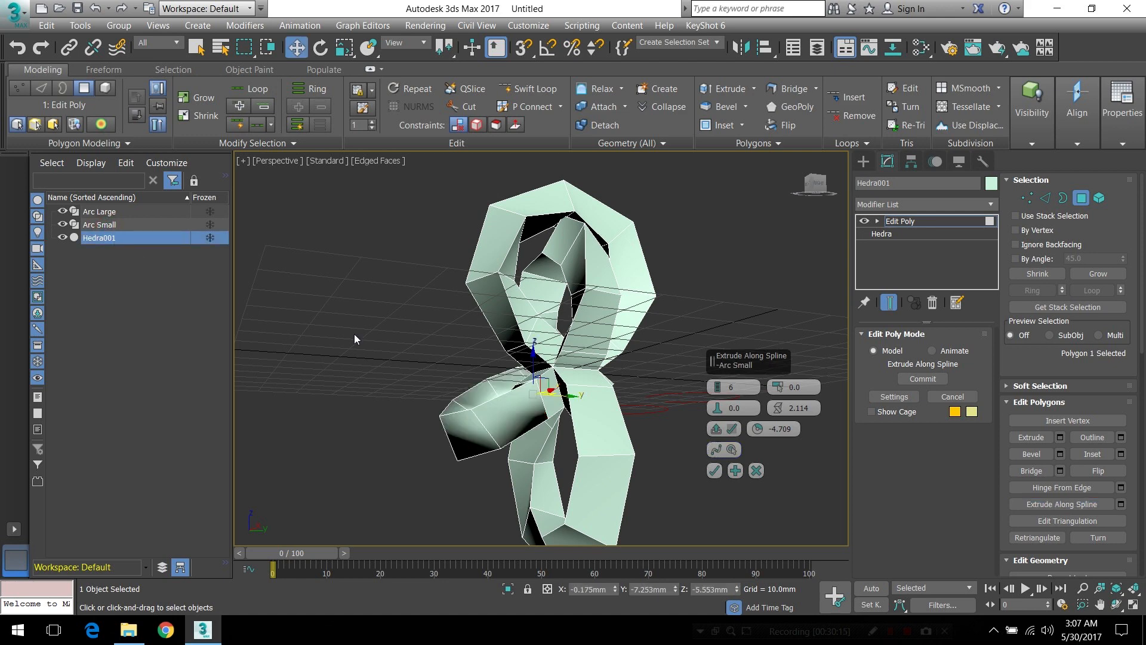
# Set the spline extrusion's rotation to -6.289 so its end meets the opened lower arm, and accept the extrusion
pyautogui.keyDown('alt'); pyautogui.moveTo(652, 309); pyautogui.dragTo(518, 315, button='middle'); pyautogui.keyUp('alt')
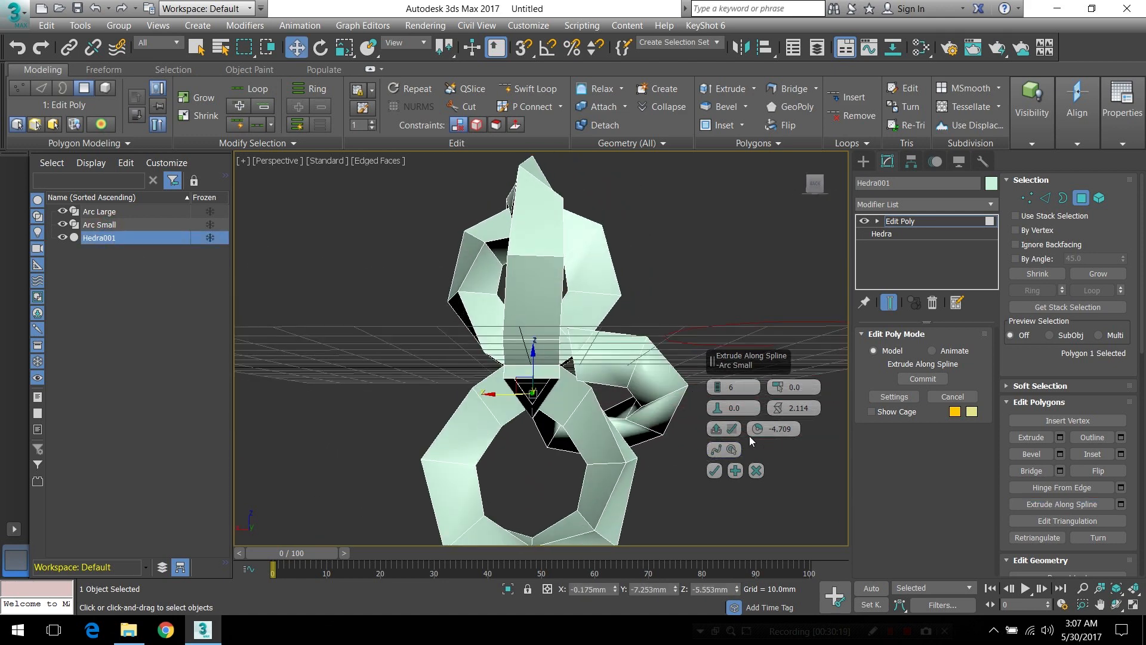
pyautogui.moveTo(755, 432); pyautogui.dragTo(753, 452)
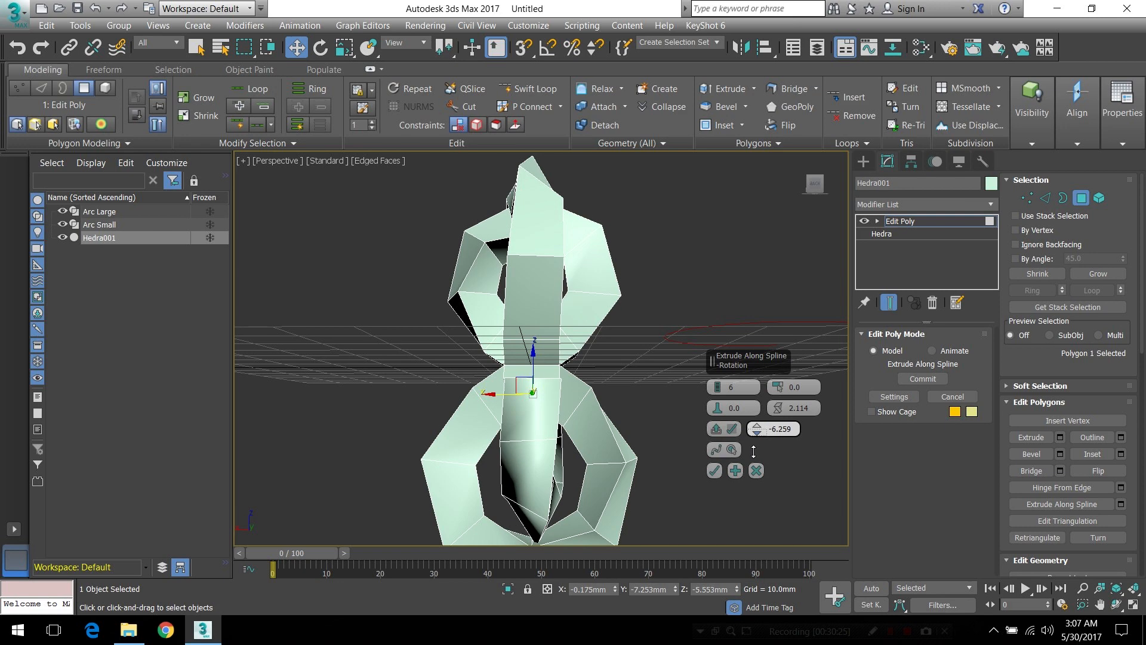
pyautogui.scroll(6, 573, 392)
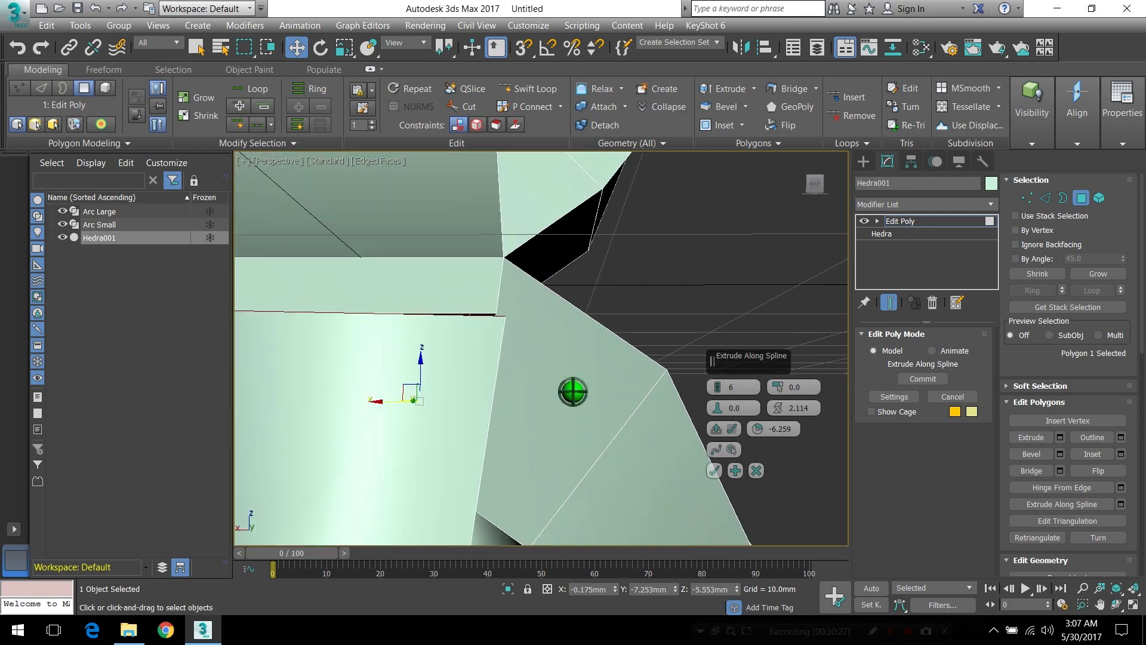
pyautogui.keyDown('alt'); pyautogui.moveTo(492, 333); pyautogui.dragTo(507, 341, button='middle'); pyautogui.keyUp('alt')
pyautogui.moveTo(757, 435); pyautogui.dragTo(757, 434)
pyautogui.keyDown('alt'); pyautogui.moveTo(594, 399); pyautogui.dragTo(587, 402, button='middle'); pyautogui.keyUp('alt')
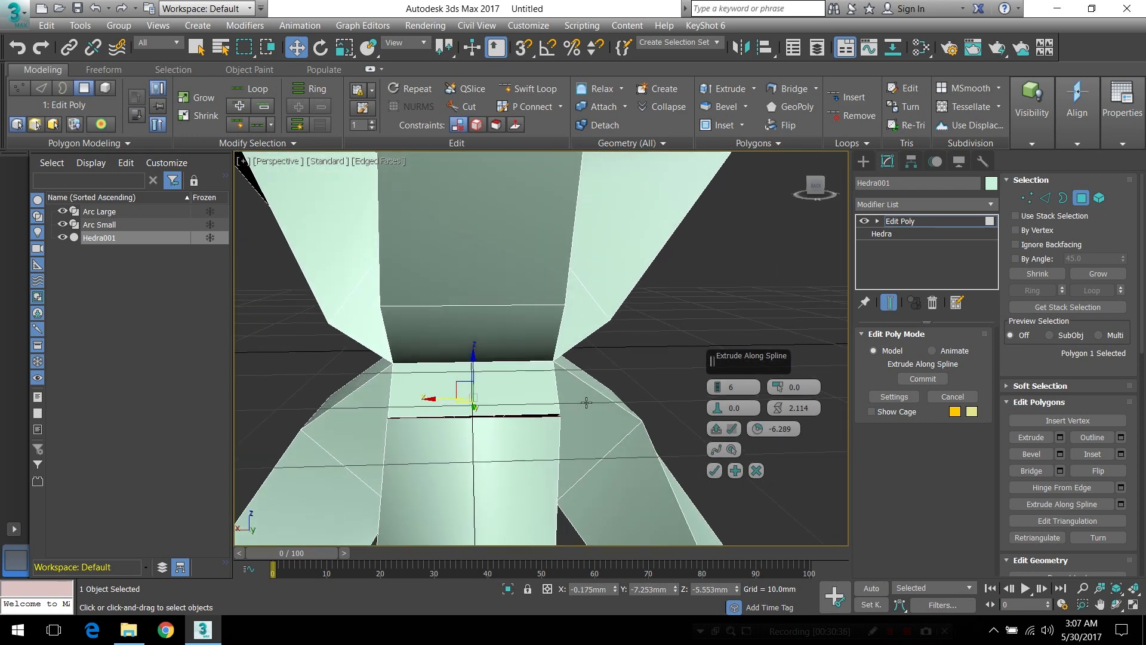
pyautogui.click(713, 471)
# Delete the end polygon of the lower Arc Small extrusion and weld the border vertices to the opened lower arm
pyautogui.keyDown('alt'); pyautogui.moveTo(629, 437); pyautogui.dragTo(517, 446, button='middle'); pyautogui.keyUp('alt')
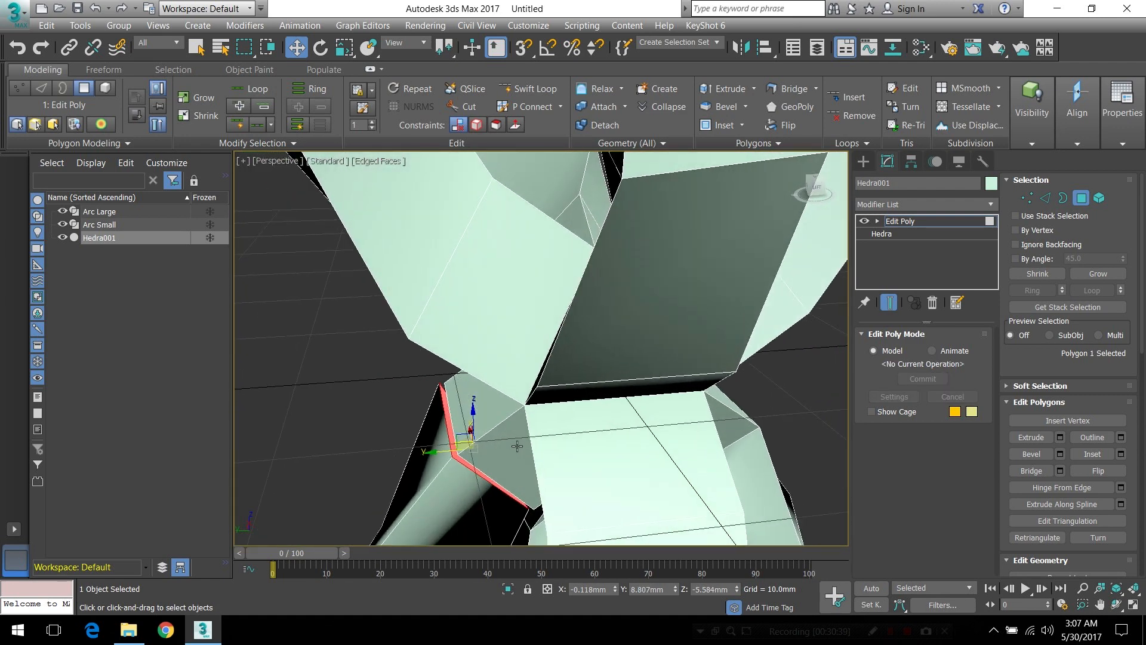
pyautogui.click(485, 480)
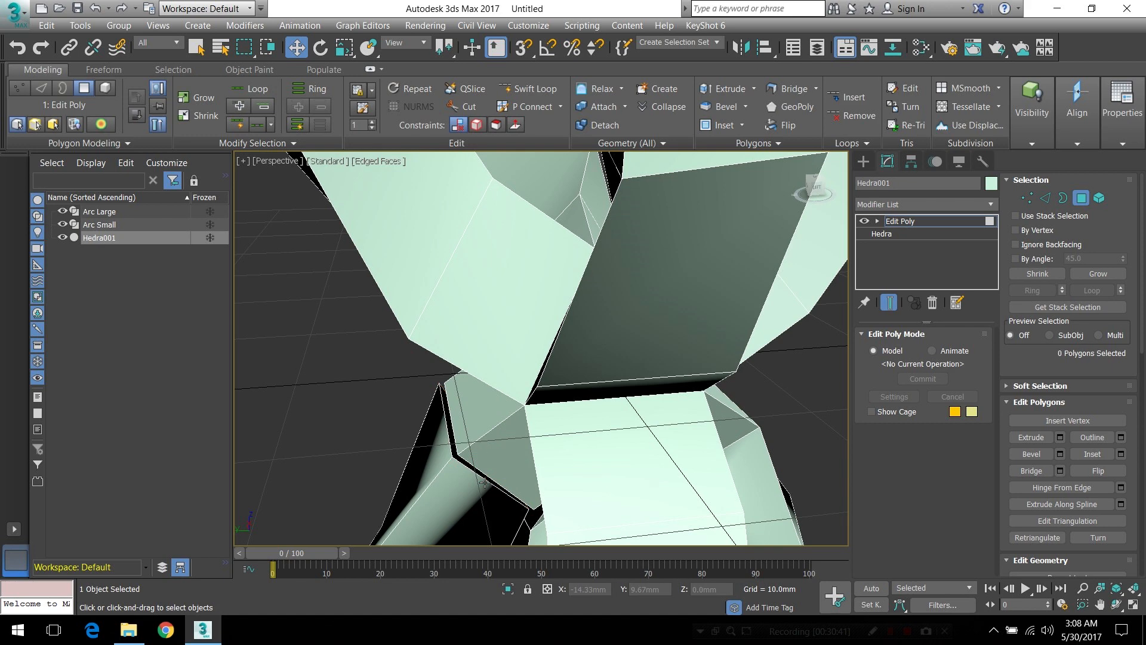
pyautogui.keyDown('alt'); pyautogui.moveTo(483, 481); pyautogui.dragTo(490, 447, button='middle'); pyautogui.keyUp('alt')
pyautogui.press('3')
pyautogui.click(491, 448)
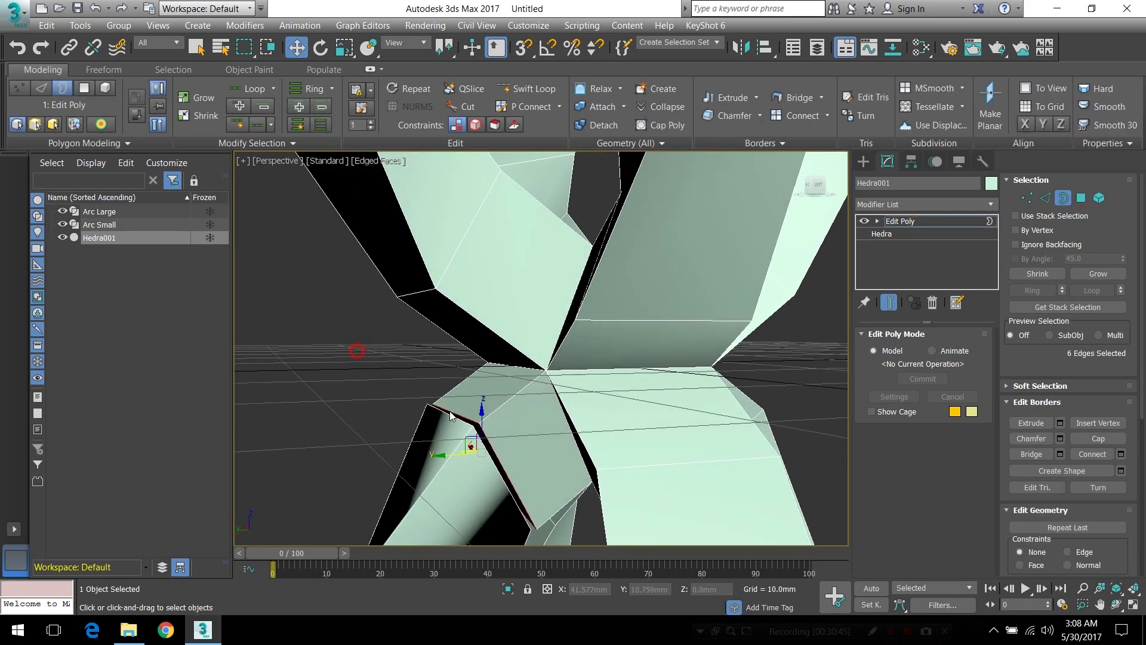
pyautogui.click(1029, 198)
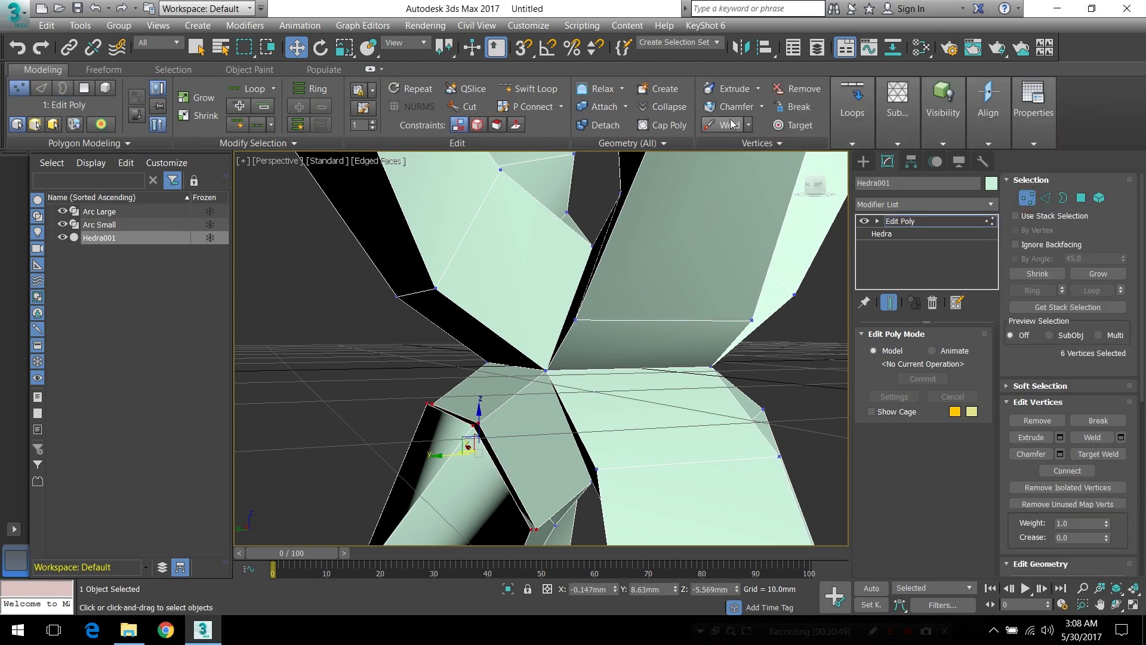
pyautogui.click(726, 125)
pyautogui.click(715, 437)
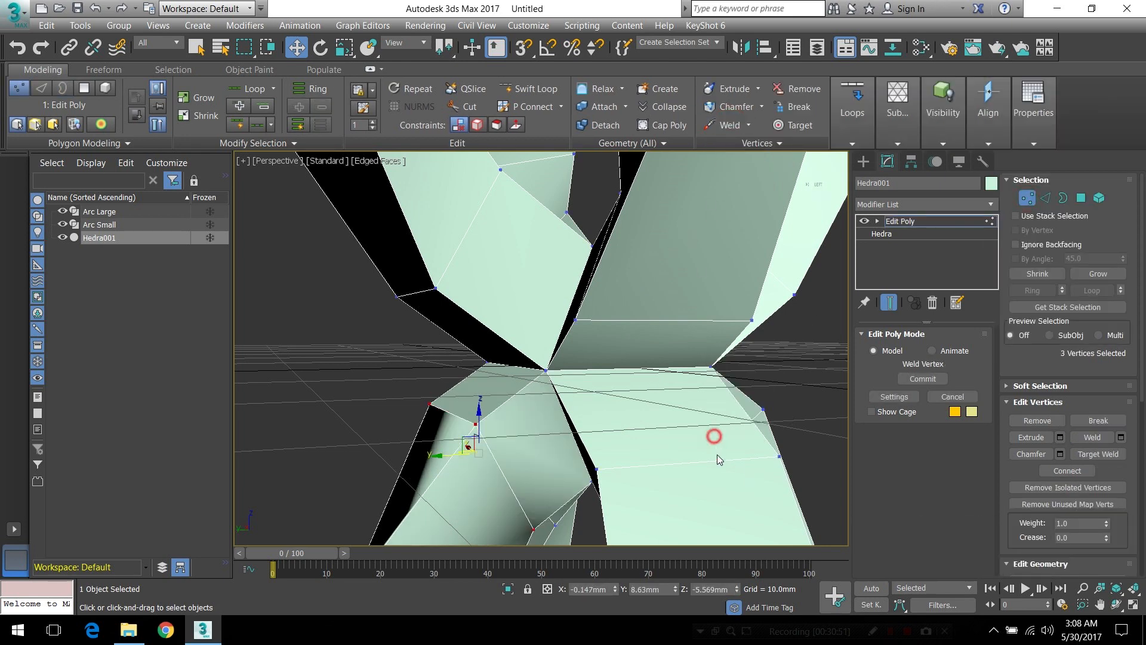
# Apply Smooth 30 to clean up the shading of the lower loops and leave vertex editing
pyautogui.keyDown('alt'); pyautogui.moveTo(577, 433); pyautogui.dragTo(559, 411, button='middle'); pyautogui.keyUp('alt')
pyautogui.click(1034, 125)
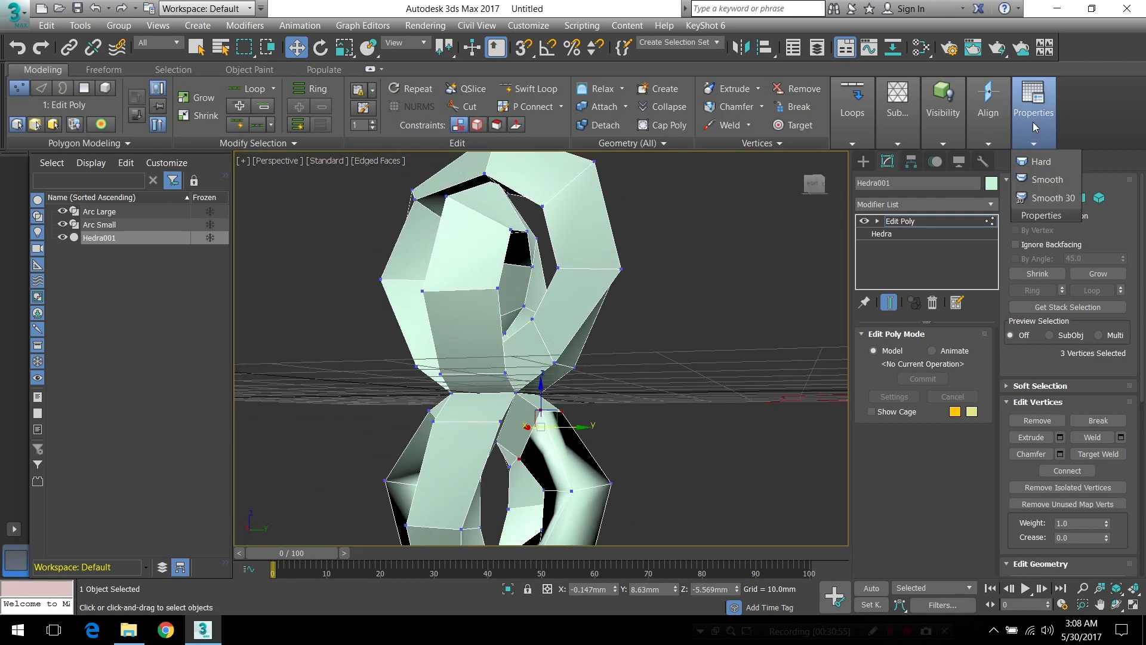
pyautogui.click(1044, 204)
pyautogui.moveTo(615, 460)
pyautogui.keyDown('alt'); pyautogui.mouseDown(button='middle')
pyautogui.moveTo(666, 478)
pyautogui.moveTo(508, 422)
pyautogui.moveTo(652, 426)
pyautogui.mouseUp(button='middle'); pyautogui.keyUp('alt')
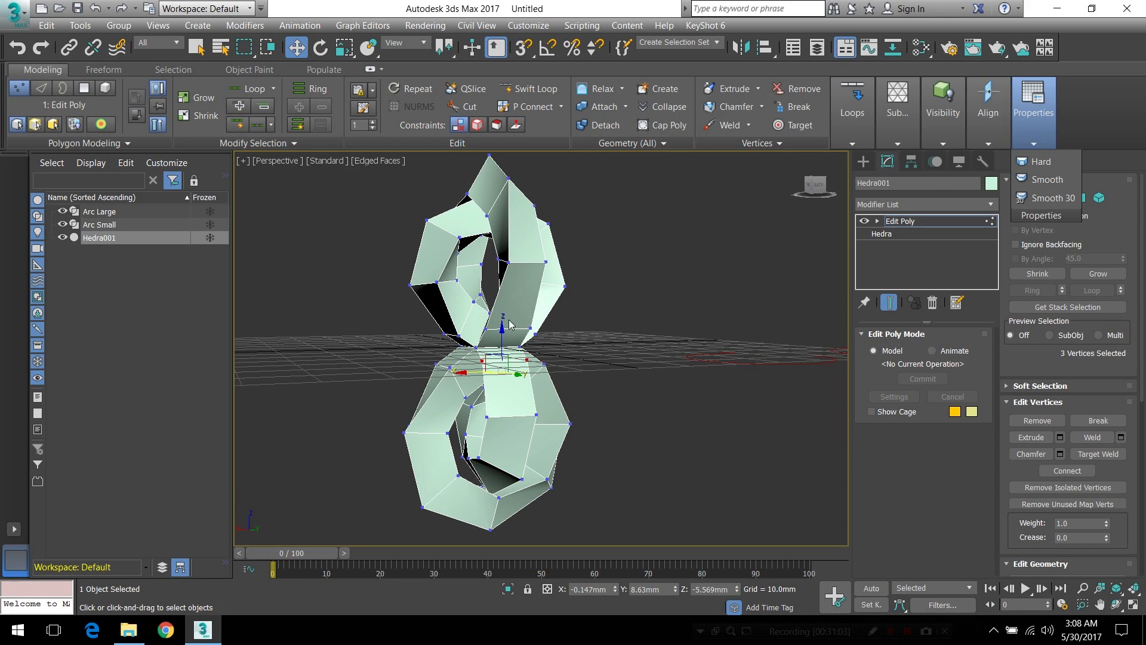
pyautogui.keyDown('alt'); pyautogui.moveTo(509, 324); pyautogui.dragTo(522, 357, button='middle'); pyautogui.keyUp('alt')
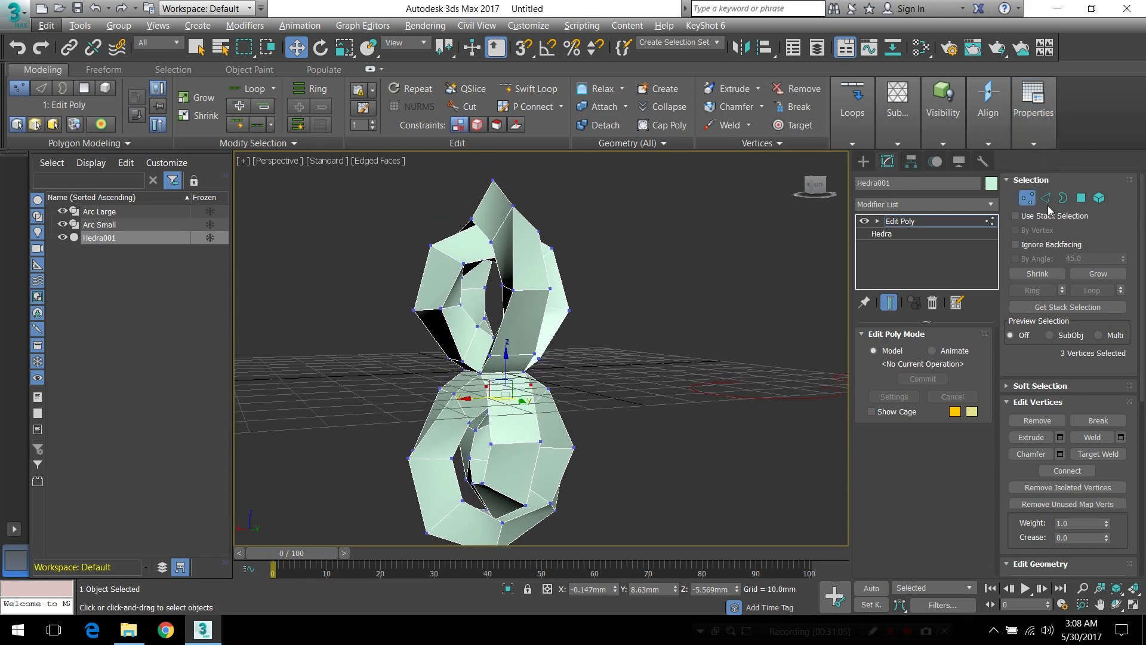
pyautogui.click(1029, 201)
# Examine the upper loops from several sides where the small loop passes inside the large one
pyautogui.keyDown('alt'); pyautogui.moveTo(417, 413); pyautogui.dragTo(486, 408, button='middle'); pyautogui.keyUp('alt')
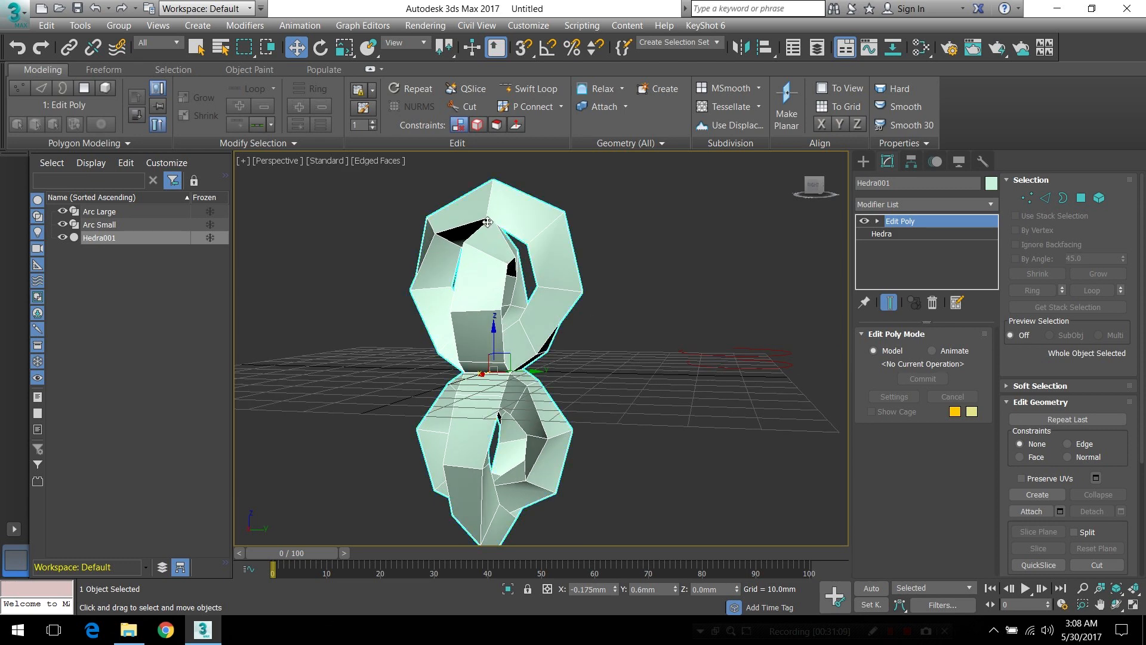
pyautogui.scroll(8, 488, 223)
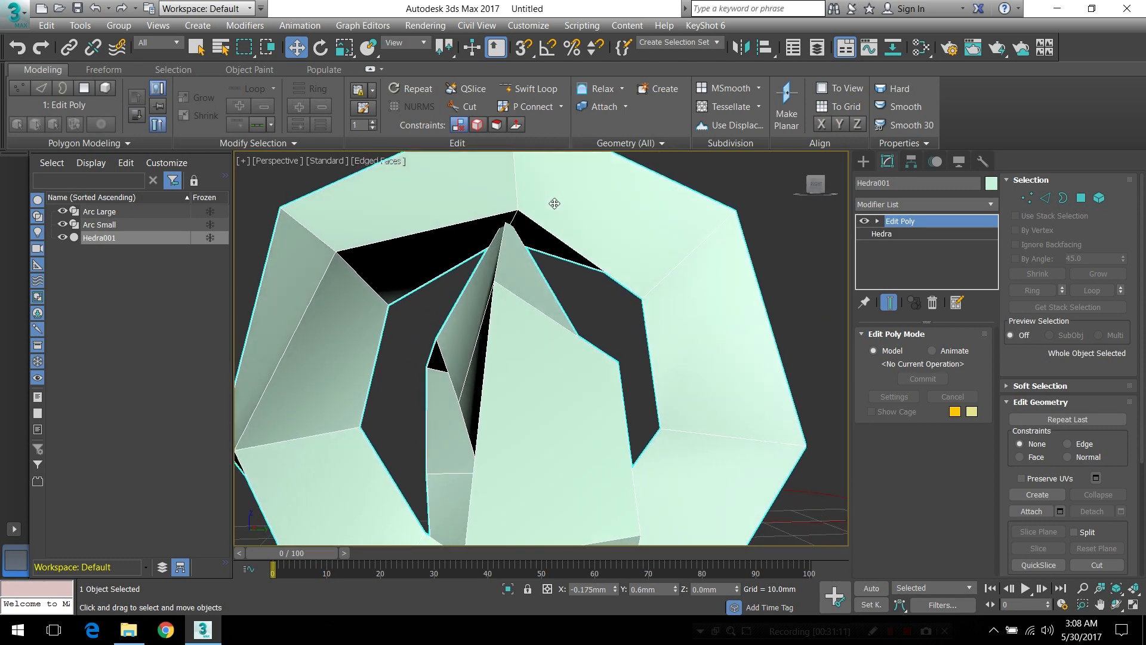
pyautogui.scroll(4, 501, 230)
pyautogui.keyDown('alt'); pyautogui.moveTo(505, 237); pyautogui.dragTo(481, 276, button='middle'); pyautogui.keyUp('alt')
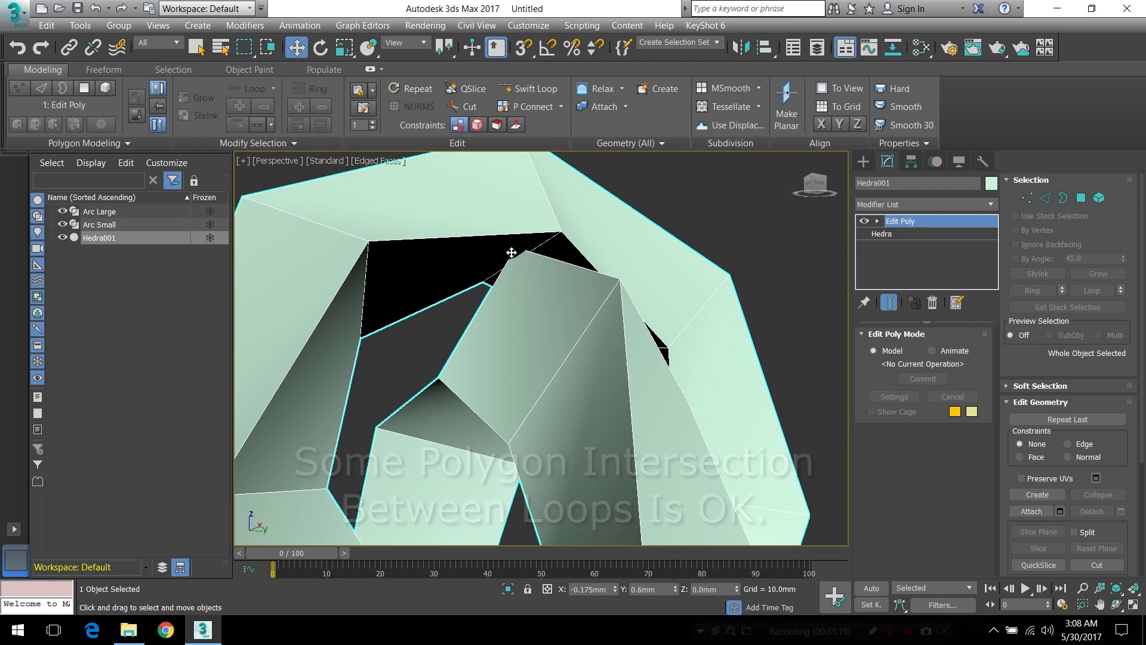
pyautogui.scroll(-5, 561, 272)
pyautogui.keyDown('alt'); pyautogui.moveTo(588, 260); pyautogui.dragTo(551, 264, button='middle'); pyautogui.keyUp('alt')
pyautogui.scroll(-3, 551, 264)
pyautogui.keyDown('alt'); pyautogui.moveTo(580, 305); pyautogui.dragTo(602, 348, button='middle'); pyautogui.keyUp('alt')
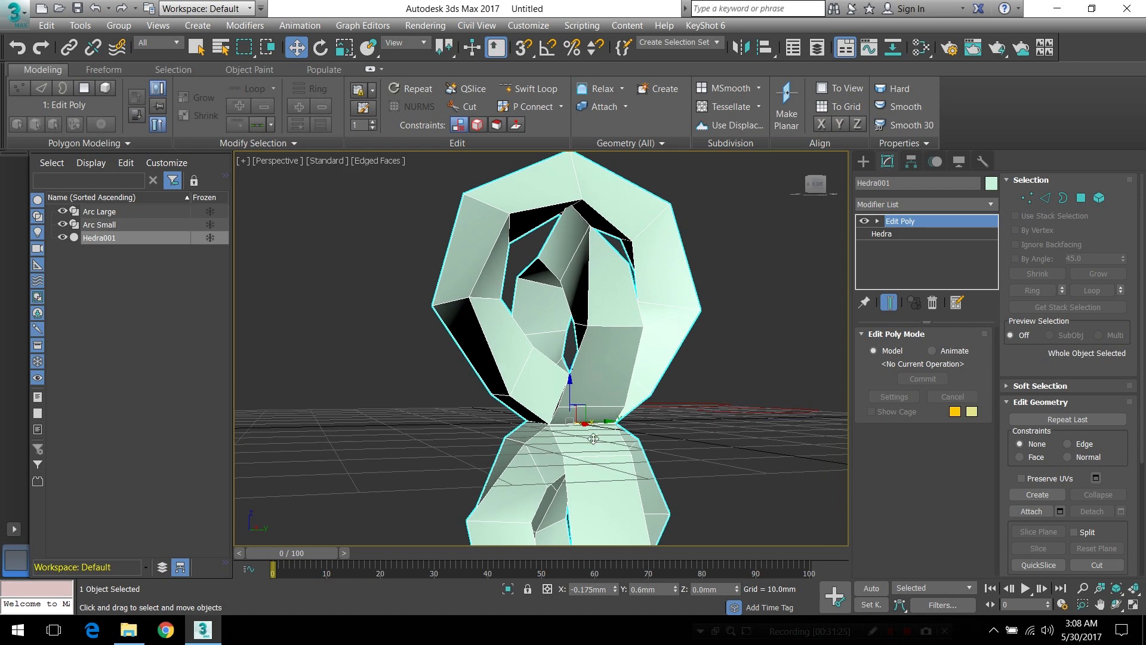
pyautogui.keyDown('alt'); pyautogui.moveTo(681, 359); pyautogui.dragTo(563, 203, button='middle'); pyautogui.keyUp('alt')
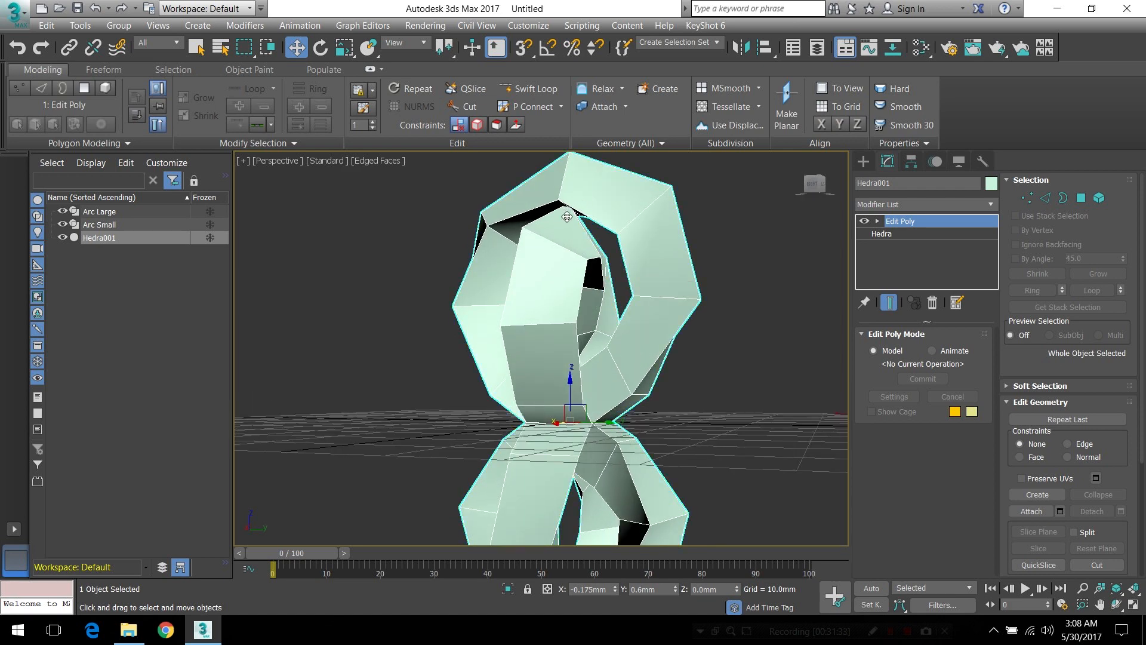
pyautogui.moveTo(566, 215)
pyautogui.keyDown('alt'); pyautogui.mouseDown(button='middle')
pyautogui.moveTo(566, 263)
pyautogui.moveTo(628, 253)
pyautogui.moveTo(551, 227)
pyautogui.mouseUp(button='middle'); pyautogui.keyUp('alt')
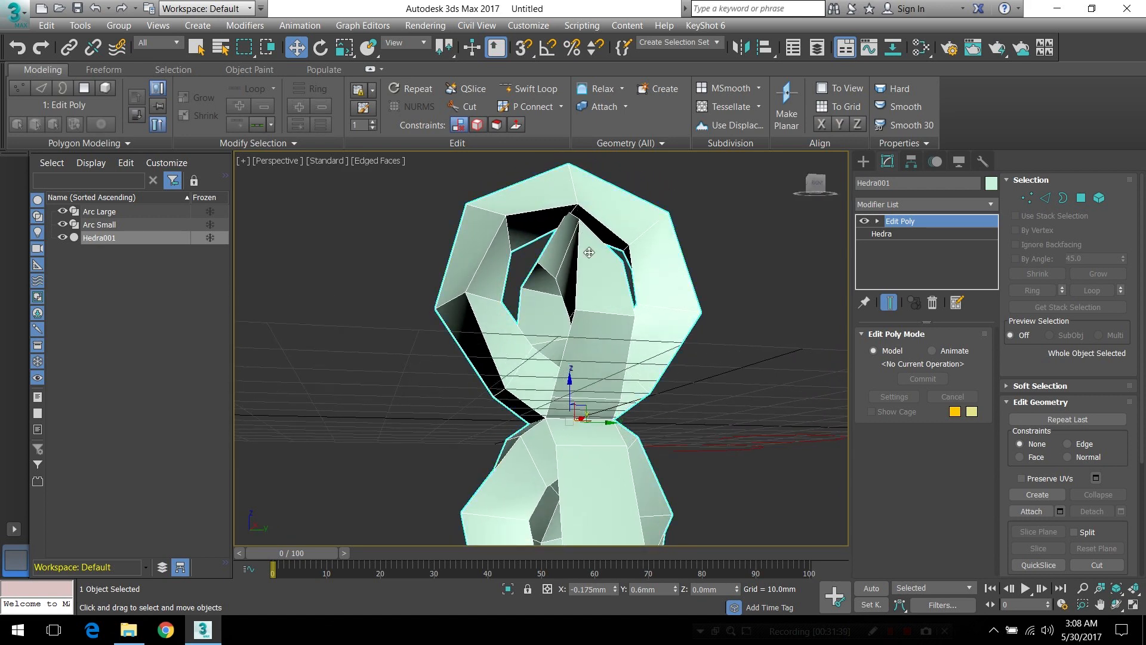
pyautogui.keyDown('alt'); pyautogui.moveTo(655, 296); pyautogui.dragTo(571, 220, button='middle'); pyautogui.keyUp('alt')
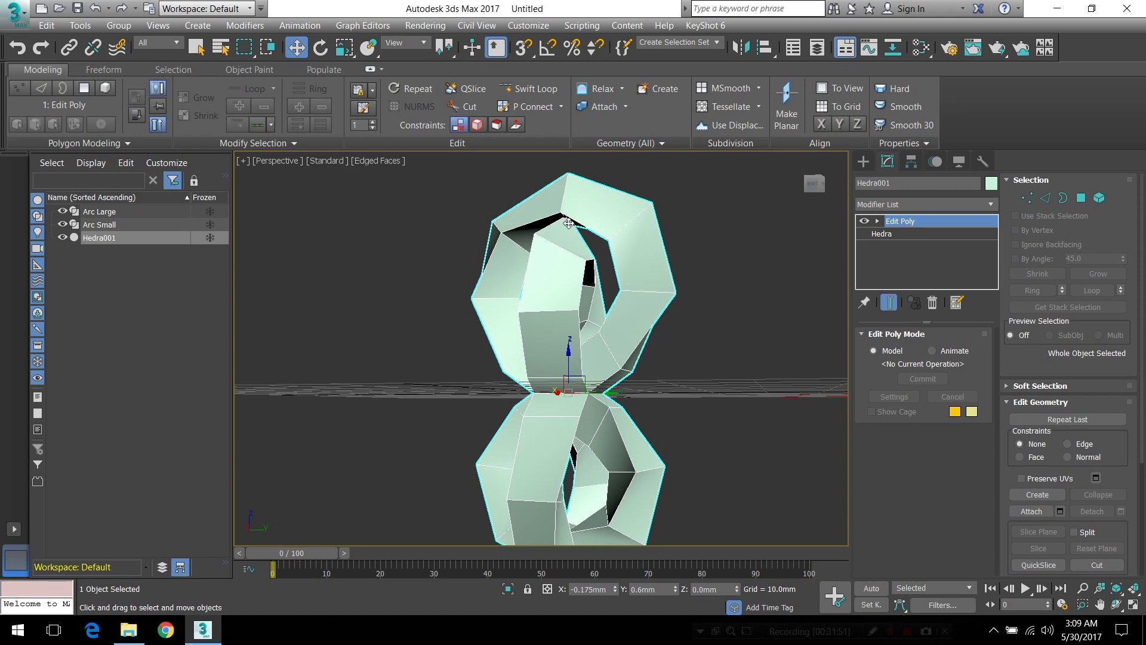
# In edge editing, select the first four lengthwise edge loops of the upper and lower arms that meet at the central pinch point
pyautogui.keyDown('alt'); pyautogui.moveTo(593, 314); pyautogui.dragTo(263, 307, button='middle'); pyautogui.keyUp('alt')
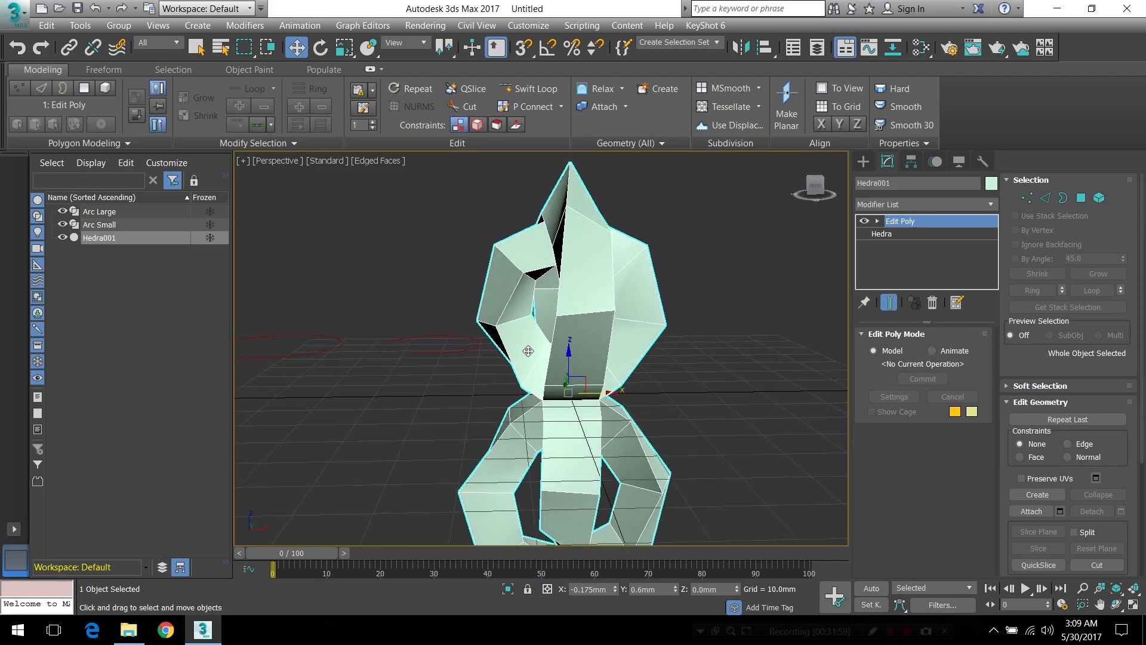
pyautogui.keyDown('alt'); pyautogui.moveTo(558, 366); pyautogui.dragTo(622, 345, button='middle'); pyautogui.keyUp('alt')
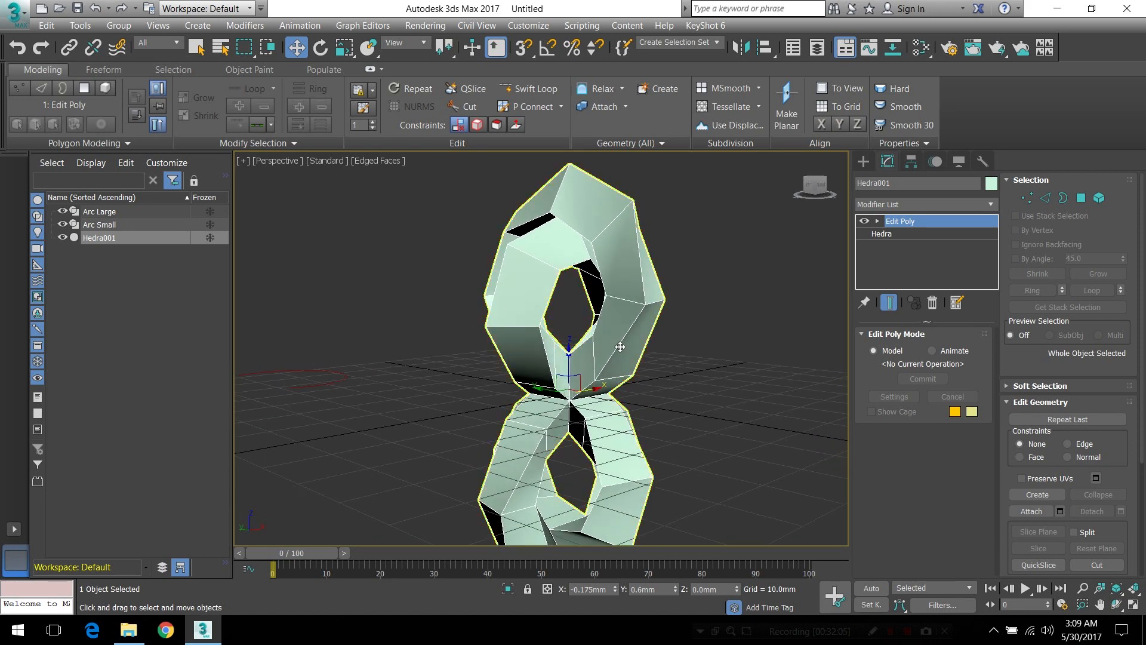
pyautogui.scroll(5, 574, 397)
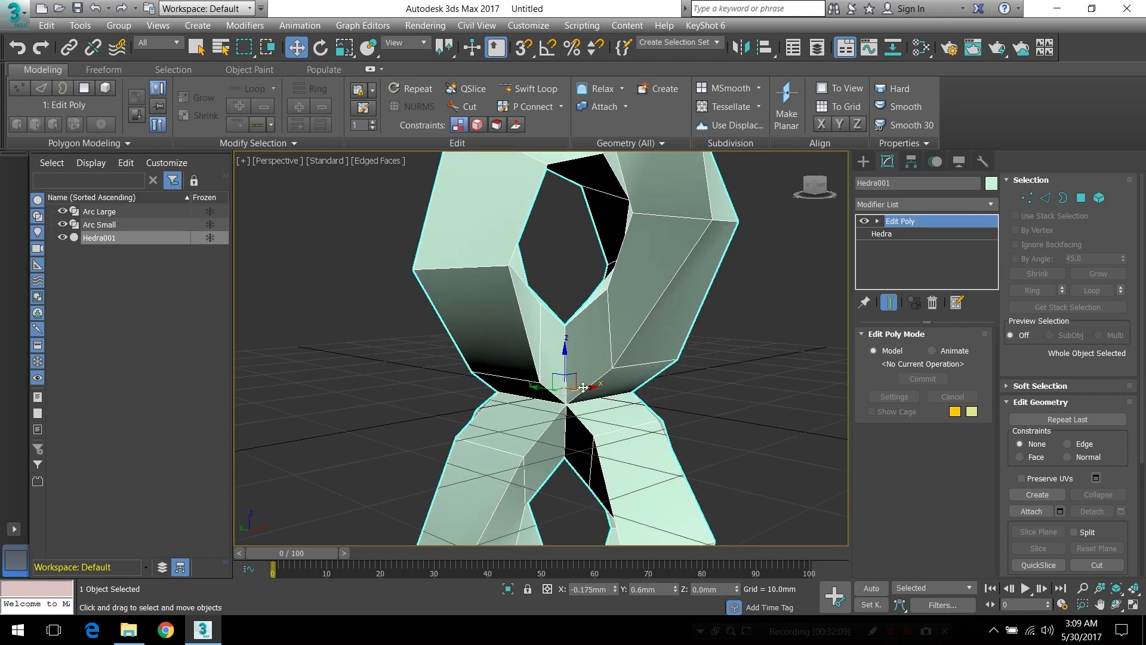
pyautogui.scroll(4, 569, 397)
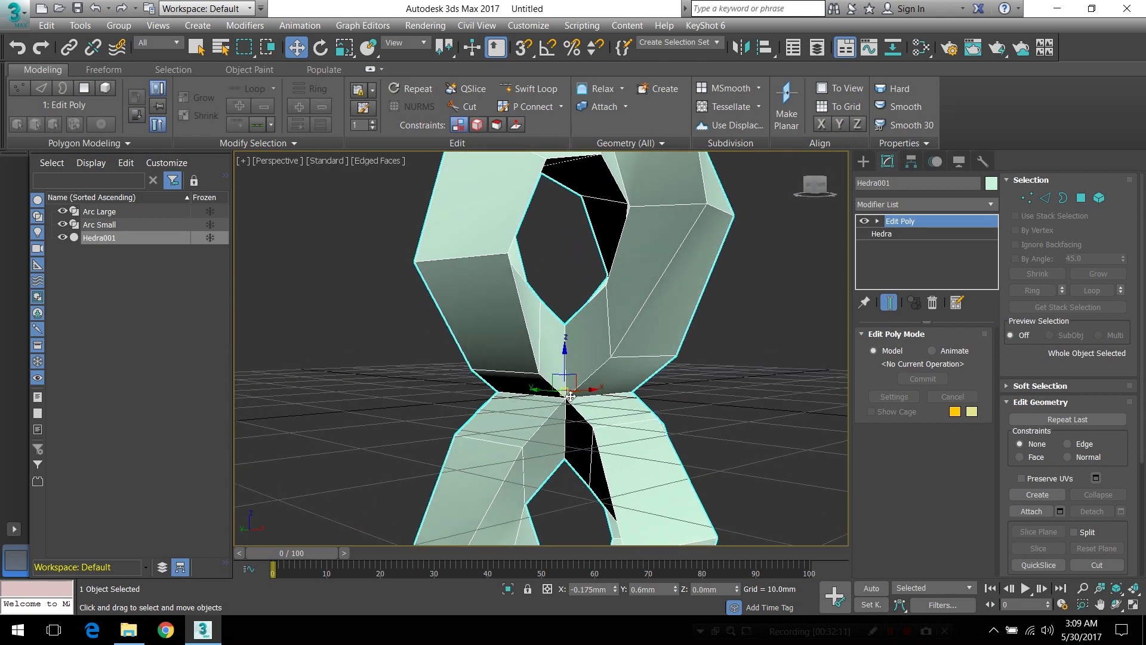
pyautogui.click(1026, 197)
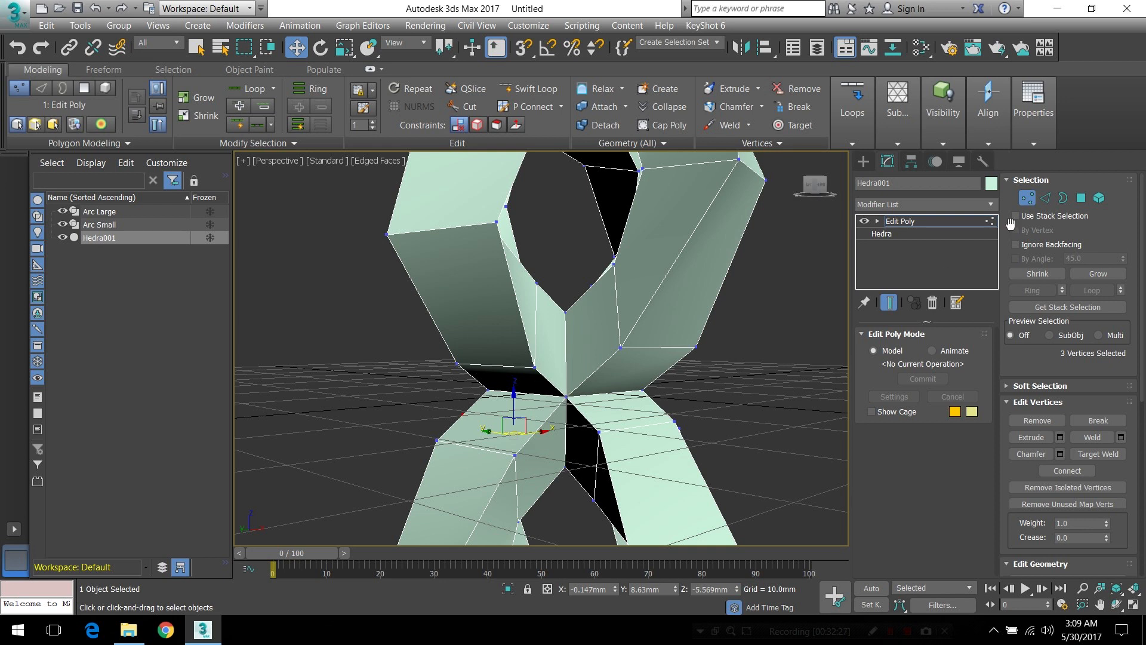
pyautogui.click(1045, 198)
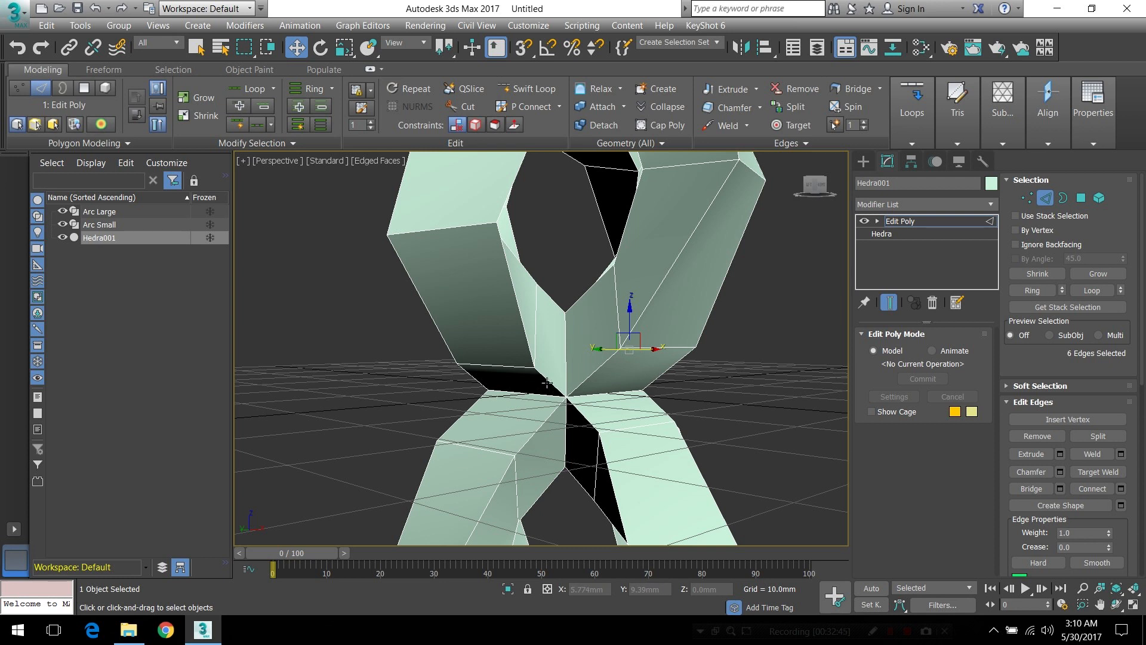
pyautogui.click(547, 382)
pyautogui.doubleClick(548, 382)
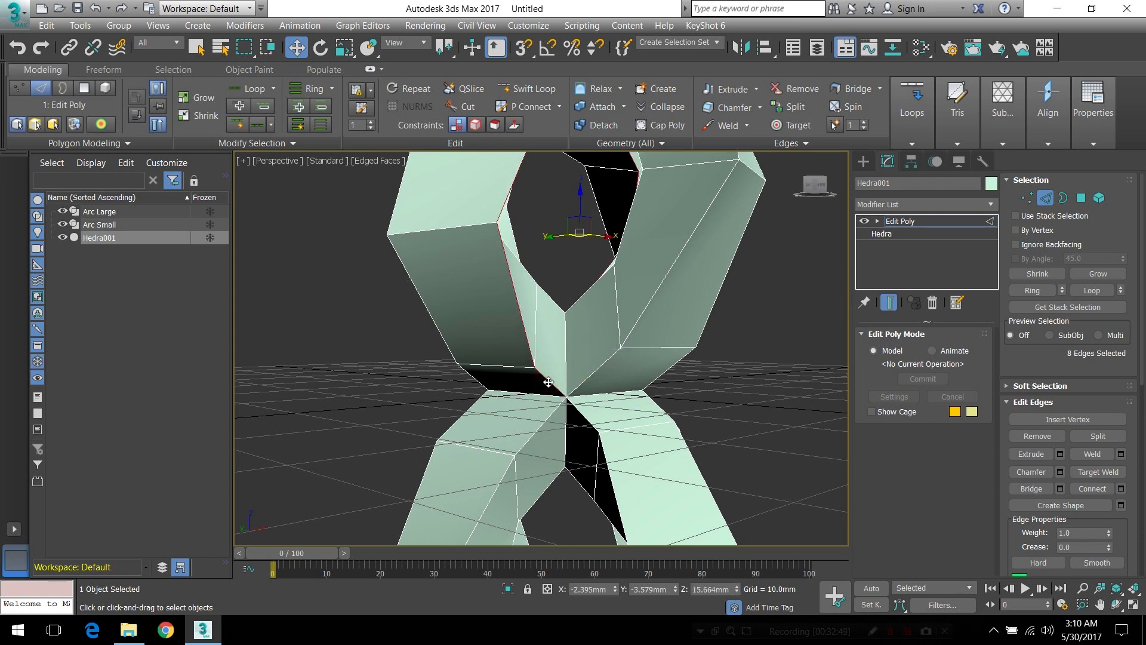
pyautogui.keyDown('ctrl'); pyautogui.doubleClick(584, 414); pyautogui.keyUp('ctrl')
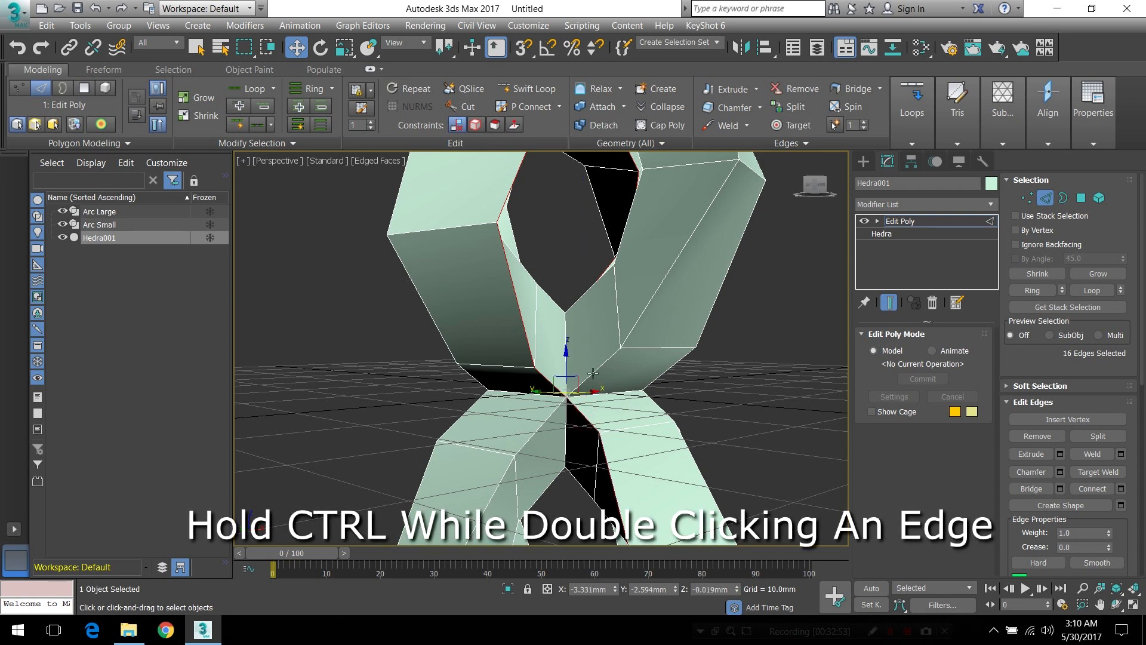
pyautogui.keyDown('ctrl'); pyautogui.doubleClick(592, 372); pyautogui.keyUp('ctrl')
pyautogui.keyDown('ctrl'); pyautogui.doubleClick(544, 419); pyautogui.keyUp('ctrl')
pyautogui.keyDown('ctrl'); pyautogui.doubleClick(482, 515); pyautogui.keyUp('ctrl')
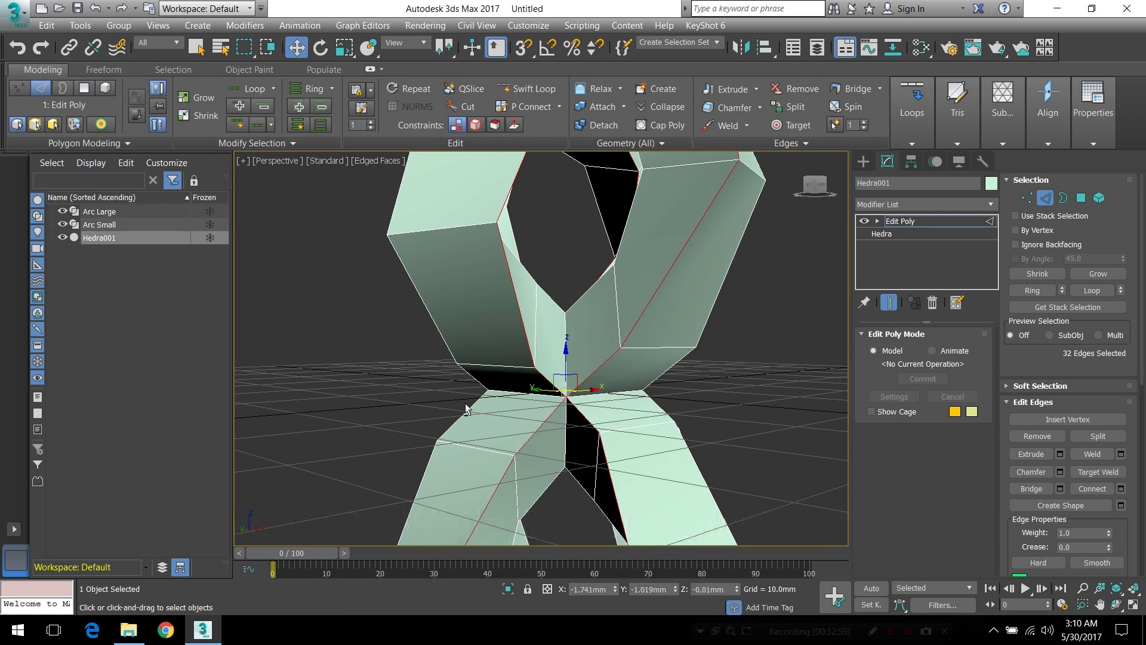
# Add the four lengthwise edge loops running through the next corner of the center to the edge selection
pyautogui.keyDown('alt'); pyautogui.moveTo(471, 394); pyautogui.dragTo(515, 376, button='middle'); pyautogui.keyUp('alt')
pyautogui.keyDown('ctrl'); pyautogui.doubleClick(517, 375); pyautogui.keyUp('ctrl')
pyautogui.keyDown('ctrl'); pyautogui.doubleClick(567, 380); pyautogui.keyUp('ctrl')
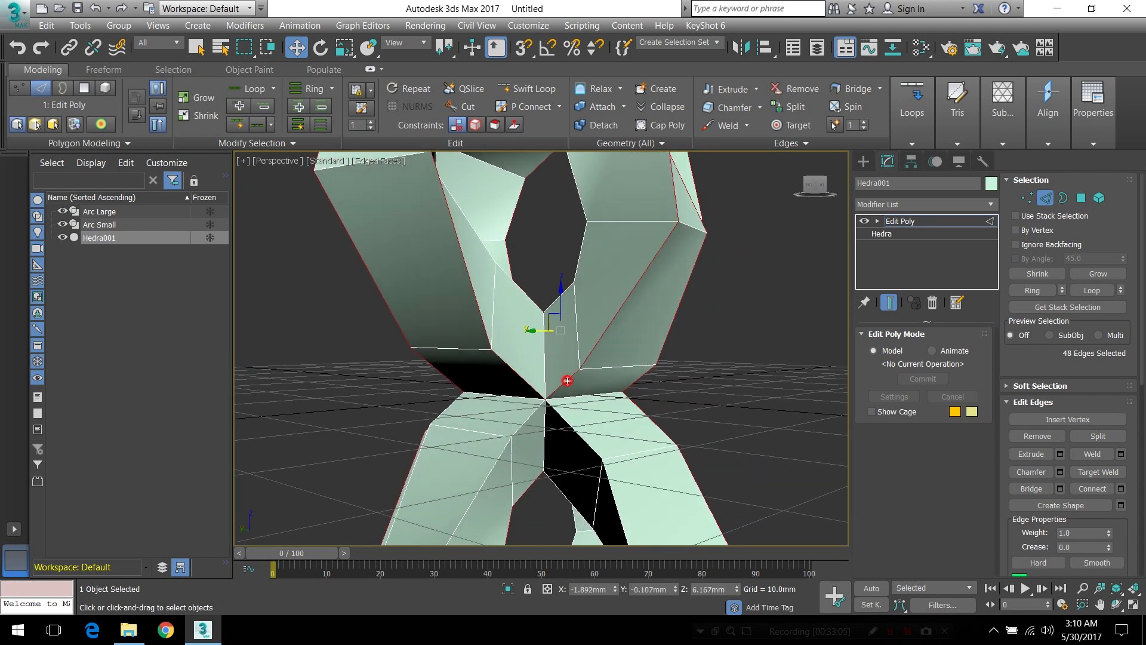
pyautogui.keyDown('ctrl'); pyautogui.doubleClick(532, 417); pyautogui.keyUp('ctrl')
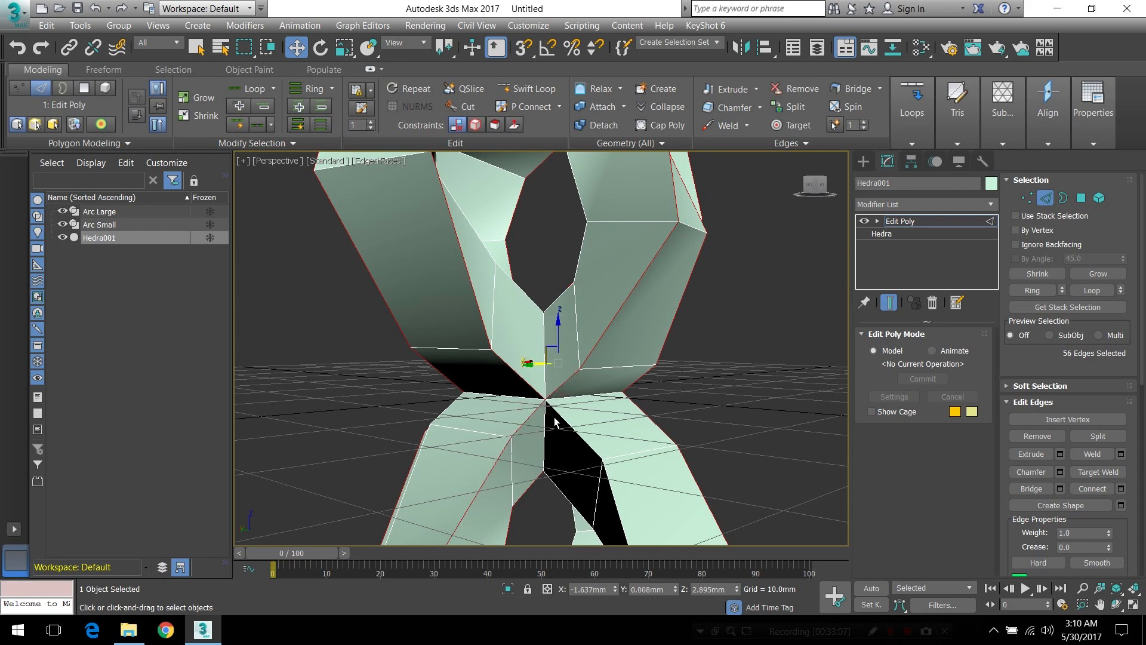
pyautogui.keyDown('ctrl'); pyautogui.doubleClick(558, 415); pyautogui.keyUp('ctrl')
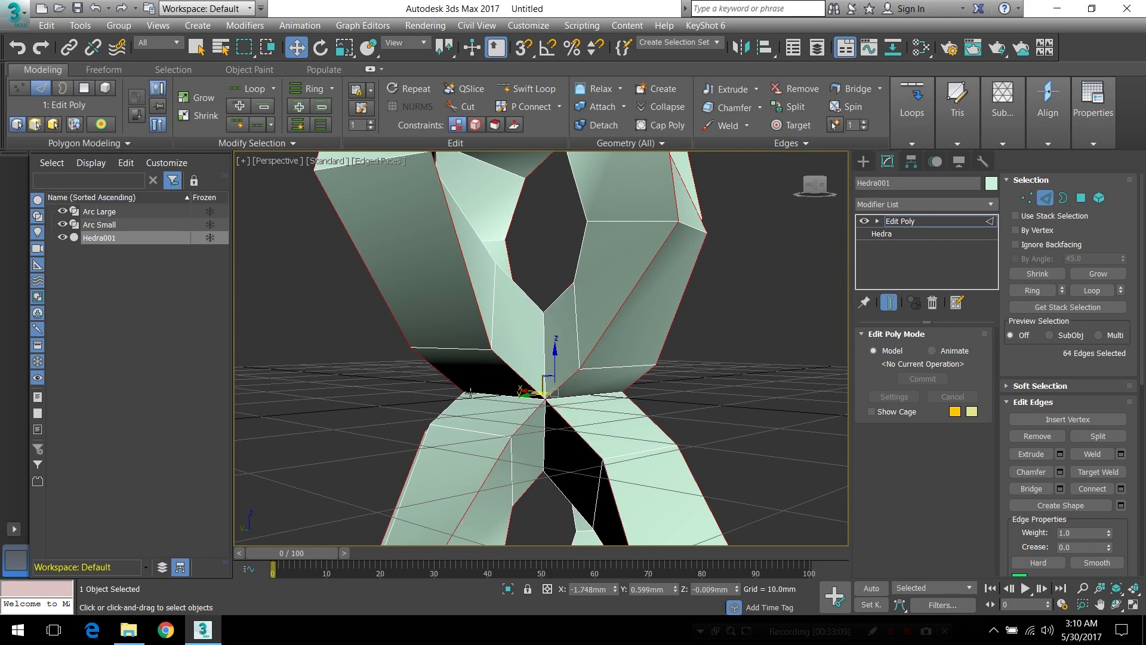
# Add the lengthwise edge loops at the remaining corners of the center, so every arm's long edges are selected
pyautogui.keyDown('alt'); pyautogui.moveTo(460, 397); pyautogui.dragTo(573, 389, button='middle'); pyautogui.keyUp('alt')
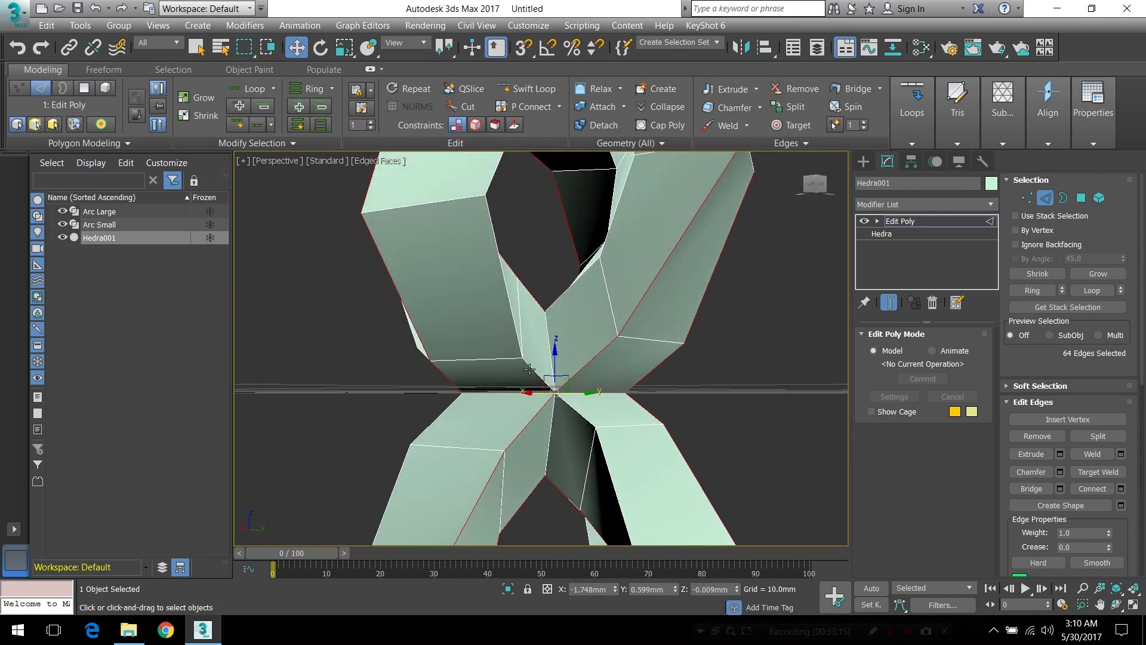
pyautogui.keyDown('ctrl'); pyautogui.click(529, 370); pyautogui.keyUp('ctrl')
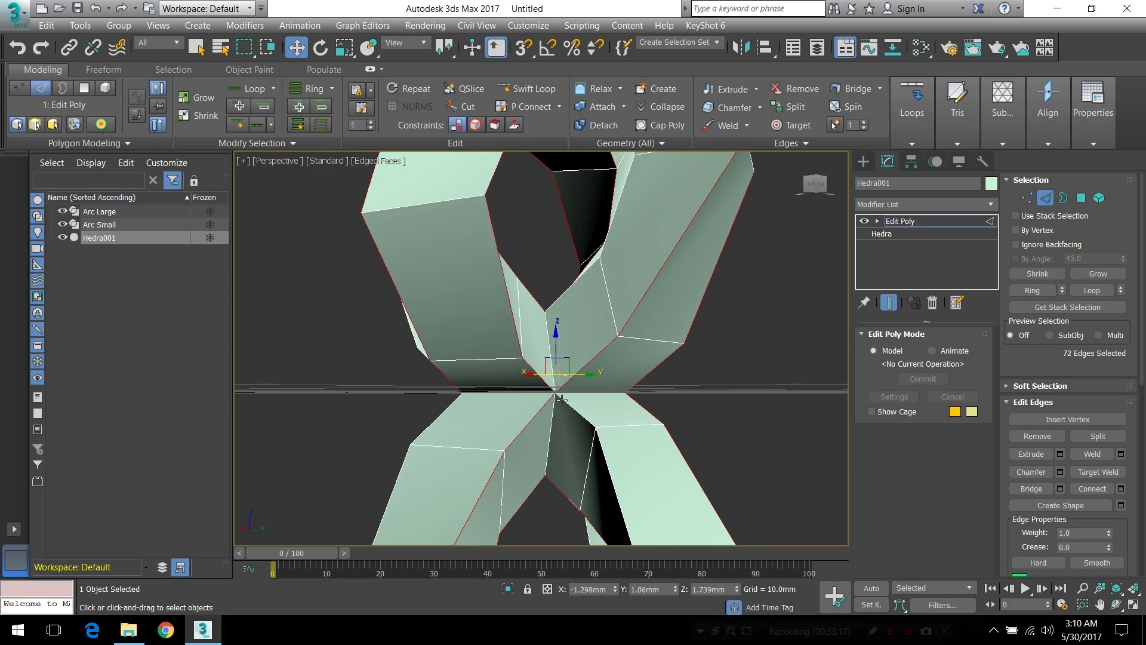
pyautogui.keyDown('ctrl'); pyautogui.click(575, 413); pyautogui.keyUp('ctrl')
pyautogui.keyDown('alt'); pyautogui.moveTo(454, 402); pyautogui.dragTo(556, 399, button='middle'); pyautogui.keyUp('alt')
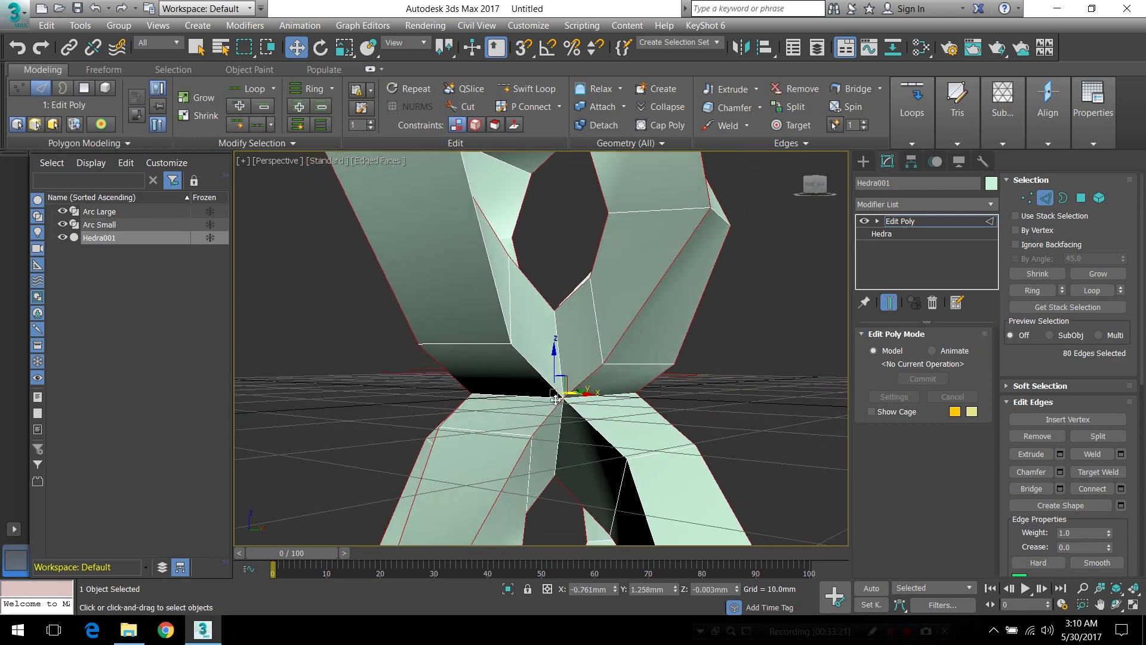
pyautogui.keyDown('ctrl'); pyautogui.click(574, 414); pyautogui.keyUp('ctrl')
pyautogui.keyDown('ctrl'); pyautogui.click(582, 420); pyautogui.keyUp('ctrl')
pyautogui.keyDown('alt'); pyautogui.moveTo(470, 396); pyautogui.dragTo(577, 371, button='middle'); pyautogui.keyUp('alt')
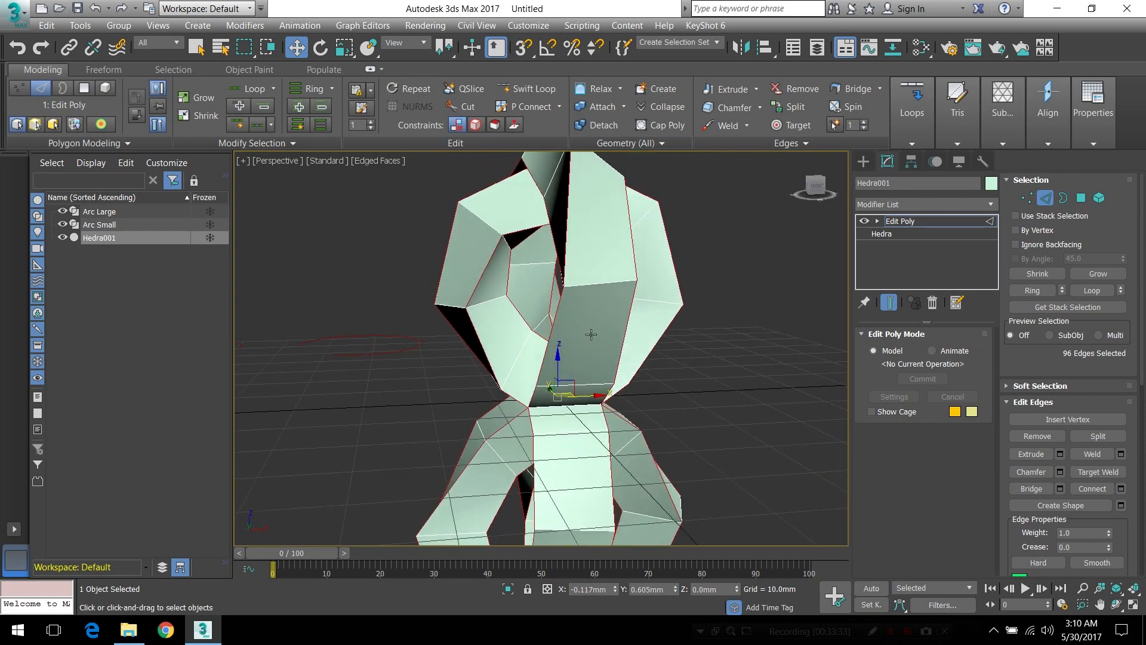
# Apply a Chamfer modifier to the selected edge loops of the hedra
pyautogui.keyDown('alt'); pyautogui.moveTo(642, 441); pyautogui.dragTo(679, 432, button='middle'); pyautogui.keyUp('alt')
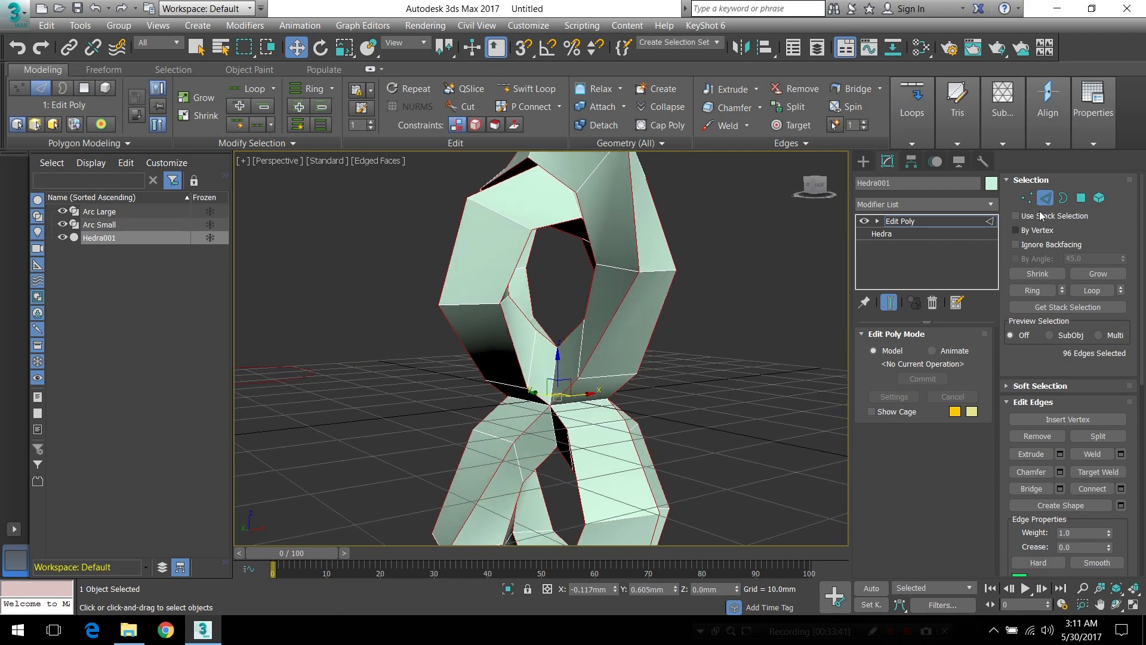
pyautogui.click(990, 205)
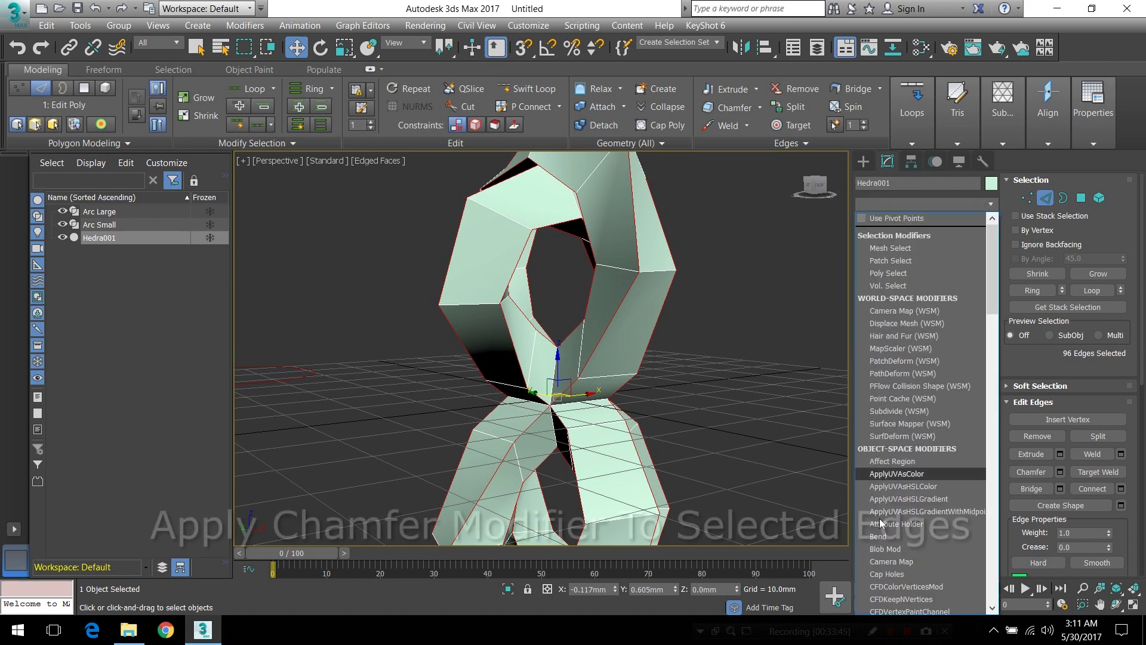
pyautogui.scroll(-2, 917, 525)
pyautogui.press('h')
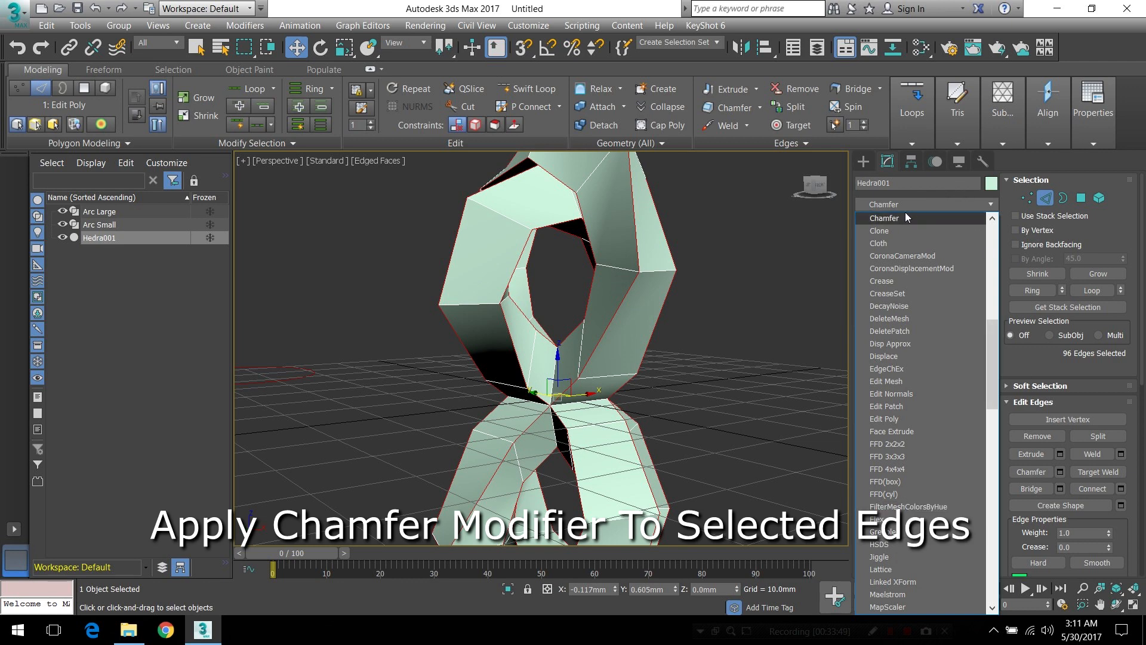
pyautogui.click(891, 220)
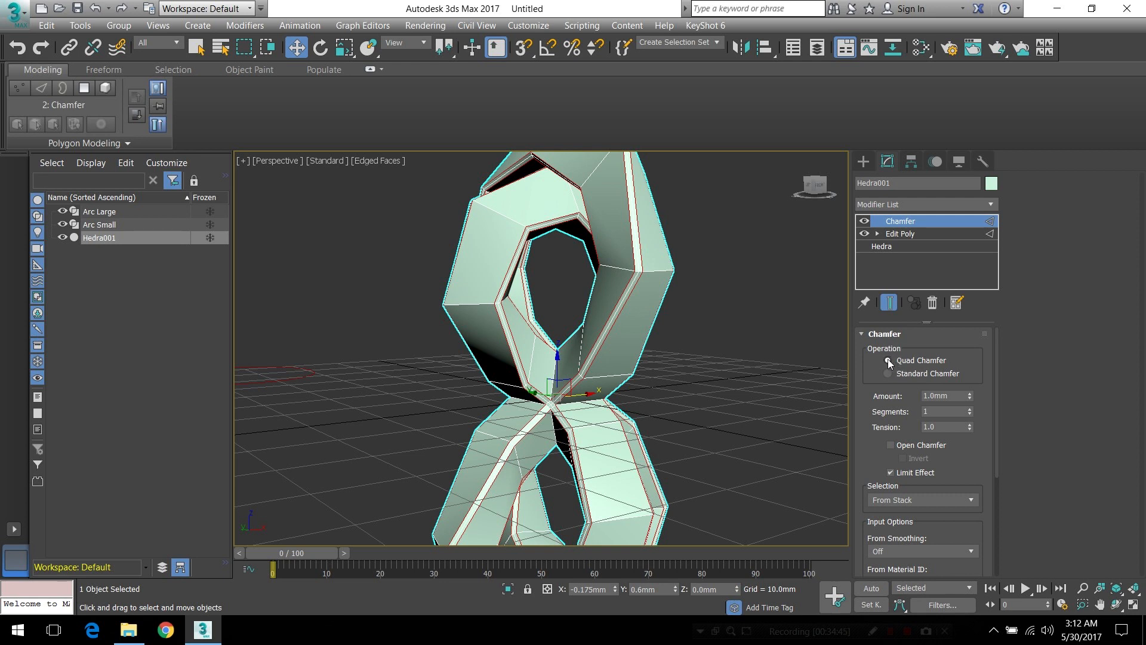
# Set the modifier to Quad Chamfer with an amount of 3.0 mm, and enable Open Chamfer and Invert
pyautogui.click(892, 376)
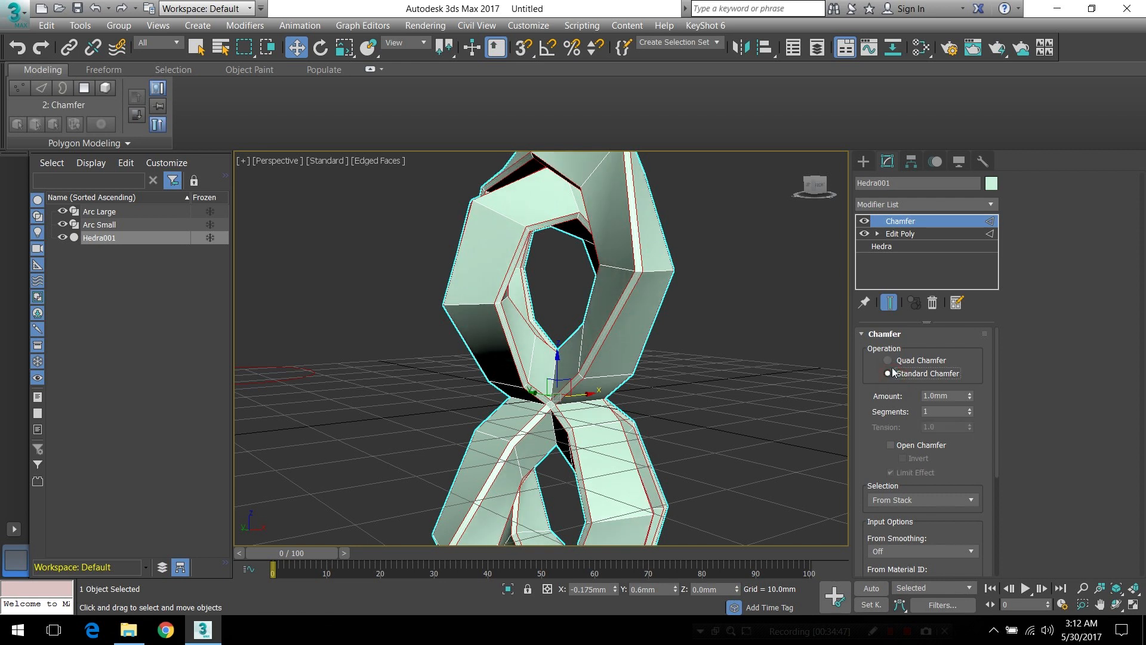
pyautogui.click(891, 360)
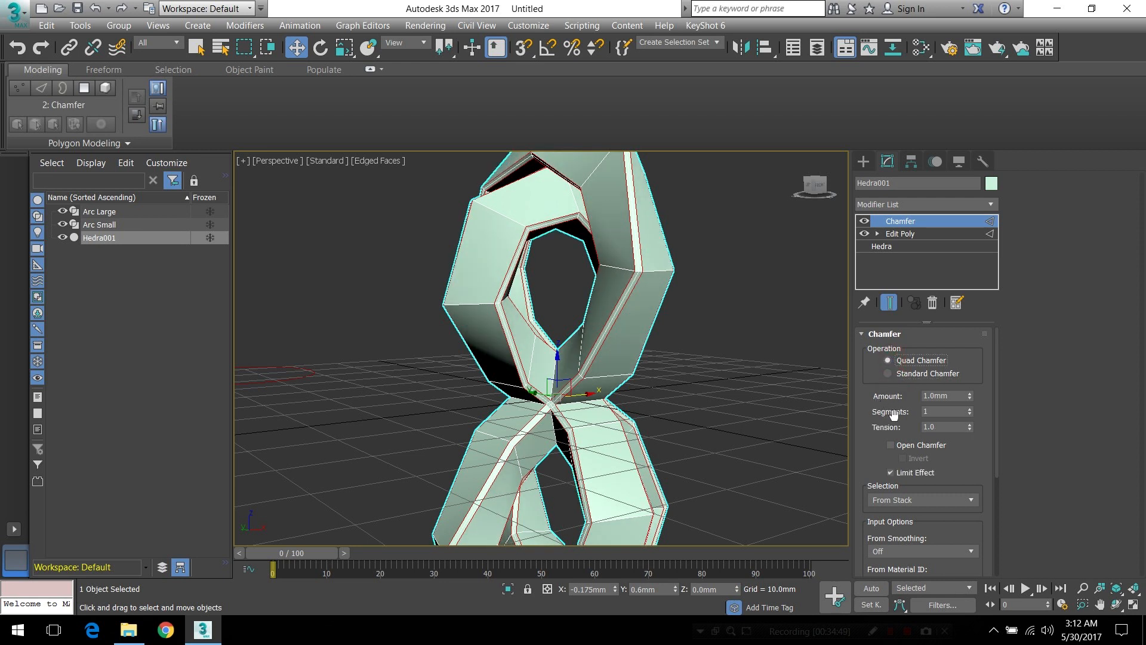
pyautogui.doubleClick(945, 395)
pyautogui.write('3.0')
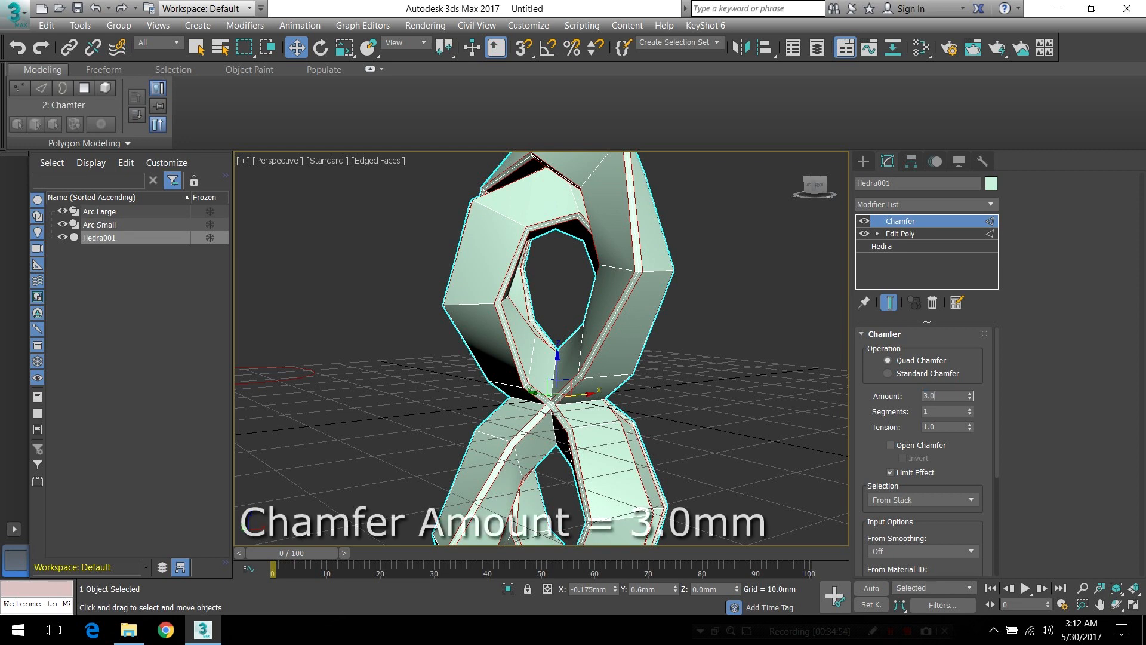
pyautogui.press('Return')
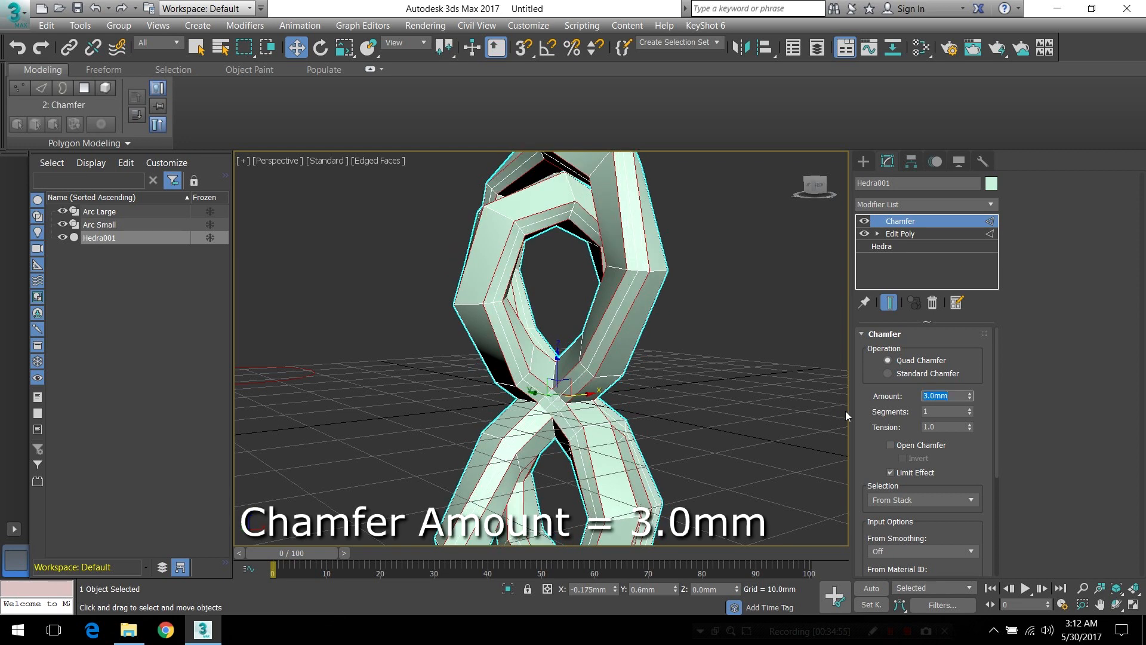
pyautogui.click(907, 447)
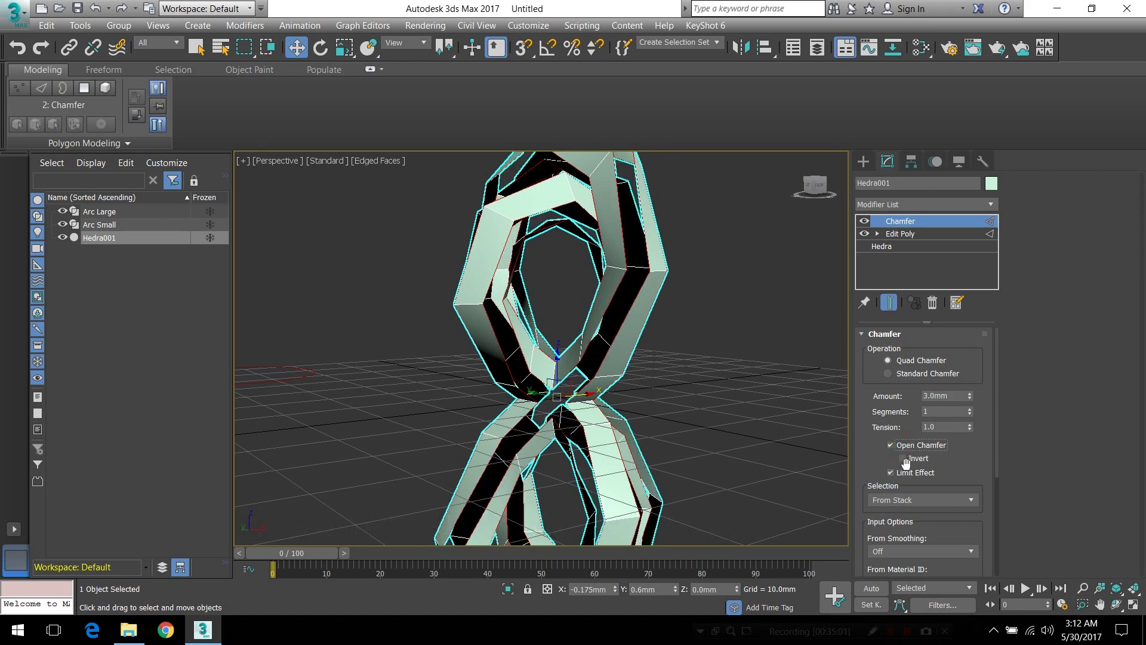
pyautogui.click(903, 458)
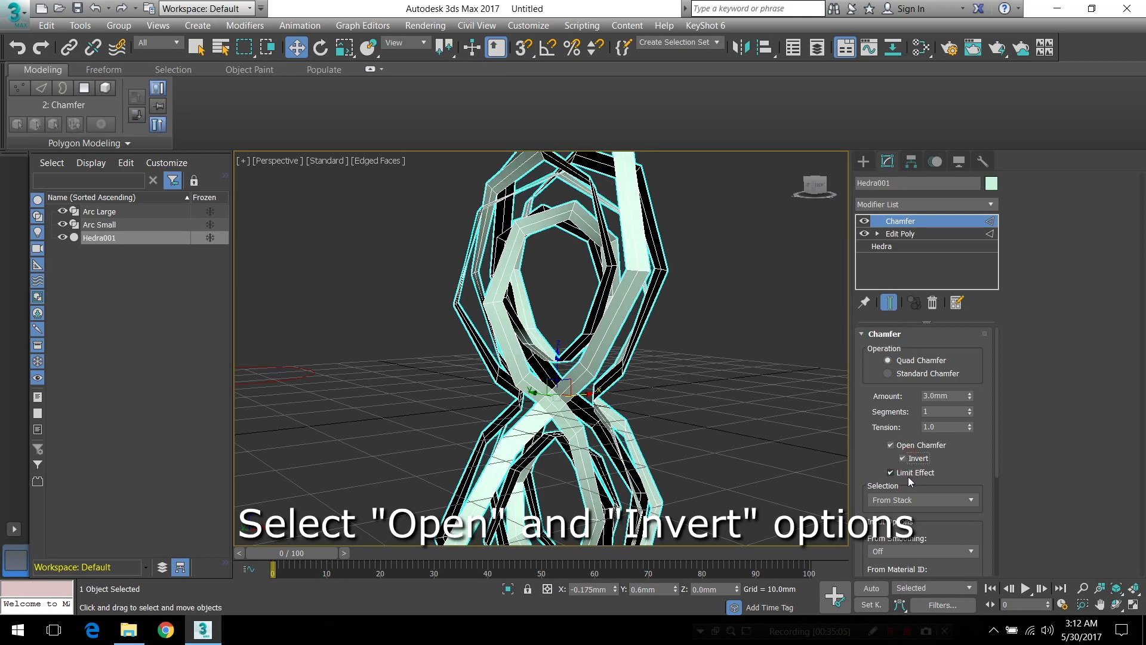
# Apply a Shell modifier to the open strips with the inner and outer amounts both set to 2.0 mm
pyautogui.keyDown('alt'); pyautogui.moveTo(685, 384); pyautogui.dragTo(583, 323, button='middle'); pyautogui.keyUp('alt')
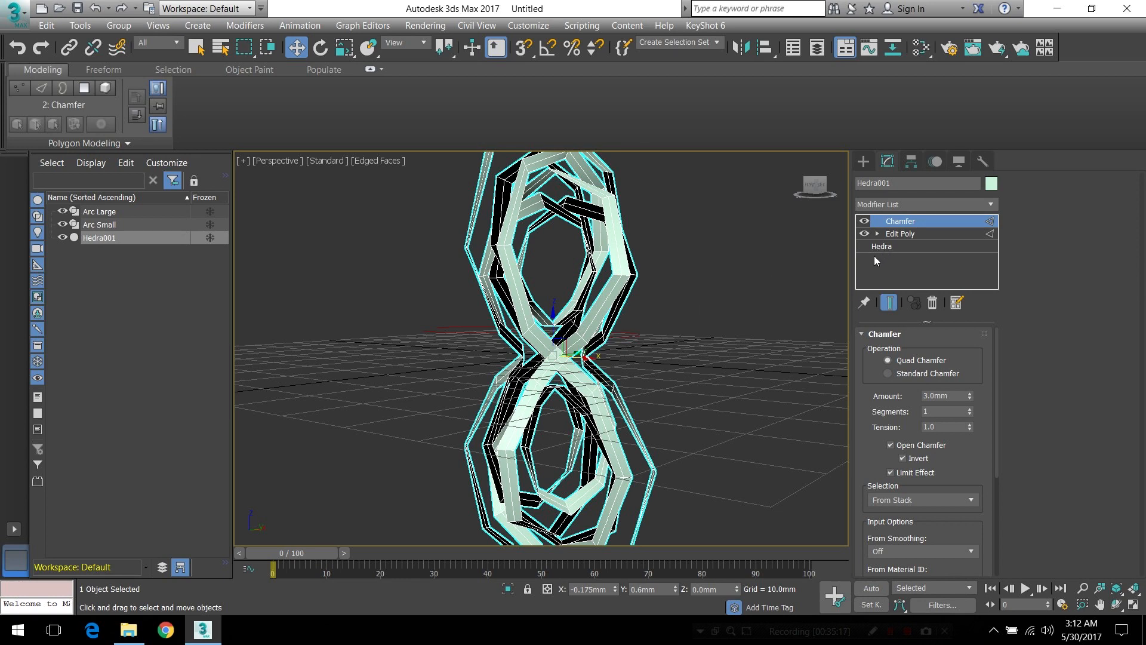
pyautogui.click(993, 202)
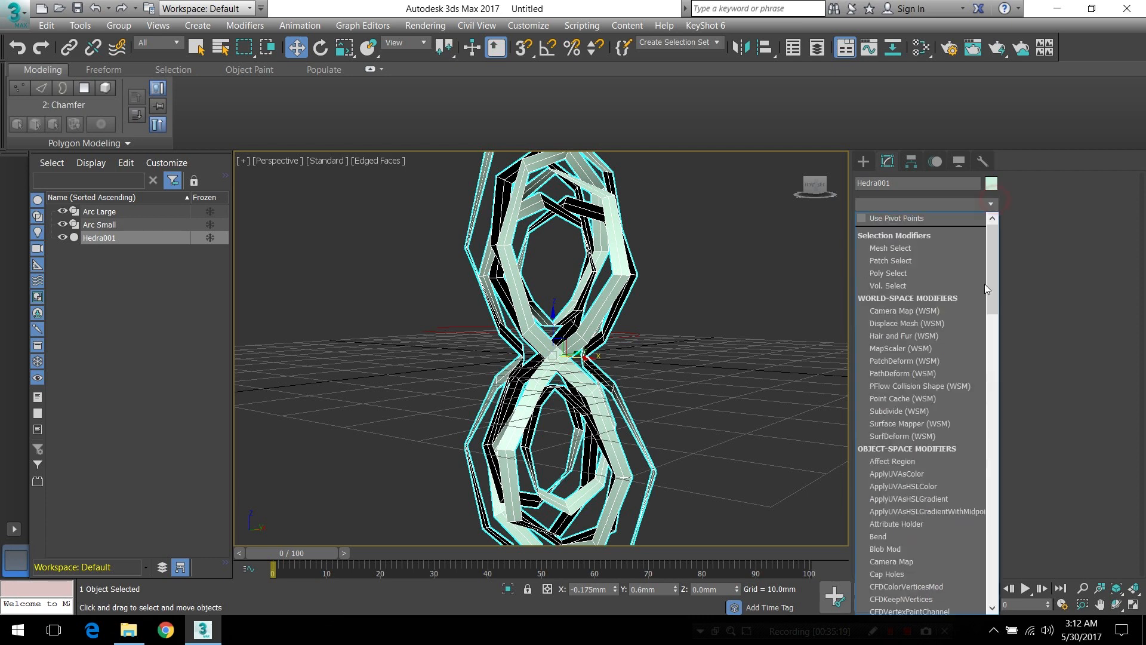
pyautogui.write('sh')
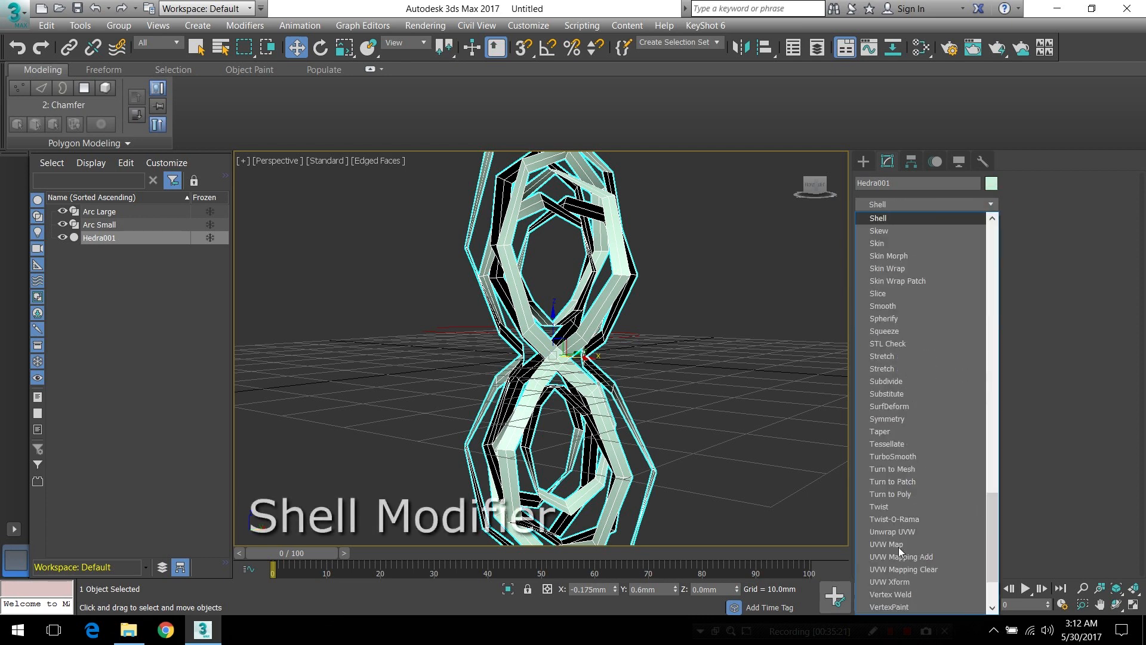
pyautogui.press('Return')
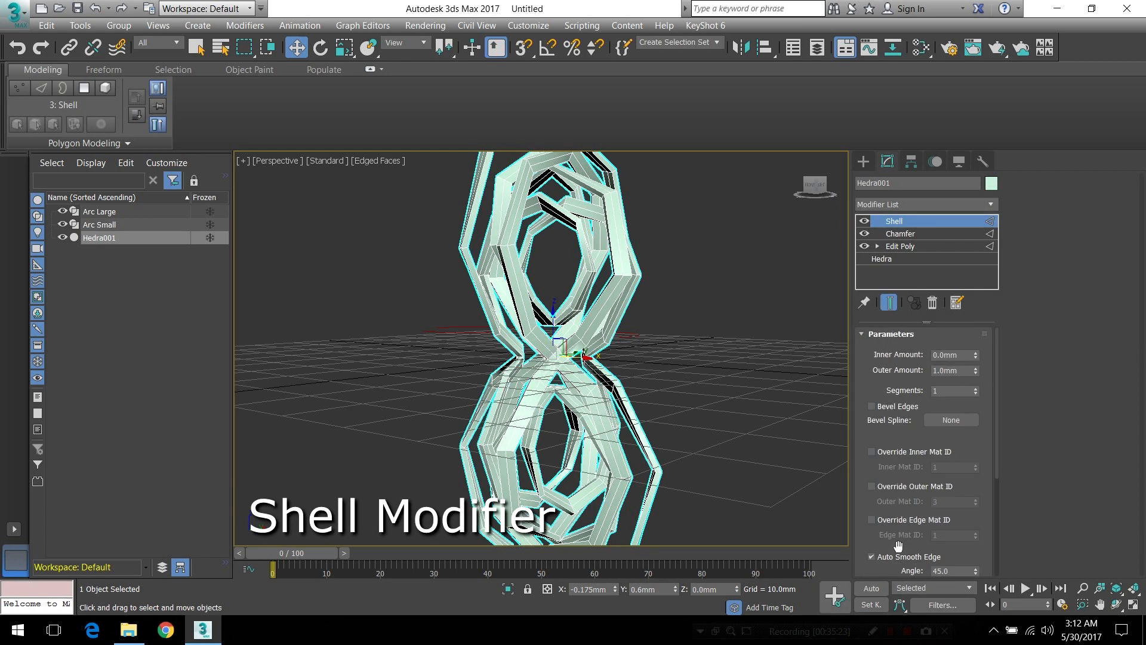
pyautogui.doubleClick(949, 355)
pyautogui.write('2.')
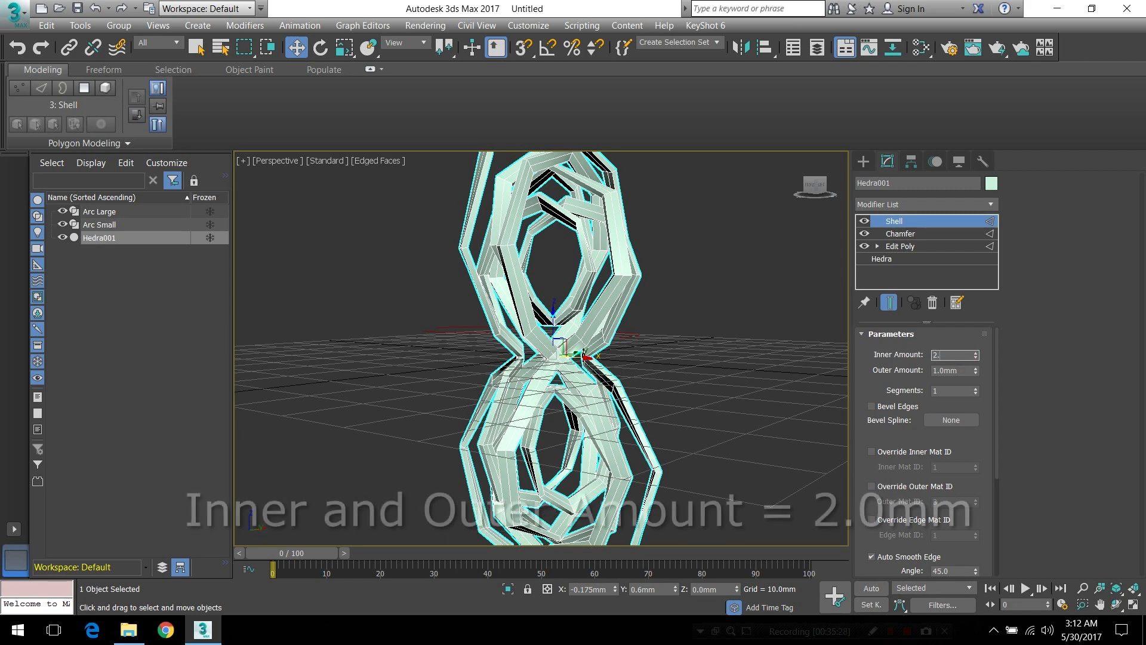
pyautogui.press('Return')
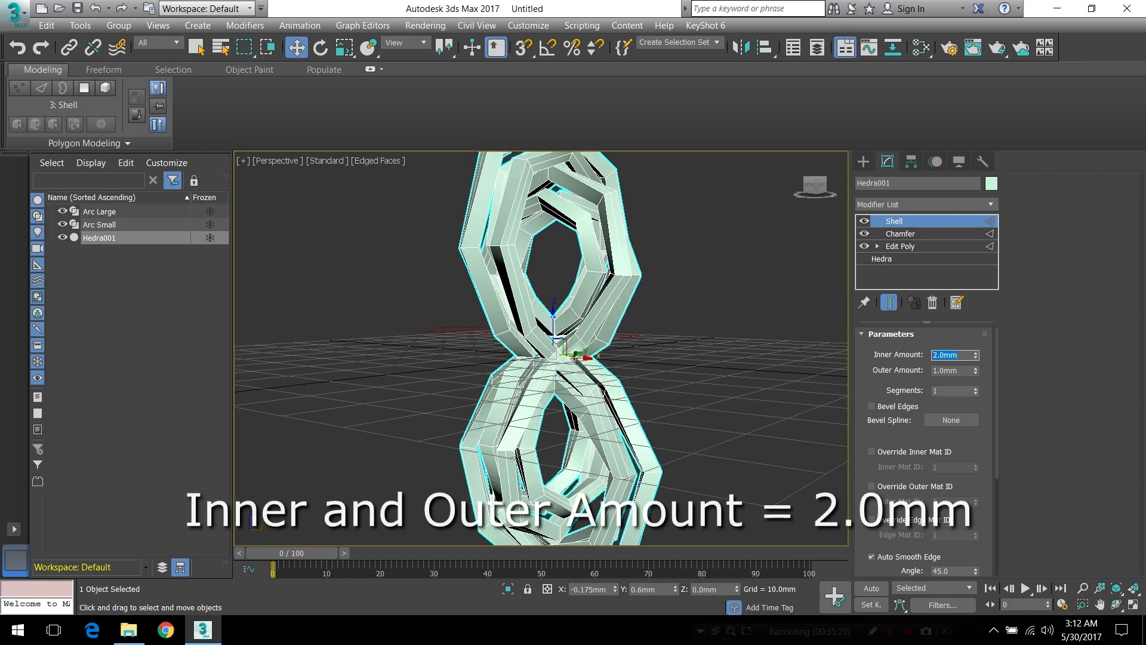
pyautogui.doubleClick(958, 370)
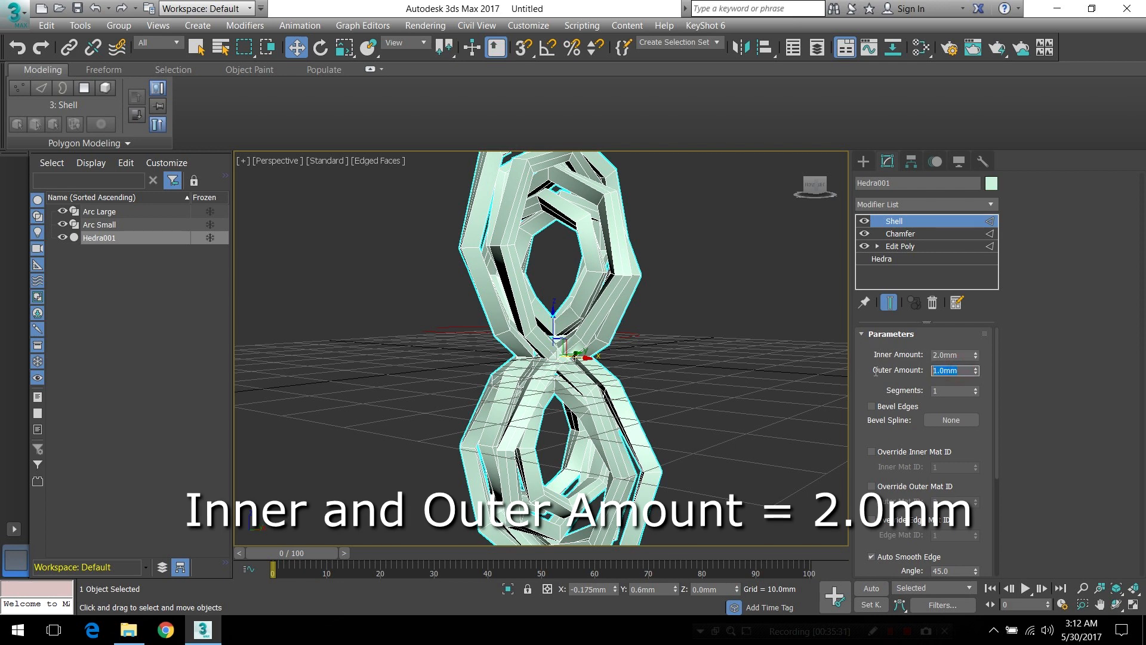
pyautogui.write('2.0')
pyautogui.press('Return')
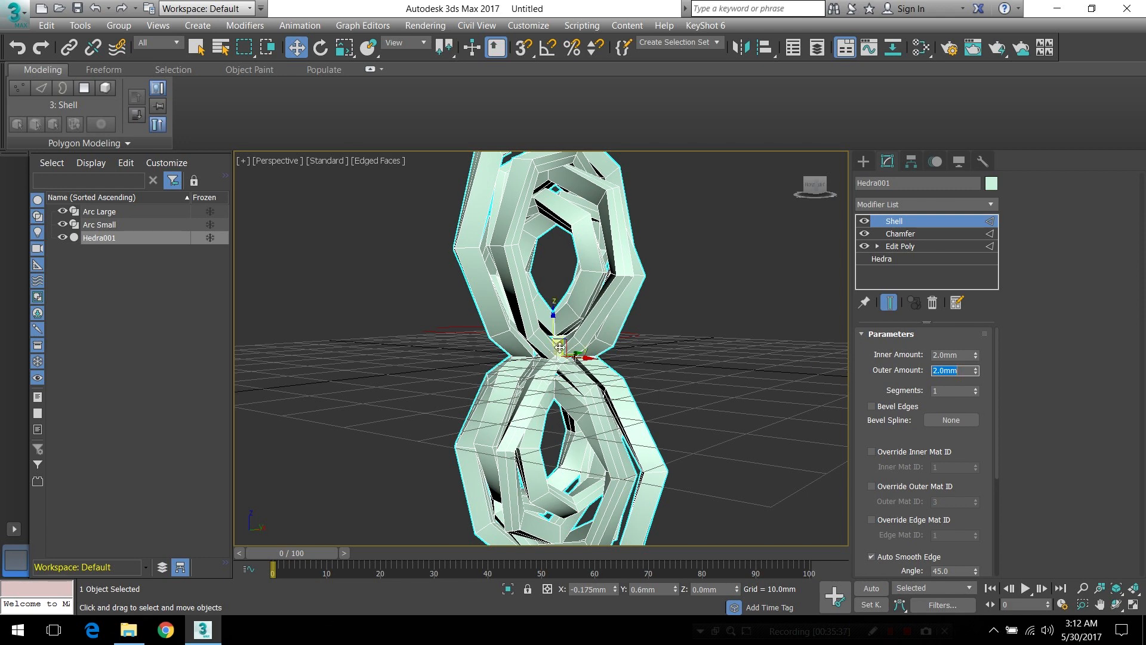
pyautogui.keyDown('alt'); pyautogui.moveTo(577, 299); pyautogui.dragTo(588, 371, button='middle'); pyautogui.keyUp('alt')
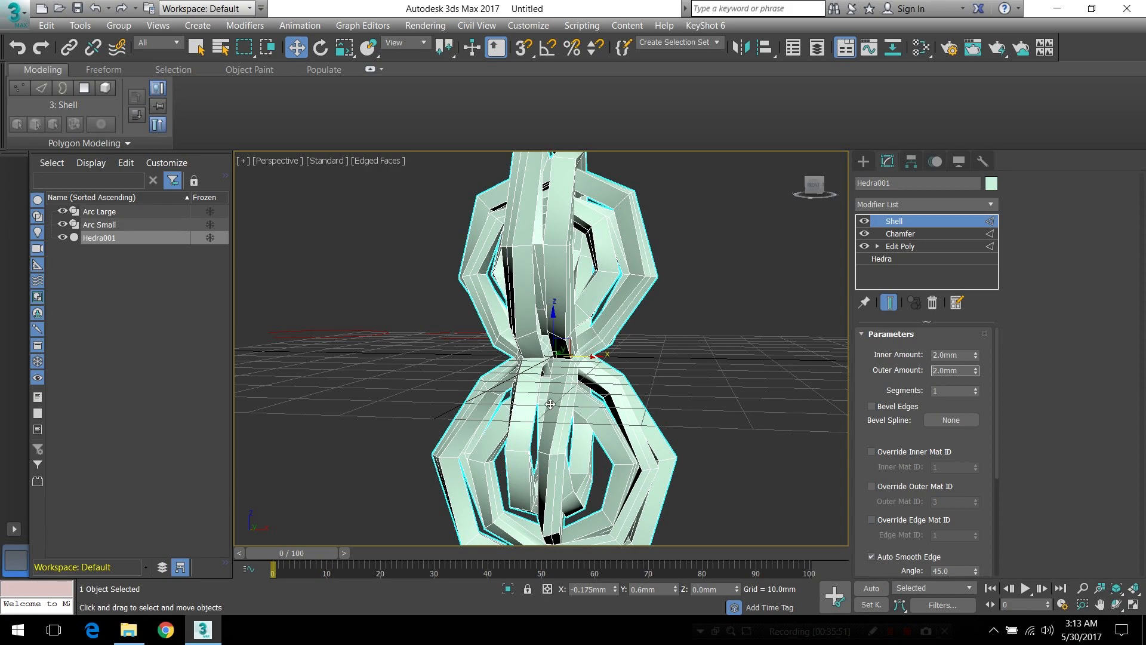
# Apply an OpenSubdiv modifier on top of the Shell to smooth the thick strips of the hedra
pyautogui.keyDown('alt'); pyautogui.moveTo(592, 318); pyautogui.dragTo(734, 302, button='middle'); pyautogui.keyUp('alt')
pyautogui.moveTo(591, 235); pyautogui.dragTo(614, 258, button='middle')
pyautogui.moveTo(596, 368)
pyautogui.keyDown('alt'); pyautogui.mouseDown(button='middle')
pyautogui.moveTo(612, 354)
pyautogui.moveTo(618, 363)
pyautogui.mouseUp(button='middle'); pyautogui.keyUp('alt')
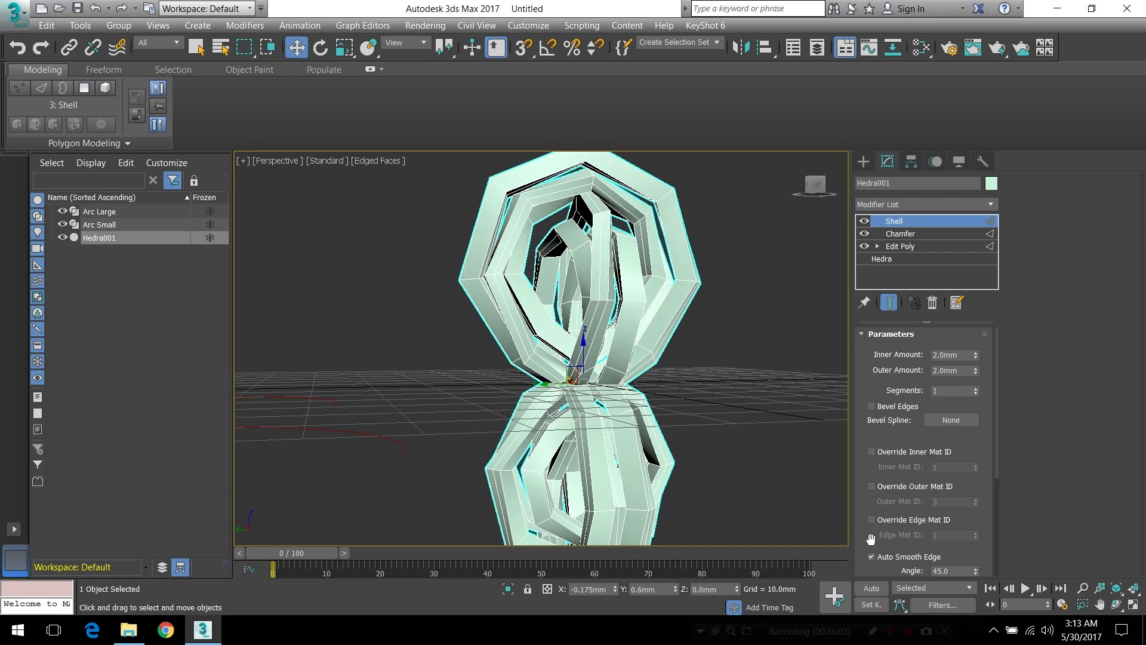
pyautogui.moveTo(871, 539)
pyautogui.mouseDown()
pyautogui.moveTo(889, 474)
pyautogui.moveTo(884, 555)
pyautogui.mouseUp()
pyautogui.click(991, 205)
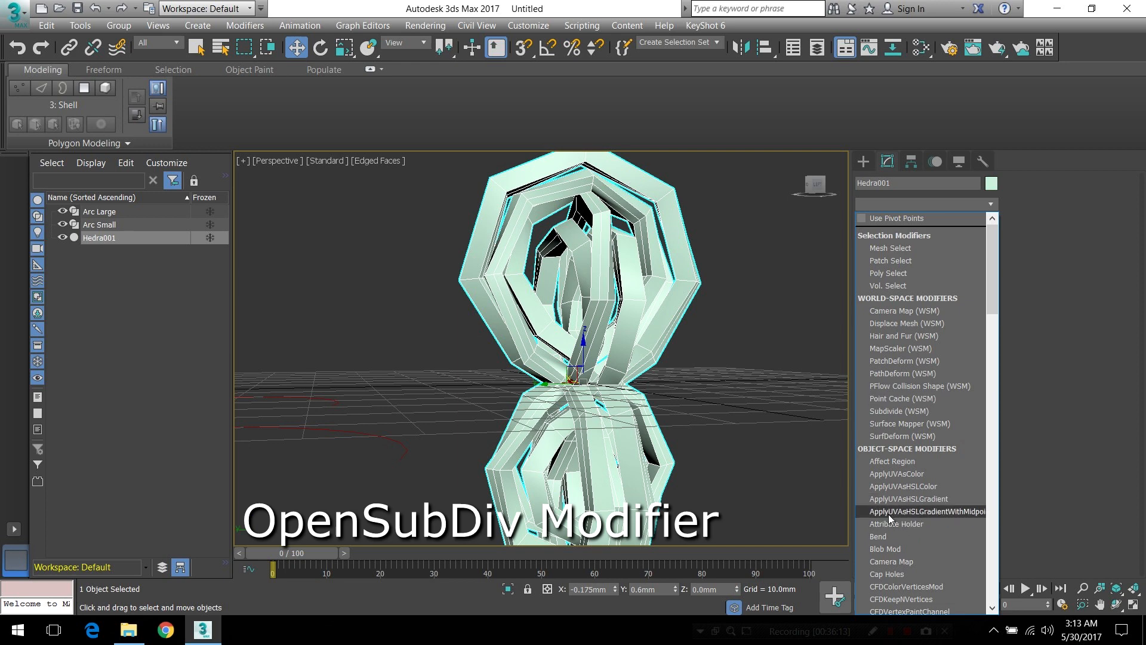
pyautogui.press('o')
pyautogui.press('Return')
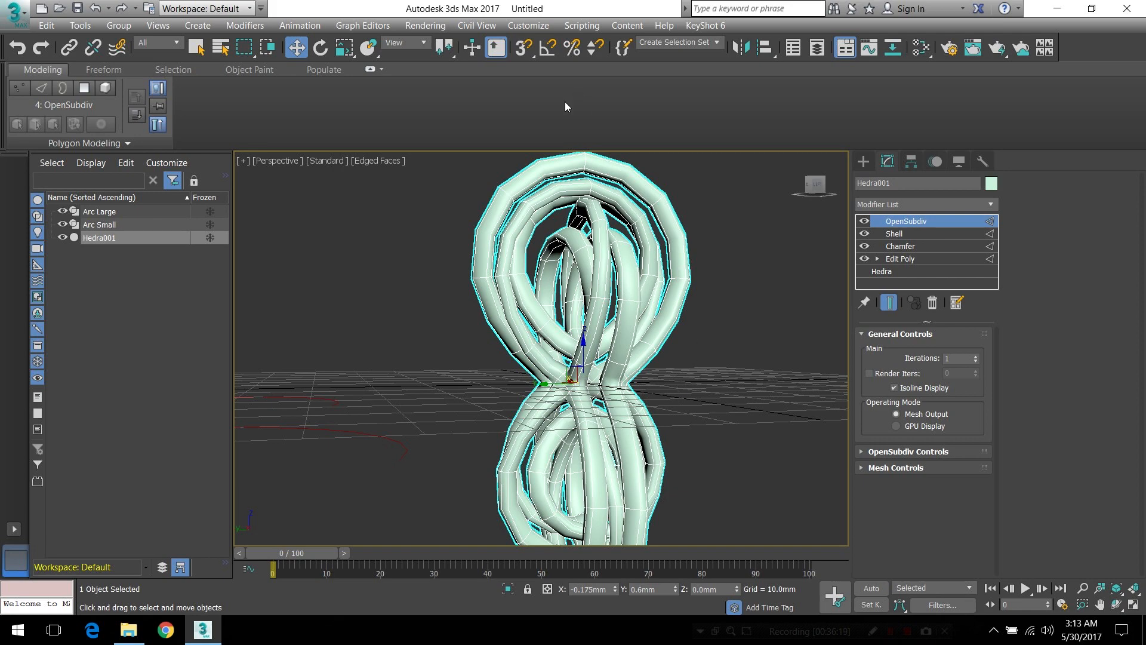
# Raise the OpenSubdiv iterations to 3 for smooth, rounded loops
pyautogui.keyDown('alt'); pyautogui.moveTo(533, 367); pyautogui.dragTo(692, 408, button='middle'); pyautogui.keyUp('alt')
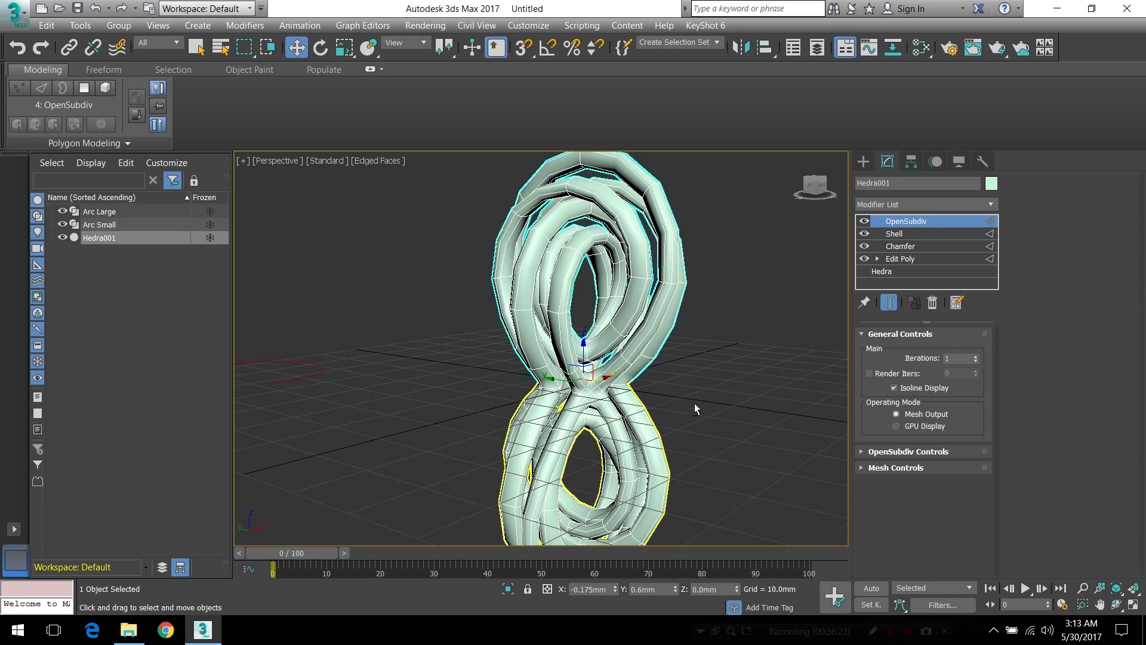
pyautogui.click(976, 357)
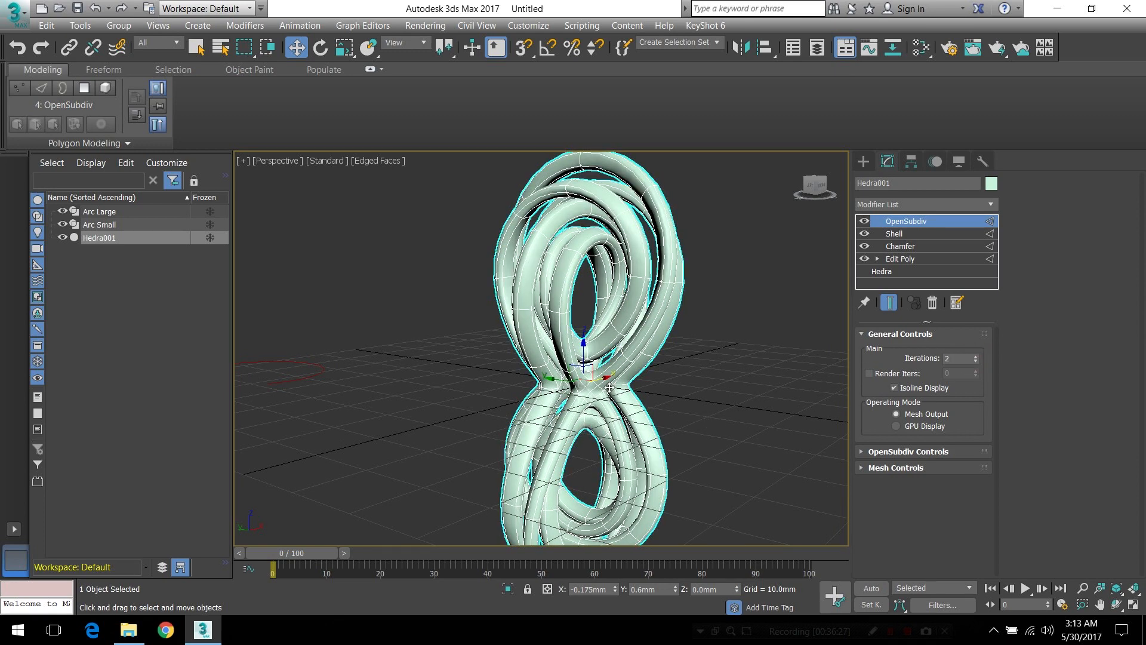
pyautogui.moveTo(609, 387)
pyautogui.keyDown('alt'); pyautogui.mouseDown(button='middle')
pyautogui.moveTo(652, 374)
pyautogui.moveTo(591, 375)
pyautogui.mouseUp(button='middle'); pyautogui.keyUp('alt')
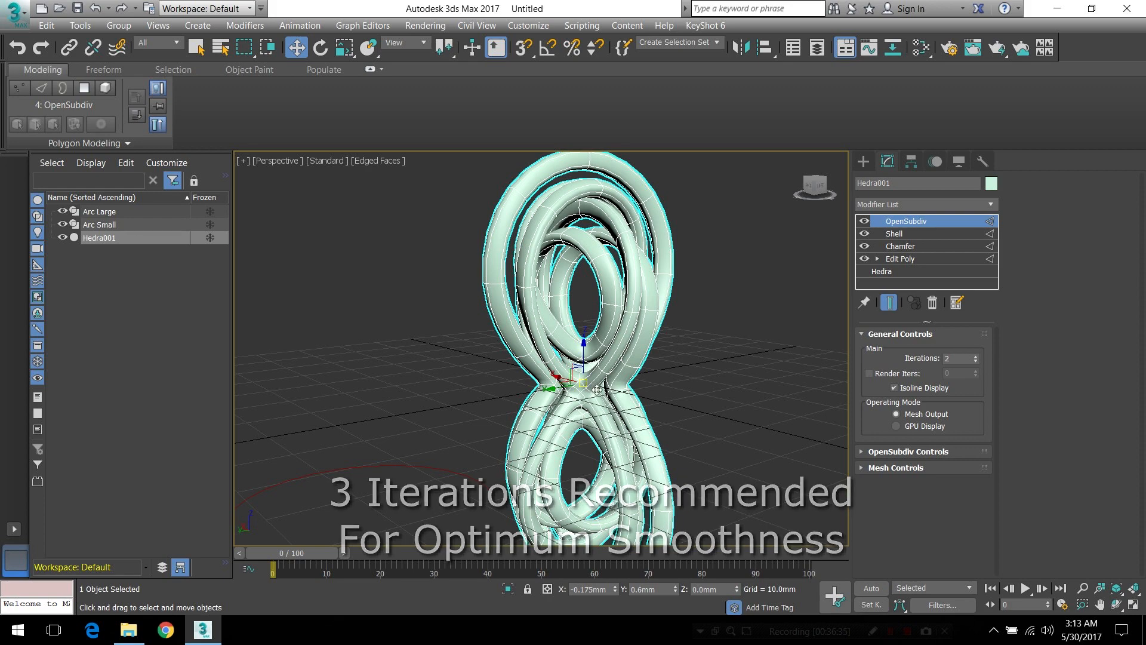
pyautogui.keyDown('alt'); pyautogui.moveTo(623, 385); pyautogui.dragTo(597, 388, button='middle'); pyautogui.keyUp('alt')
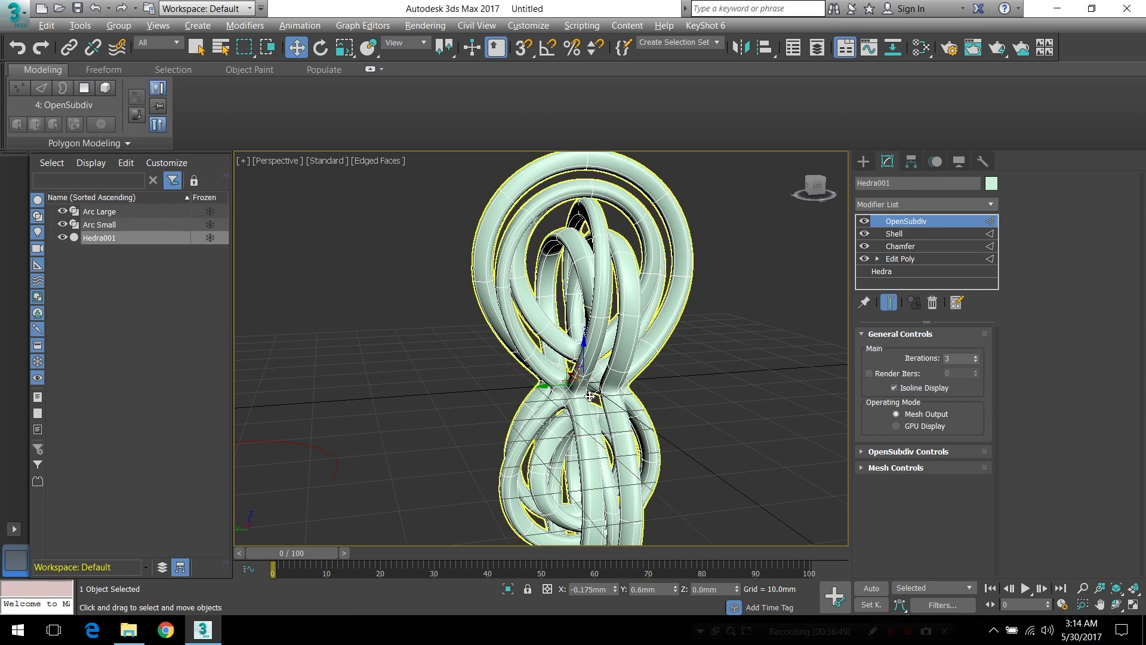
pyautogui.keyDown('alt'); pyautogui.moveTo(586, 396); pyautogui.dragTo(607, 405, button='middle'); pyautogui.keyUp('alt')
pyautogui.scroll(3, 618, 377)
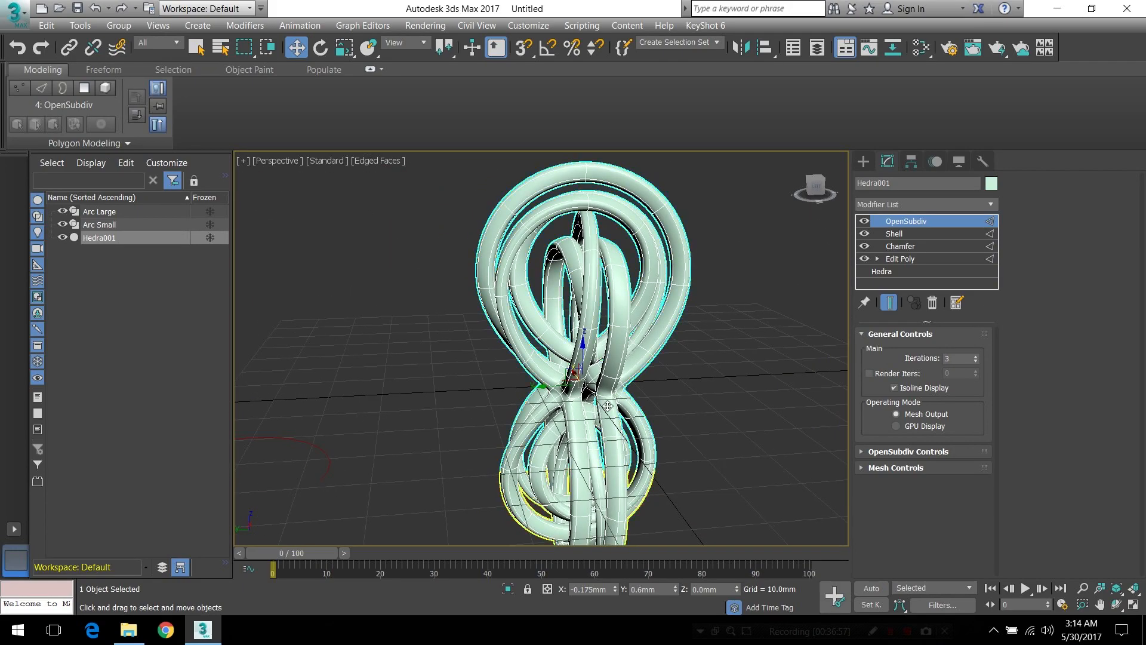
# Turn Isoline Display off to view the full subdivided mesh, and switch it back on
pyautogui.click(894, 387)
pyautogui.keyDown('alt'); pyautogui.moveTo(586, 391); pyautogui.dragTo(627, 394, button='middle'); pyautogui.keyUp('alt')
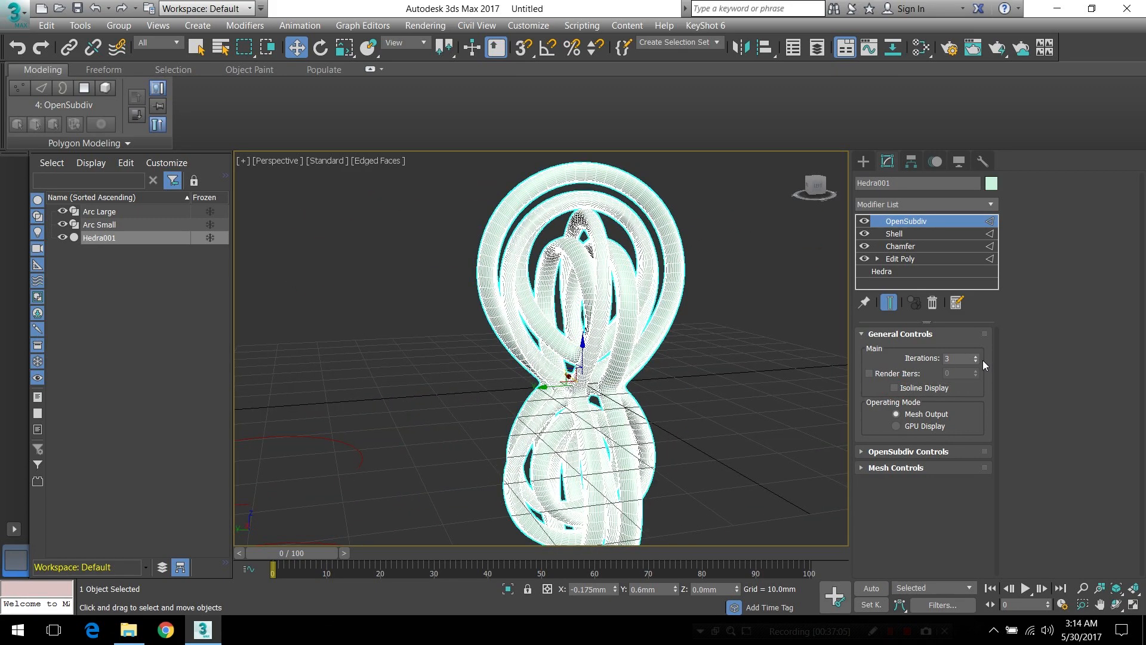
pyautogui.click(902, 388)
# Hide the viewport grid and inspect the smoothed loops around the narrow waist
pyautogui.keyDown('alt'); pyautogui.moveTo(609, 371); pyautogui.dragTo(572, 371, button='middle'); pyautogui.keyUp('alt')
pyautogui.press('g')
pyautogui.keyDown('alt'); pyautogui.moveTo(647, 378); pyautogui.dragTo(589, 377, button='middle'); pyautogui.keyUp('alt')
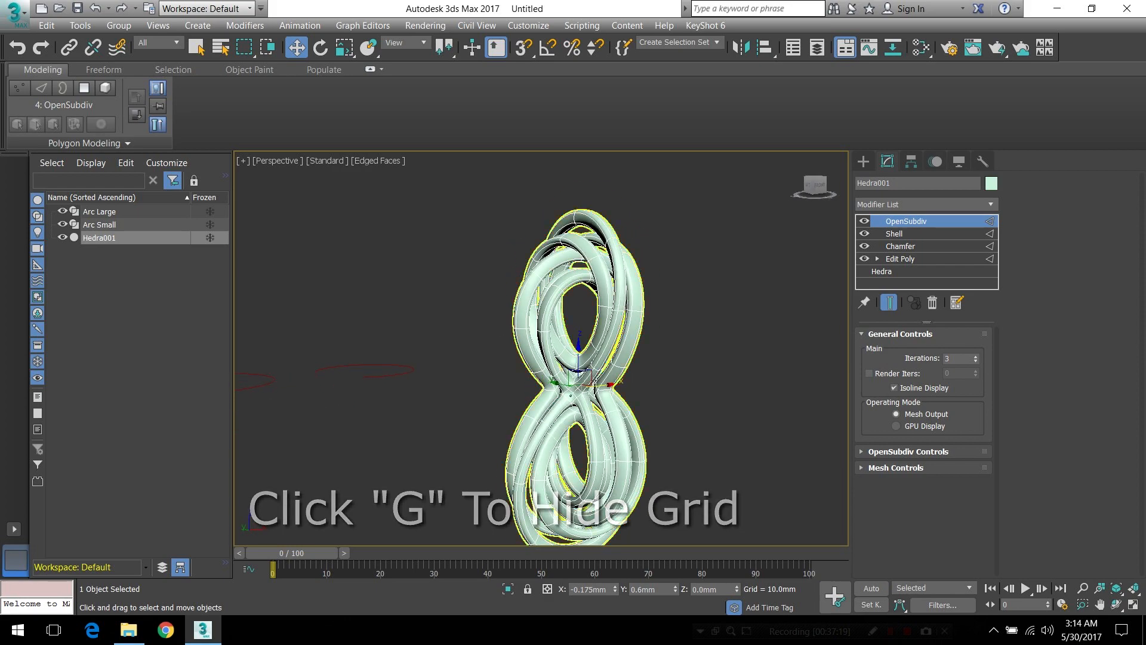
pyautogui.scroll(5, 589, 377)
pyautogui.keyDown('alt'); pyautogui.moveTo(671, 423); pyautogui.dragTo(756, 452, button='middle'); pyautogui.keyUp('alt')
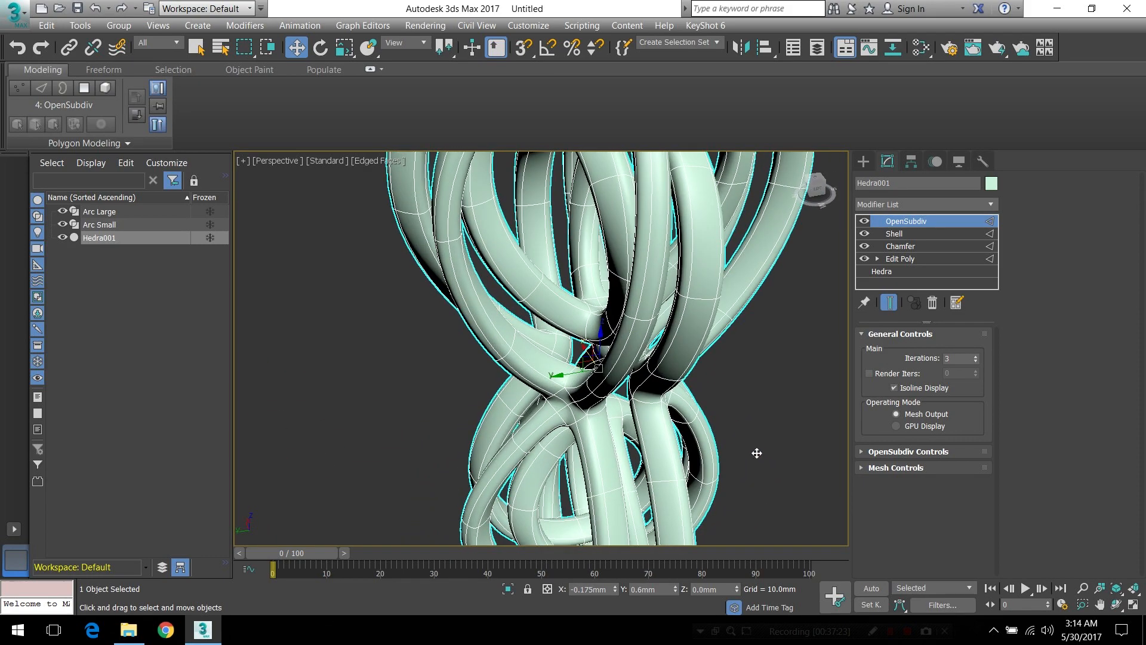
pyautogui.scroll(-4, 756, 452)
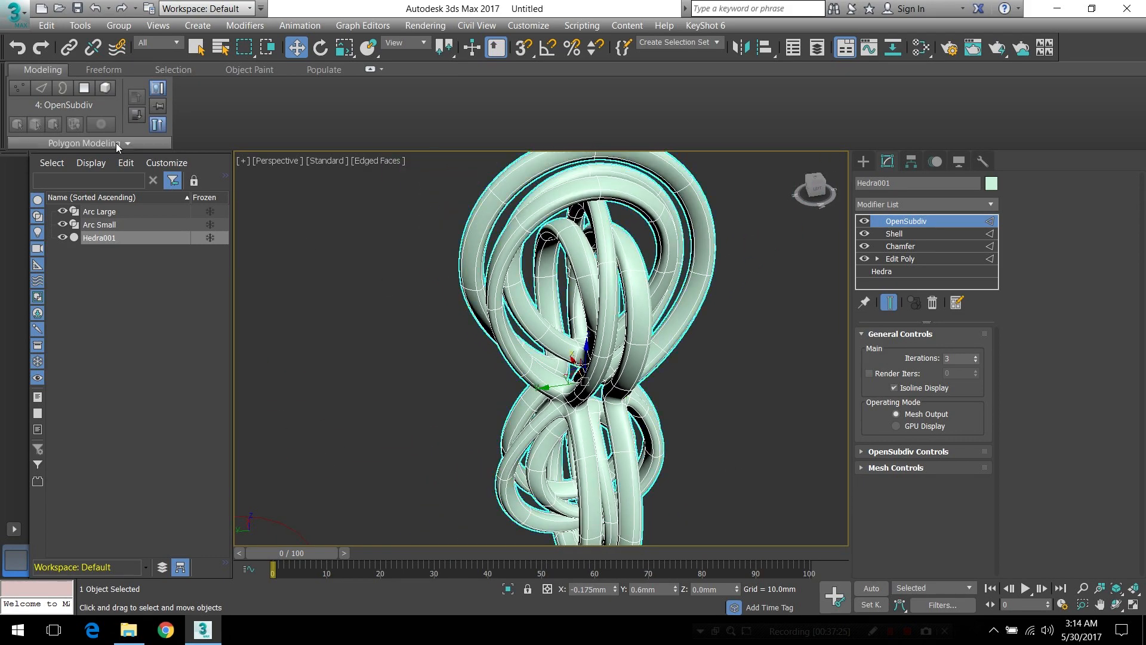
pyautogui.keyDown('alt'); pyautogui.moveTo(687, 385); pyautogui.dragTo(584, 337, button='middle'); pyautogui.keyUp('alt')
pyautogui.scroll(-3, 583, 333)
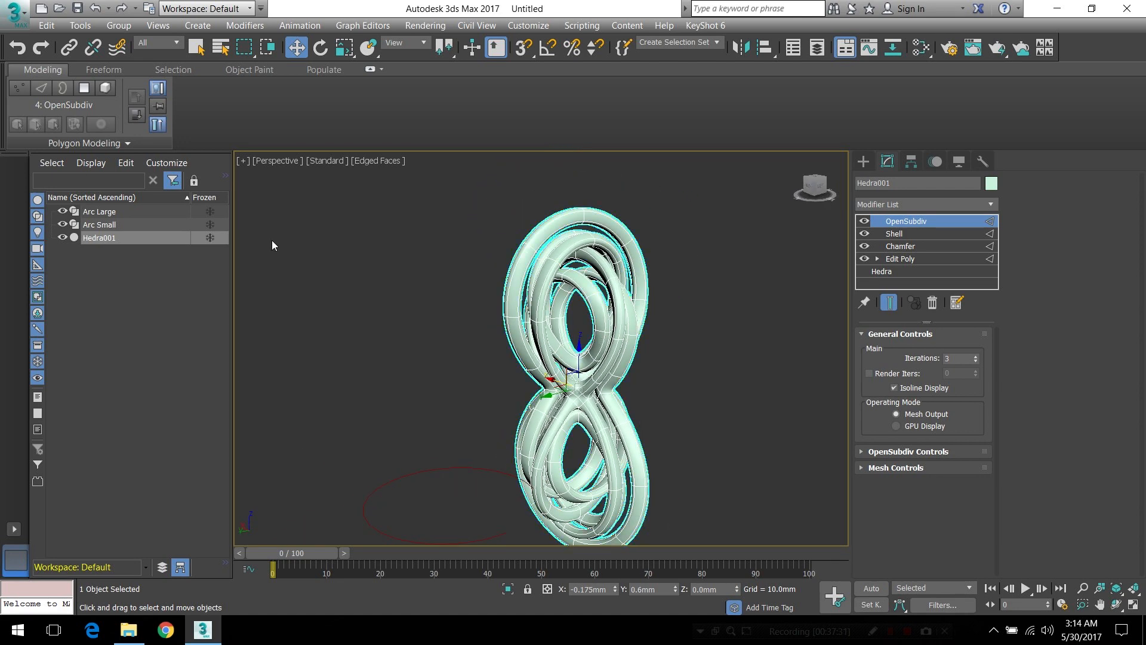
# Add an Edit Poly modifier above OpenSubdiv and select the loops at Element level to check that they form one continuous mesh
pyautogui.keyDown('alt'); pyautogui.moveTo(462, 376); pyautogui.dragTo(525, 382, button='middle'); pyautogui.keyUp('alt')
pyautogui.click(120, 146)
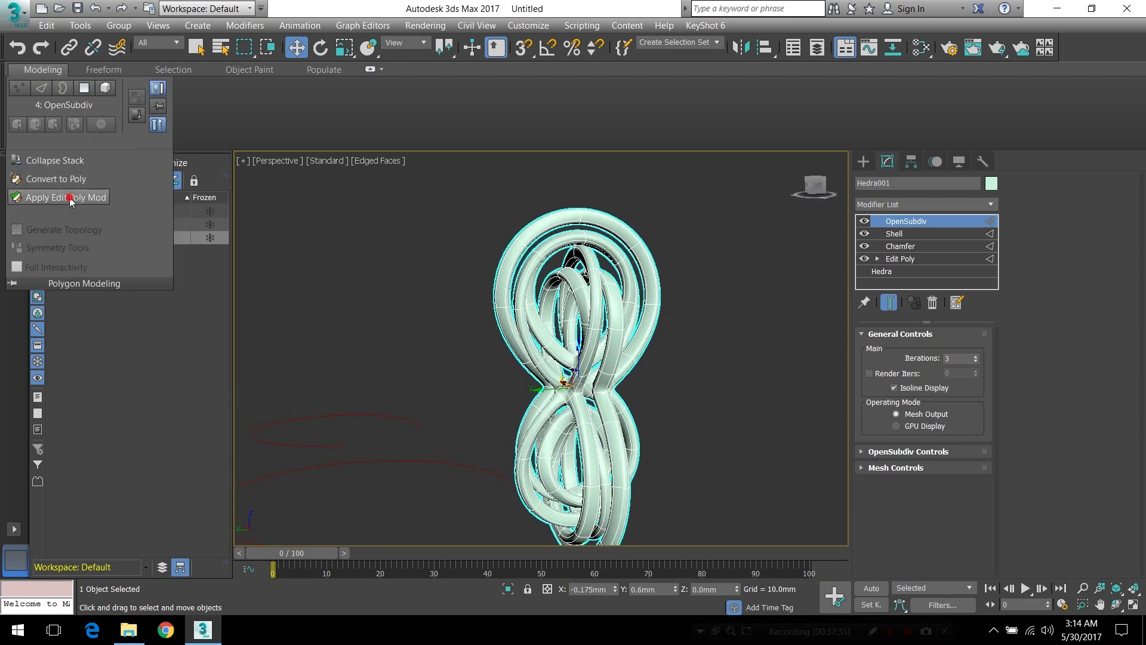
pyautogui.click(69, 198)
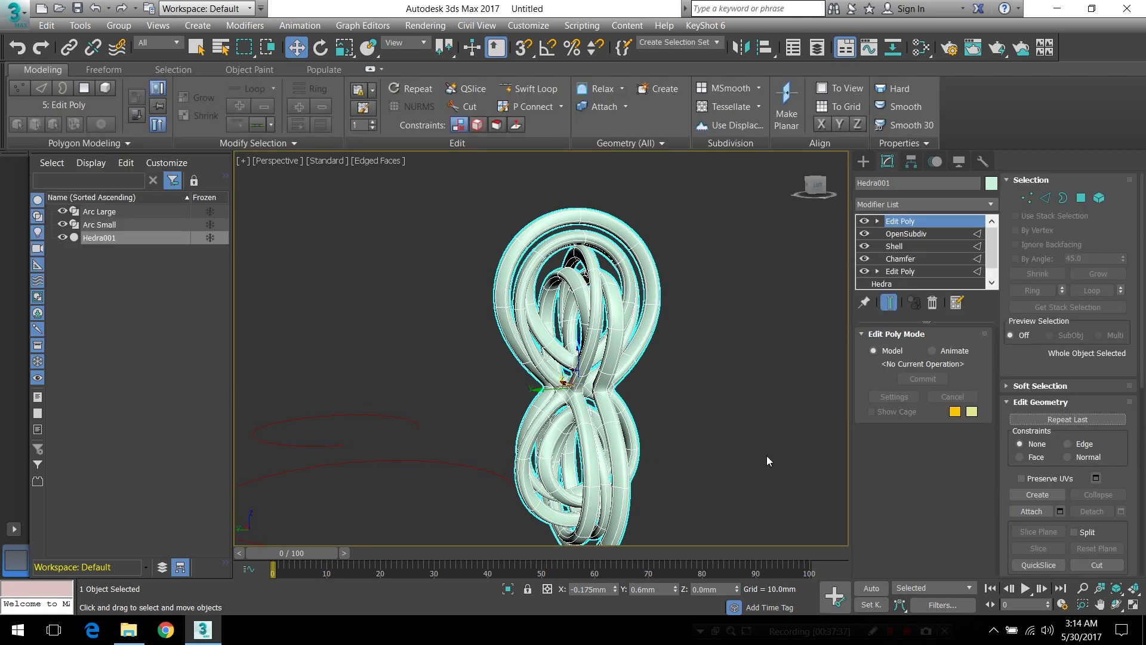
pyautogui.click(1098, 199)
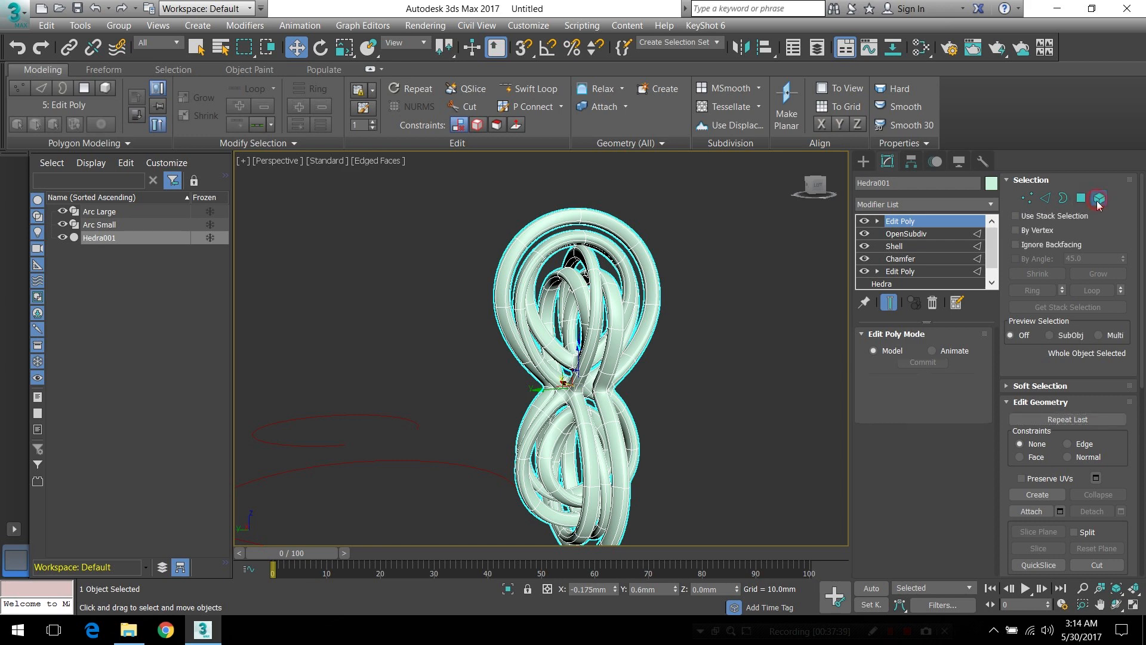
pyautogui.click(607, 413)
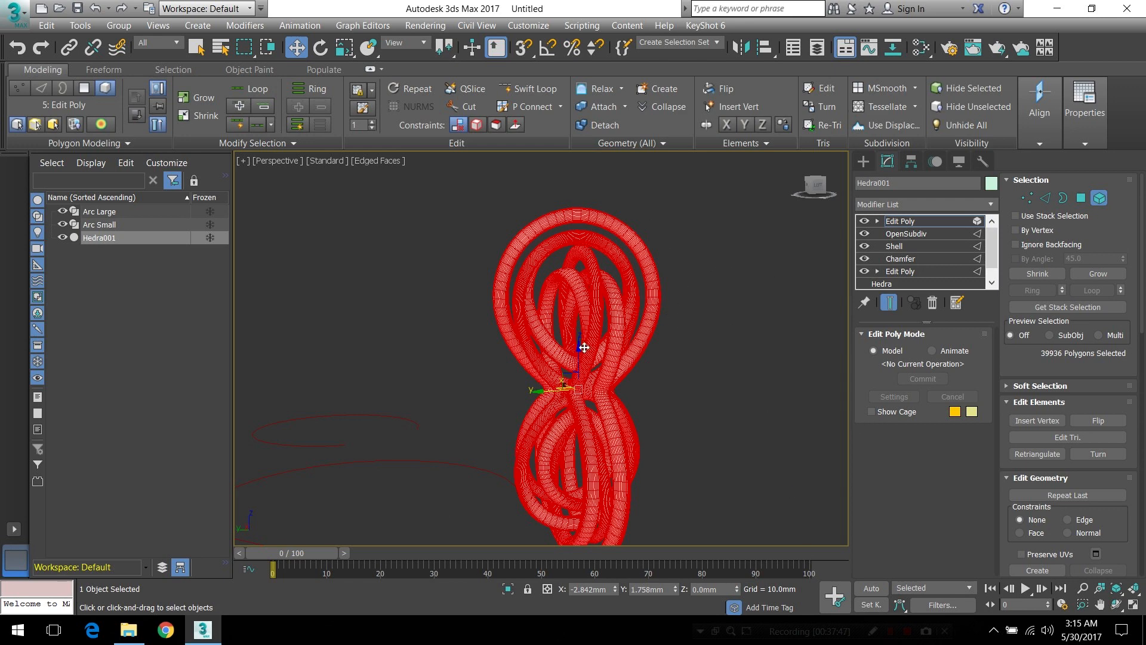
pyautogui.keyDown('alt'); pyautogui.moveTo(599, 408); pyautogui.dragTo(626, 385, button='middle'); pyautogui.keyUp('alt')
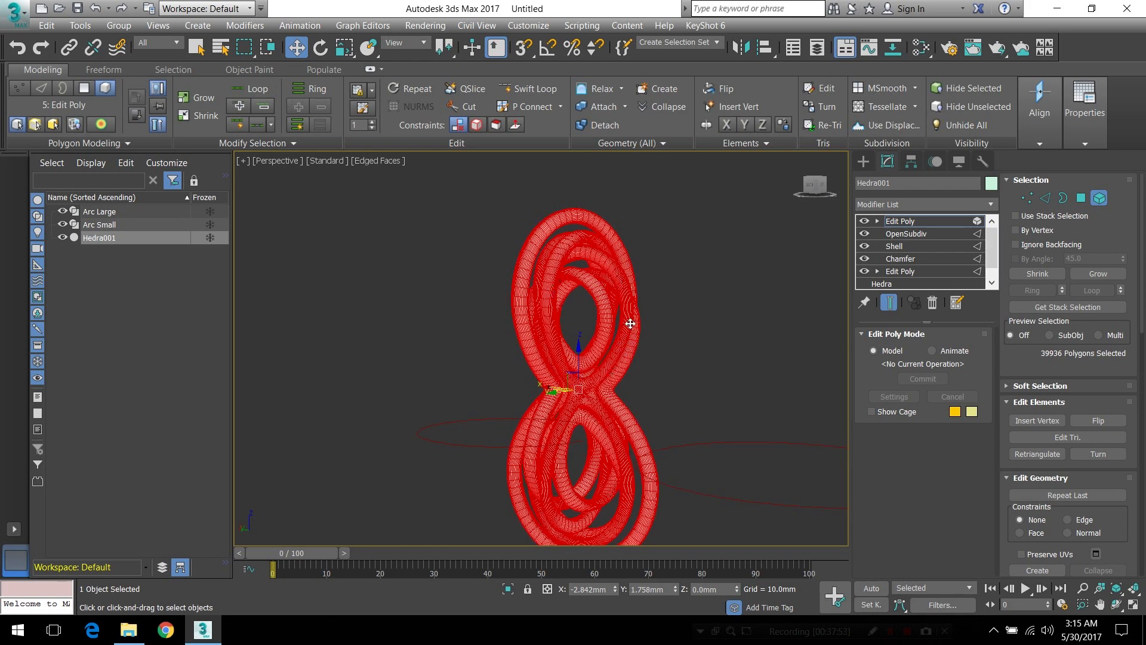
# Leave Element level and delete the topmost Edit Poly modifier from the stack
pyautogui.click(1100, 201)
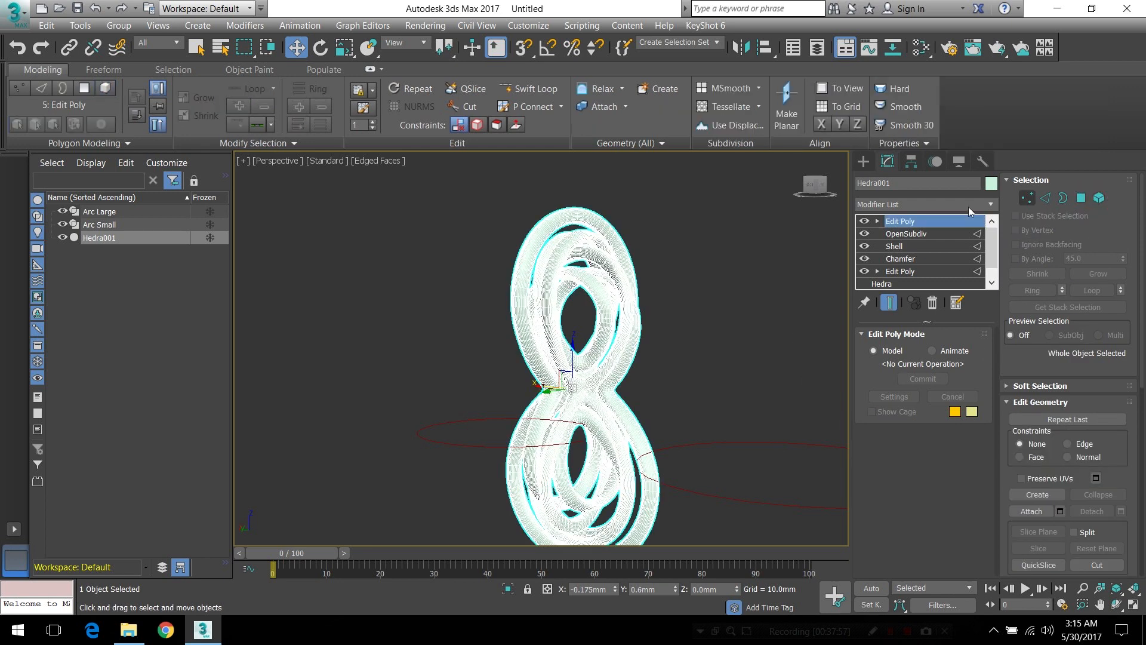
pyautogui.rightClick(911, 225)
pyautogui.click(955, 244)
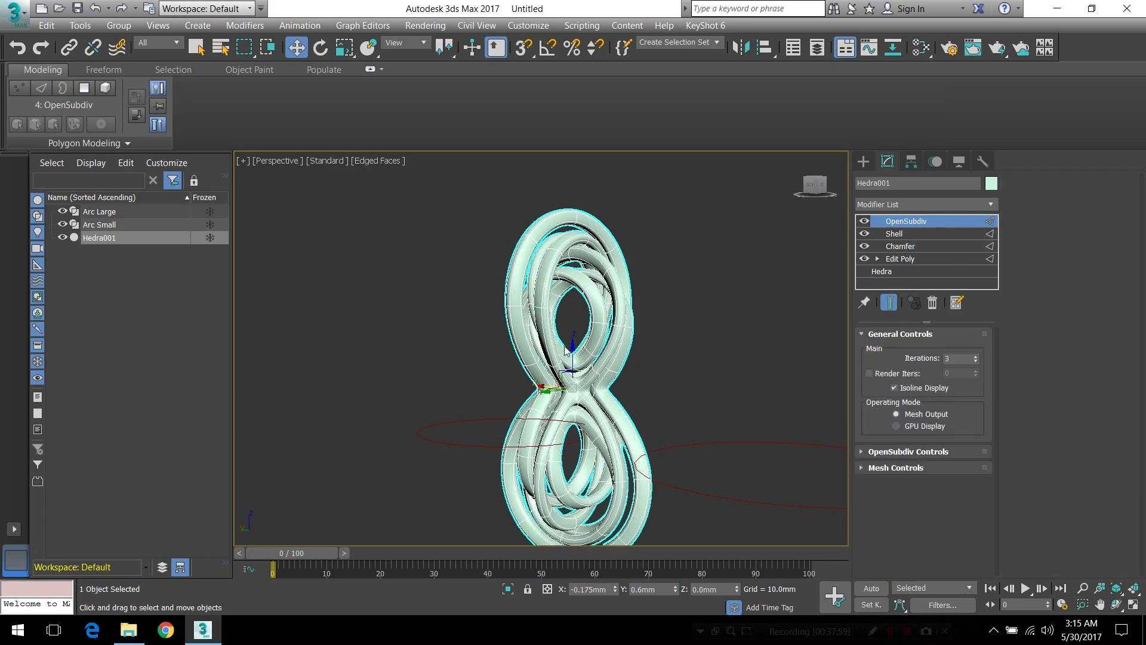
# Examine the model from above and close up, checking the spacing between neighbouring loops at the upper end
pyautogui.keyDown('alt'); pyautogui.moveTo(567, 408); pyautogui.dragTo(700, 419, button='middle'); pyautogui.keyUp('alt')
pyautogui.keyDown('alt'); pyautogui.moveTo(658, 361); pyautogui.dragTo(653, 391, button='middle'); pyautogui.keyUp('alt')
pyautogui.scroll(5, 602, 359)
pyautogui.scroll(-3, 576, 359)
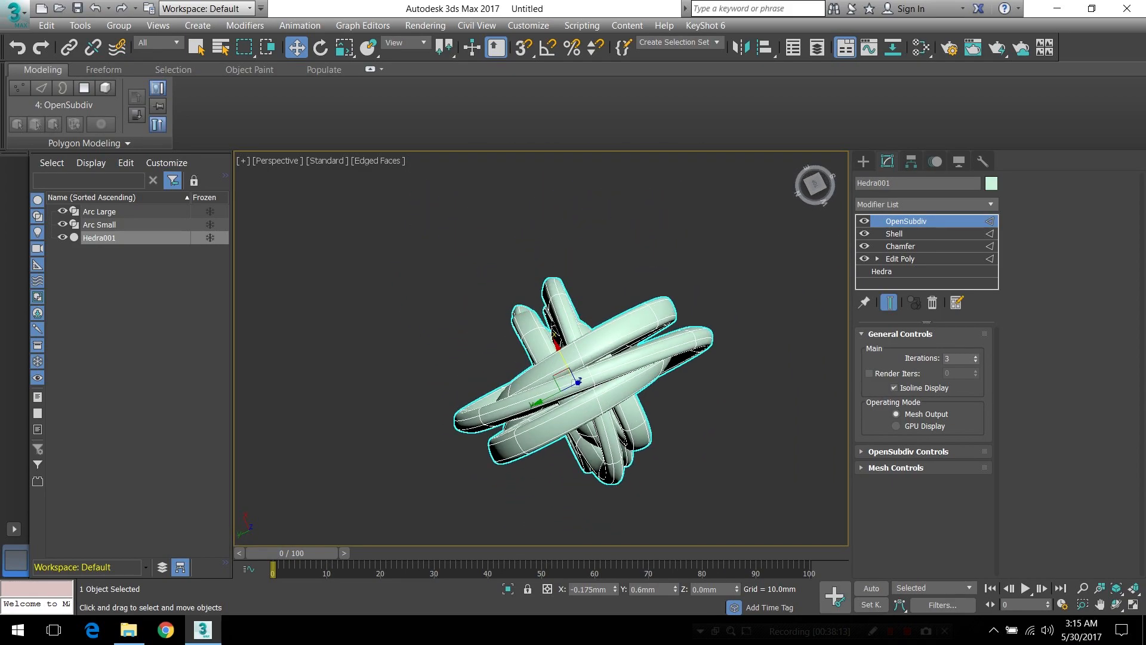
pyautogui.keyDown('alt'); pyautogui.moveTo(574, 382); pyautogui.dragTo(574, 338, button='middle'); pyautogui.keyUp('alt')
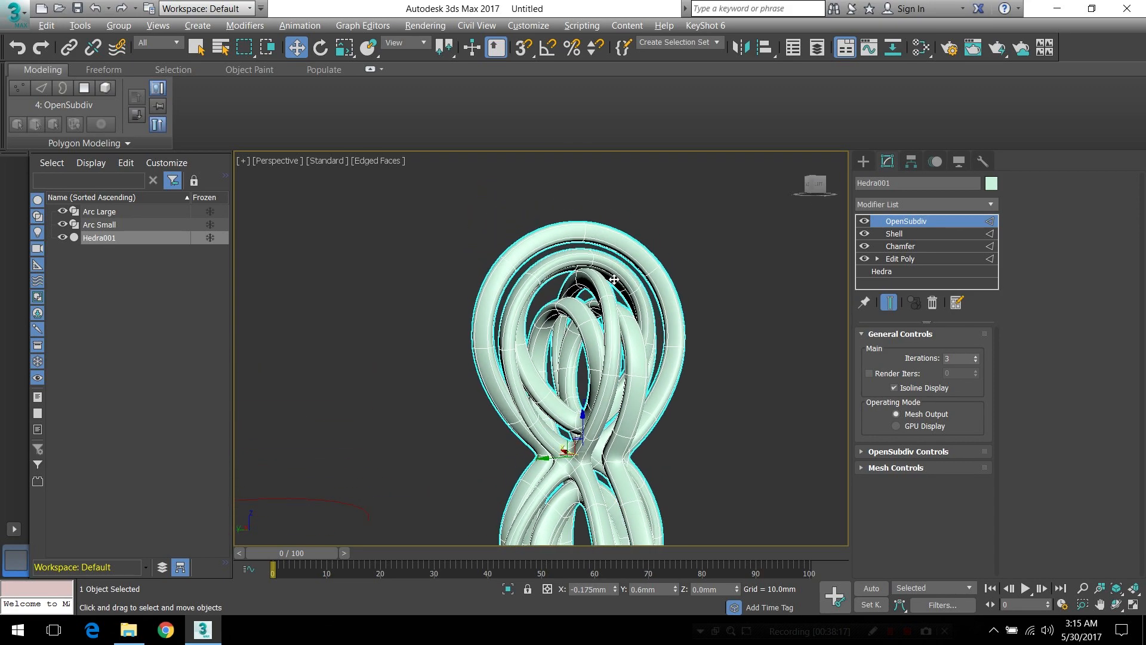
pyautogui.scroll(3, 591, 259)
pyautogui.keyDown('alt'); pyautogui.moveTo(590, 258); pyautogui.dragTo(752, 298, button='middle'); pyautogui.keyUp('alt')
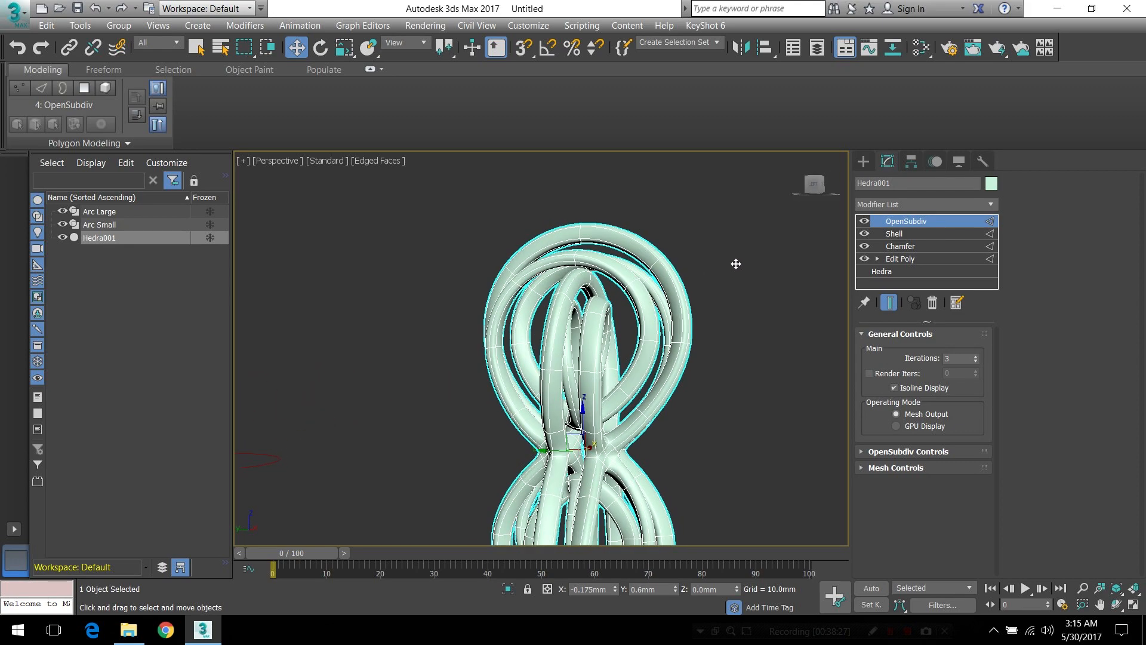
pyautogui.keyDown('alt'); pyautogui.moveTo(598, 260); pyautogui.dragTo(593, 263, button='middle'); pyautogui.keyUp('alt')
pyautogui.scroll(5, 593, 262)
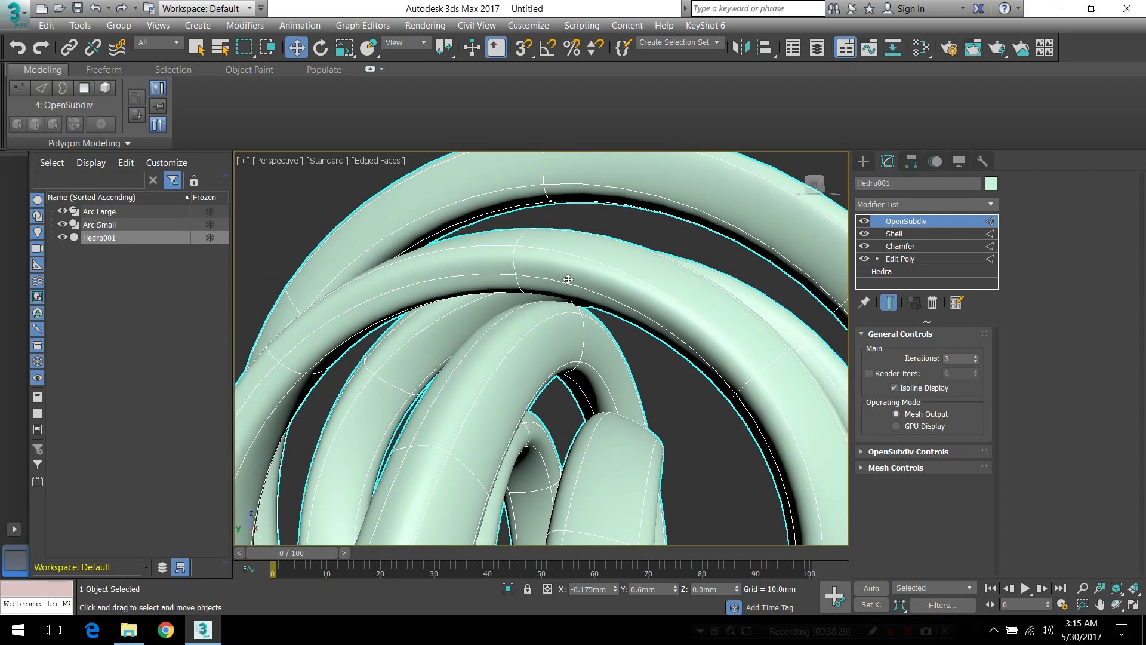
pyautogui.keyDown('alt'); pyautogui.moveTo(567, 310); pyautogui.dragTo(634, 299, button='middle'); pyautogui.keyUp('alt')
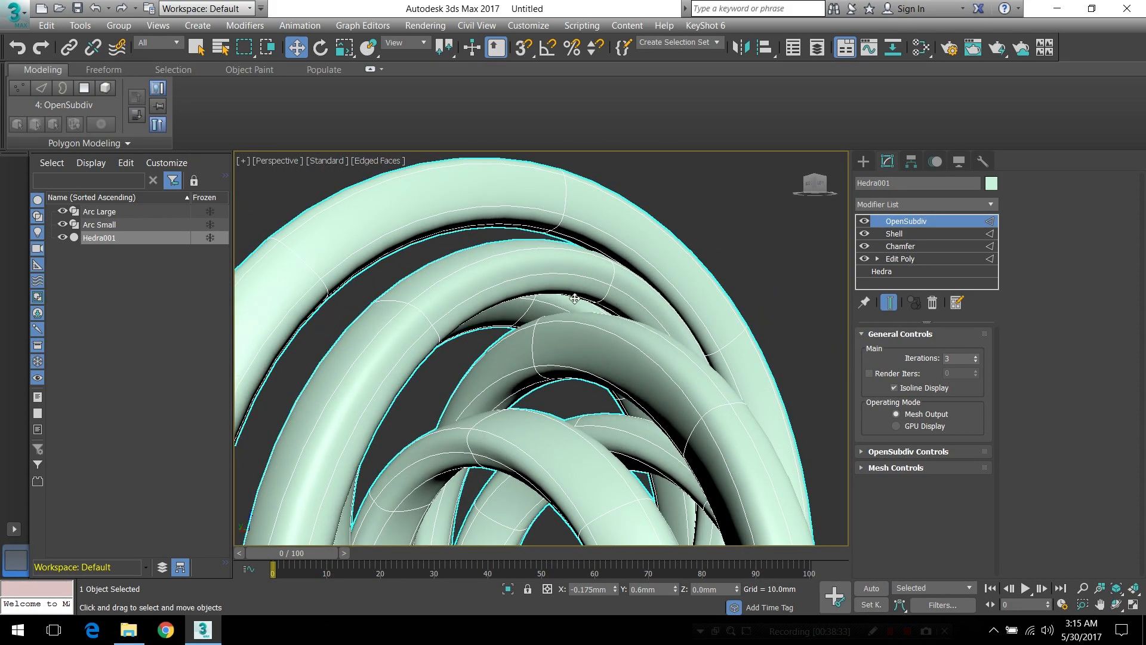
pyautogui.moveTo(541, 311)
pyautogui.keyDown('alt'); pyautogui.mouseDown(button='middle')
pyautogui.moveTo(468, 314)
pyautogui.moveTo(508, 313)
pyautogui.moveTo(494, 358)
pyautogui.moveTo(507, 325)
pyautogui.moveTo(570, 325)
pyautogui.moveTo(539, 327)
pyautogui.moveTo(546, 358)
pyautogui.mouseUp(button='middle'); pyautogui.keyUp('alt')
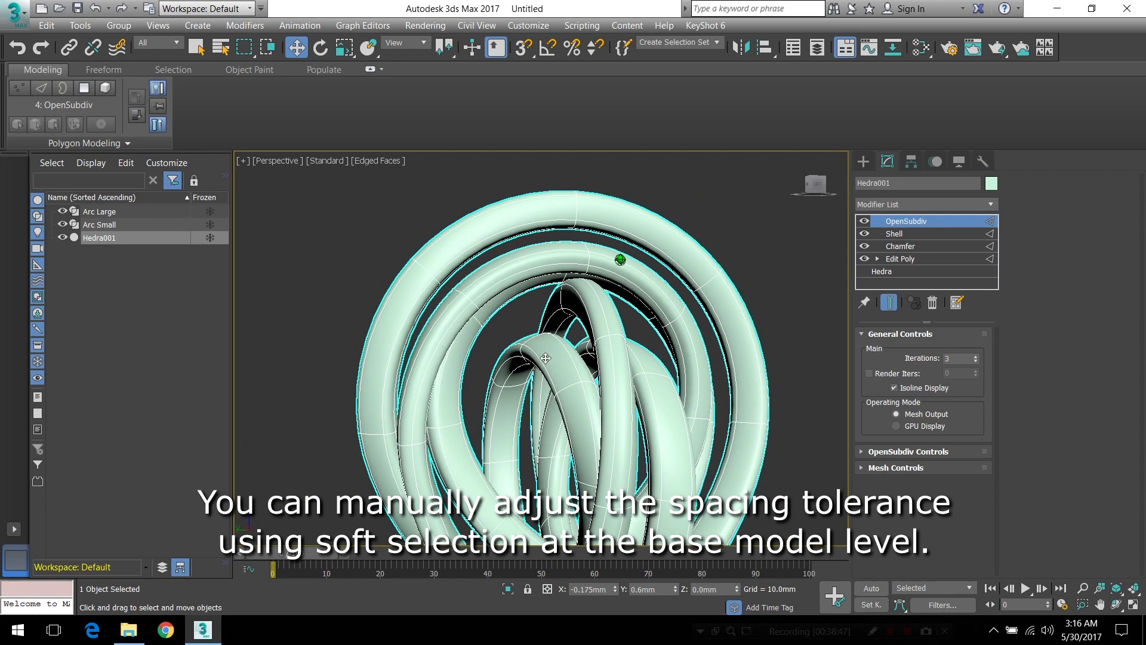
# Review the overall shape of the finished interlocking loops from several sides
pyautogui.keyDown('alt'); pyautogui.moveTo(612, 493); pyautogui.dragTo(682, 501, button='middle'); pyautogui.keyUp('alt')
pyautogui.moveTo(618, 480); pyautogui.dragTo(593, 526, button='middle')
pyautogui.press('alt')
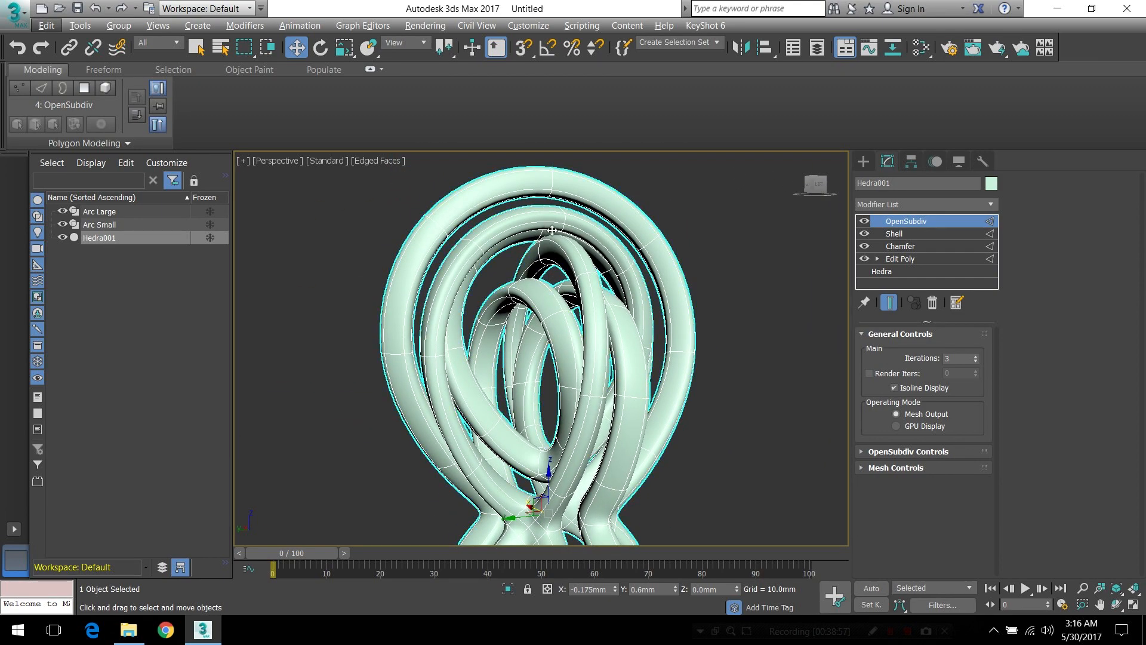
pyautogui.moveTo(552, 241)
pyautogui.keyDown('alt'); pyautogui.mouseDown(button='middle')
pyautogui.moveTo(539, 264)
pyautogui.moveTo(541, 242)
pyautogui.mouseUp(button='middle'); pyautogui.keyUp('alt')
pyautogui.keyDown('alt'); pyautogui.moveTo(567, 370); pyautogui.dragTo(543, 443, button='middle'); pyautogui.keyUp('alt')
pyautogui.moveTo(624, 428)
pyautogui.keyDown('alt'); pyautogui.mouseDown(button='middle')
pyautogui.moveTo(588, 426)
pyautogui.moveTo(618, 426)
pyautogui.mouseUp(button='middle'); pyautogui.keyUp('alt')
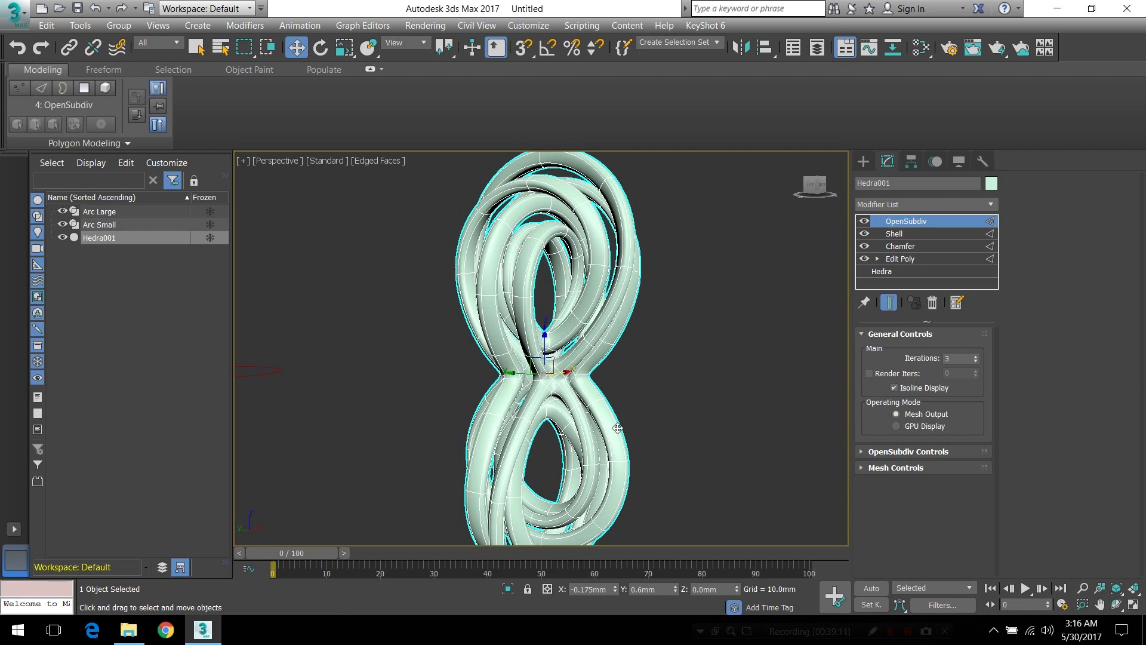
pyautogui.keyDown('alt'); pyautogui.moveTo(612, 438); pyautogui.dragTo(513, 388, button='middle'); pyautogui.keyUp('alt')
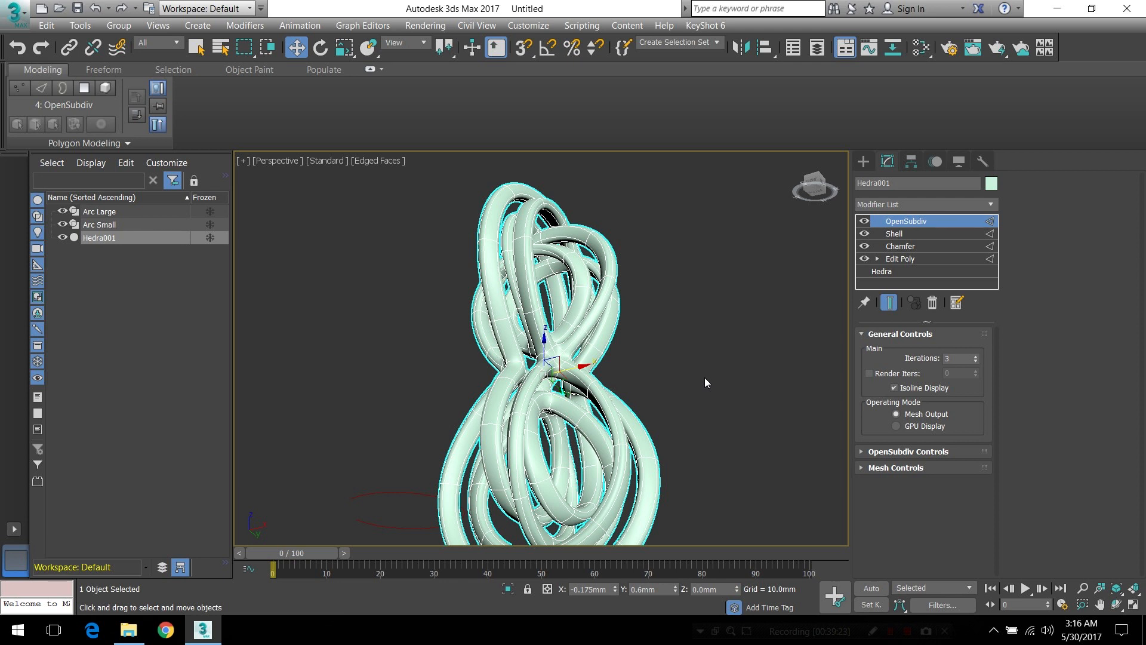
pyautogui.keyDown('alt'); pyautogui.moveTo(708, 375); pyautogui.dragTo(710, 345, button='middle'); pyautogui.keyUp('alt')
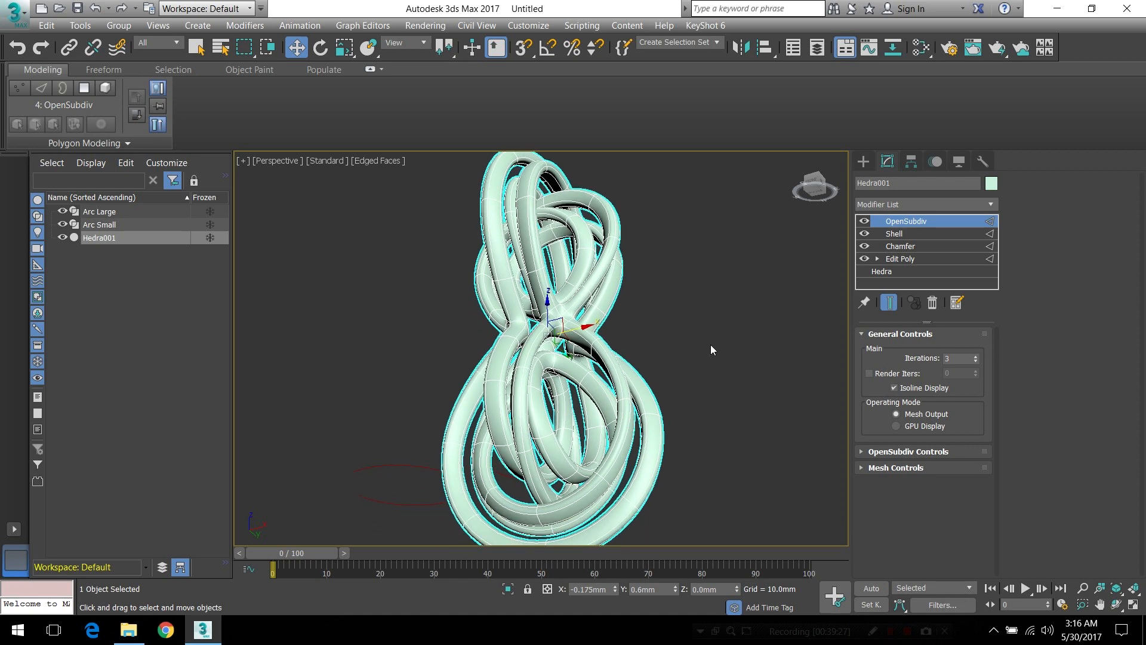